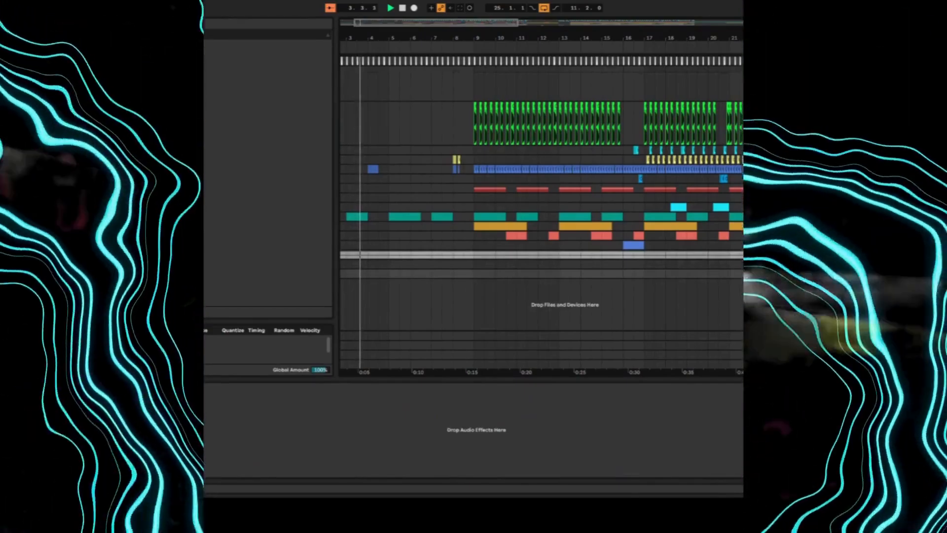
Insert a MIDI track and create a clip on it spanning bars 9 to 17, consolidated into one clip.
key(ctrl+shift+t)
double_click(478, 268)
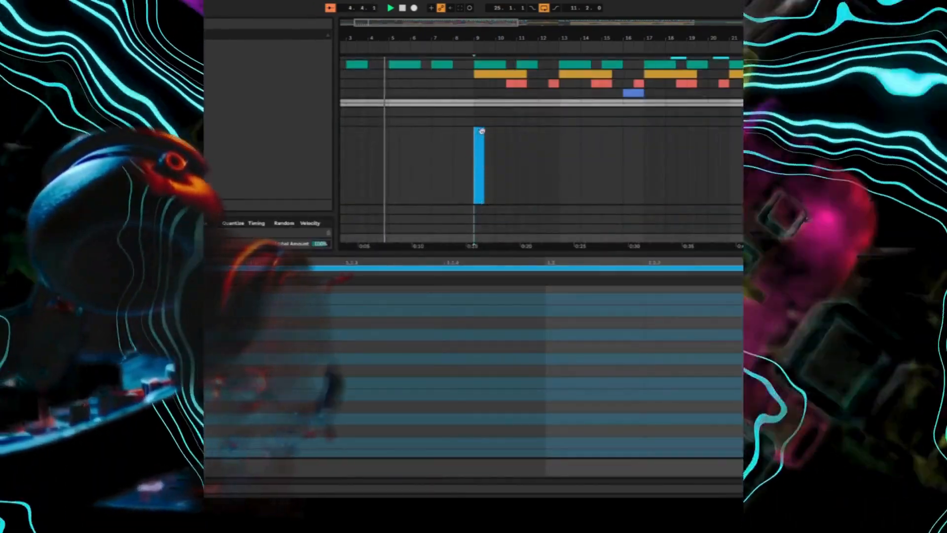
drag(481, 130, 642, 131)
right_click(627, 132)
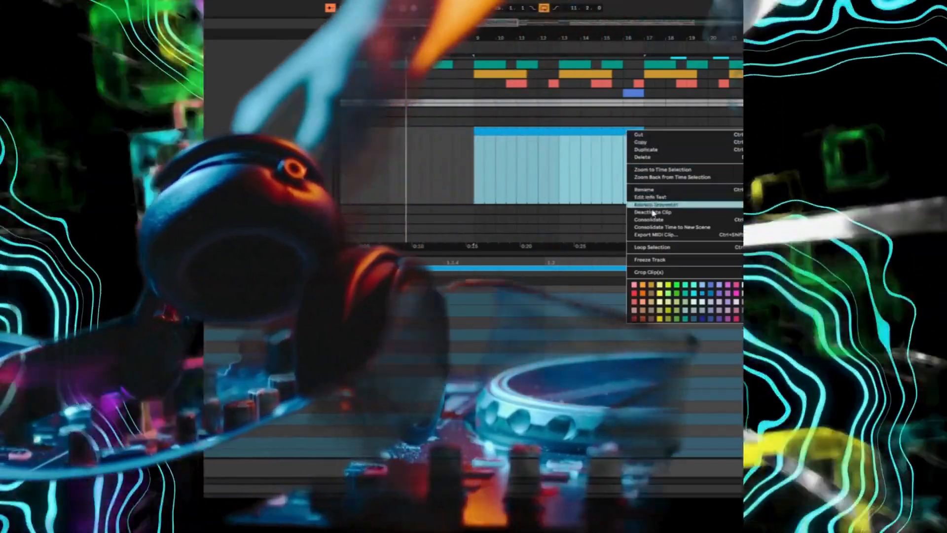
click(650, 219)
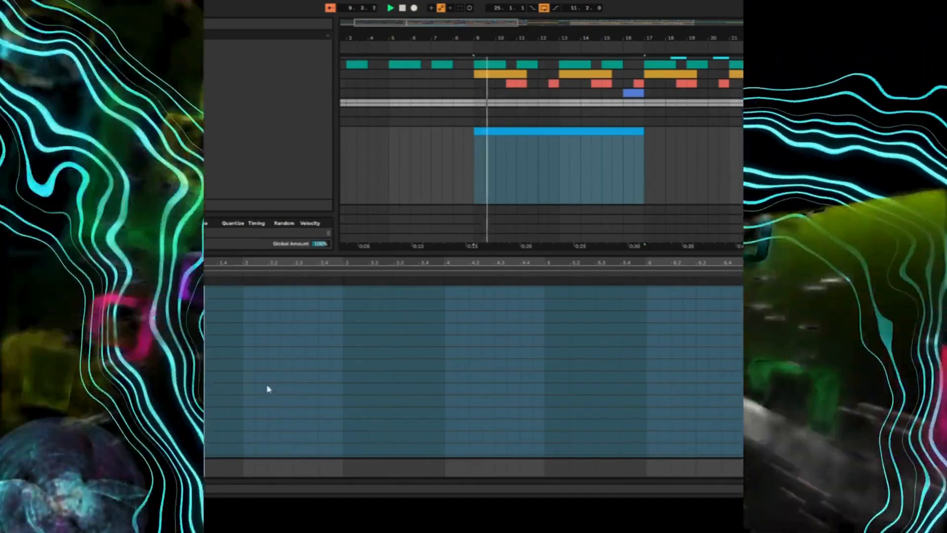
click(252, 367)
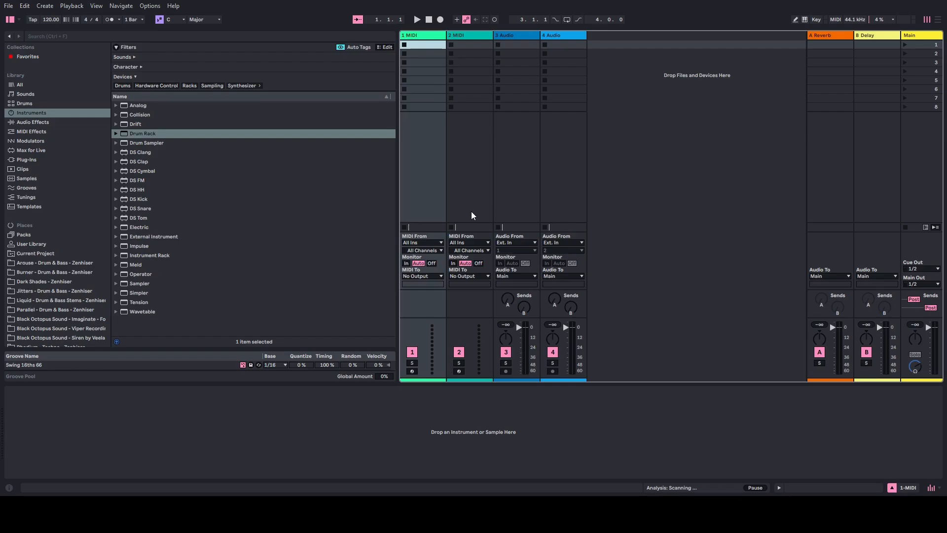
Set the song's scale to G Minor and the tempo to 125 BPM.
click(170, 17)
click(172, 87)
click(200, 20)
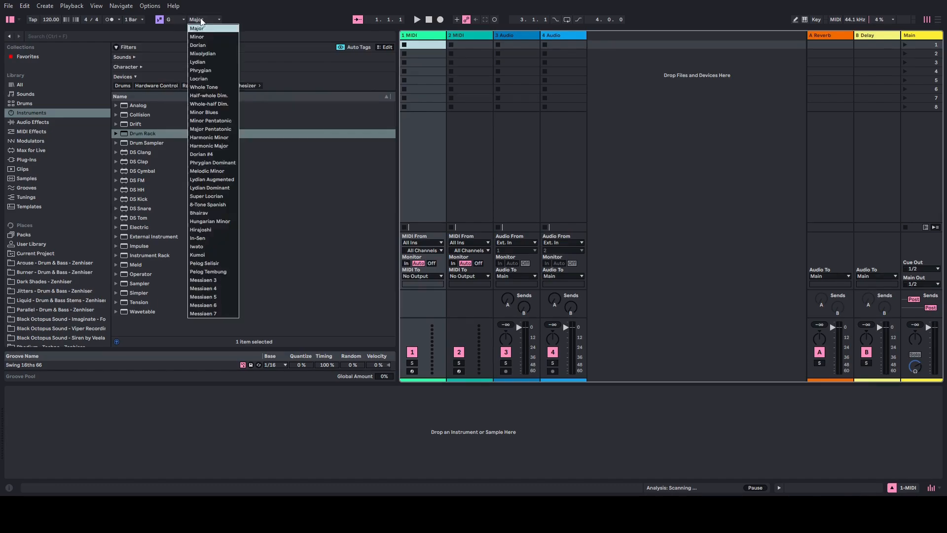
click(197, 37)
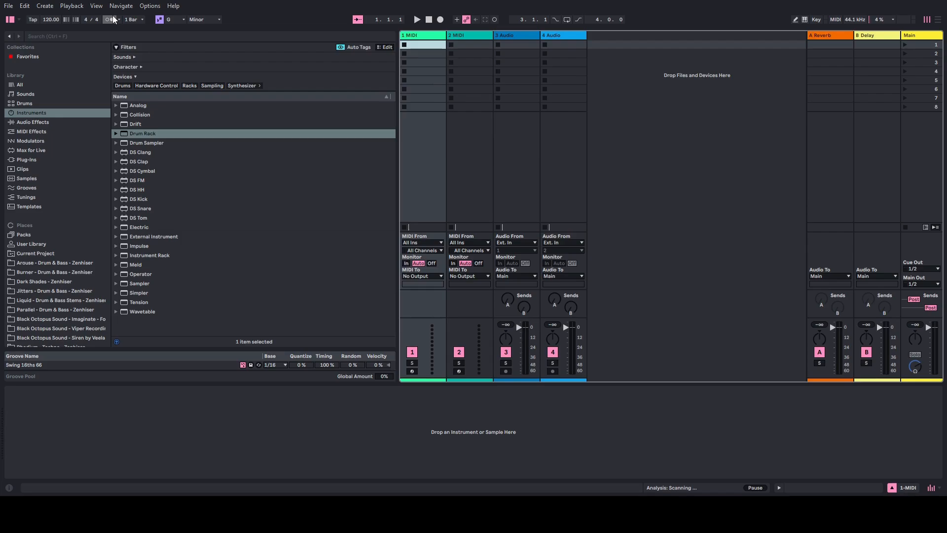
click(46, 20)
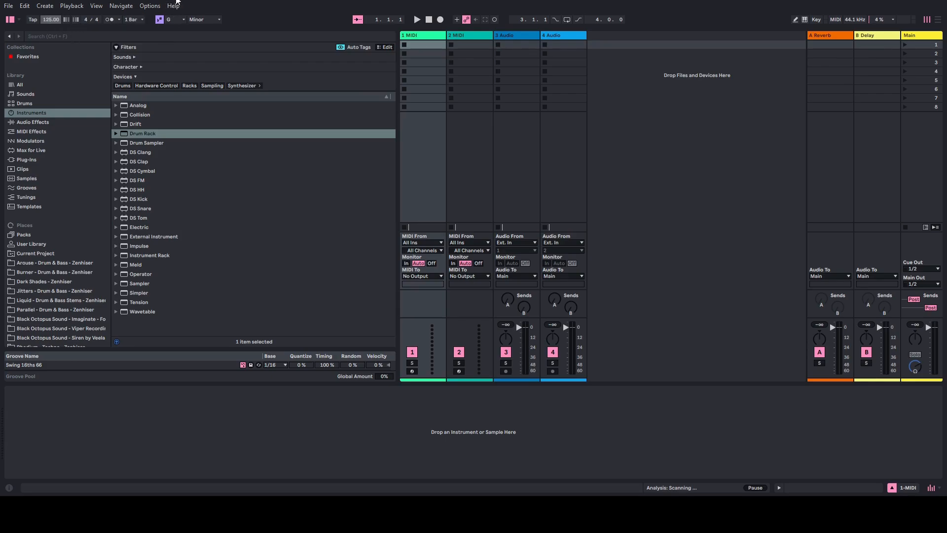
Switch to the Arrangement view and delete both audio tracks.
key(Tab)
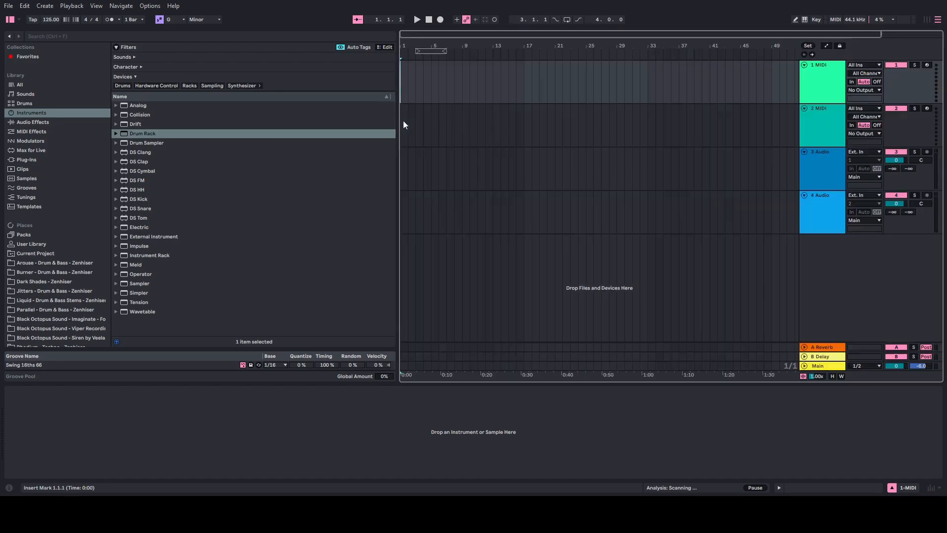
click(823, 81)
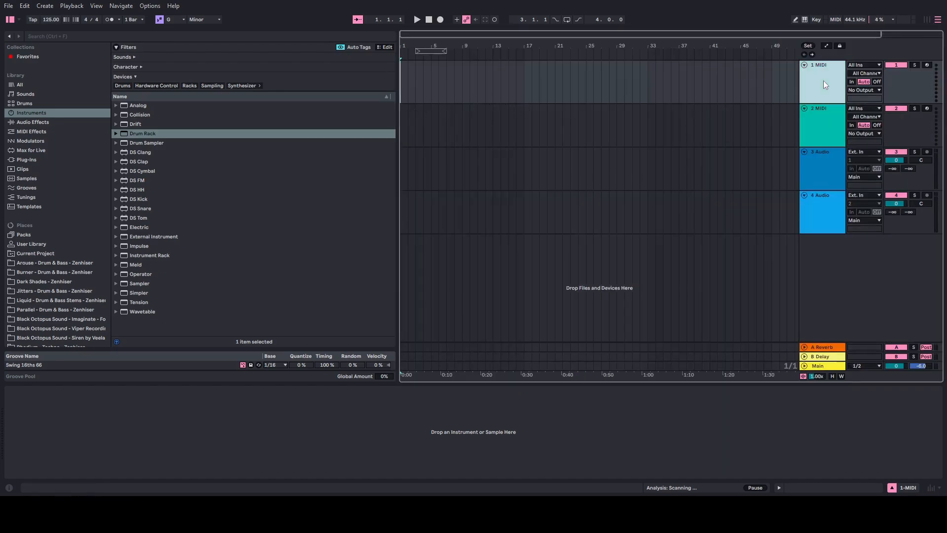
click(828, 176)
shift+click(821, 210)
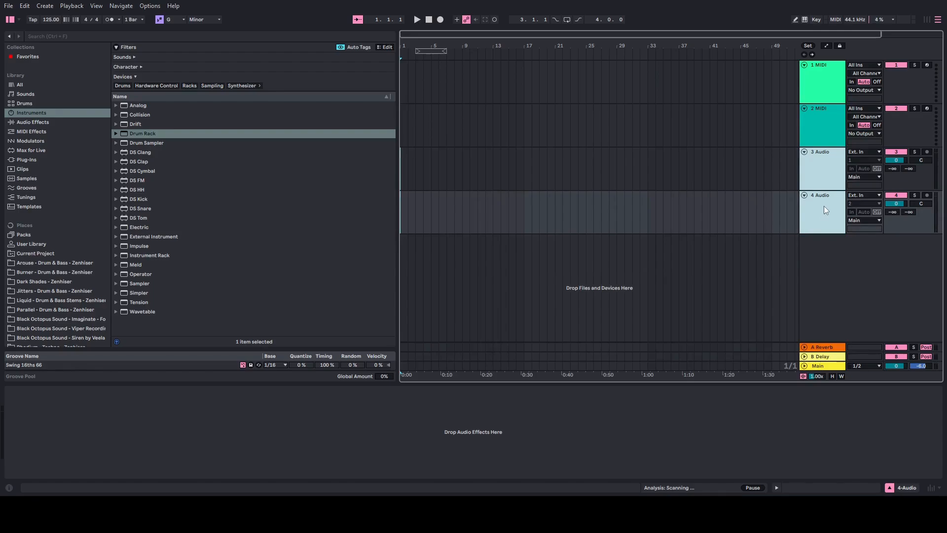
key(Delete)
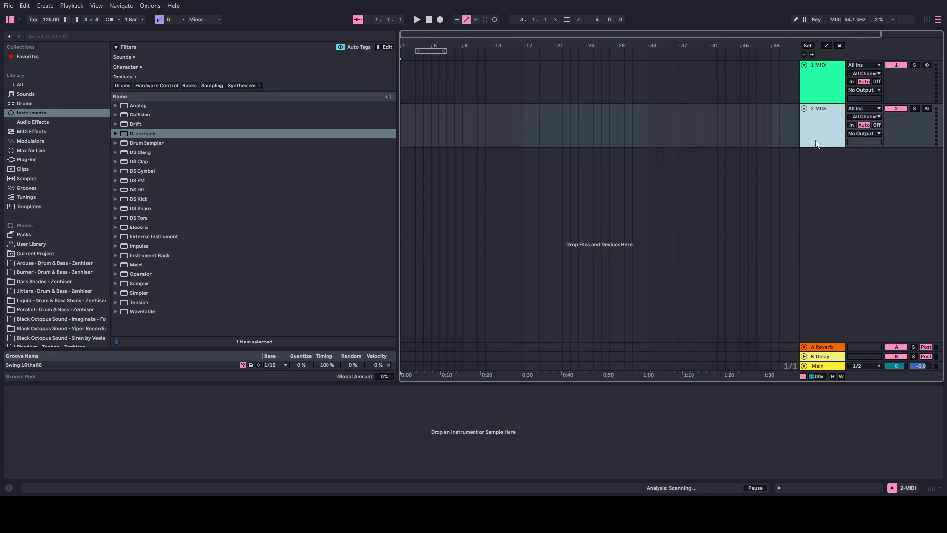
Delete the second MIDI track so only the first one is kept.
click(820, 92)
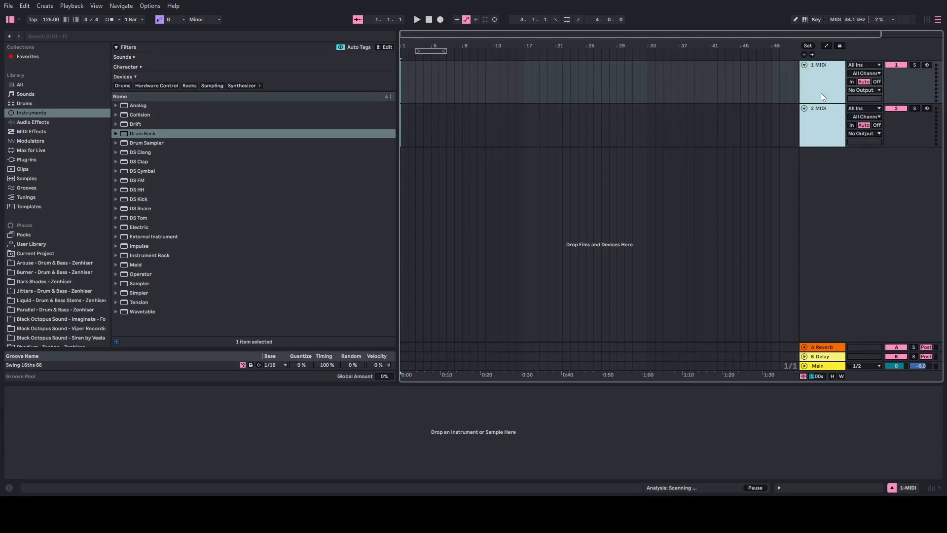
click(812, 144)
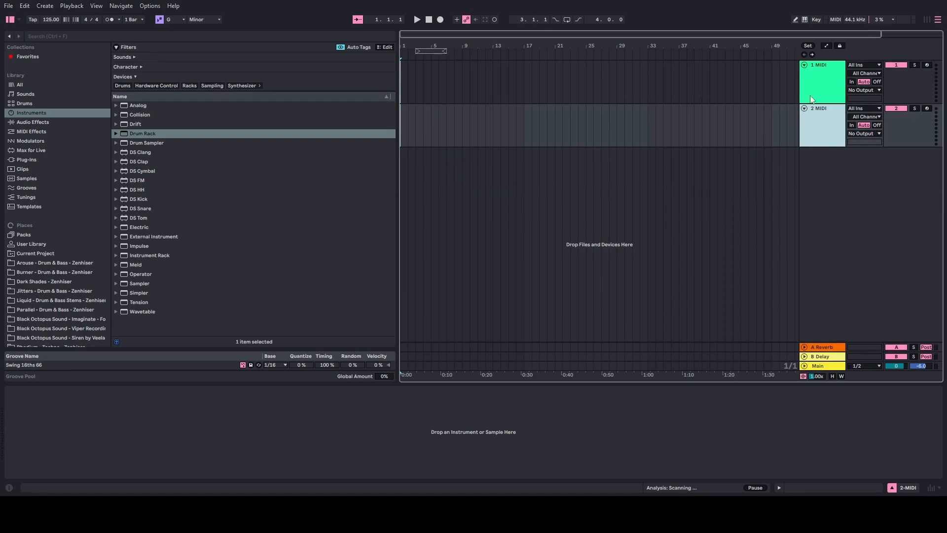
click(815, 69)
click(823, 122)
key(Delete)
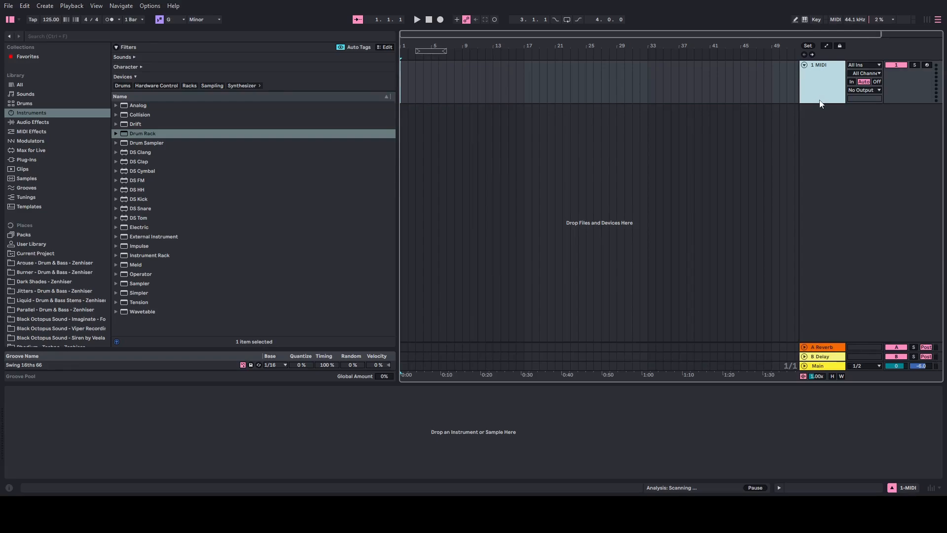
Rename the remaining MIDI track to SIDECHAIN.
right_click(820, 103)
click(832, 116)
text(SIDECHAIN)
key(Return)
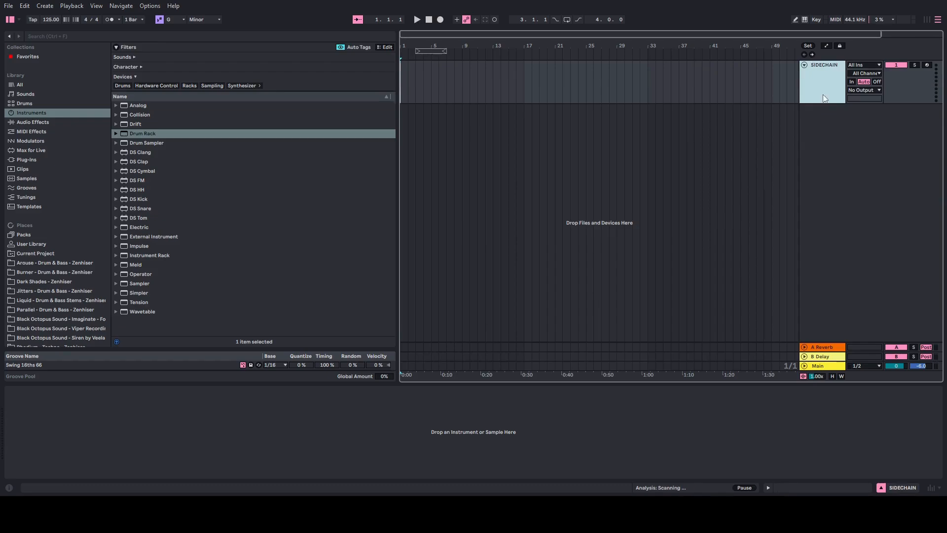
Search the samples for "rim" and place Rim 808 DMX.wav at the start of the SIDECHAIN track.
click(43, 179)
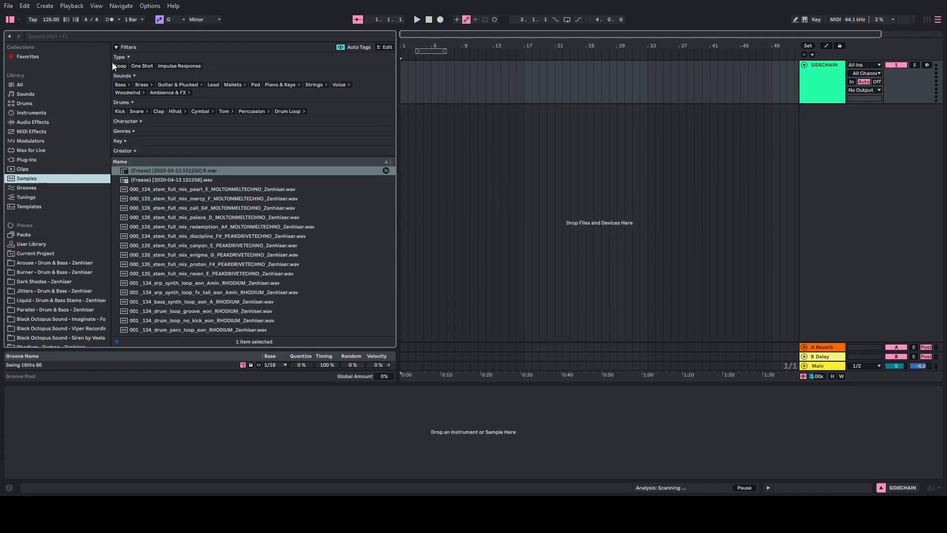
click(113, 35)
text(rim)
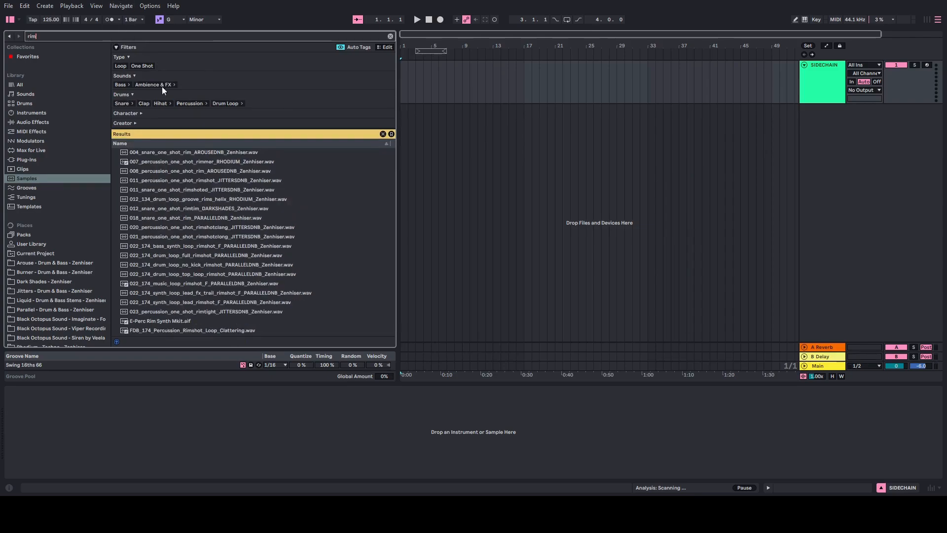
scroll(188, 278, down, 1)
scroll(188, 278, down, 5)
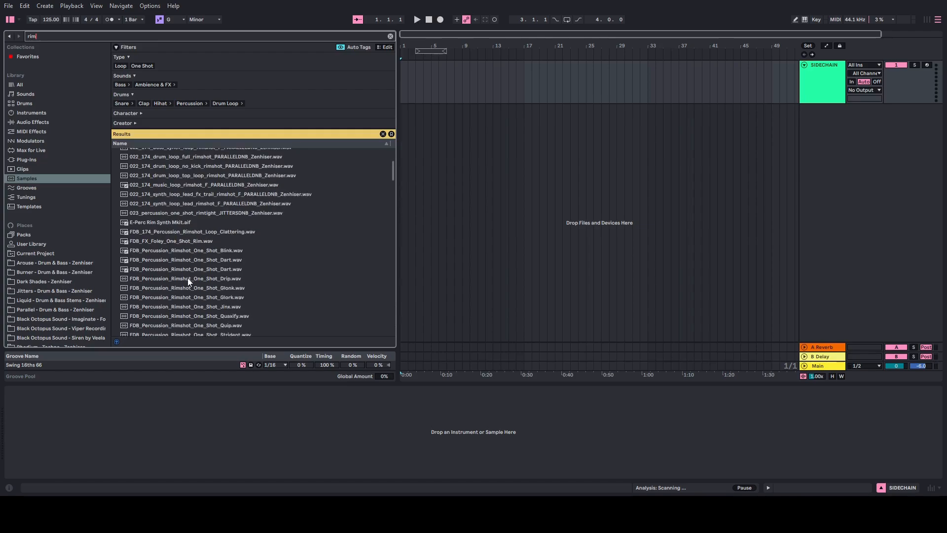
scroll(187, 277, down, 5)
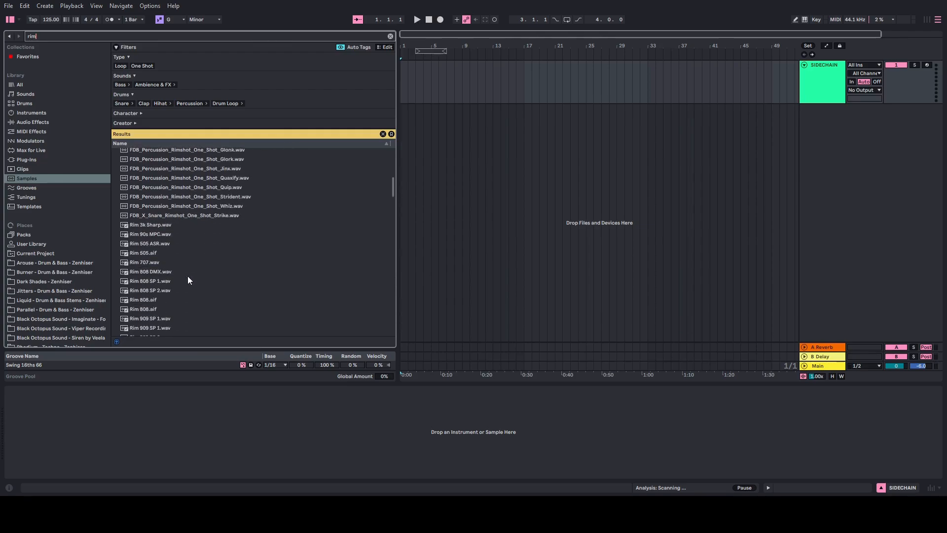
click(148, 272)
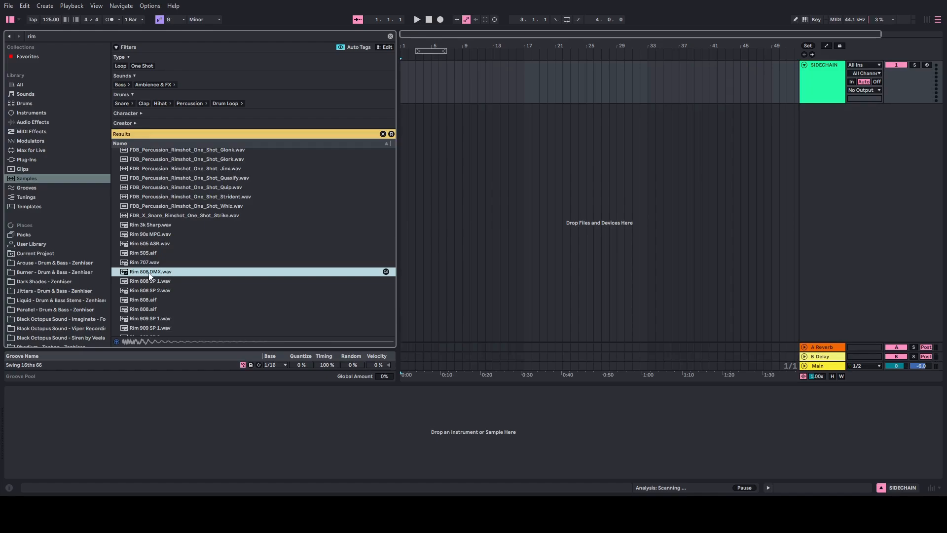
drag(147, 272, 402, 87)
Duplicate the one-beat range from 1.1.1 to 1.2.1 containing the rim clip three times, giving bar 1 a hit on every beat.
drag(412, 46, 715, 54)
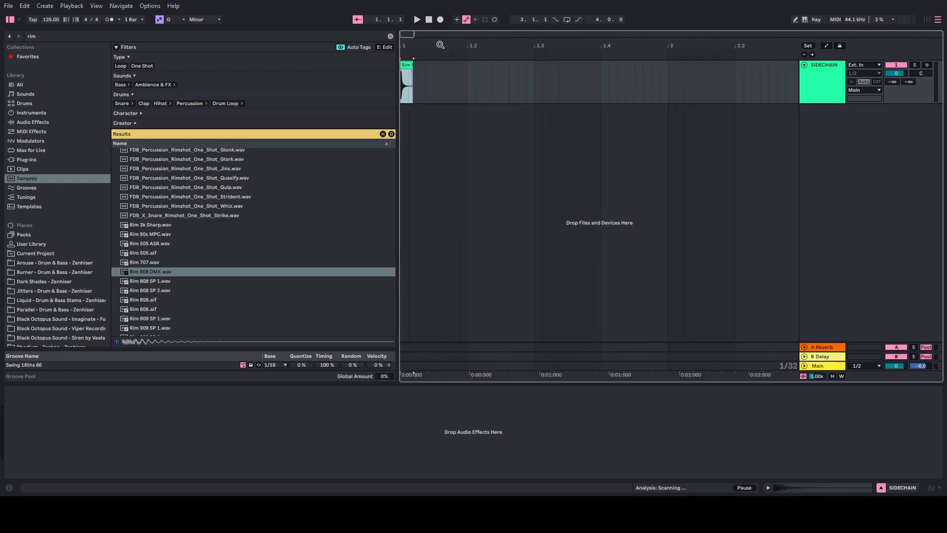
mouse_move(440, 45)
mouse_down()
mouse_move(419, 44)
mouse_move(437, 46)
mouse_move(447, 170)
mouse_move(426, 43)
mouse_move(404, 47)
mouse_move(405, 96)
mouse_up()
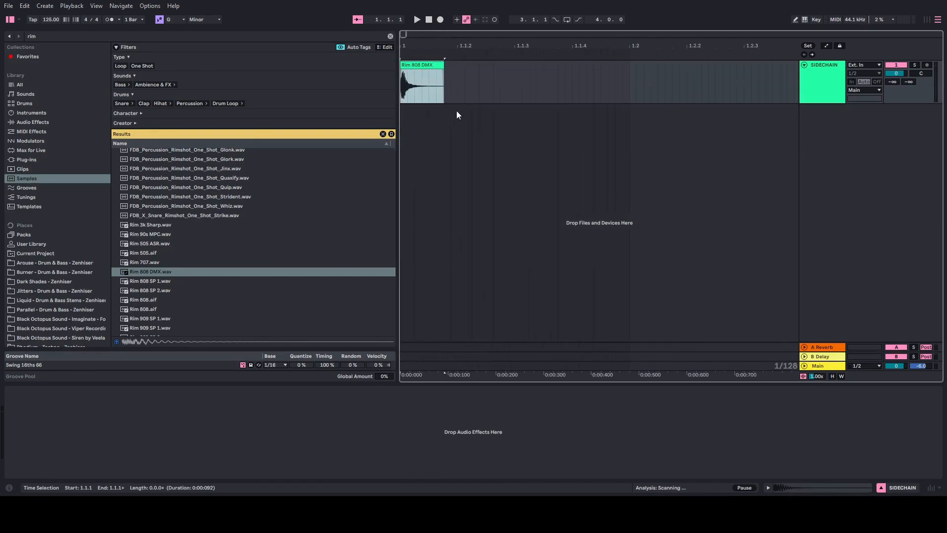
click(443, 77)
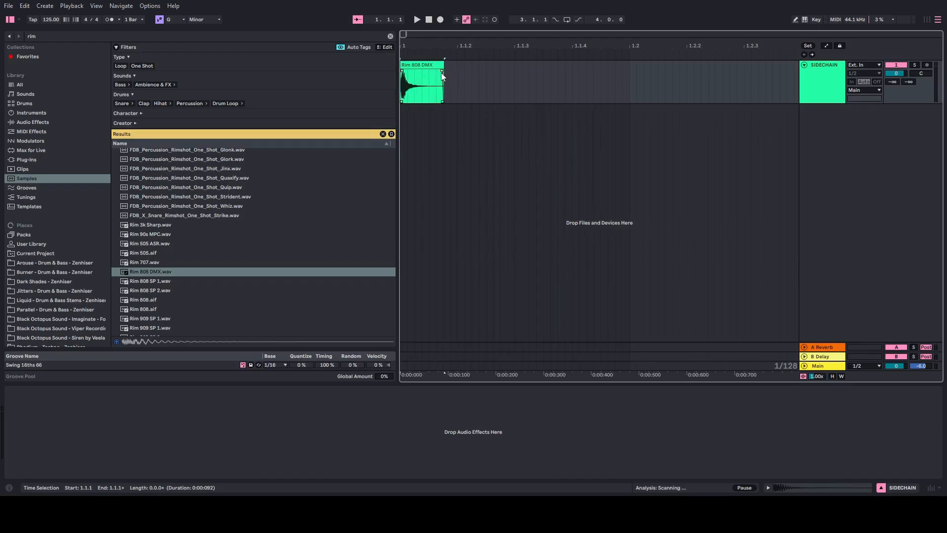
drag(441, 72, 425, 72)
drag(467, 48, 467, 24)
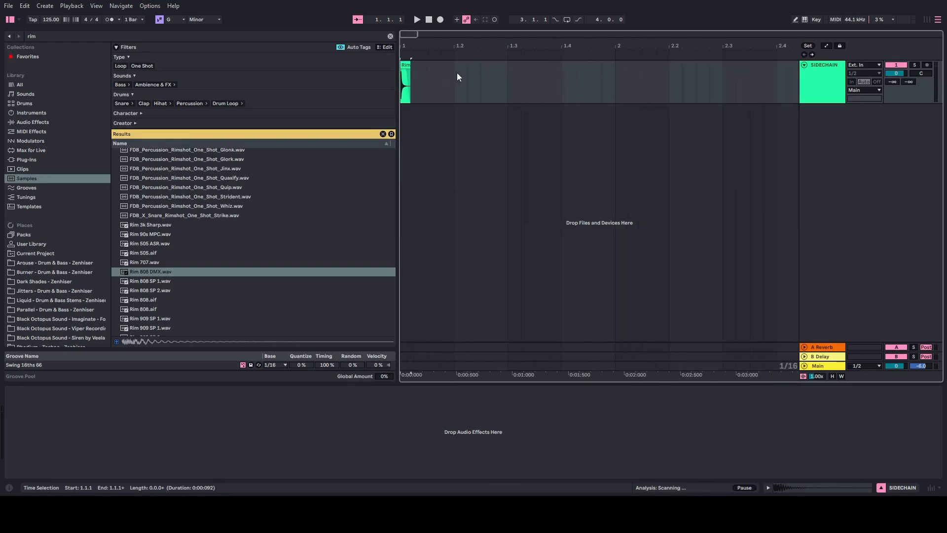
drag(457, 76, 387, 74)
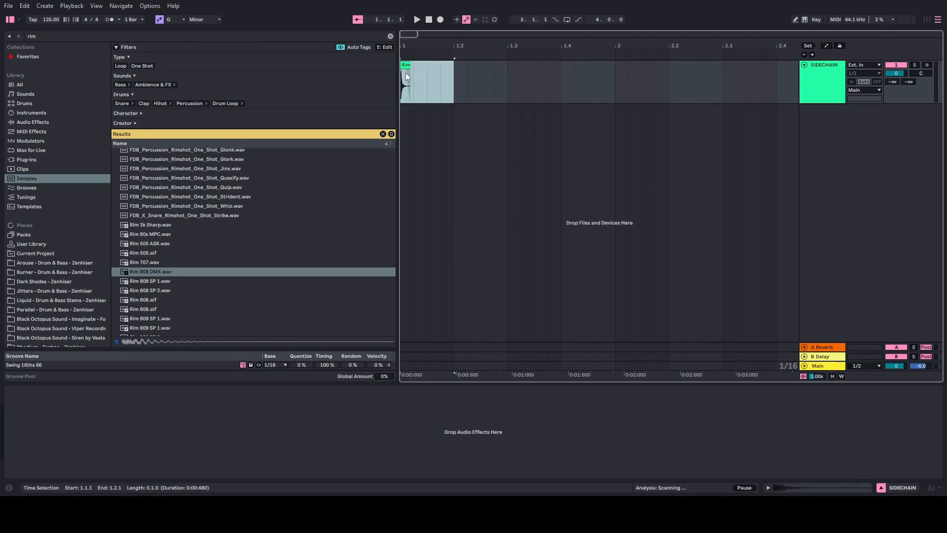
key(ctrl+d)
key(ctrl+d)
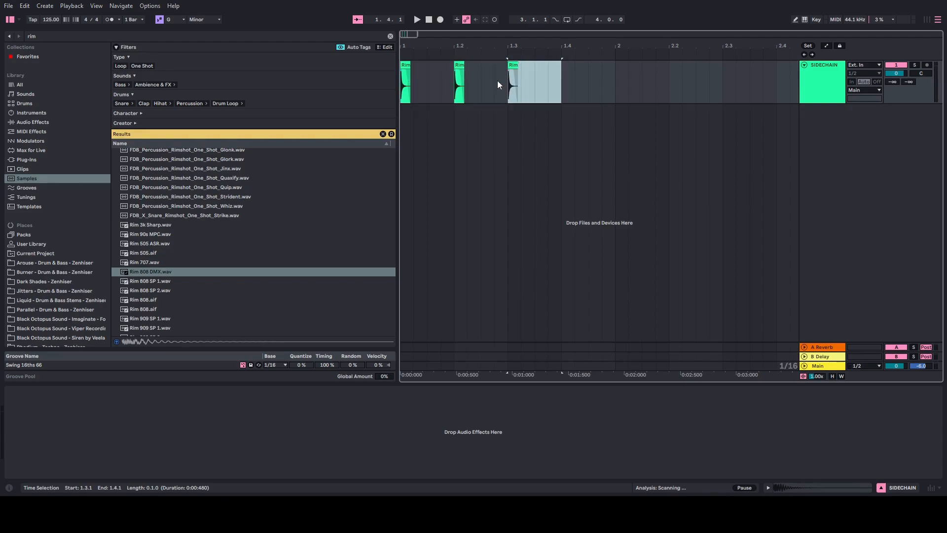
key(ctrl+d)
Extend the rim pattern through eight bars by duplicating bar 1, the first two bars, and the first four bars.
drag(523, 45, 523, 25)
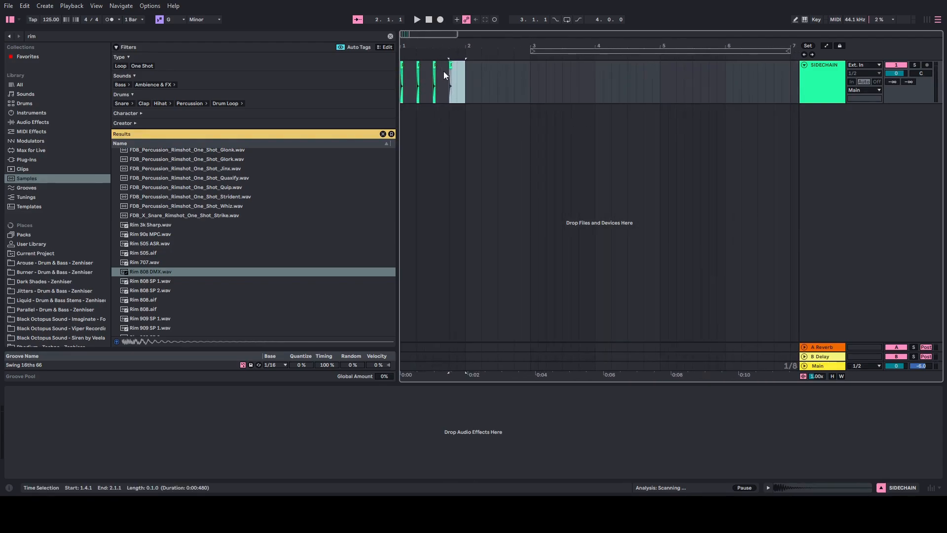
click(465, 77)
drag(465, 79, 397, 81)
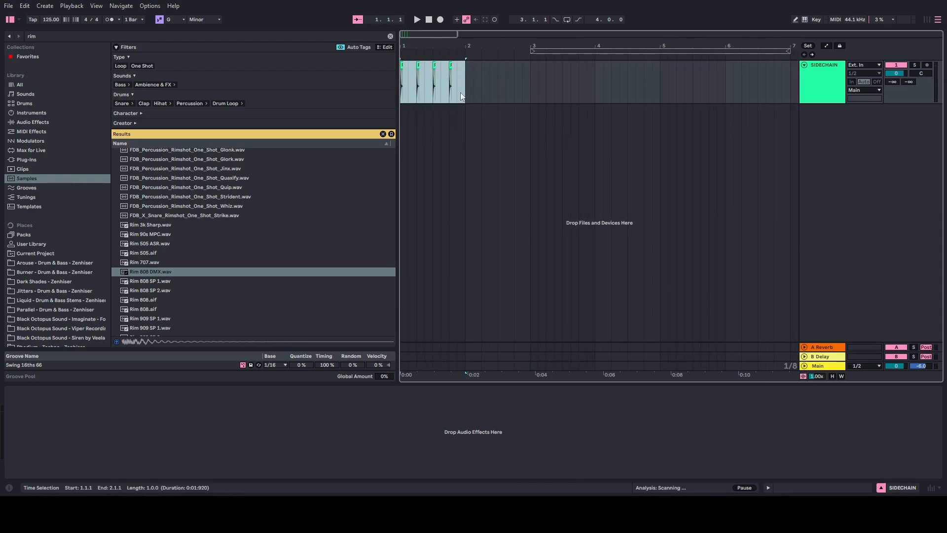
key(ctrl+d)
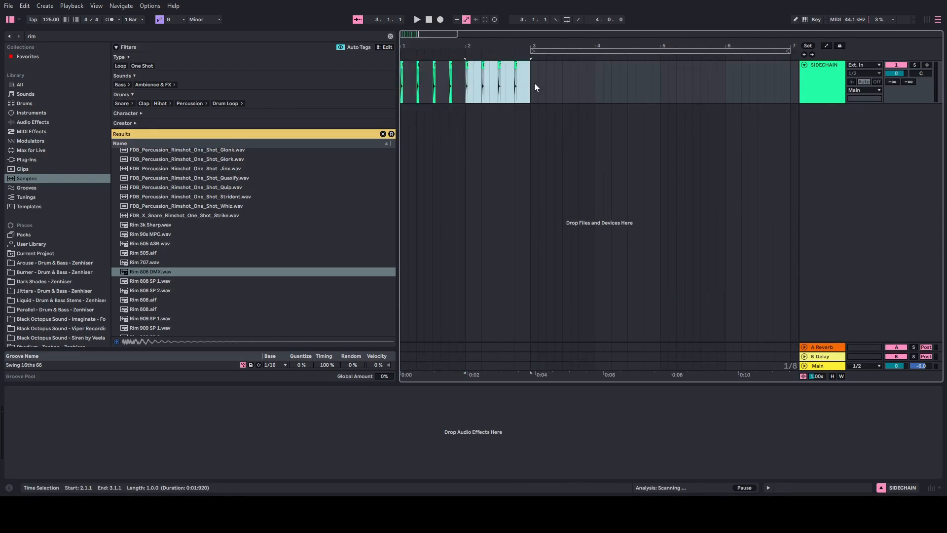
drag(533, 83, 395, 90)
key(ctrl+d)
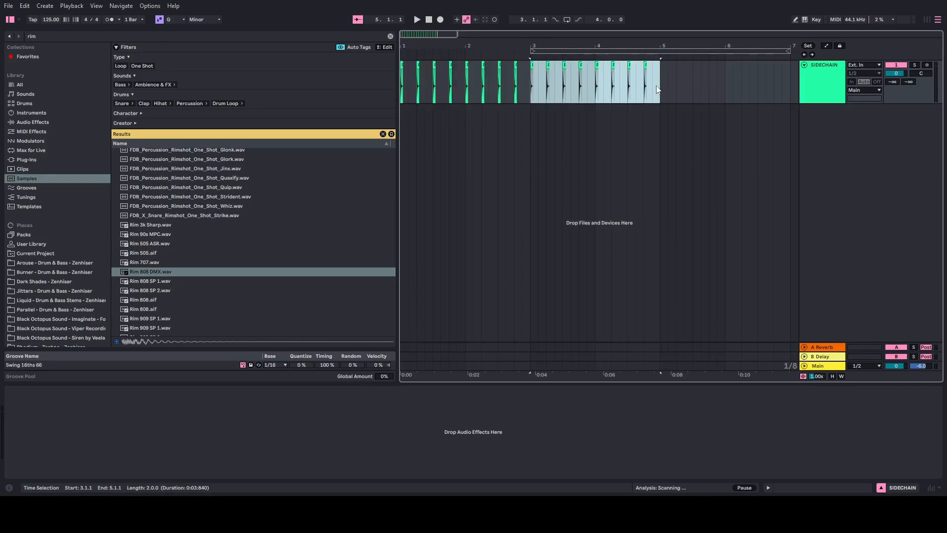
drag(661, 82, 384, 81)
key(ctrl+d)
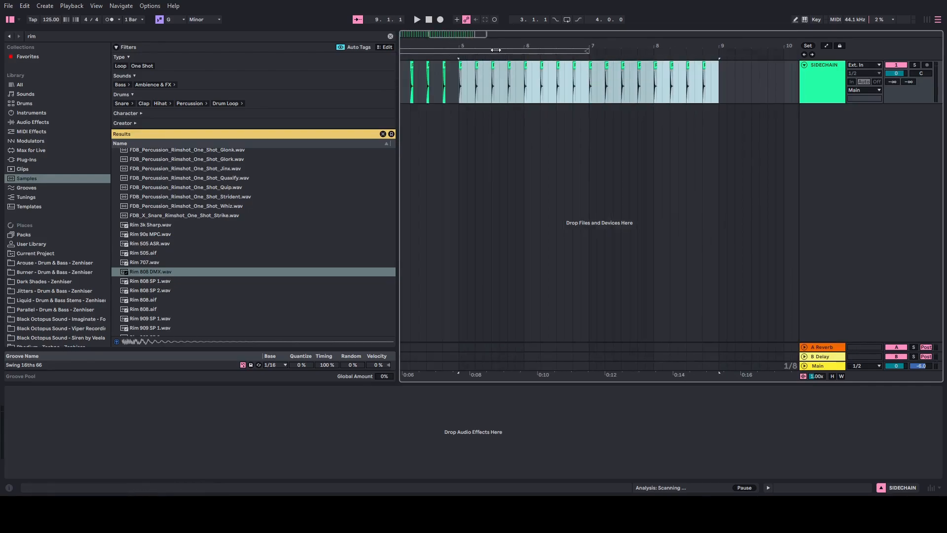
Set the loop to cover the eight bars from 1.1.1 to 9.1.1 and switch to the Session view.
scroll(466, 83, down, 5)
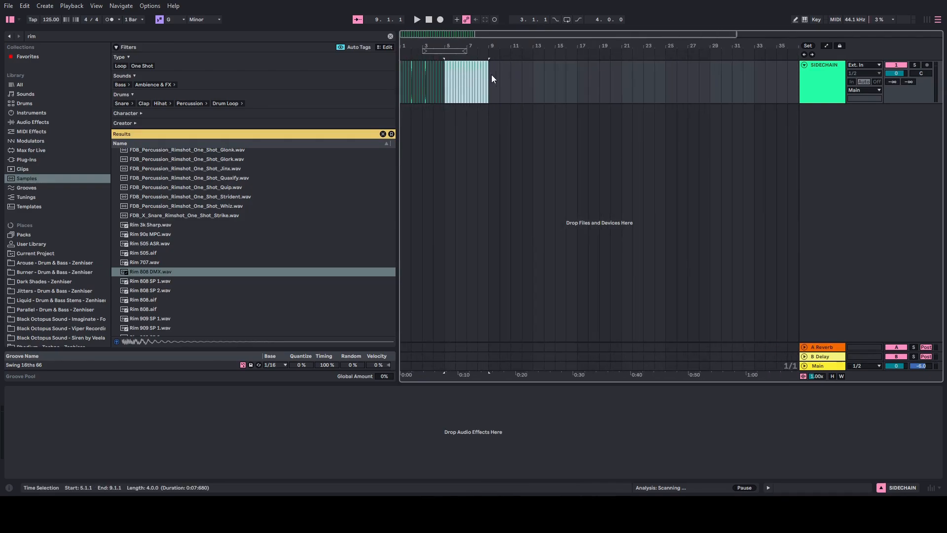
drag(440, 51, 489, 50)
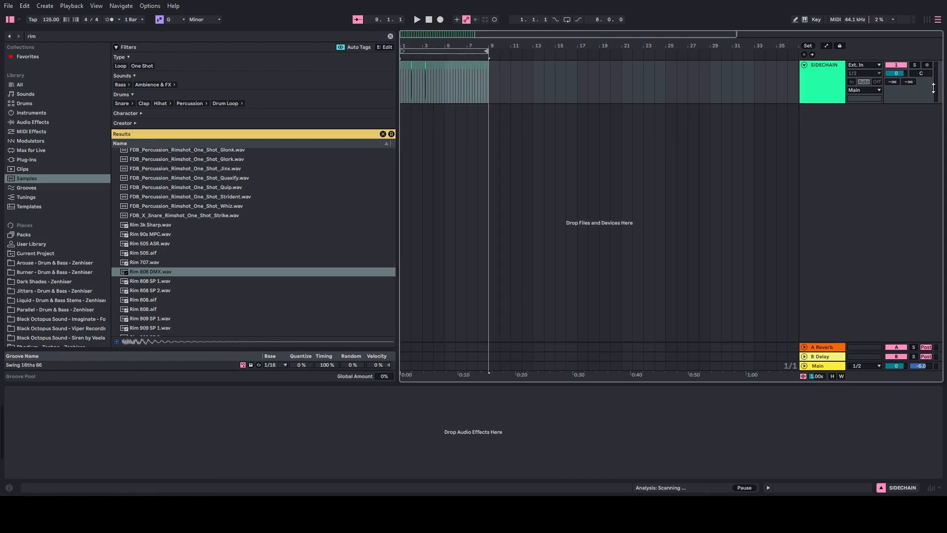
click(428, 19)
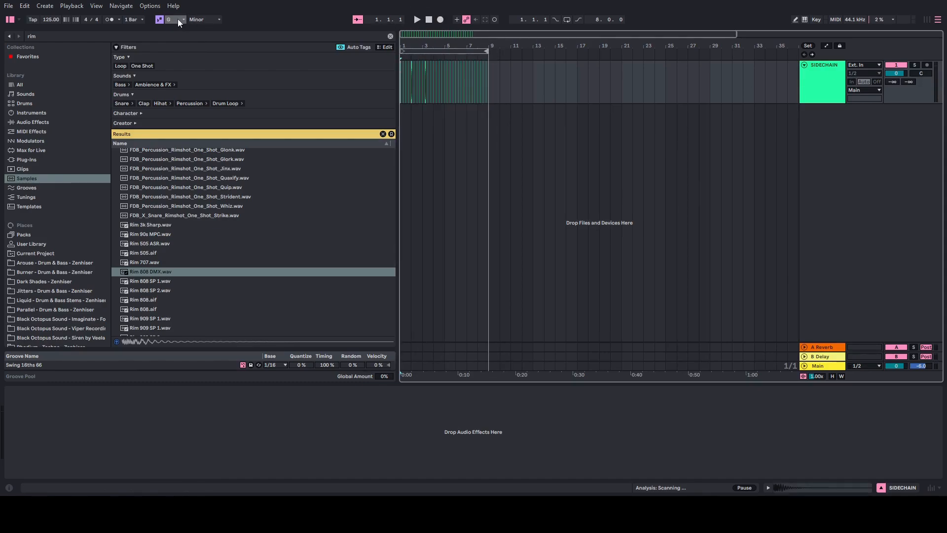
key(Tab)
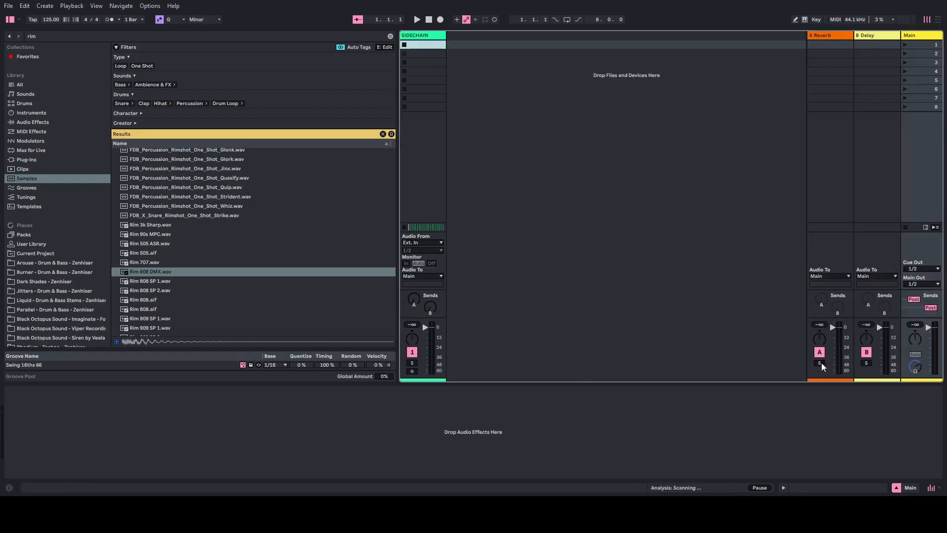
Lower the Main track's volume to -7.0 dB and return to the Arrangement view.
drag(927, 327, 928, 334)
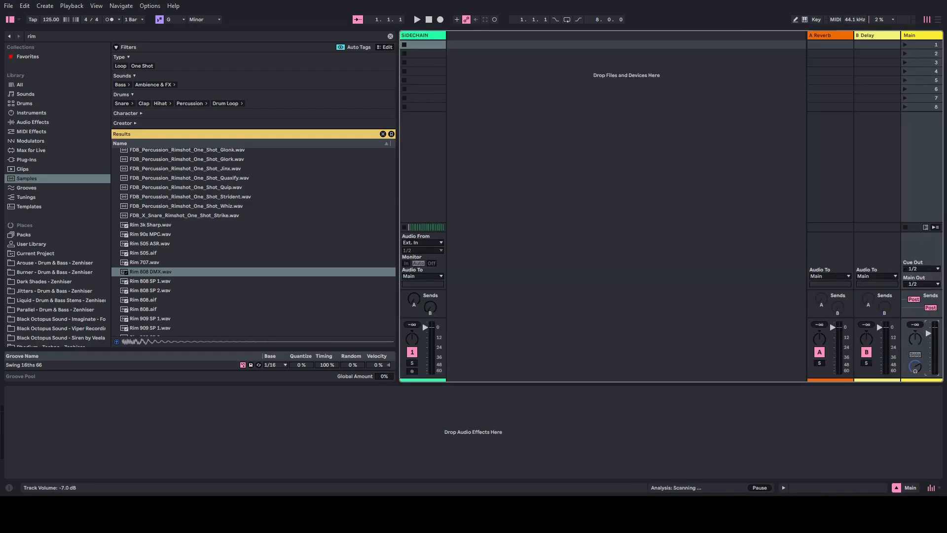
key(Tab)
Play the arrangement while routing the SIDECHAIN track's output to Sends Only, and stop playback.
click(417, 20)
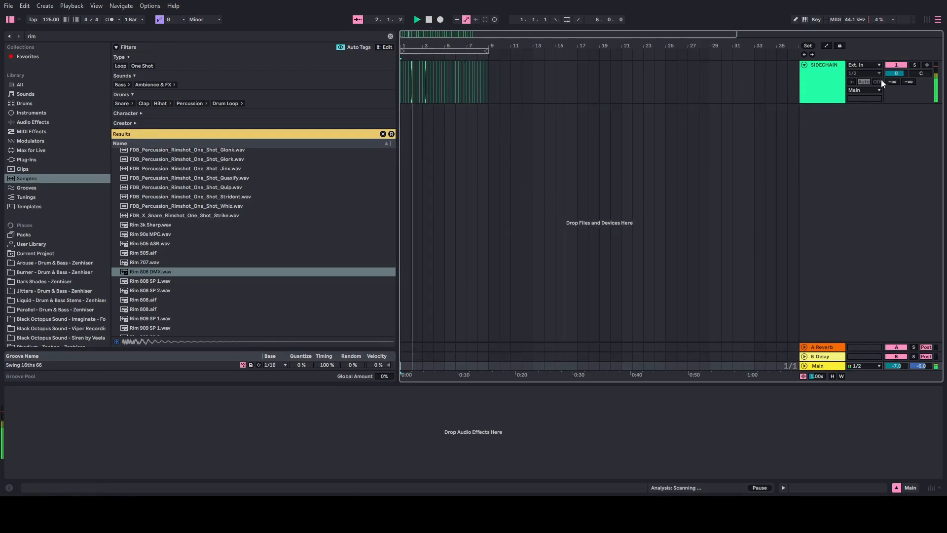
click(871, 90)
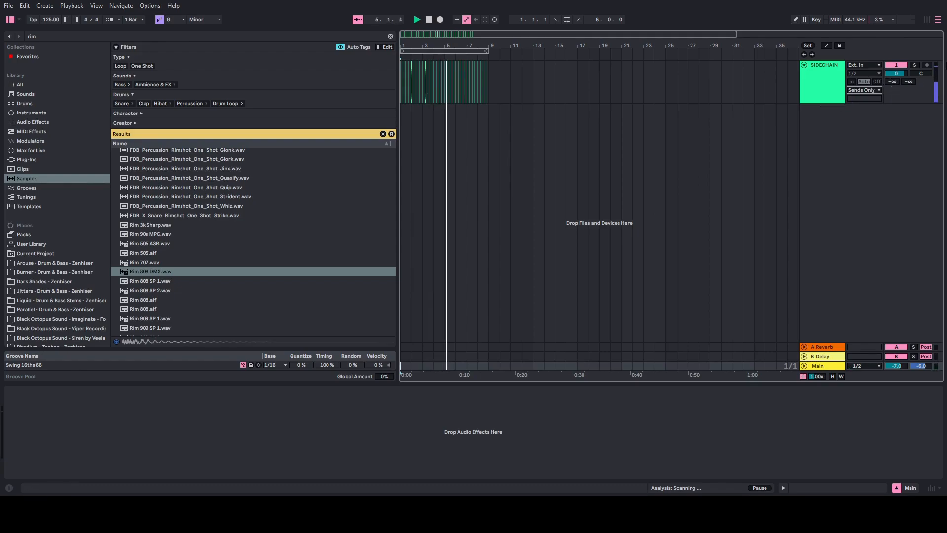
click(431, 21)
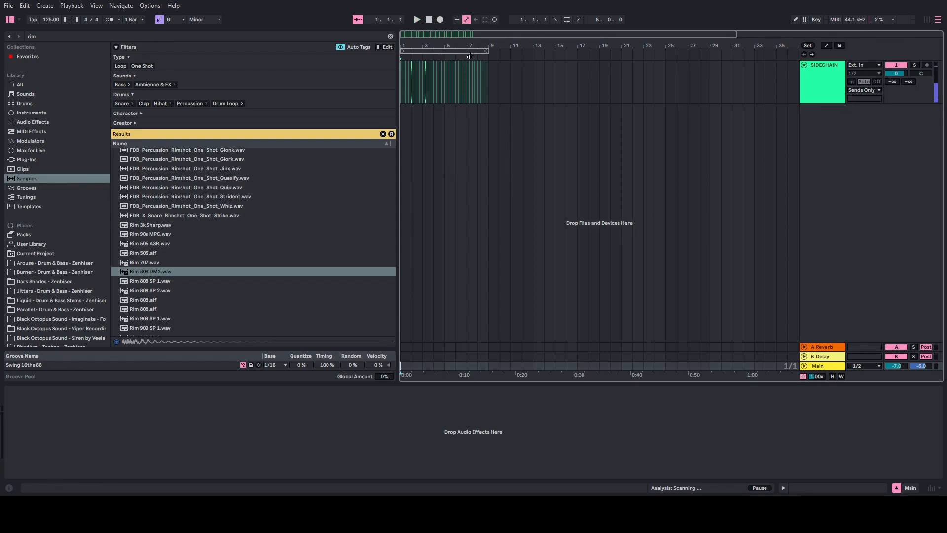
Color the SIDECHAIN track white and assign the track color to its clips.
right_click(829, 84)
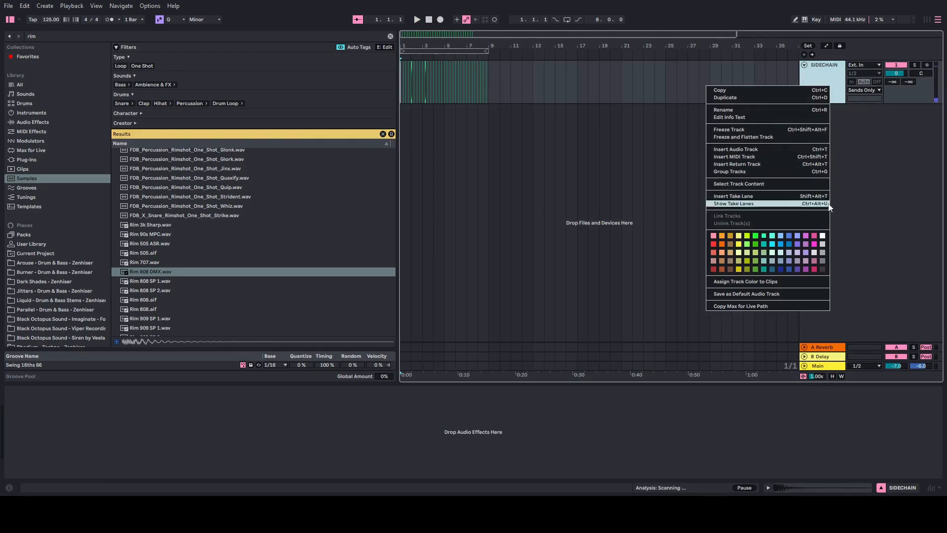
click(822, 235)
right_click(816, 93)
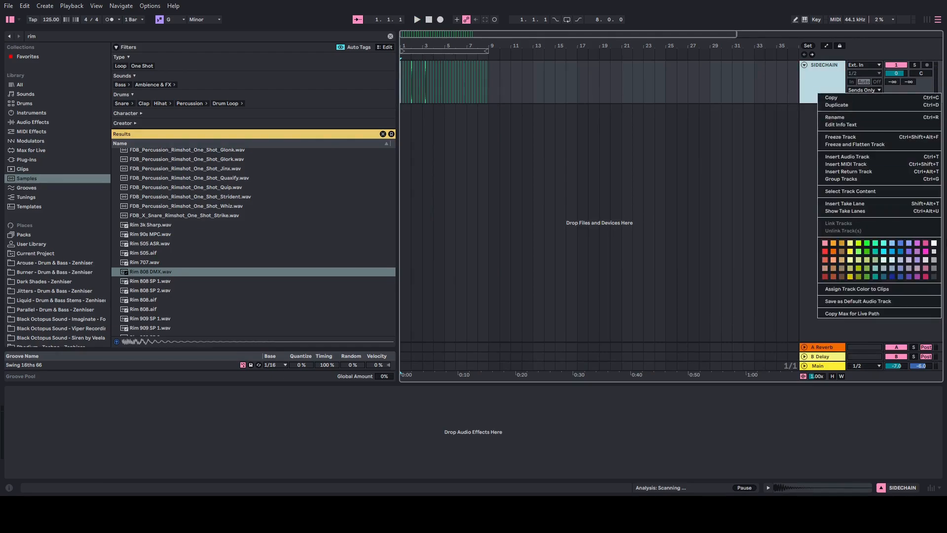
click(934, 243)
right_click(825, 76)
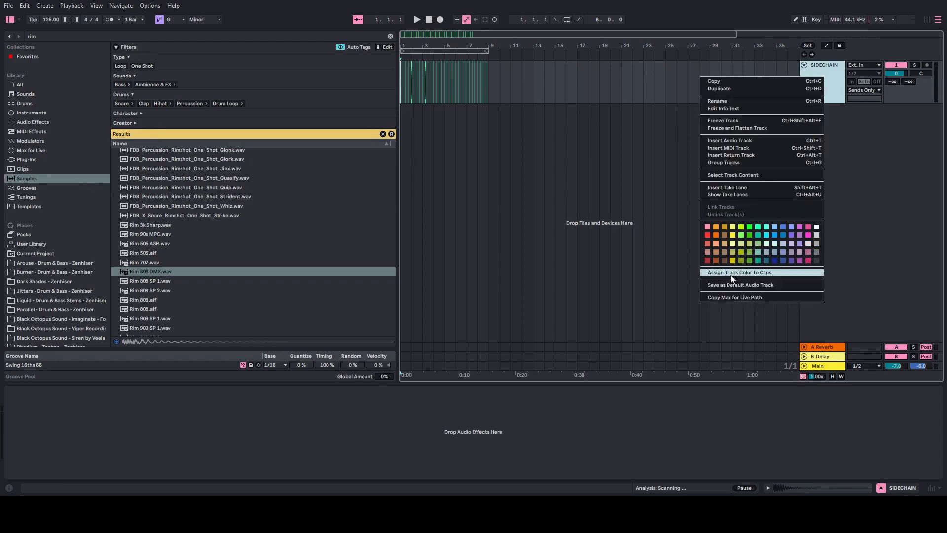
click(750, 274)
Select the rim clips across the eight bars from 1.1.1 to 9.1.1 and loop that selection.
click(441, 96)
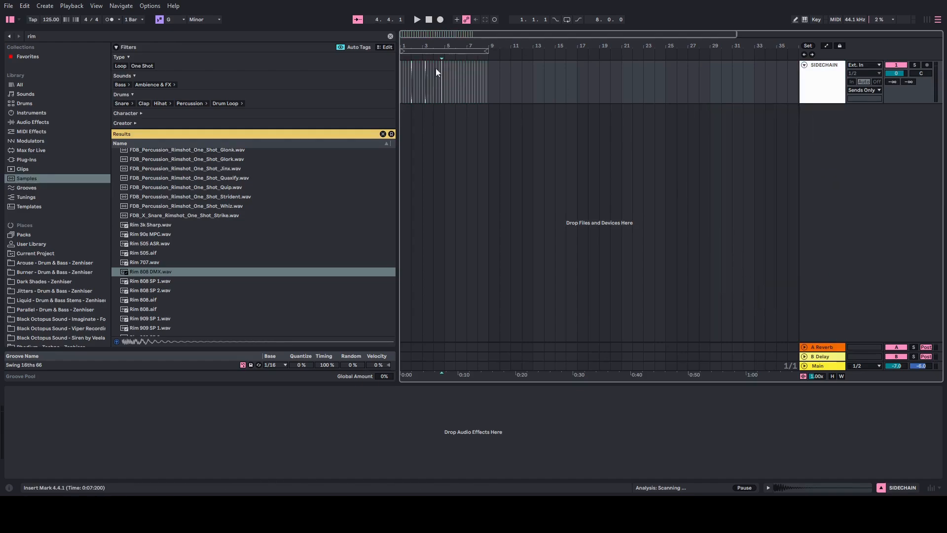
mouse_move(436, 46)
mouse_down()
mouse_move(435, 69)
mouse_move(422, 40)
mouse_move(422, 47)
mouse_up()
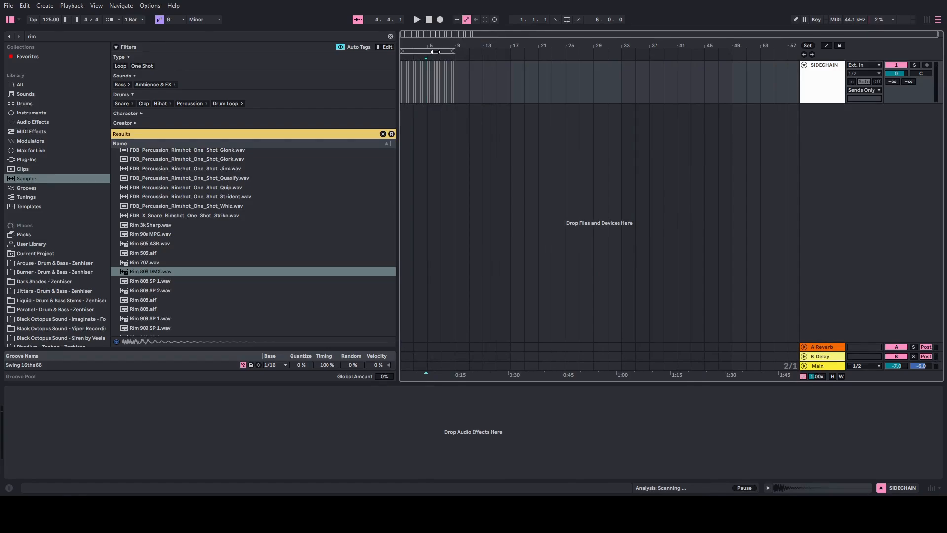
drag(458, 75, 385, 77)
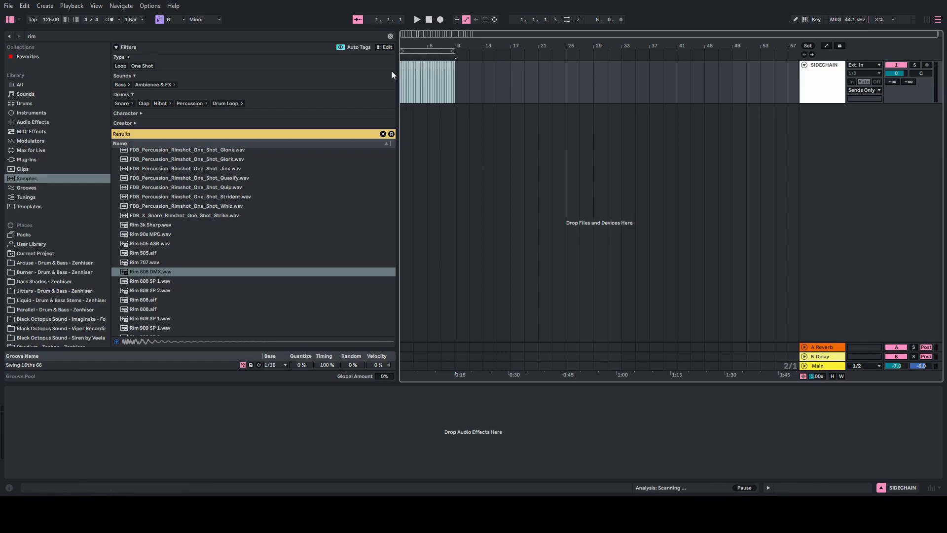
key(ctrl+l)
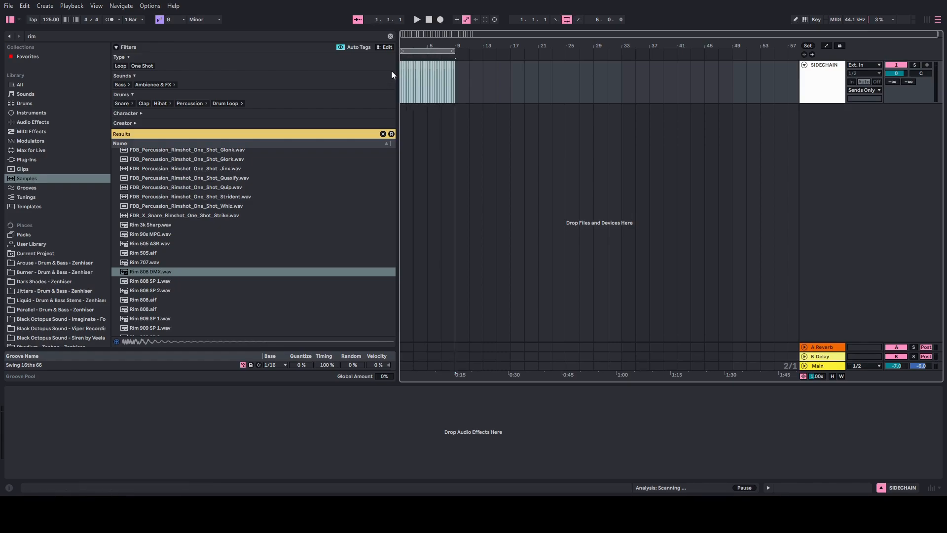
Add a locator at 9.1.1 and name it Build.
right_click(456, 58)
click(434, 55)
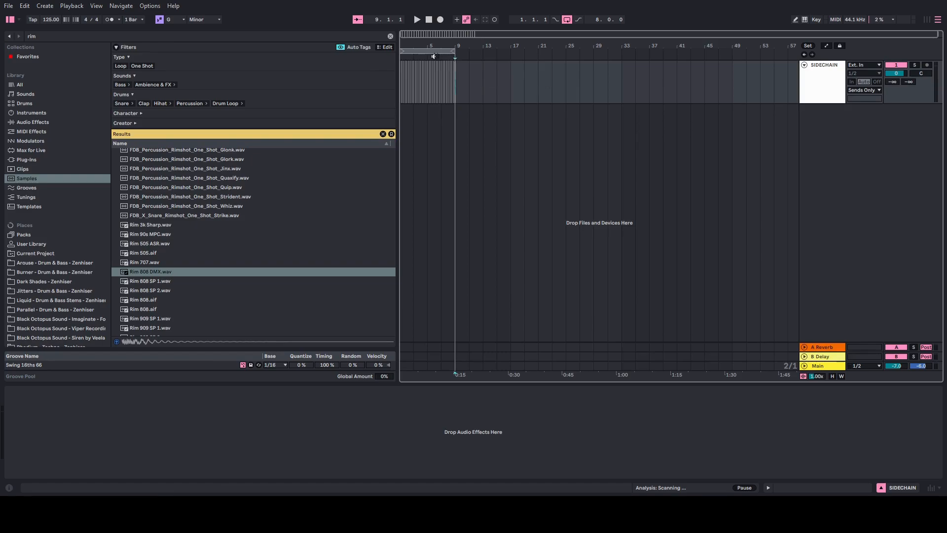
right_click(456, 58)
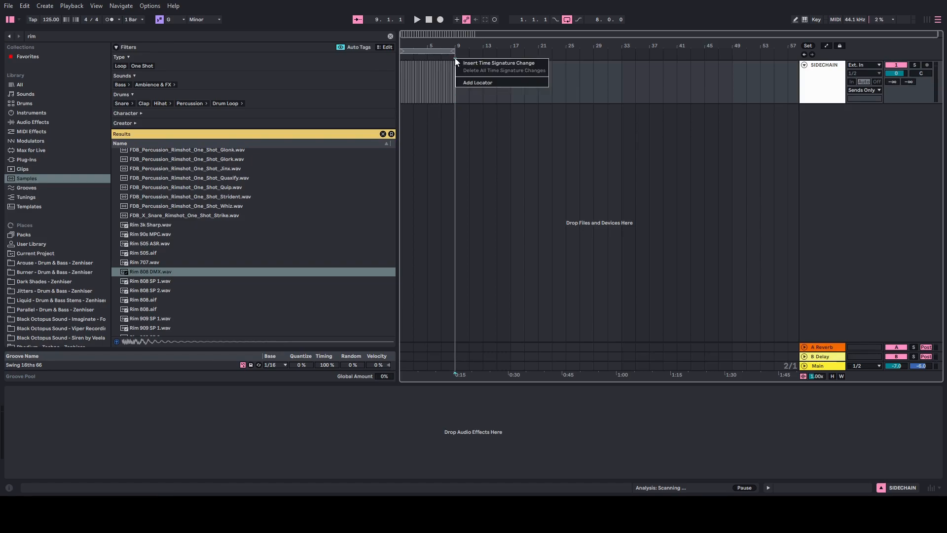
click(466, 83)
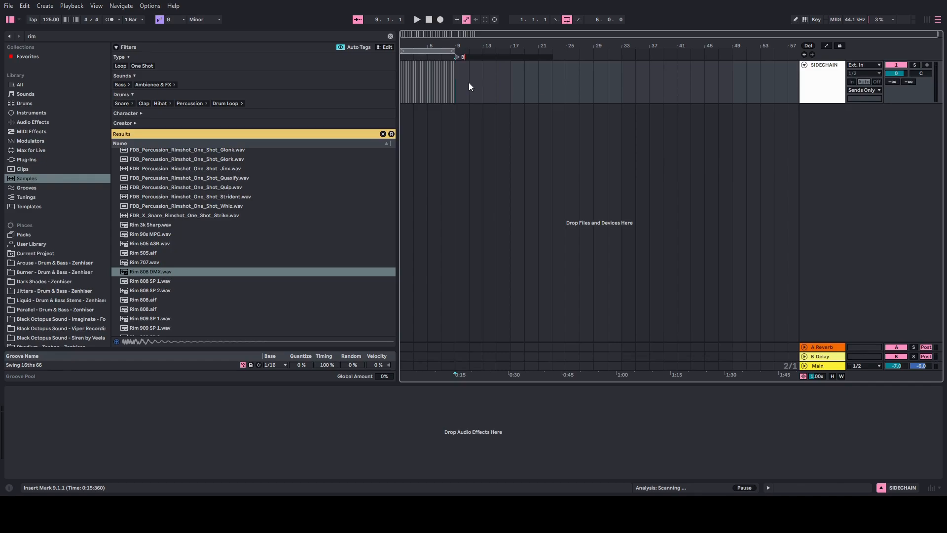
text(Build)
key(Return)
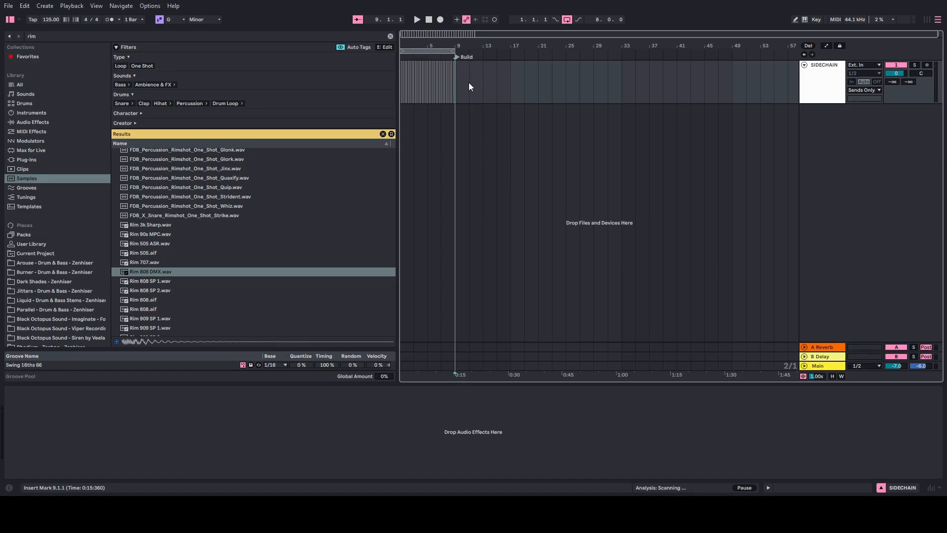
Add a locator named Intro at the beginning of the arrangement and align it to 1.1.1.
right_click(402, 59)
click(431, 82)
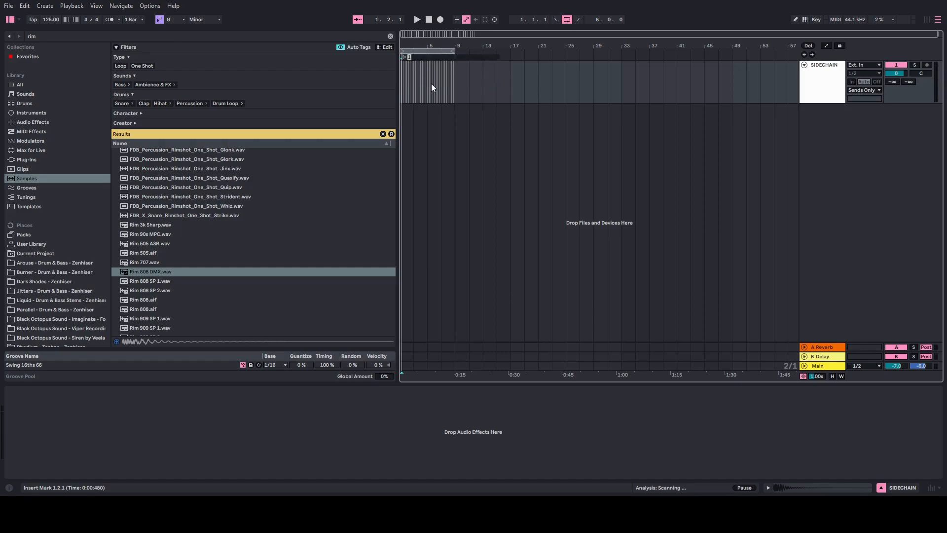
text(Intro)
key(Return)
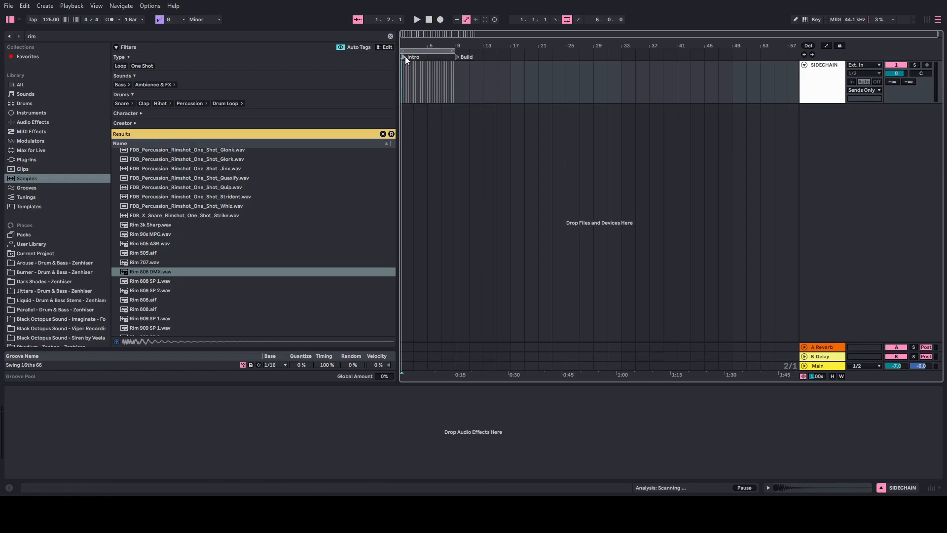
drag(404, 56, 399, 56)
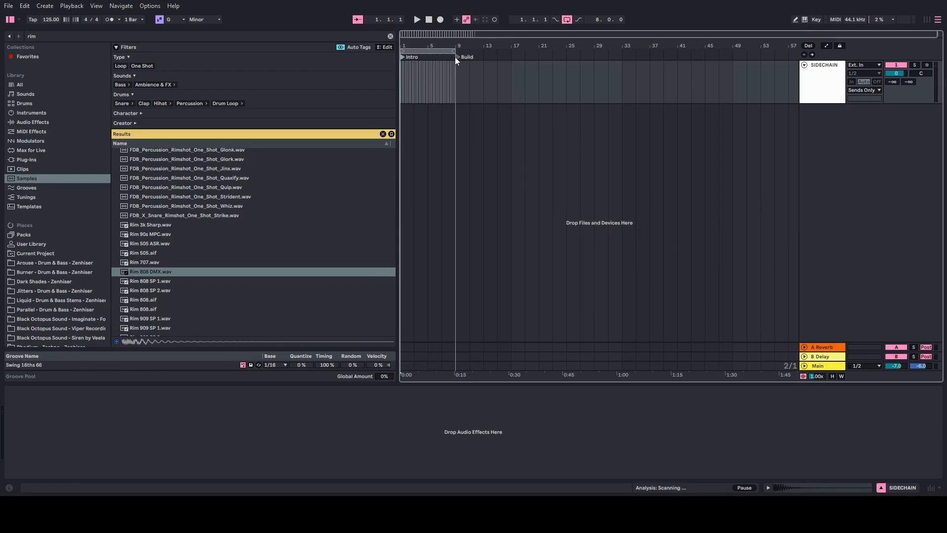
click(409, 58)
Insert a MIDI track below SIDECHAIN and load an empty Drum Rack from the instruments onto it.
right_click(802, 129)
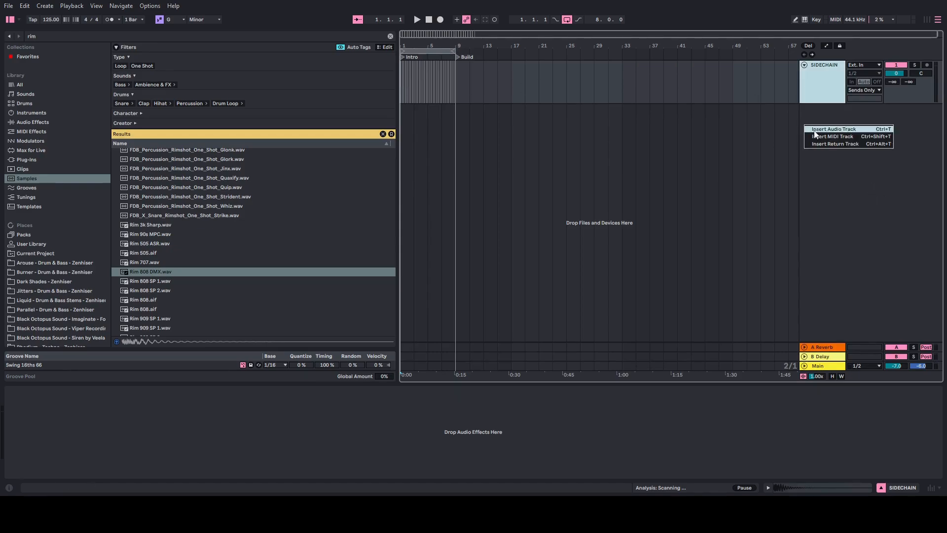
click(821, 138)
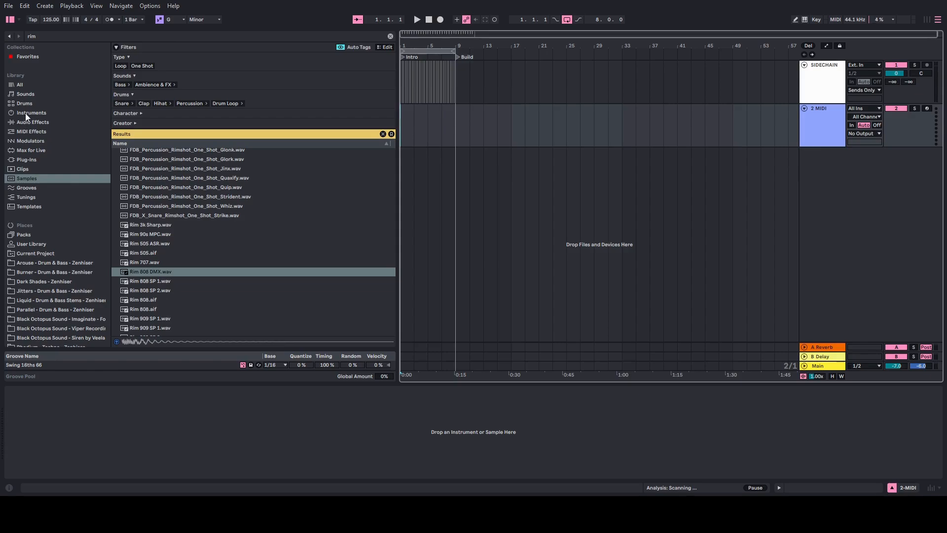
click(30, 112)
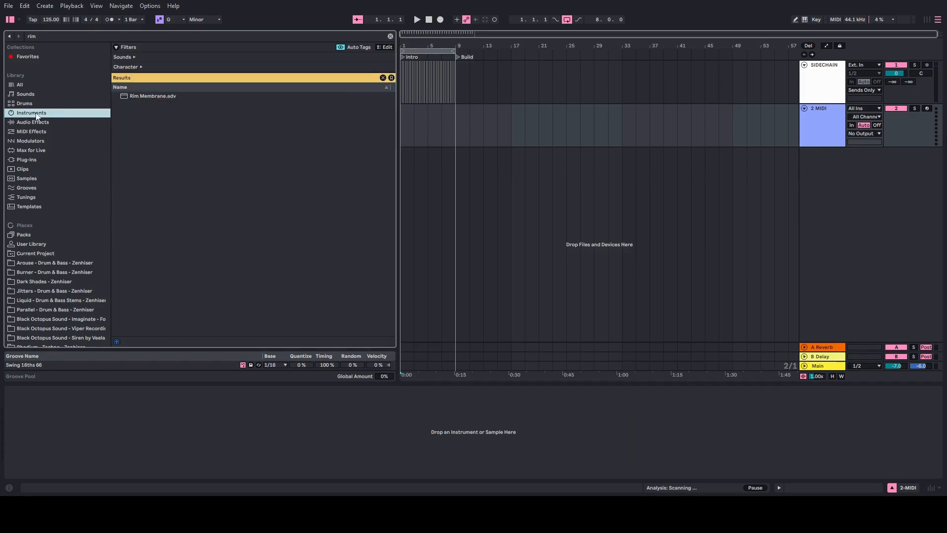
click(390, 36)
click(139, 134)
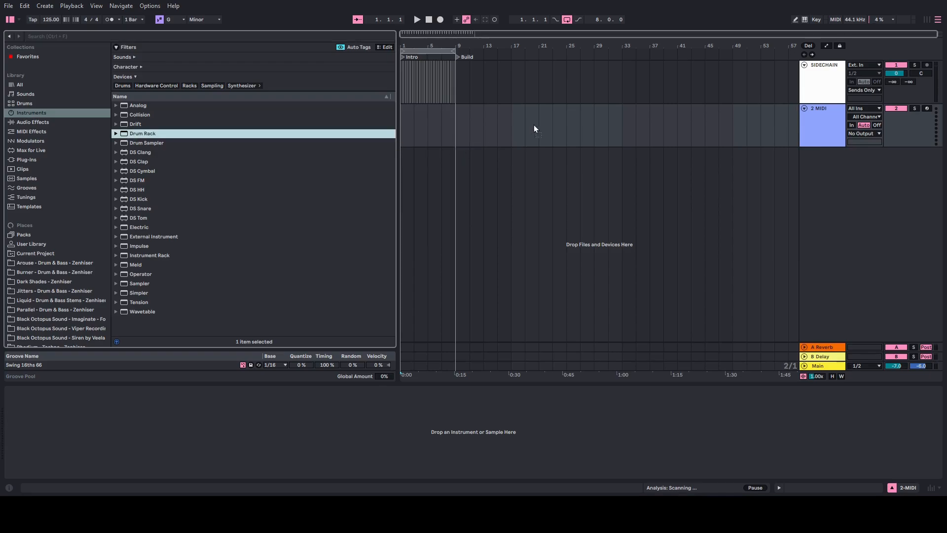
drag(457, 125, 458, 127)
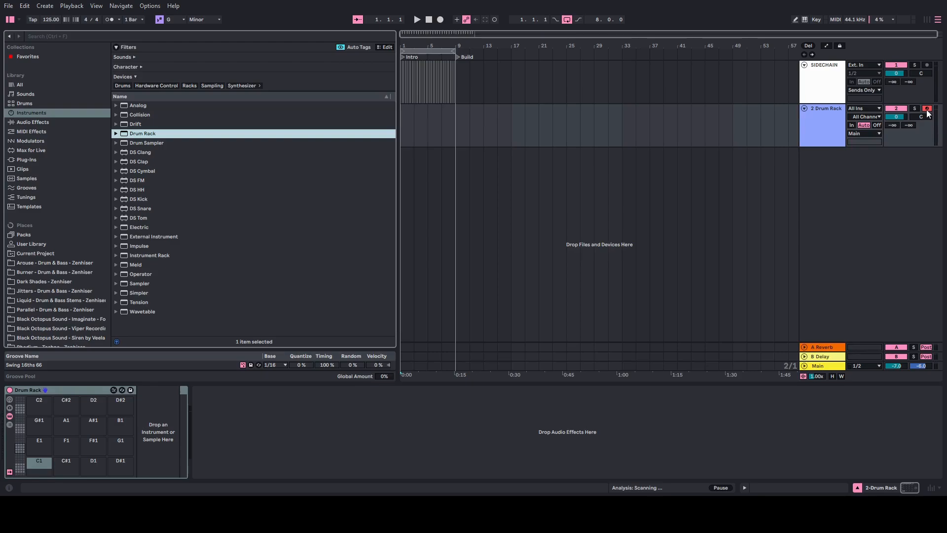
Color the Drum Rack track bright green.
click(789, 134)
right_click(815, 126)
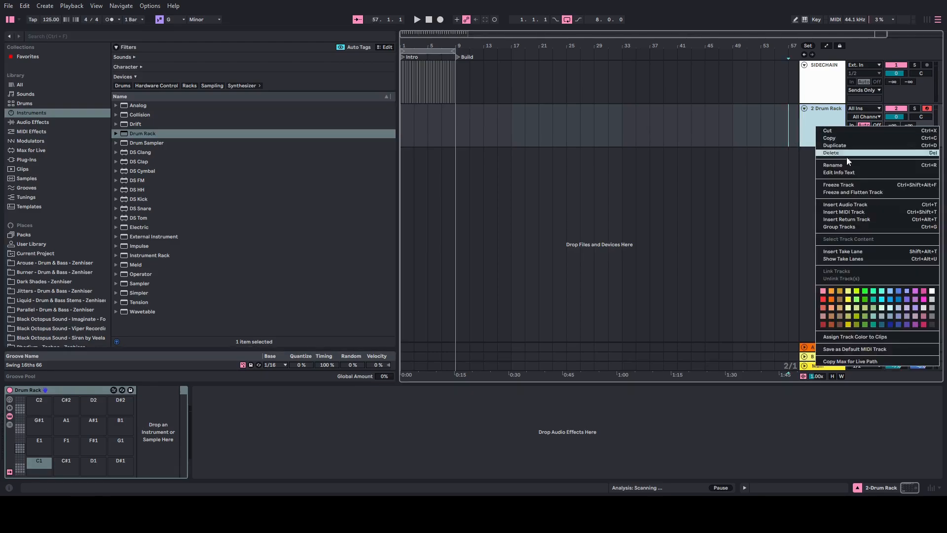
click(863, 292)
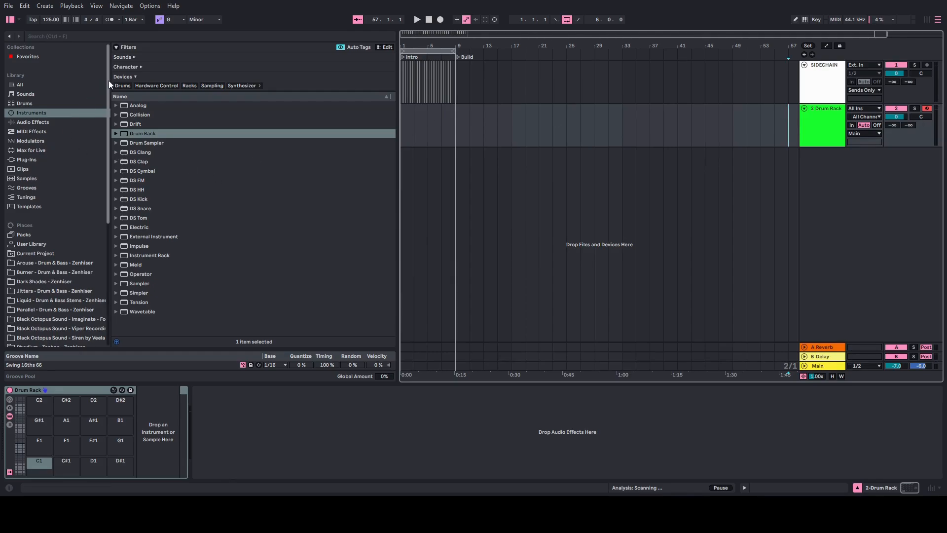
Browse the Molton - Melodic Techno - Zenhiser folder to the kick samples within its drum one shots.
drag(108, 81, 114, 223)
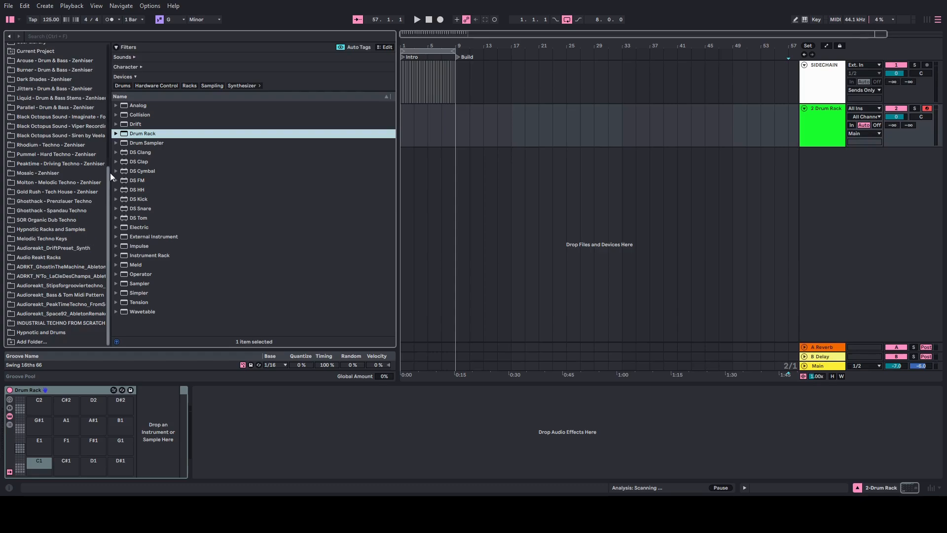
click(43, 182)
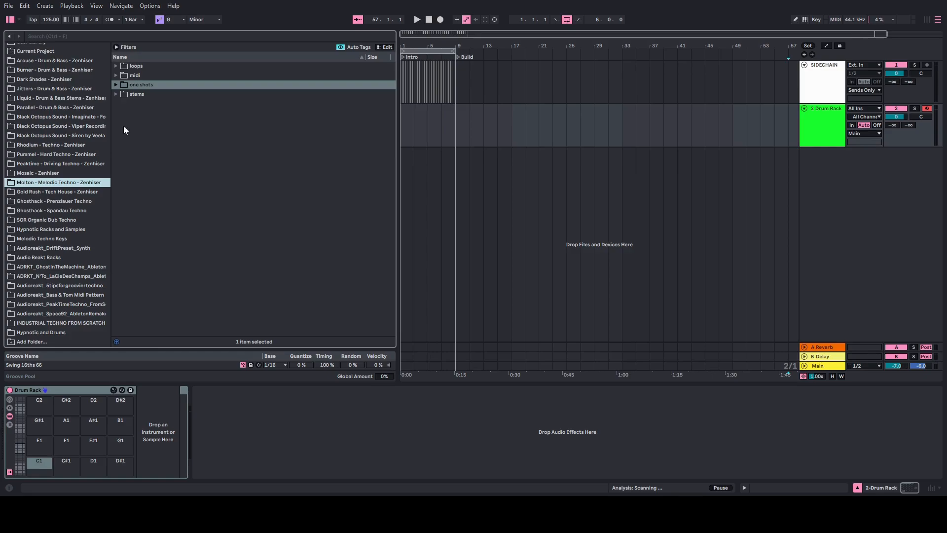
click(116, 85)
click(121, 104)
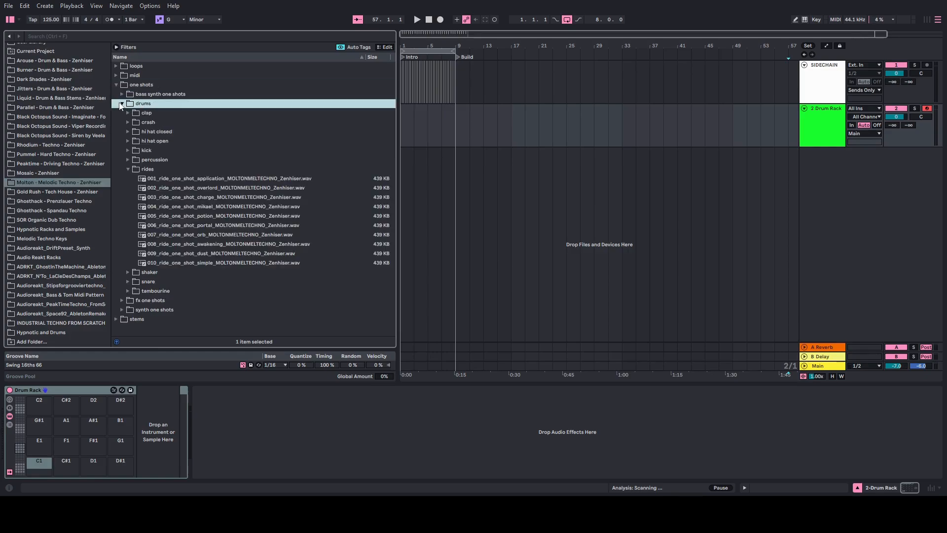
click(128, 169)
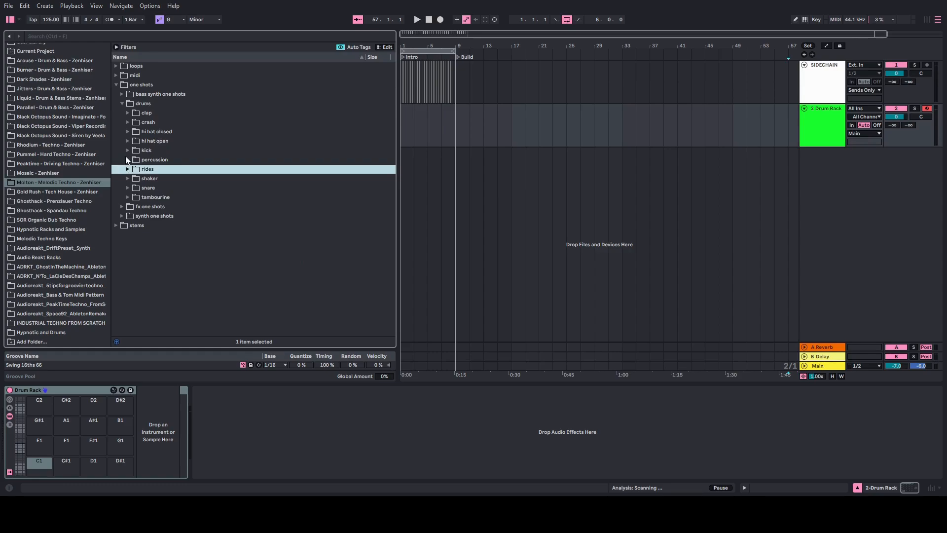
click(128, 151)
scroll(203, 297, down, 5)
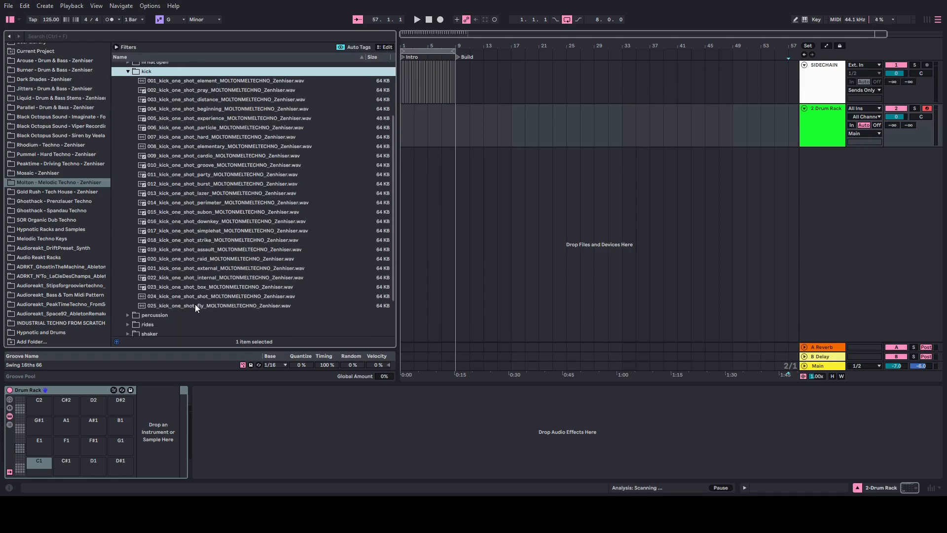
Audition kick samples 023 to 025 and load 025_kick_one_shot_fly_MOLTONMELTECHNO_Zenhiser.wav onto the Drum Rack's C1 pad.
click(182, 289)
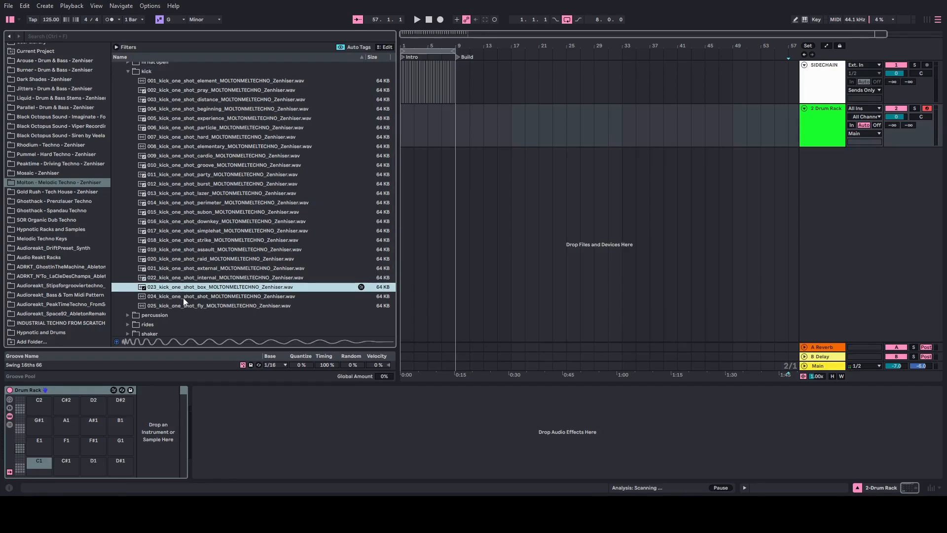
click(183, 296)
click(191, 306)
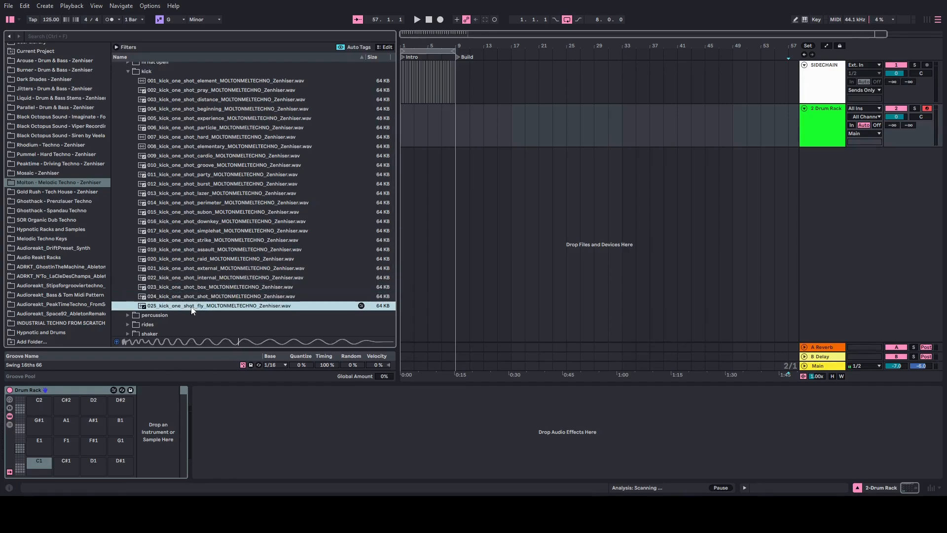
drag(189, 308, 37, 467)
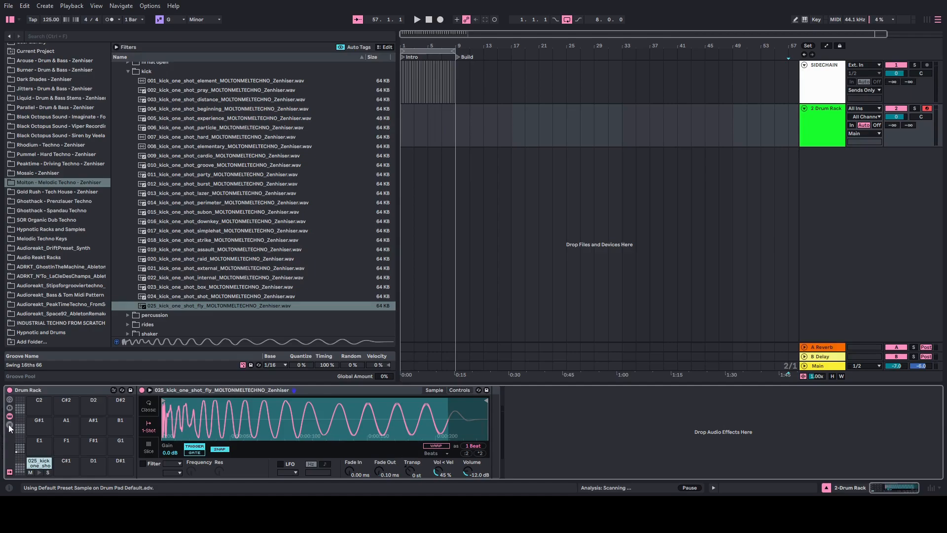
Show the Drum Rack's chain list and lower the kick chain's volume to -6.0 dB.
click(9, 425)
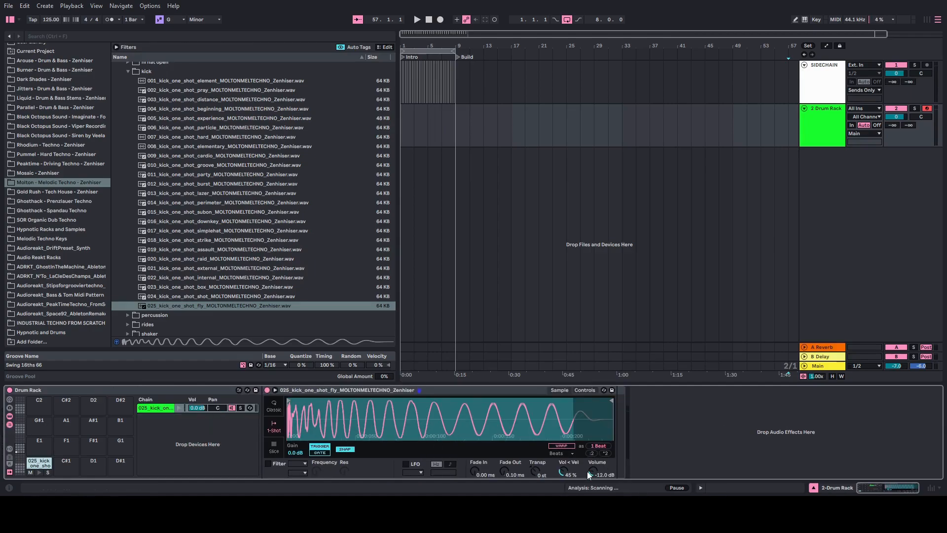
drag(199, 407, 199, 412)
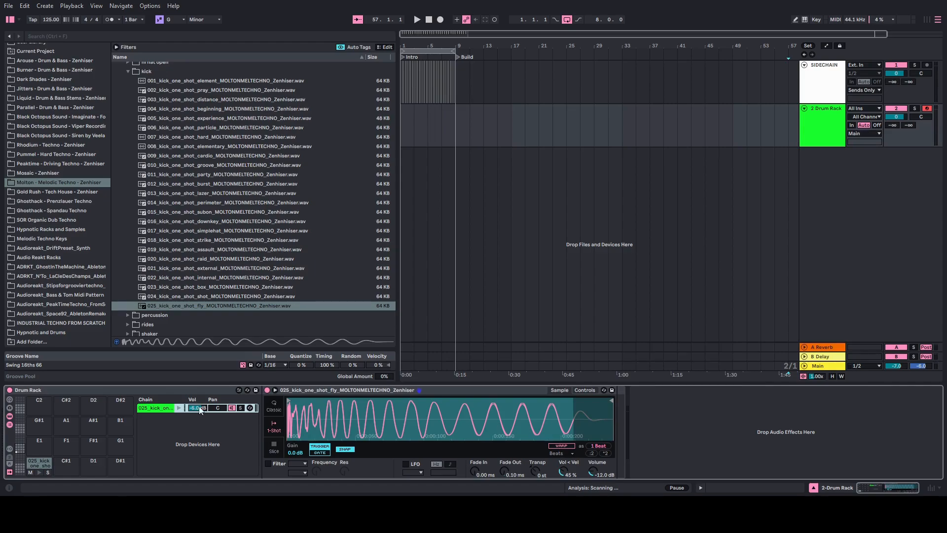
double_click(404, 128)
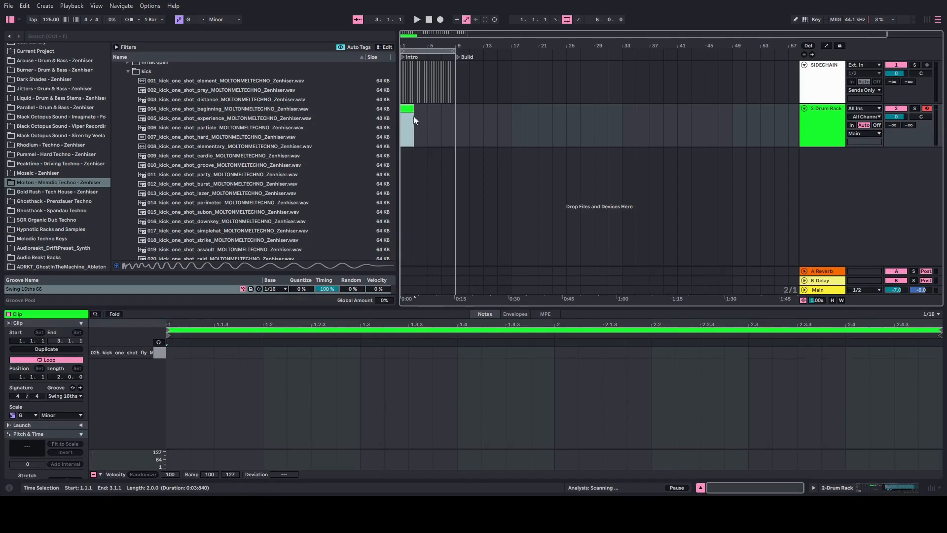
drag(413, 109, 455, 109)
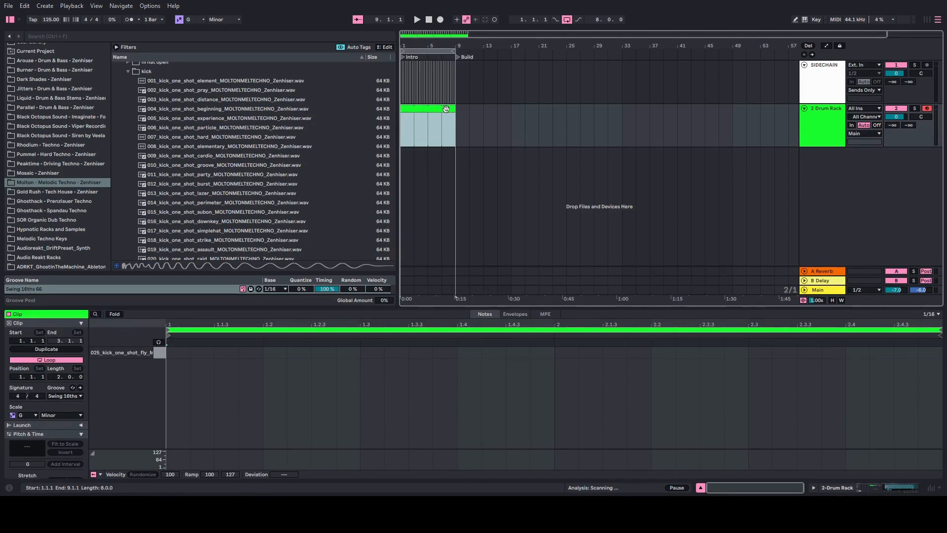
key(Delete)
Create a MIDI clip on the Drum Rack track, extend it to bar 9 and consolidate it into one 8-bar clip.
double_click(408, 120)
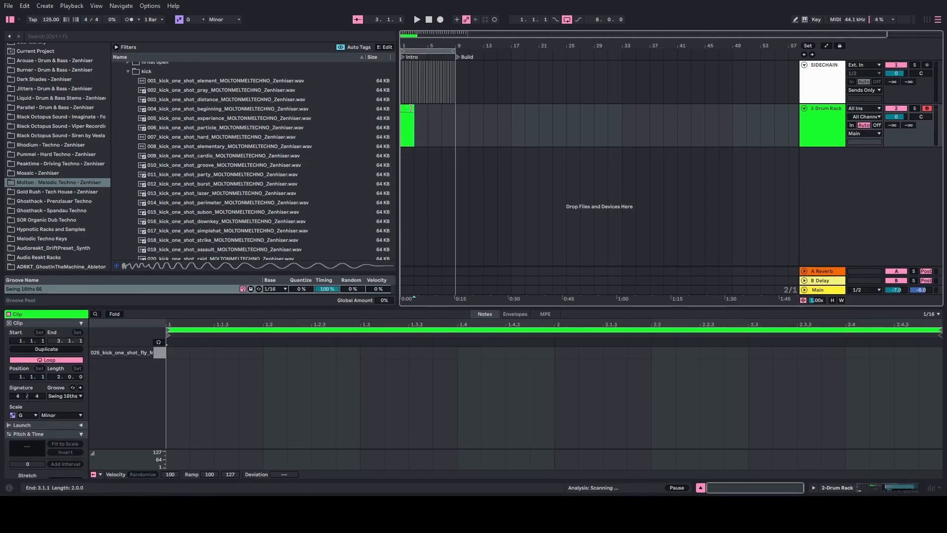
drag(410, 108, 458, 106)
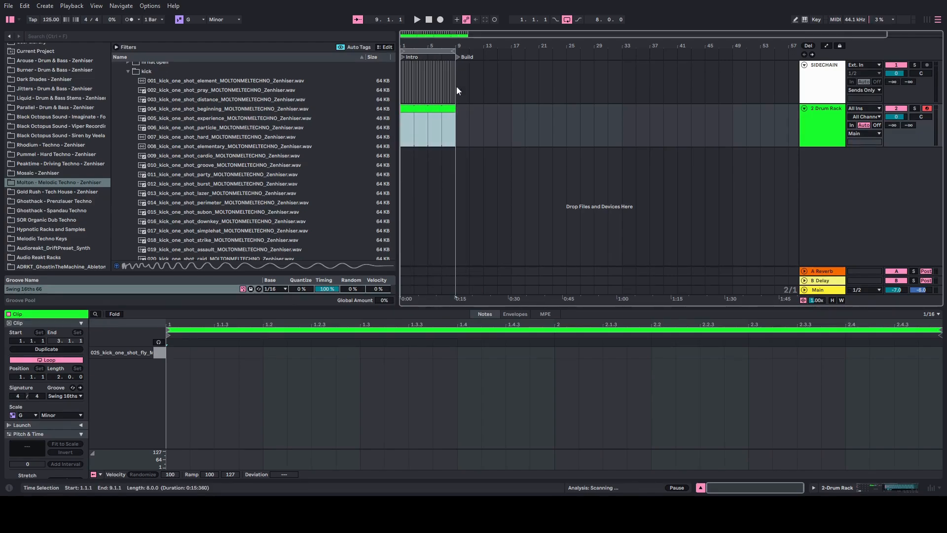
right_click(426, 112)
click(449, 201)
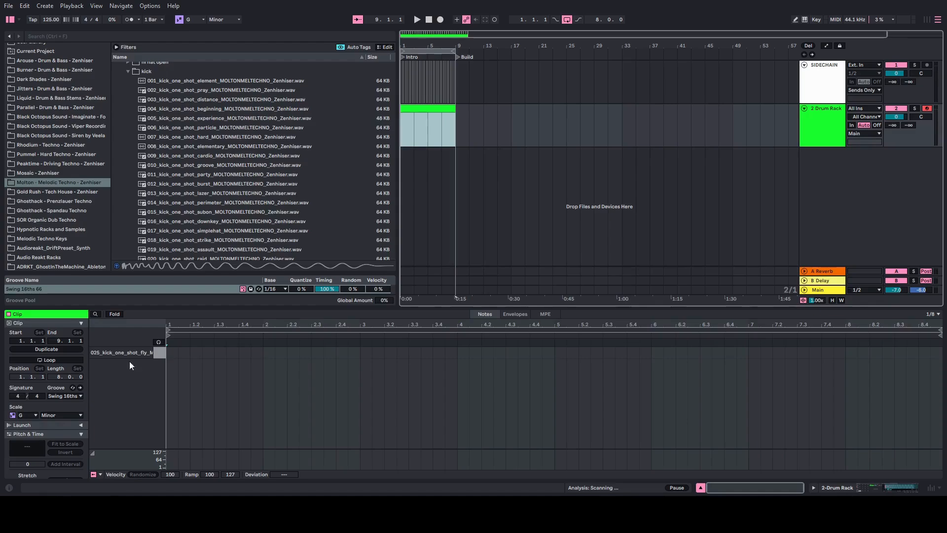
Add an eighth-note kick at 1.1.1 and duplicate it onto every beat across the whole 8-bar clip.
double_click(174, 354)
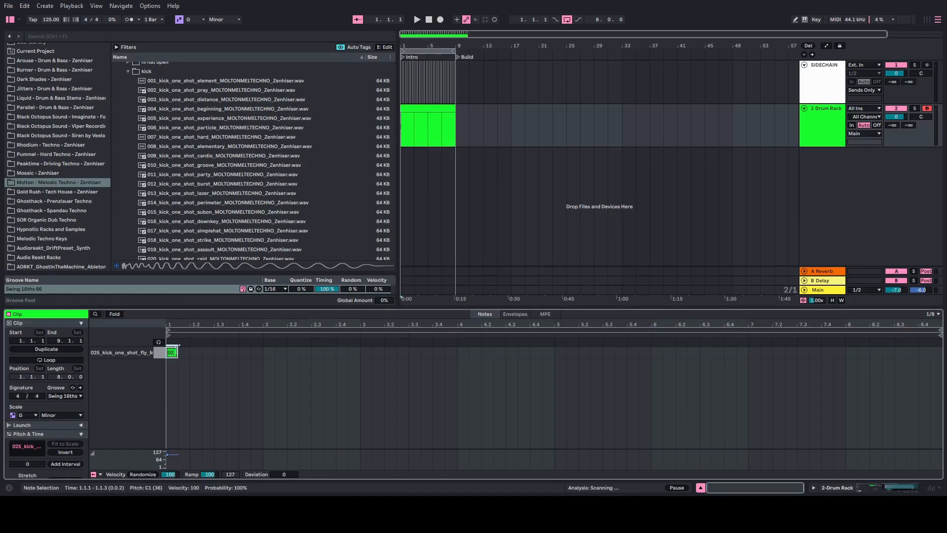
drag(188, 355, 174, 354)
key(ctrl+d)
key(ctrl+d)
key(ctrl+d)
key(ctrl+d)
key(ctrl+d)
key(ctrl+d)
key(ctrl+d)
key(ctrl+d)
key(ctrl+d)
key(ctrl+d)
key(ctrl+d)
key(ctrl+d)
key(ctrl+d)
key(ctrl+d)
key(ctrl+d)
key(ctrl+d)
key(ctrl+d)
key(ctrl+d)
key(ctrl+d)
key(ctrl+d)
key(ctrl+d)
key(ctrl+d)
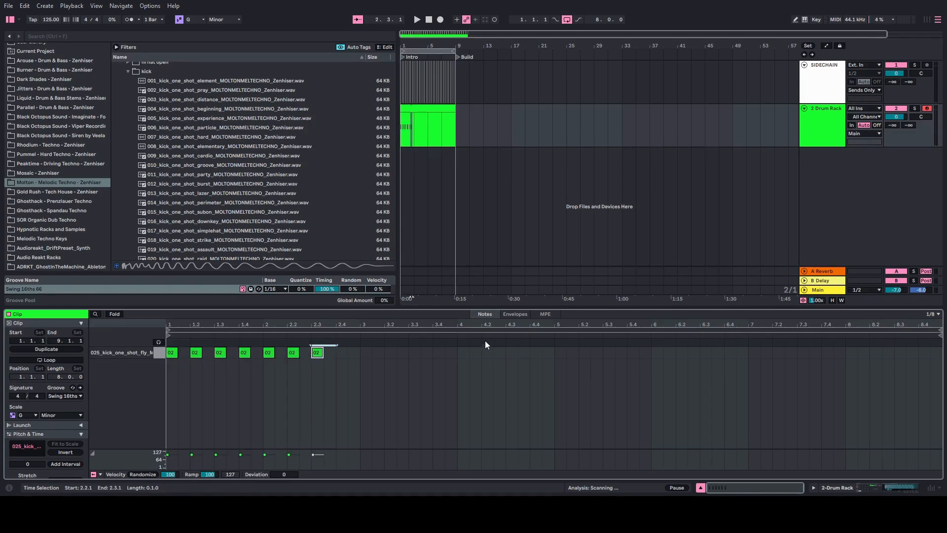
key(ctrl+d)
key(ctrl+d)
key(ctrl+d)
key(ctrl+d)
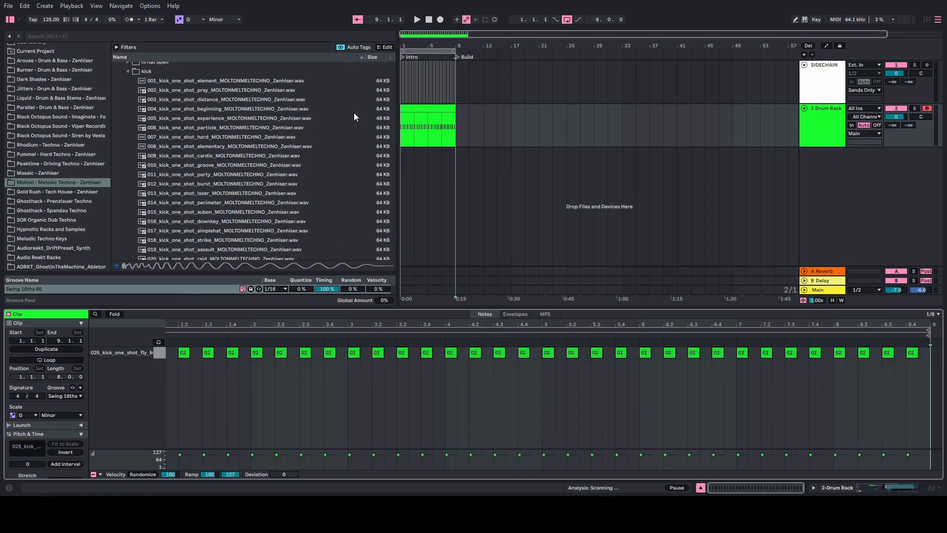
Play back the kick pattern from the start and set the kick sample's Fade Out to 39.3 ms.
click(406, 130)
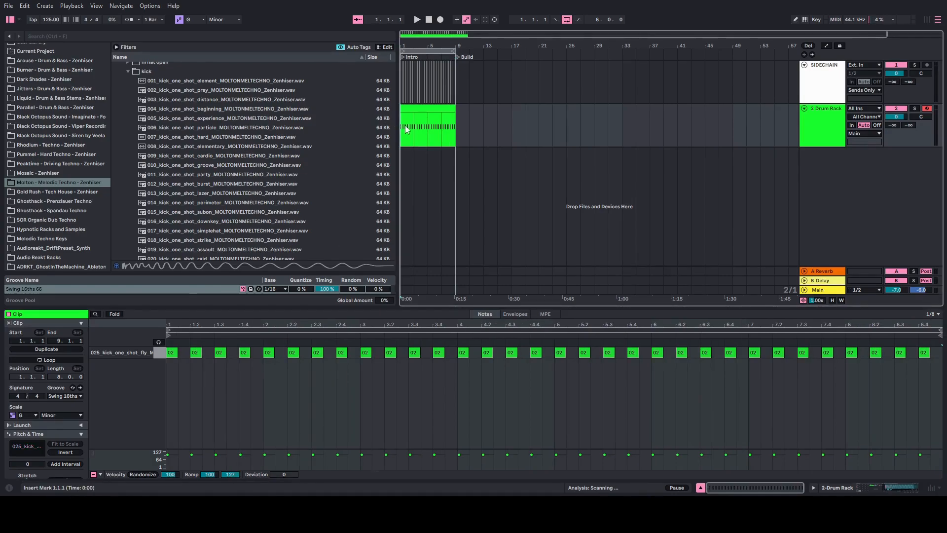
key(space)
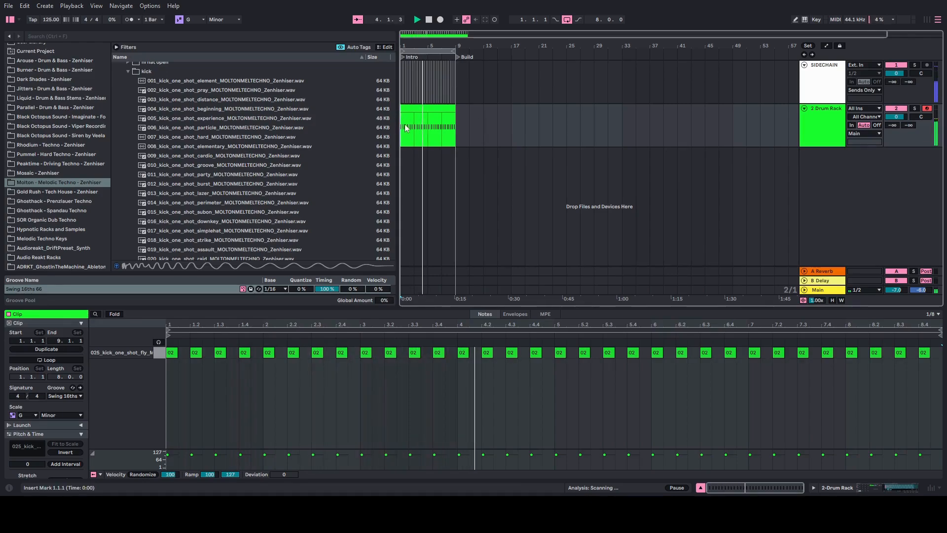
click(807, 127)
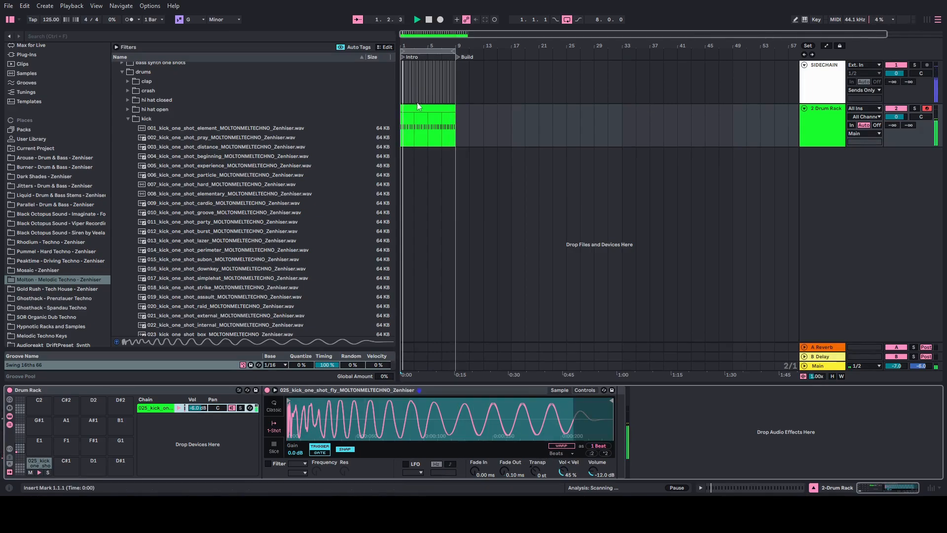
double_click(447, 140)
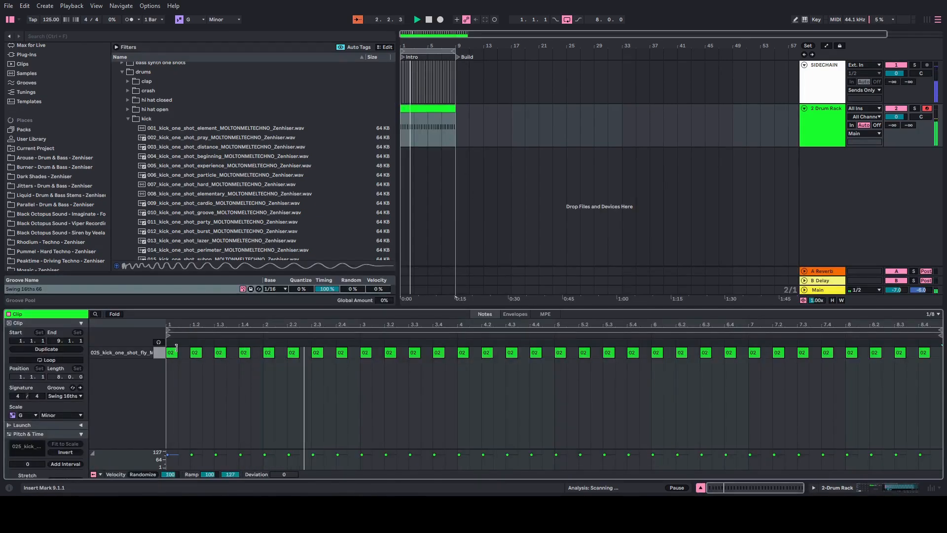
click(807, 137)
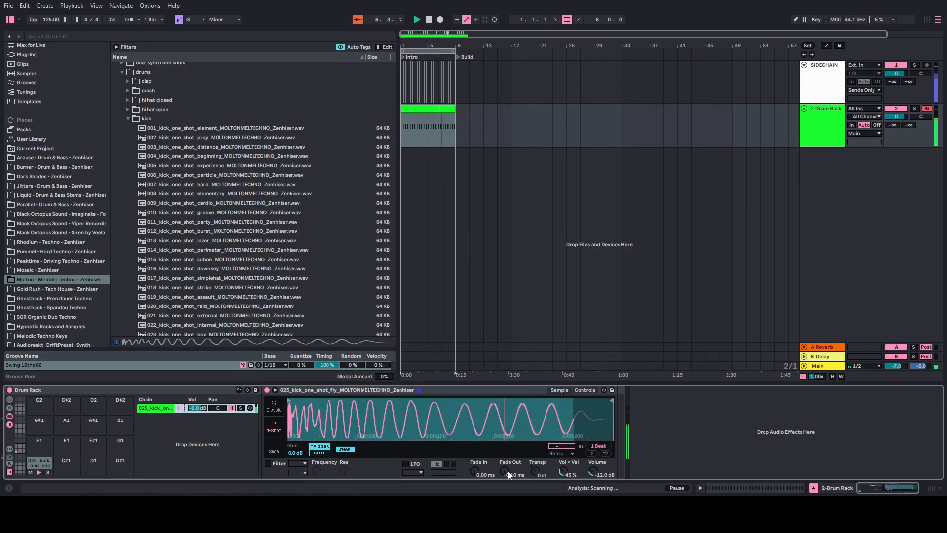
drag(507, 470, 508, 446)
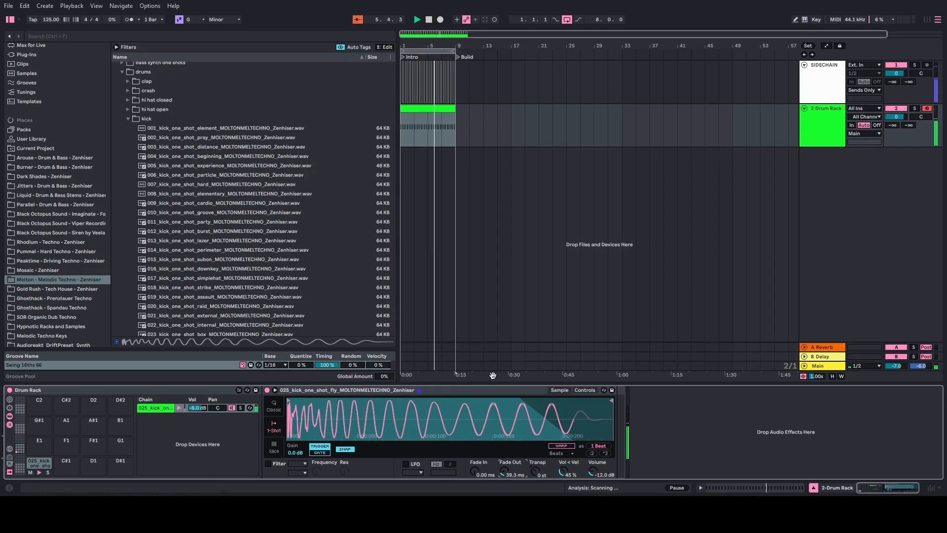
click(428, 20)
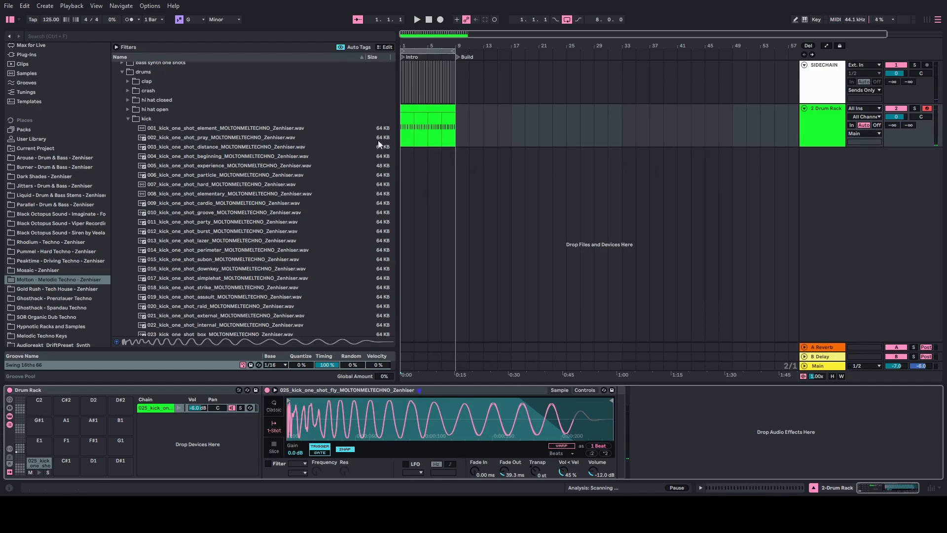
Close the kick sample folder and open the hi hat open folder among the drum one shots.
click(824, 129)
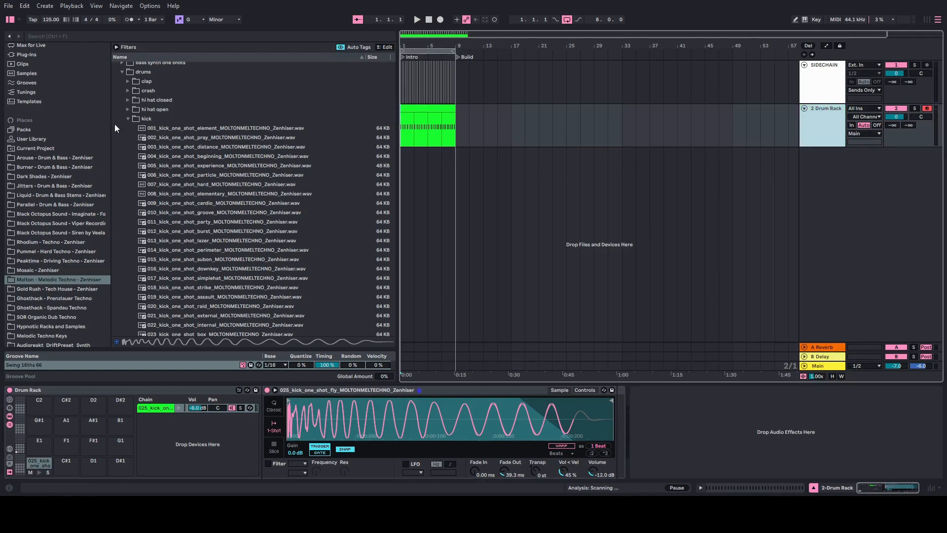
click(128, 119)
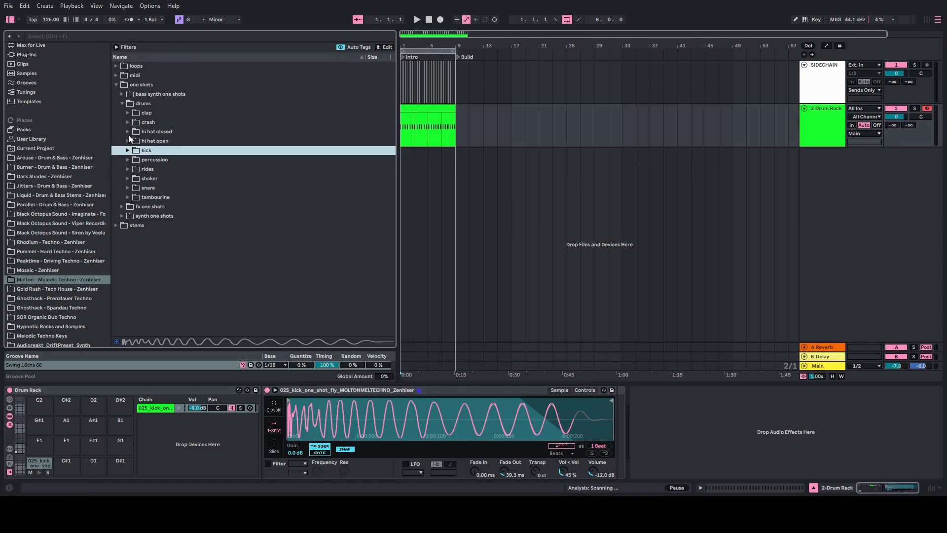
click(127, 141)
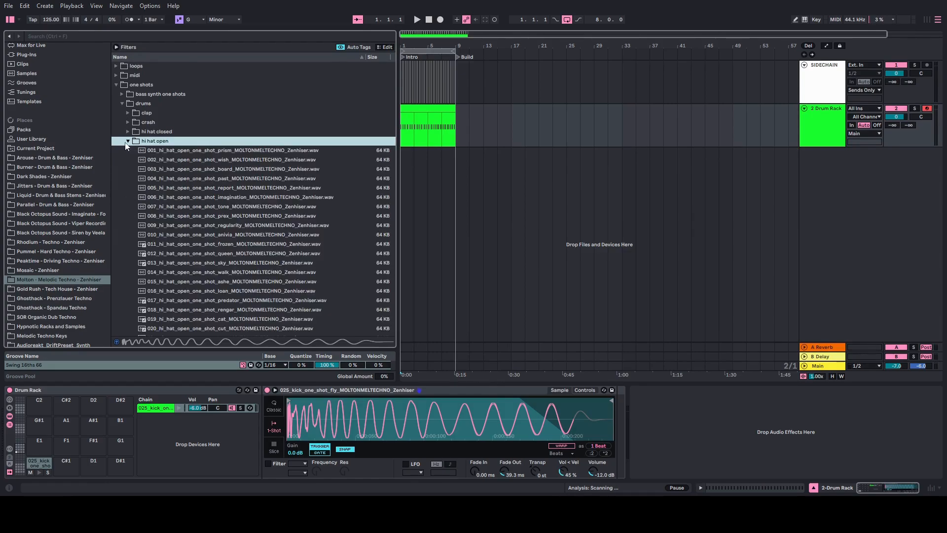
scroll(158, 244, down, 1)
Audition open hi-hats 013, 016, 017 and 022, and load 022_hi_hat_open_one_shot_lie_MOLTONMELTECHNO_Zenhiser.wav onto pad G#1 with its chain volume at -6.5 dB.
click(167, 252)
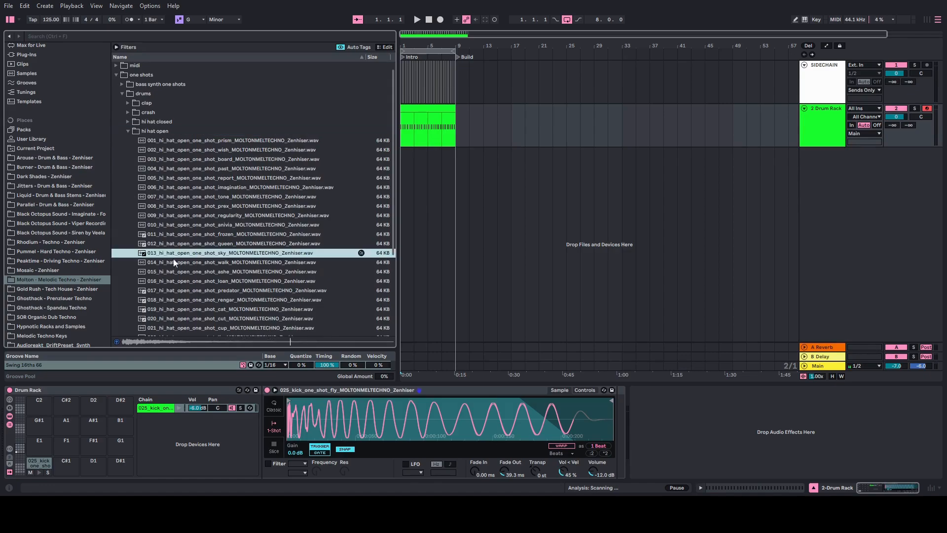
click(188, 280)
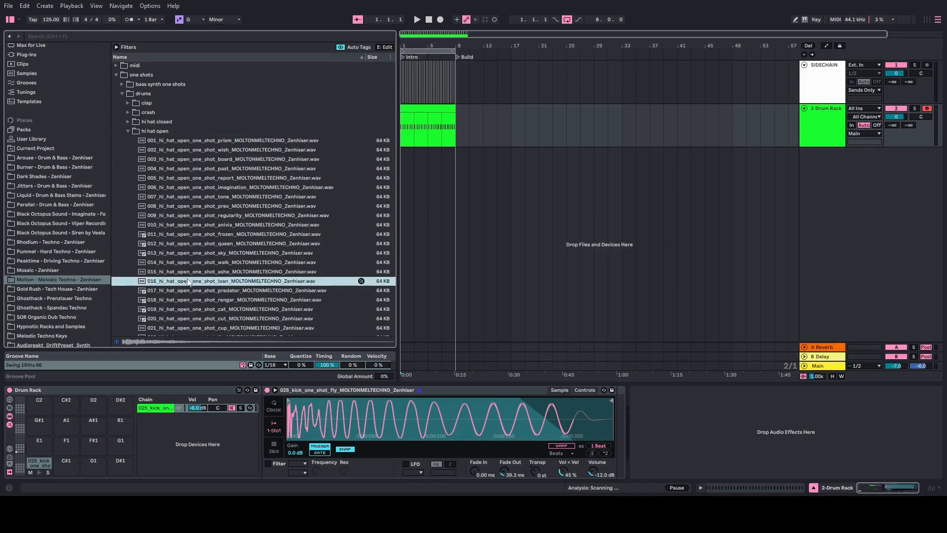
click(192, 291)
scroll(195, 294, down, 4)
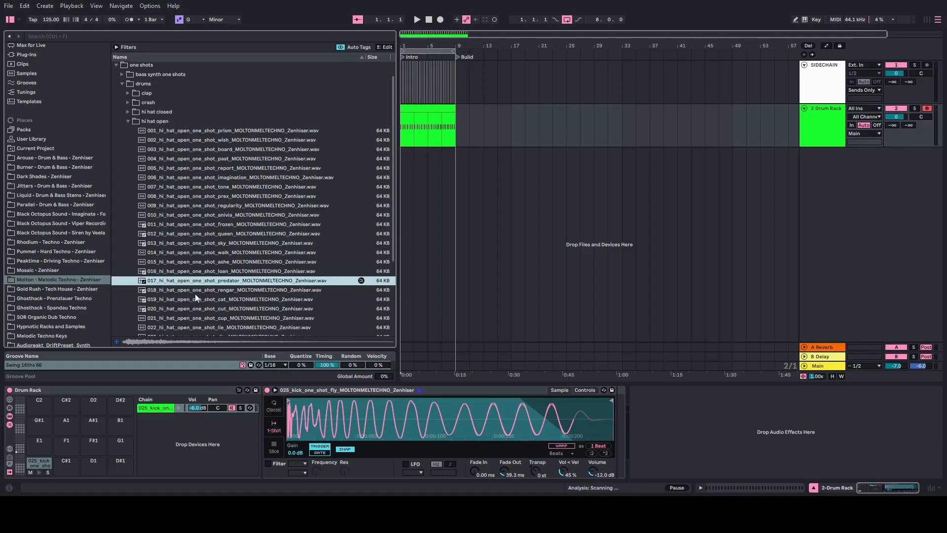
click(194, 297)
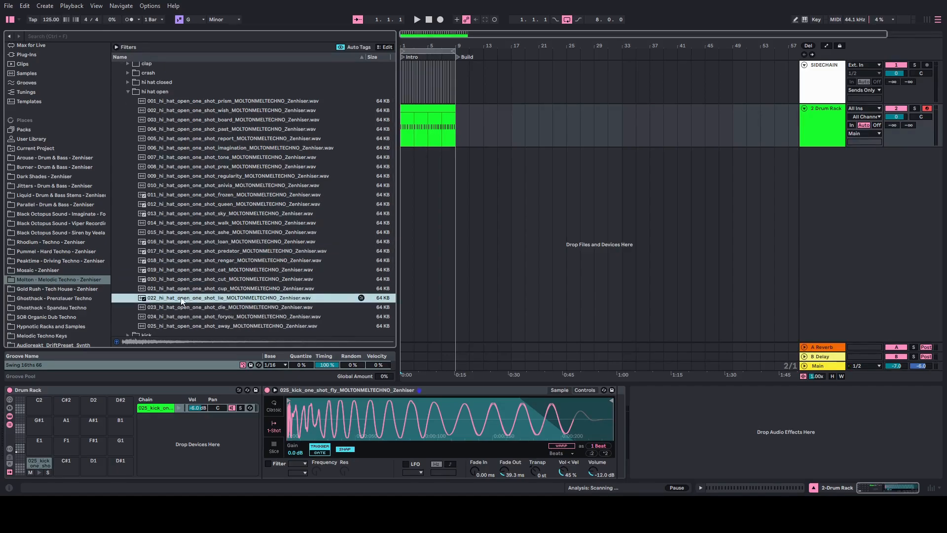
drag(34, 419, 34, 420)
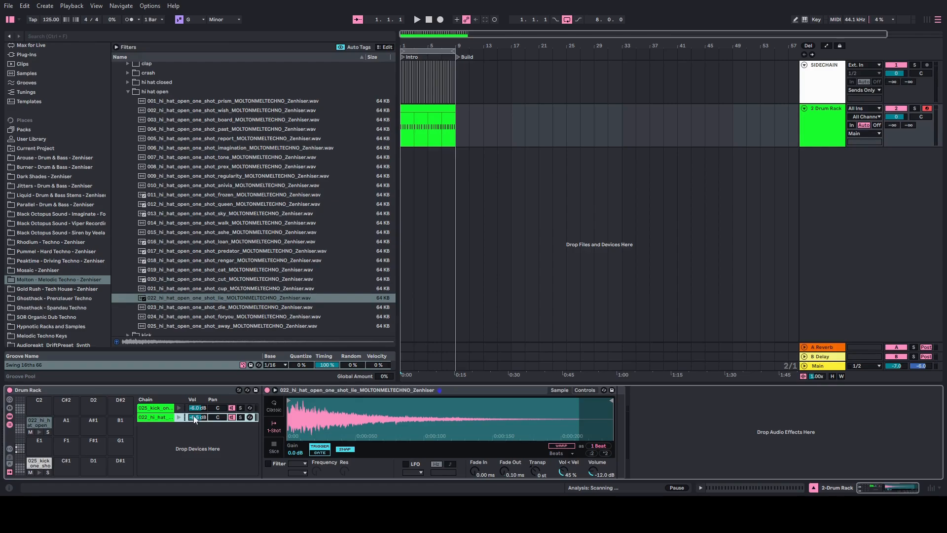
Add an open hi-hat note at 1.1.3 in the drum clip and duplicate it onto every off-beat through all 8 bars.
click(411, 109)
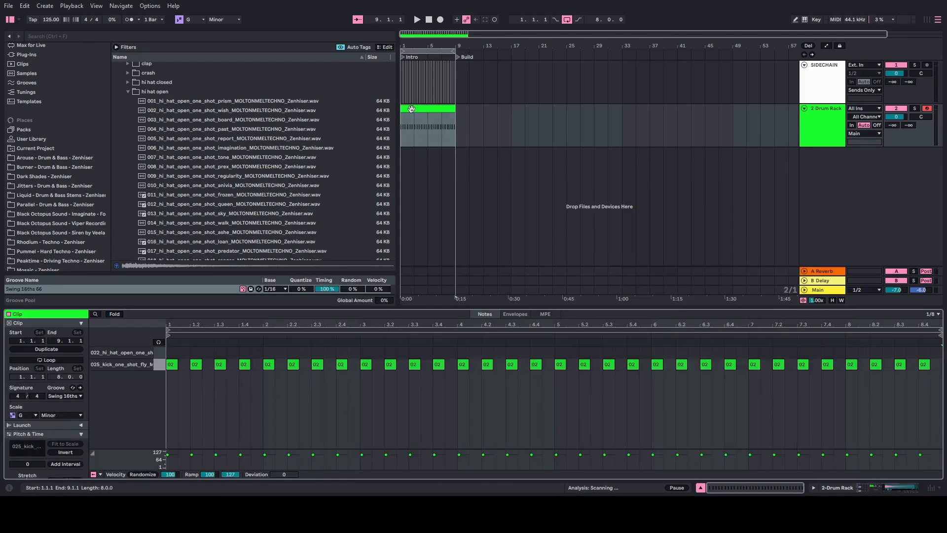
double_click(185, 353)
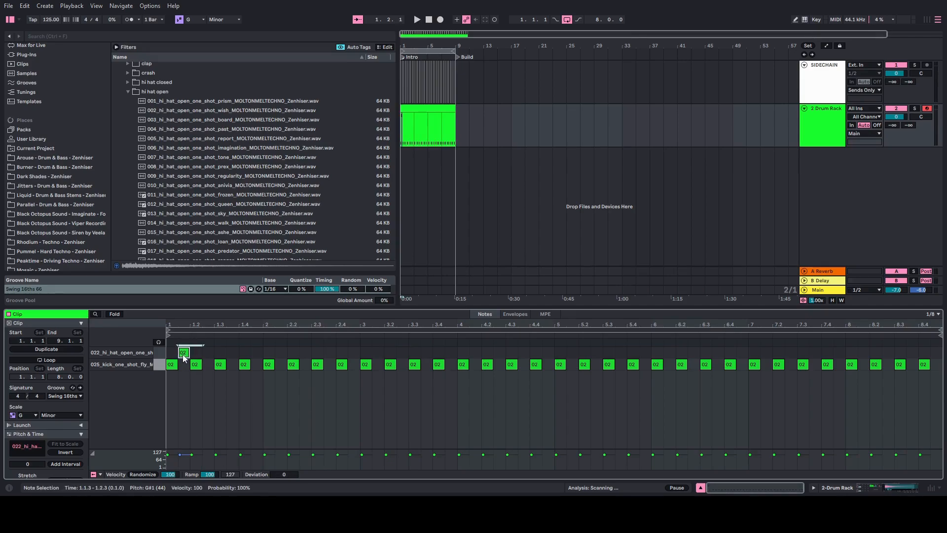
key(ctrl+d)
key(ctrl+d)
key(ctrl+d)
key(ctrl+d)
key(ctrl+d)
key(ctrl+d)
key(ctrl+d)
key(ctrl+d)
key(ctrl+d)
key(ctrl+d)
key(ctrl+d)
key(ctrl+d)
key(ctrl+d)
key(ctrl+d)
key(ctrl+d)
key(ctrl+d)
key(ctrl+d)
key(ctrl+d)
key(ctrl+d)
key(ctrl+d)
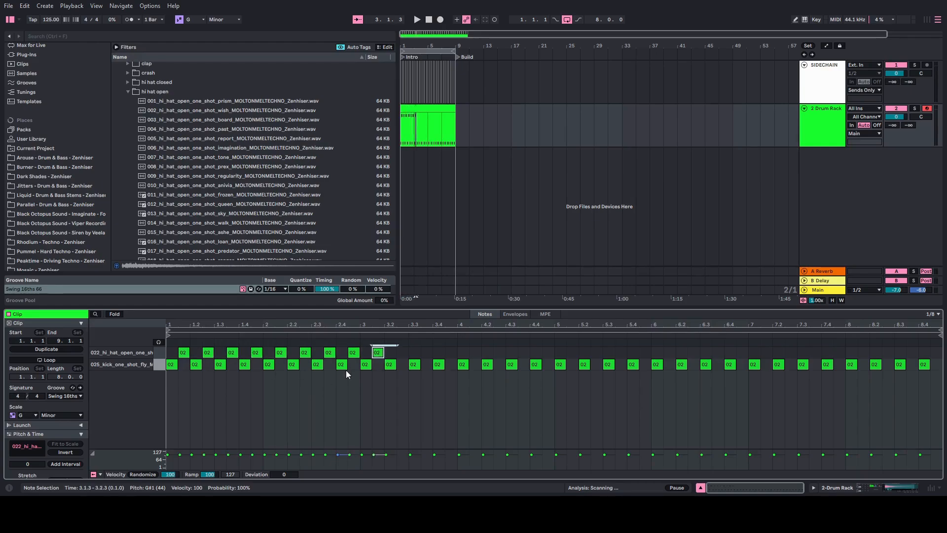
key(ctrl+d)
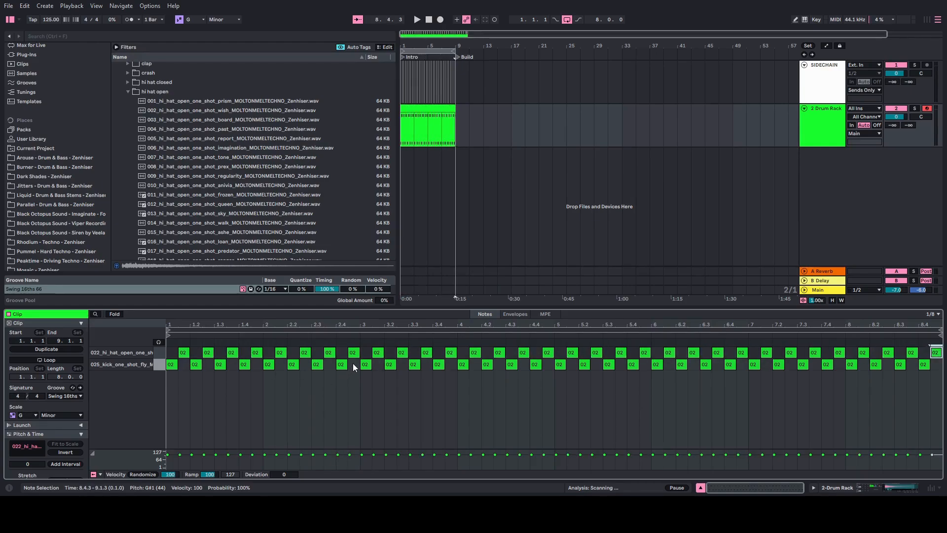
Play back the kick and open hi-hat loop, and switch from the hi hat open folder to the hi hat closed folder.
key(space)
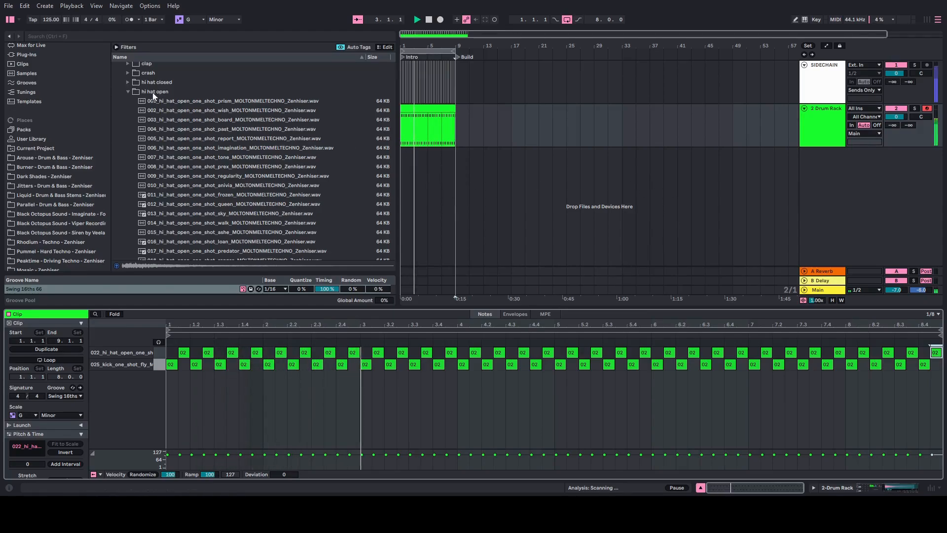
click(129, 93)
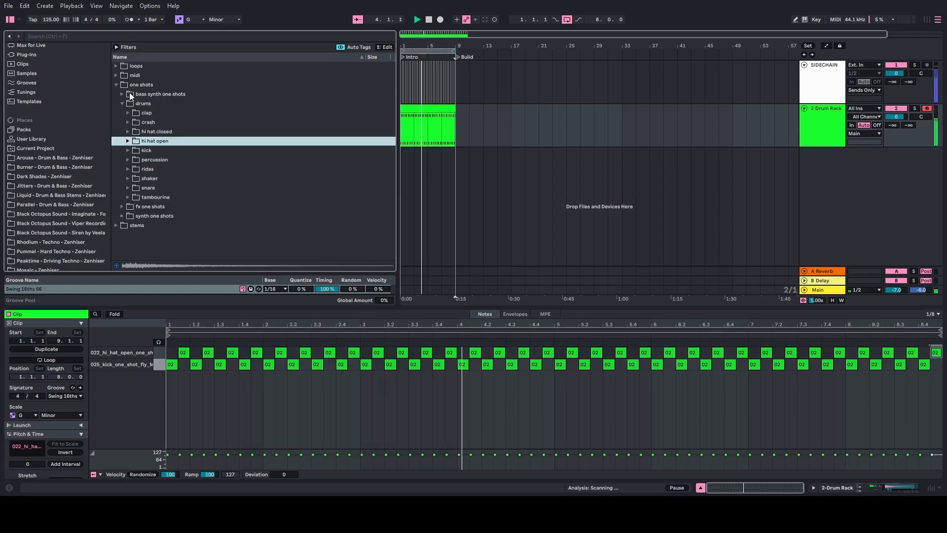
mouse_move(194, 325)
mouse_down()
mouse_move(195, 352)
mouse_move(212, 331)
mouse_up()
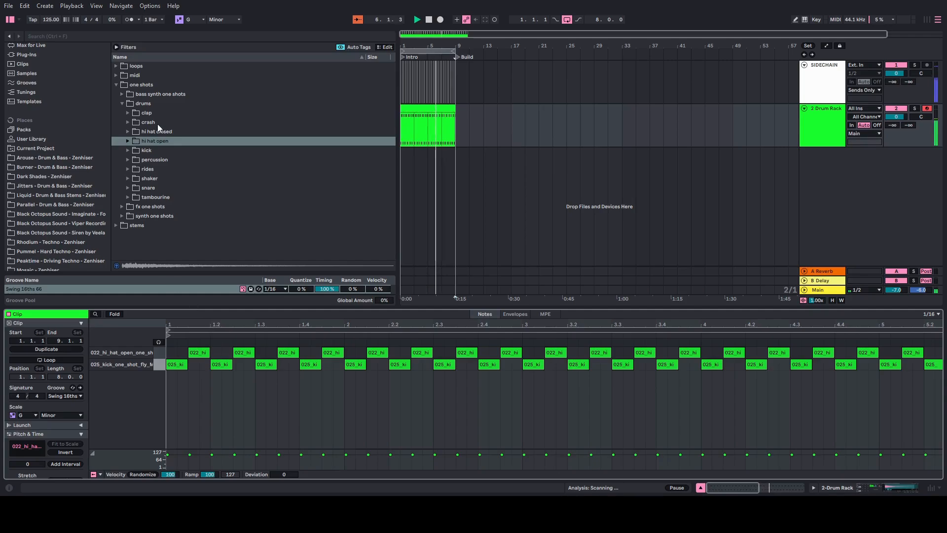
click(127, 132)
click(811, 128)
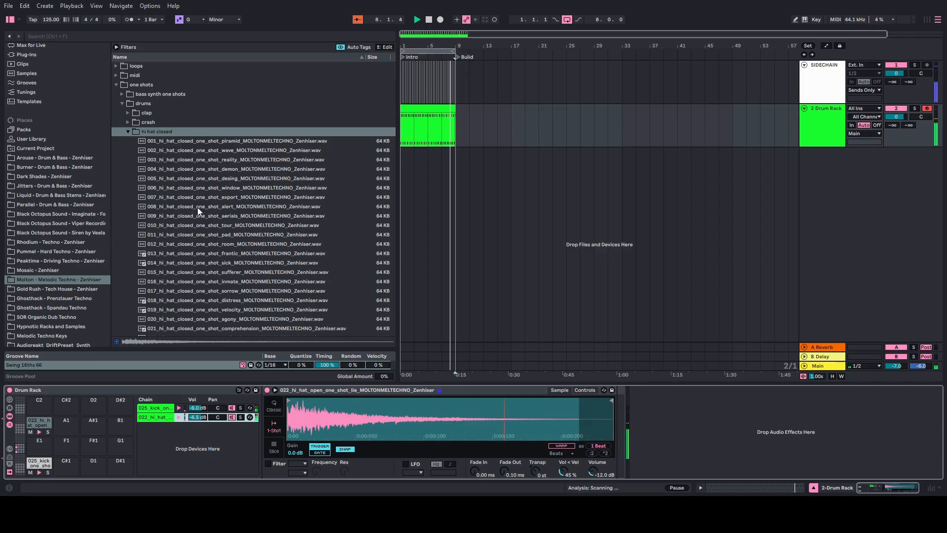
scroll(200, 209, down, 3)
scroll(207, 214, down, 2)
click(428, 19)
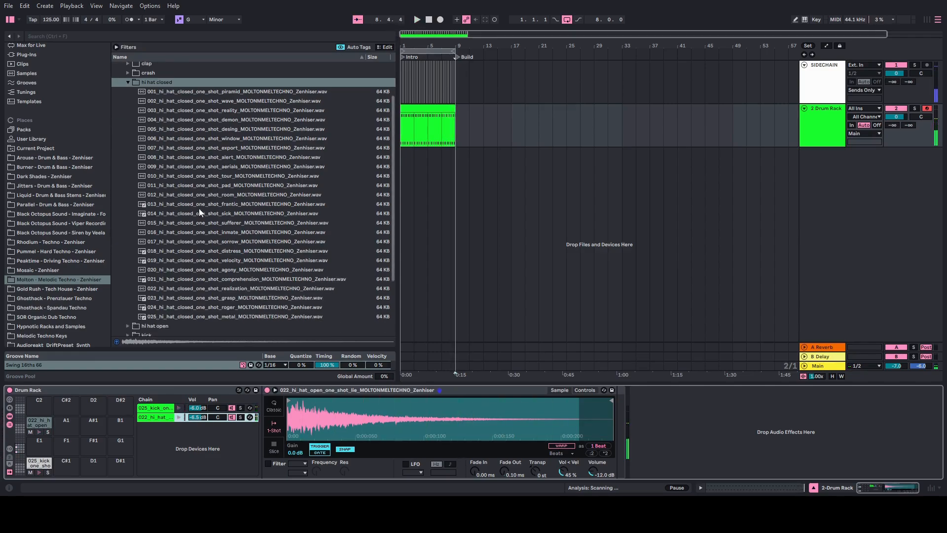
Audition closed hi-hats 017, 018, 020, 021 and 022, and load 022_hi_hat_closed_one_shot_realization_MOLTONMELTECHNO_Zenhiser.wav onto pad A1 with its chain volume at -8.4 dB.
click(171, 241)
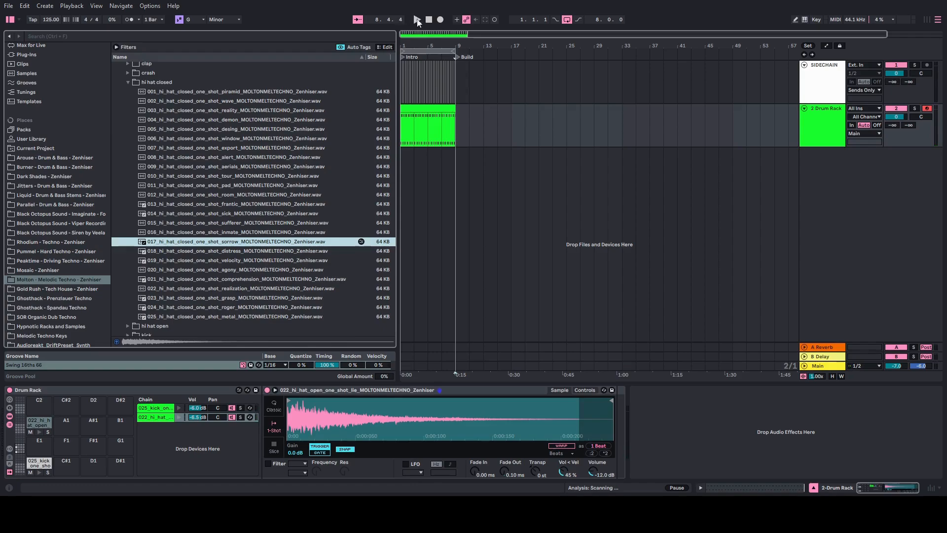
click(170, 252)
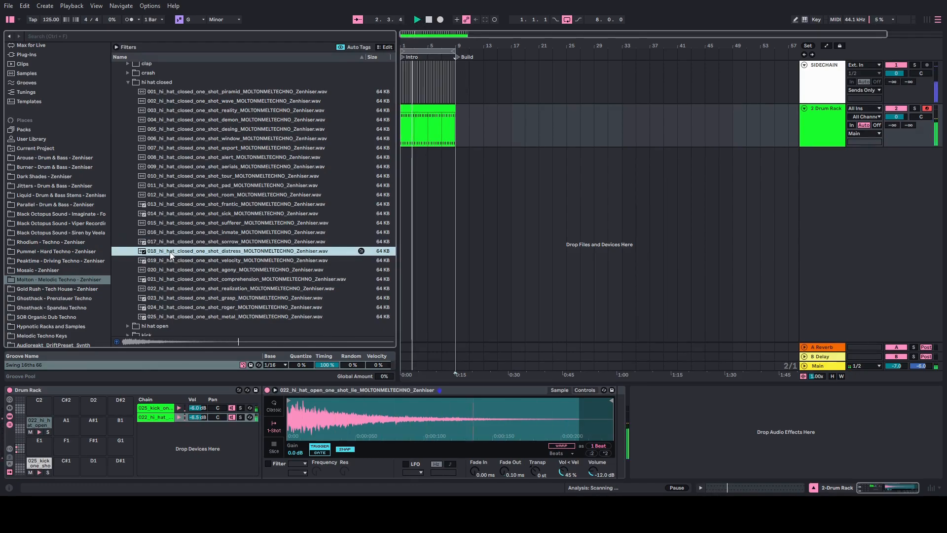
click(179, 269)
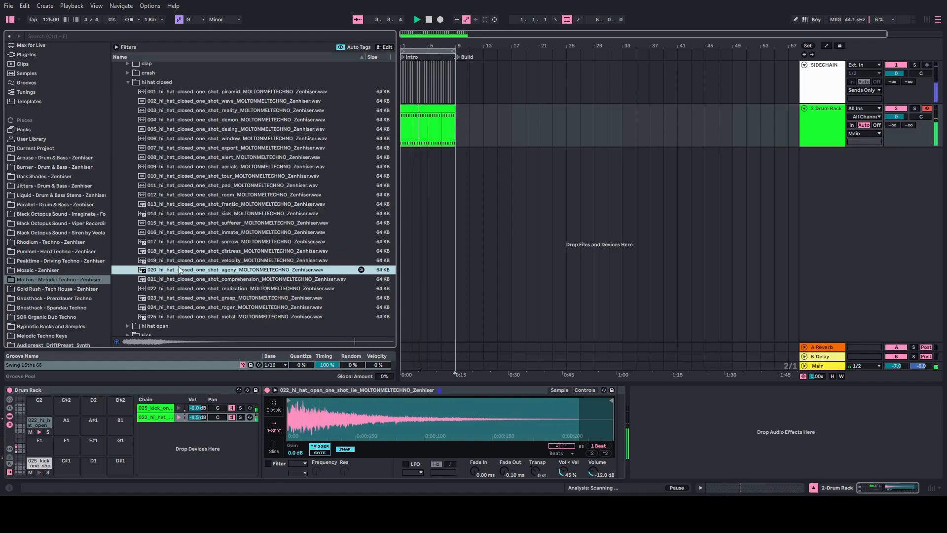
click(181, 279)
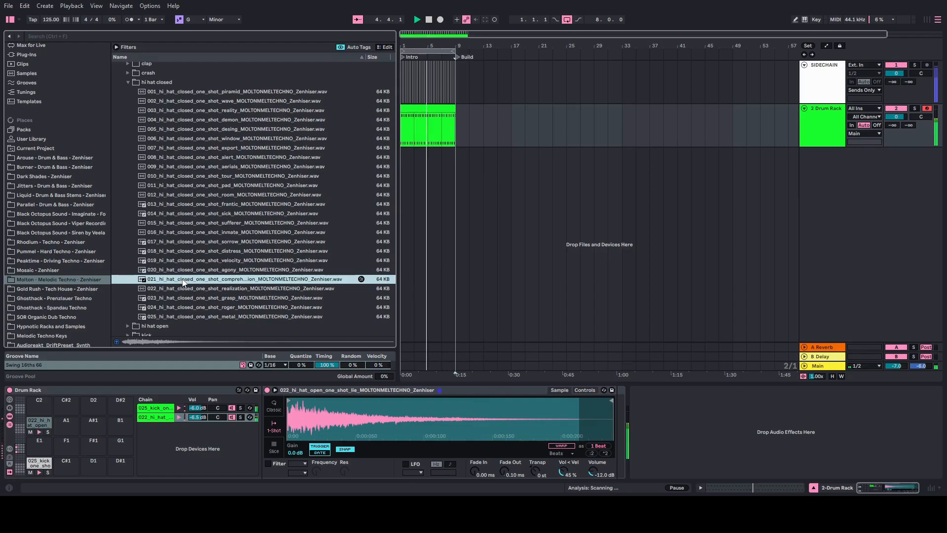
click(182, 289)
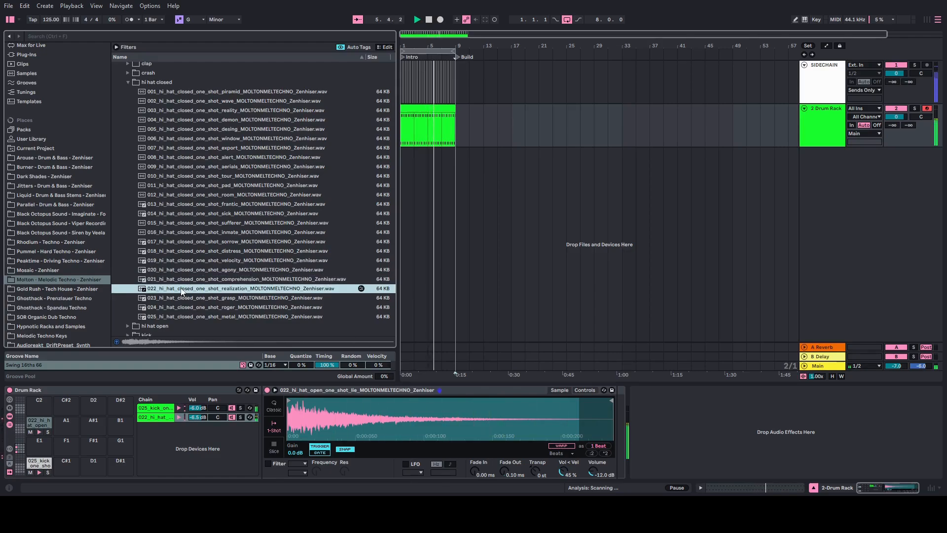
drag(60, 428, 60, 428)
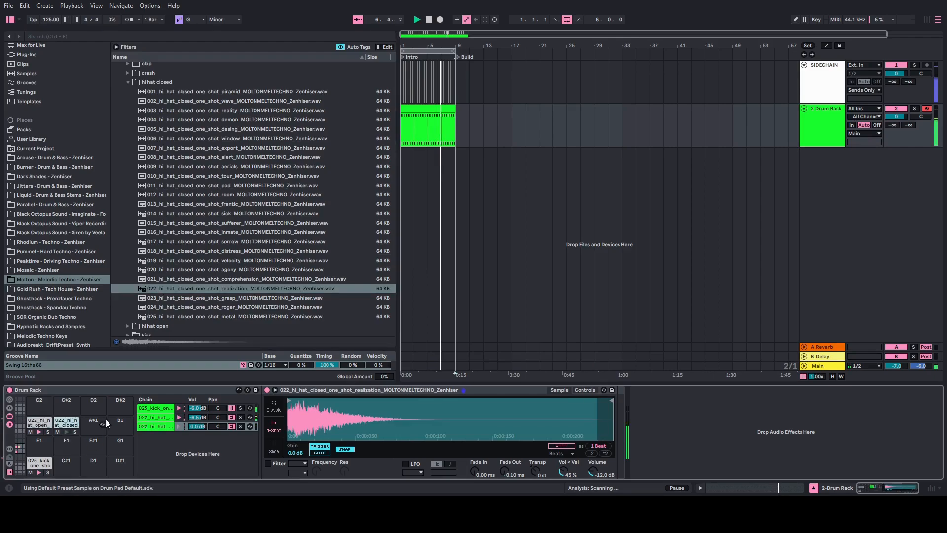
drag(197, 426, 197, 432)
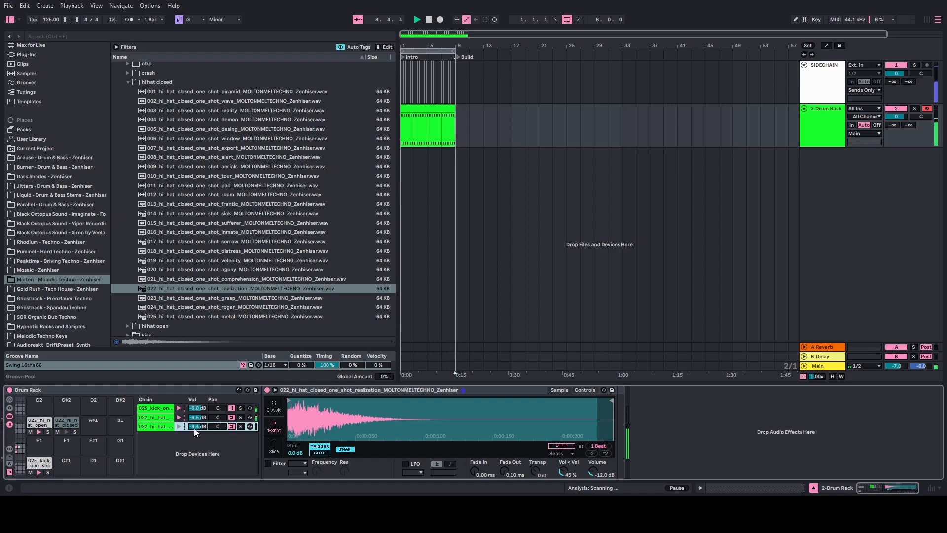
Add four closed hi-hat sixteenths across the first beat of the drum clip and vary their velocities between 59 and 85.
double_click(419, 112)
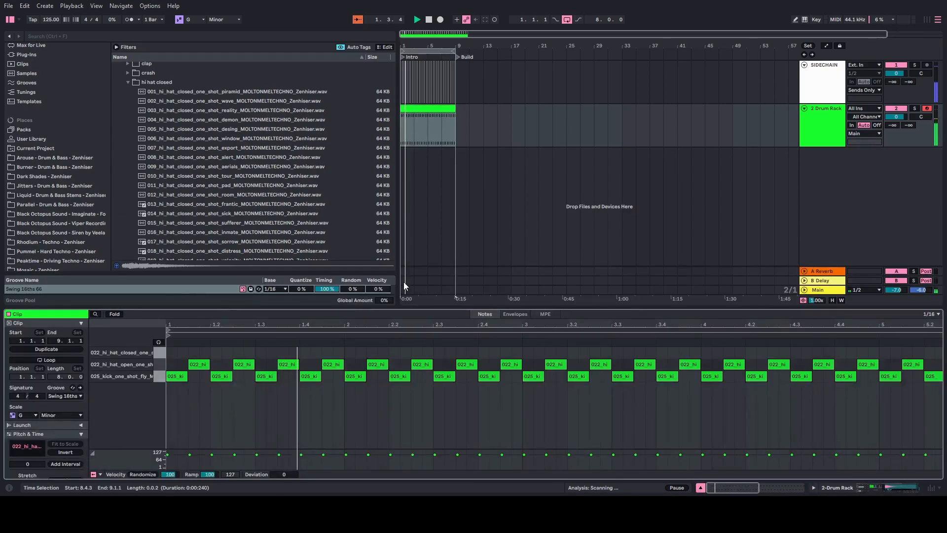
double_click(173, 353)
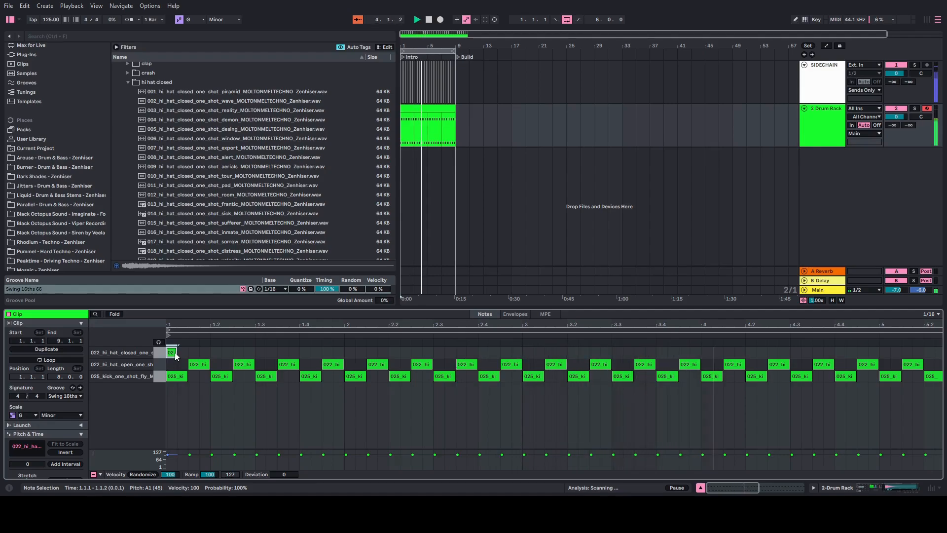
key(ctrl+d)
key(ctrl+d)
key(ctrl+d)
key(space)
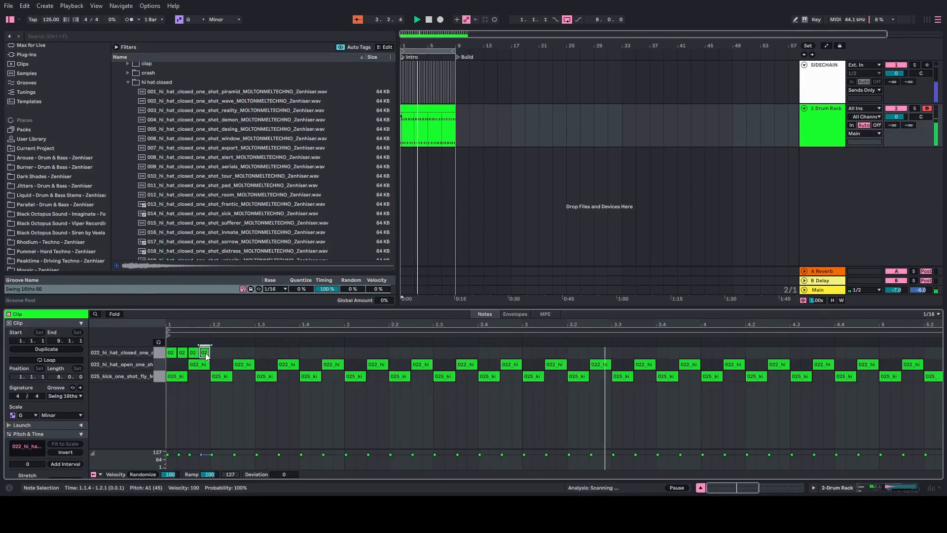
click(167, 454)
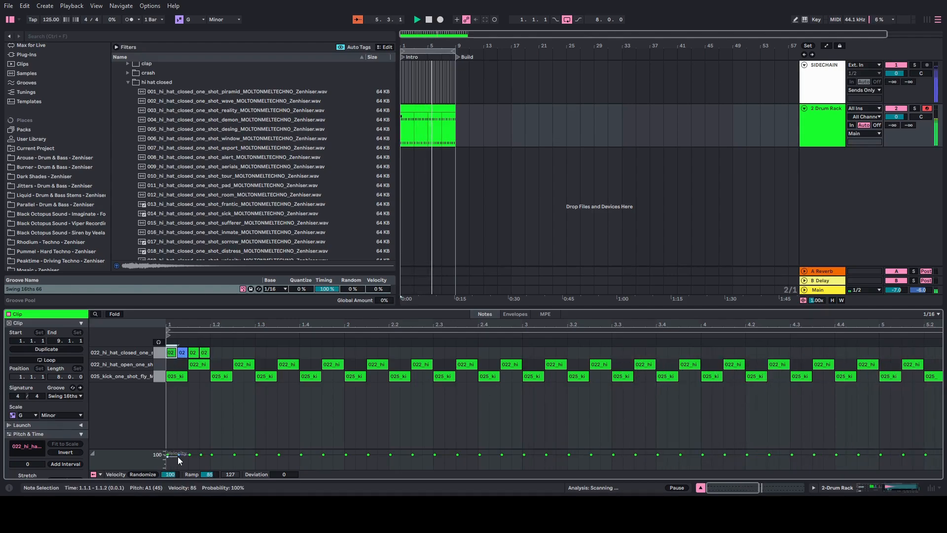
drag(179, 454, 201, 460)
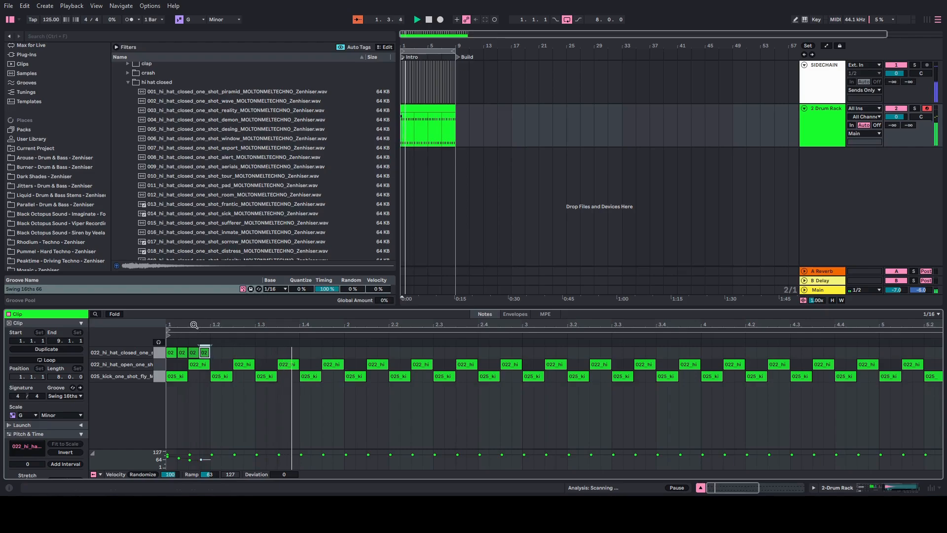
Duplicate the four-note closed hi-hat pattern beat by beat through all 8 bars of the drum clip.
drag(192, 324, 207, 343)
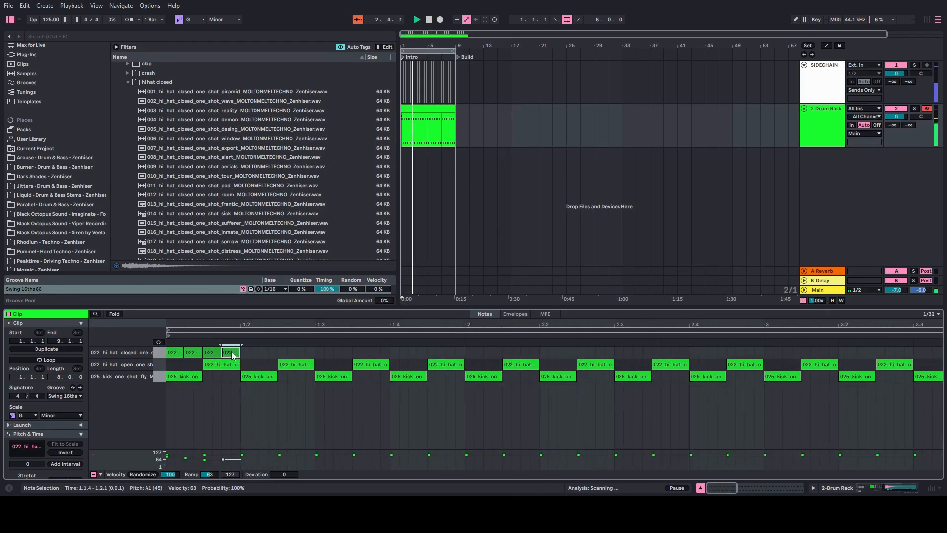
drag(245, 354, 166, 348)
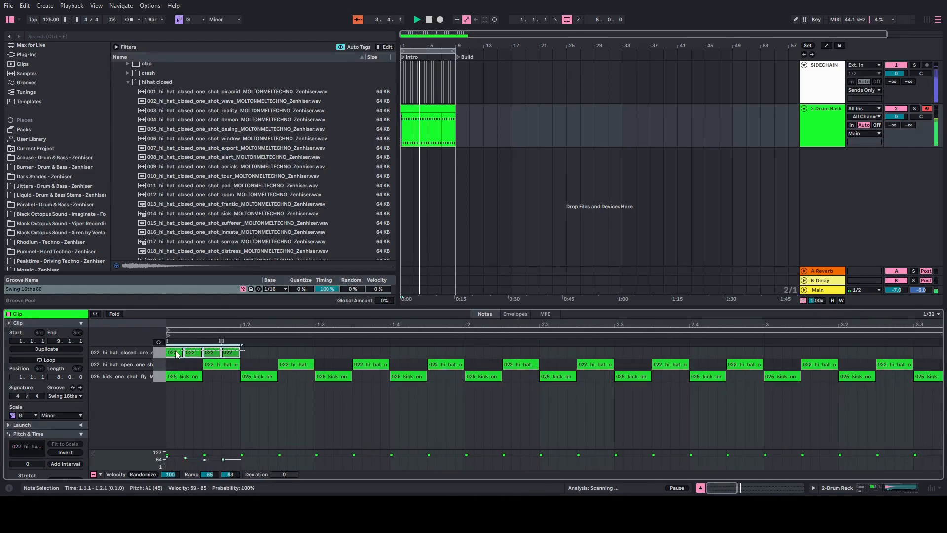
key(ctrl+d)
key(ctrl+d)
key(ctrl+d)
key(ctrl+d)
key(ctrl+d)
key(ctrl+d)
key(ctrl+d)
key(ctrl+d)
key(ctrl+d)
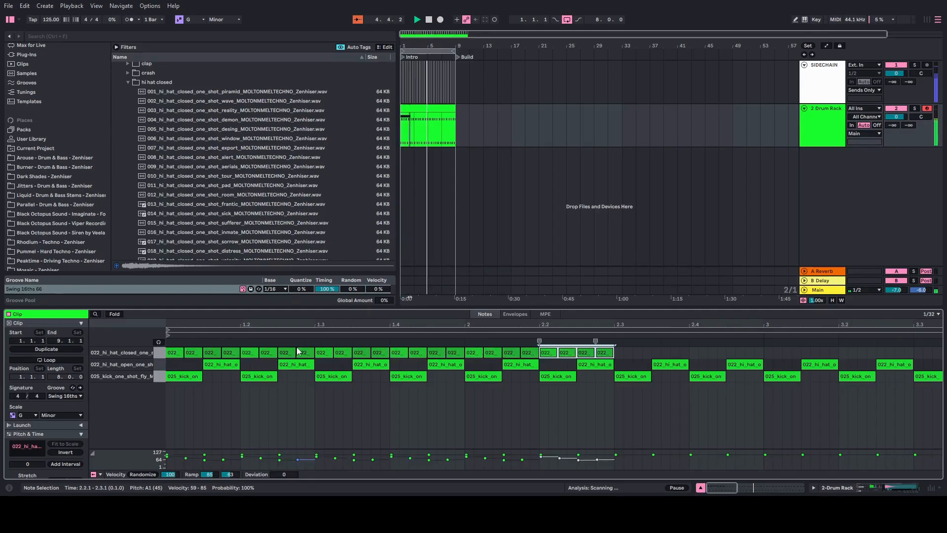
key(ctrl+d)
key(ctrl+d)
key(ctrl+d)
key(ctrl+d)
key(ctrl+d)
key(ctrl+d)
key(ctrl+d)
key(ctrl+d)
key(ctrl+d)
key(ctrl+d)
key(ctrl+d)
key(ctrl+d)
key(ctrl+d)
key(ctrl+d)
key(ctrl+d)
key(ctrl+d)
key(ctrl+d)
key(ctrl+d)
key(ctrl+d)
key(ctrl+d)
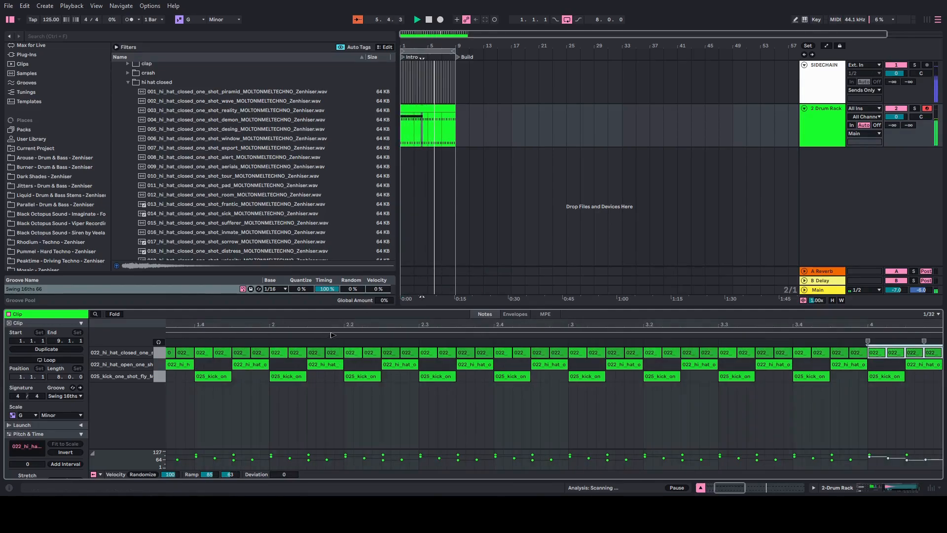
key(ctrl+d)
key(ctrl+d)
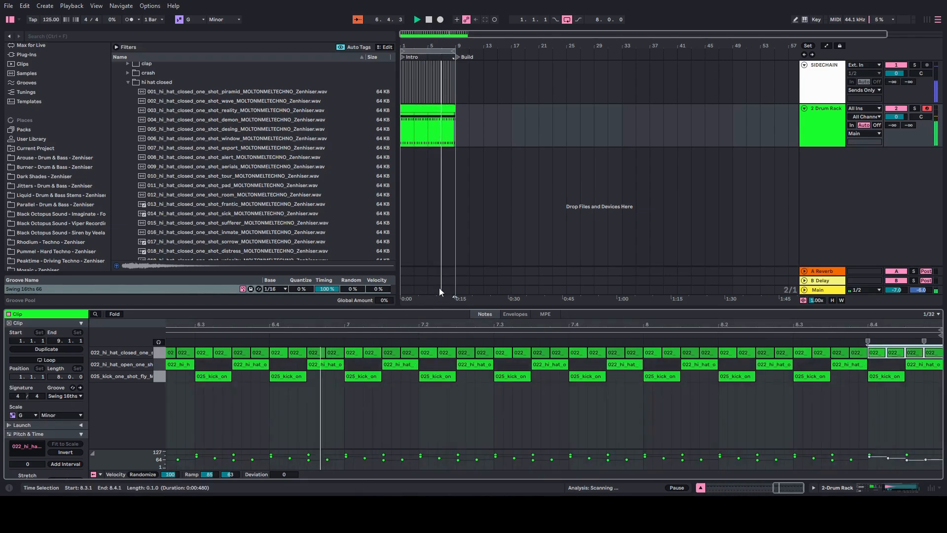
Shorten the closed hi-hat sample by pulling in its end point and set its fade out to 40.9 ms.
click(833, 132)
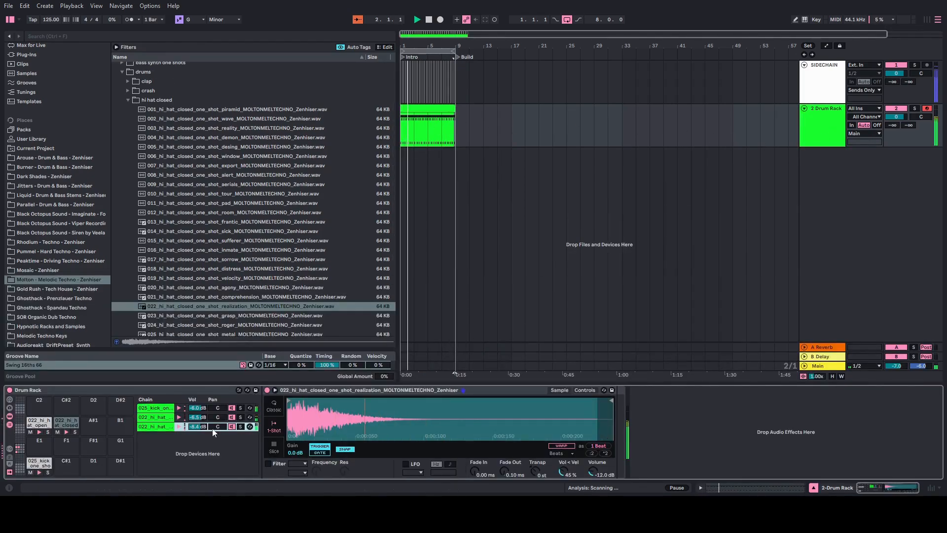
mouse_move(609, 399)
mouse_down()
mouse_move(333, 417)
mouse_move(436, 404)
mouse_up()
drag(507, 472, 508, 457)
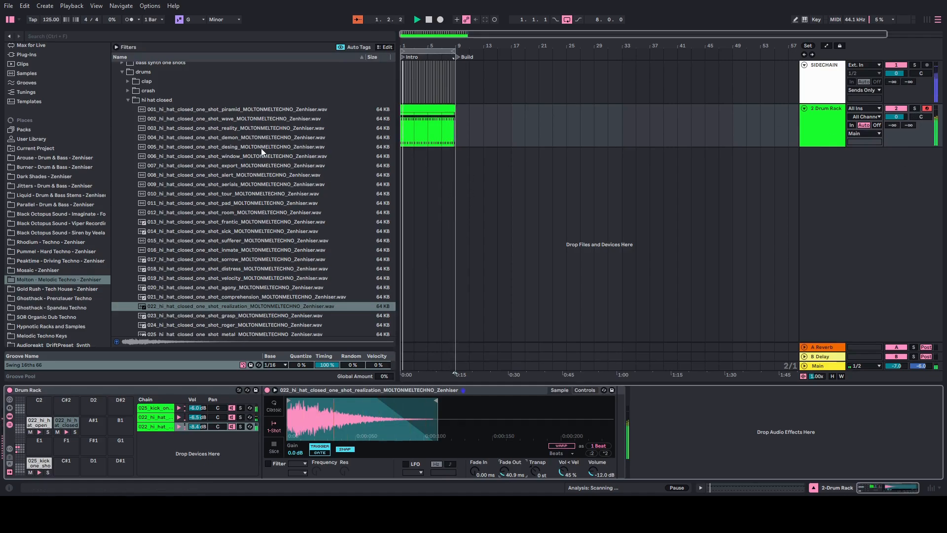
Audition claps 008, 010 and 011 in the clap folder, and load 011_clap_one_shot_prophet_MOLTONMELTECHNO_Zenhiser.wav onto pad D1 with its chain volume at -6.0 dB.
click(128, 100)
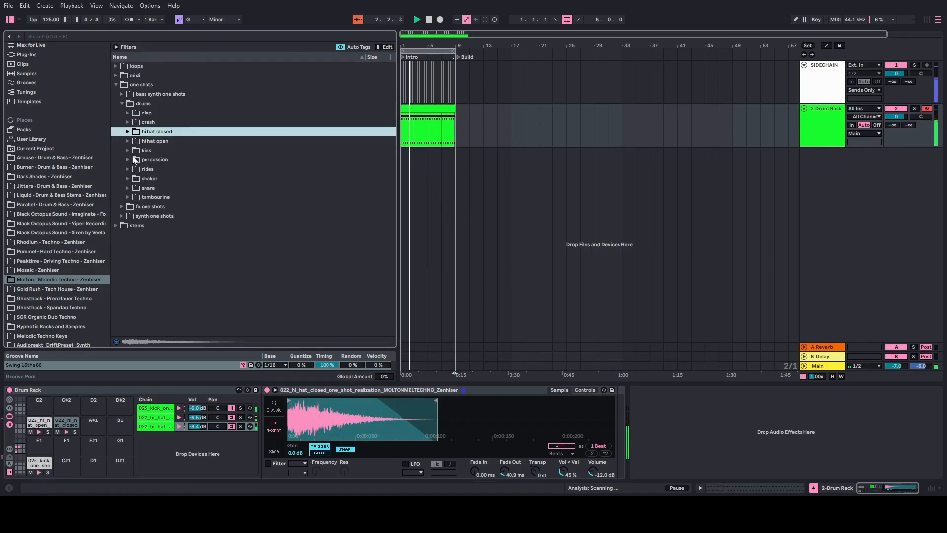
click(830, 123)
click(127, 113)
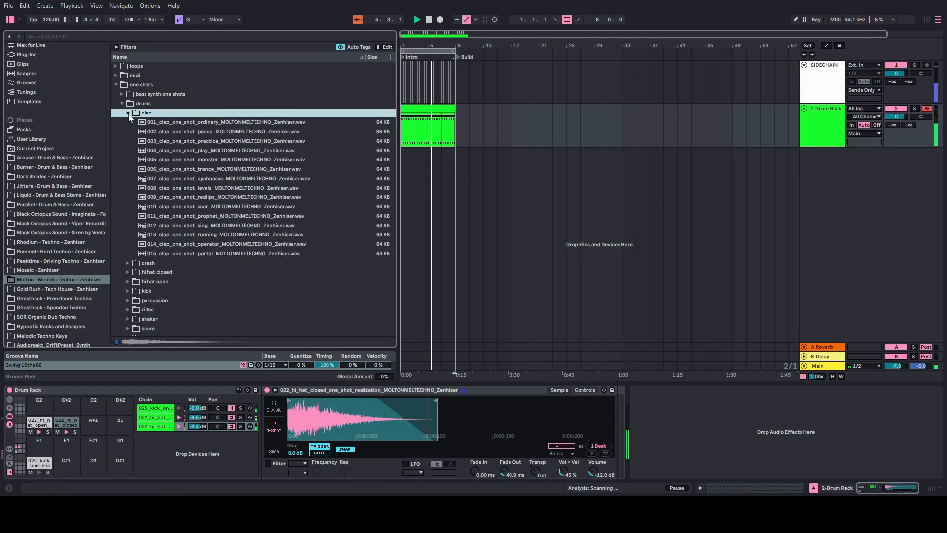
click(173, 191)
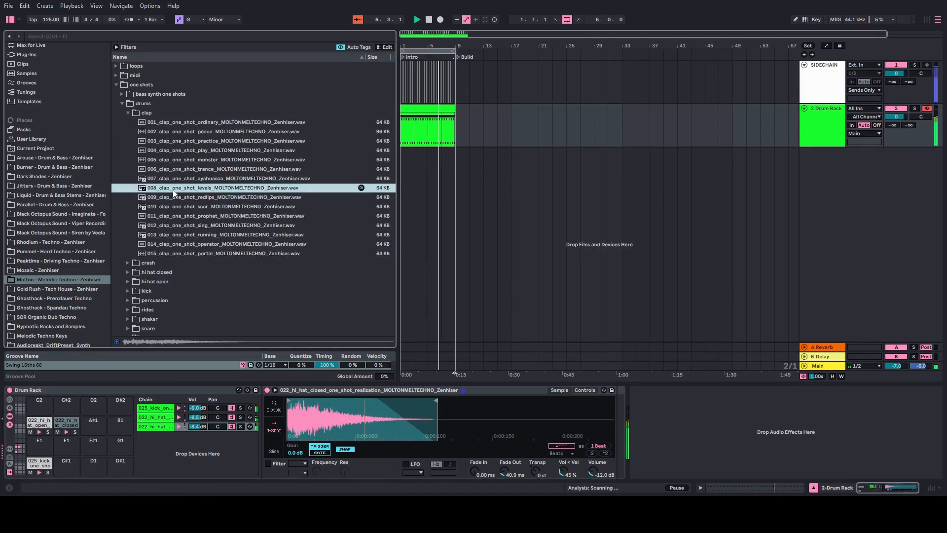
click(180, 206)
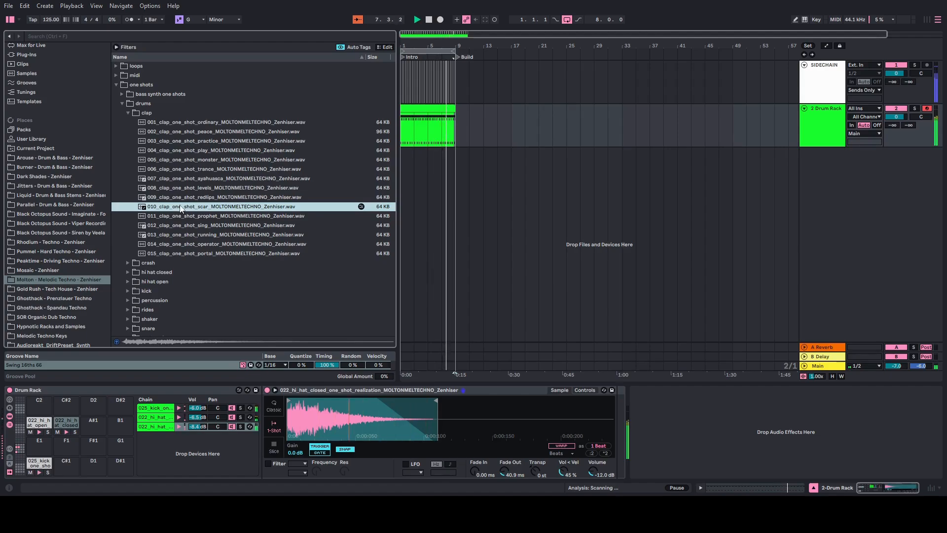
click(176, 216)
drag(176, 217, 99, 468)
drag(196, 414, 196, 434)
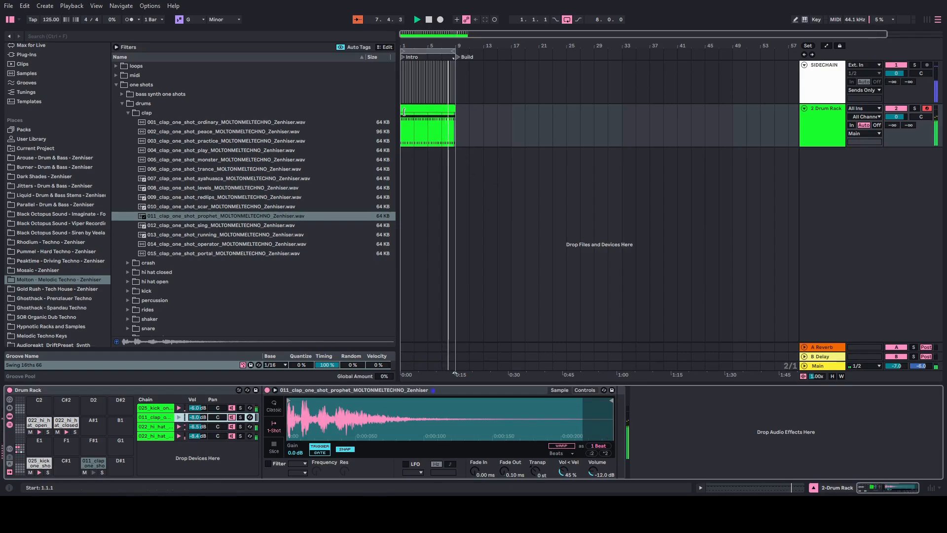
Add an eighth-note clap at 6.4.1 in the drum clip and duplicate it onto 7.2.1.
double_click(414, 108)
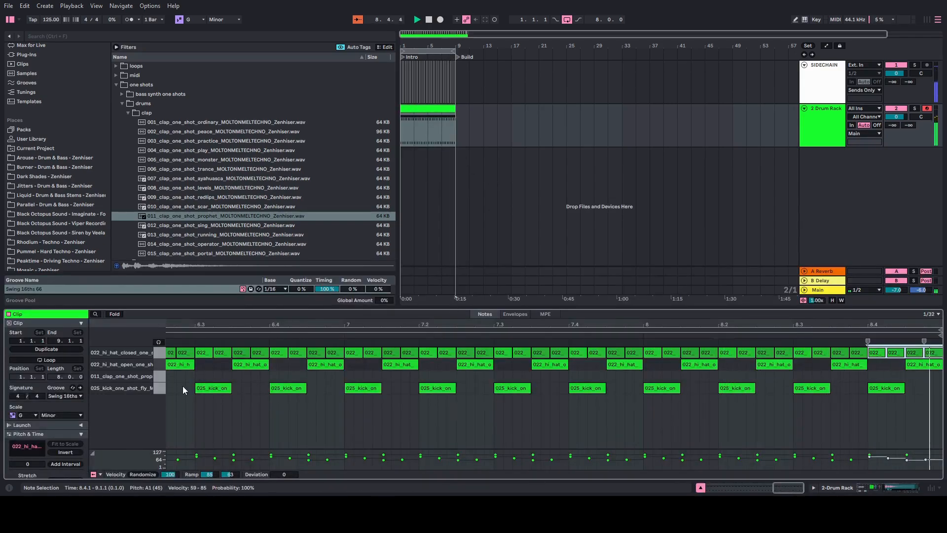
click(272, 378)
double_click(273, 376)
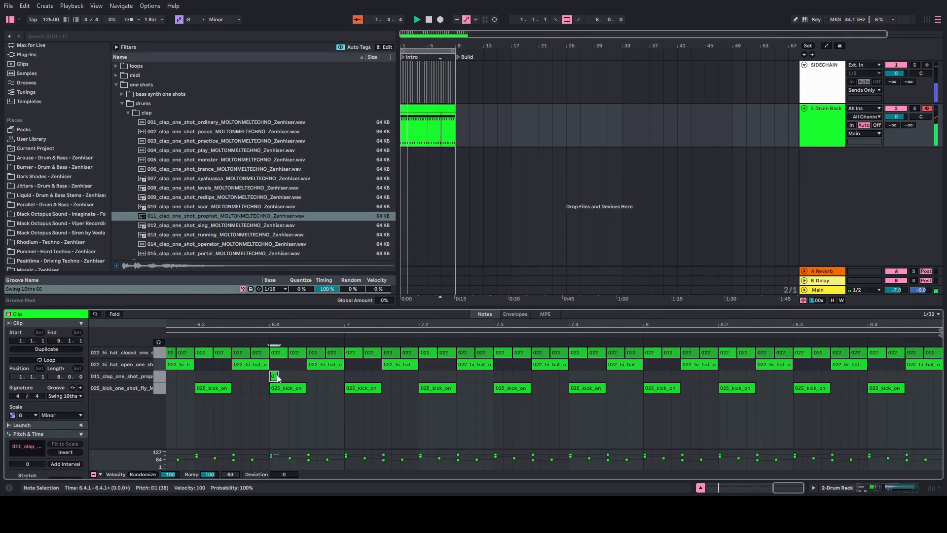
drag(288, 377, 312, 377)
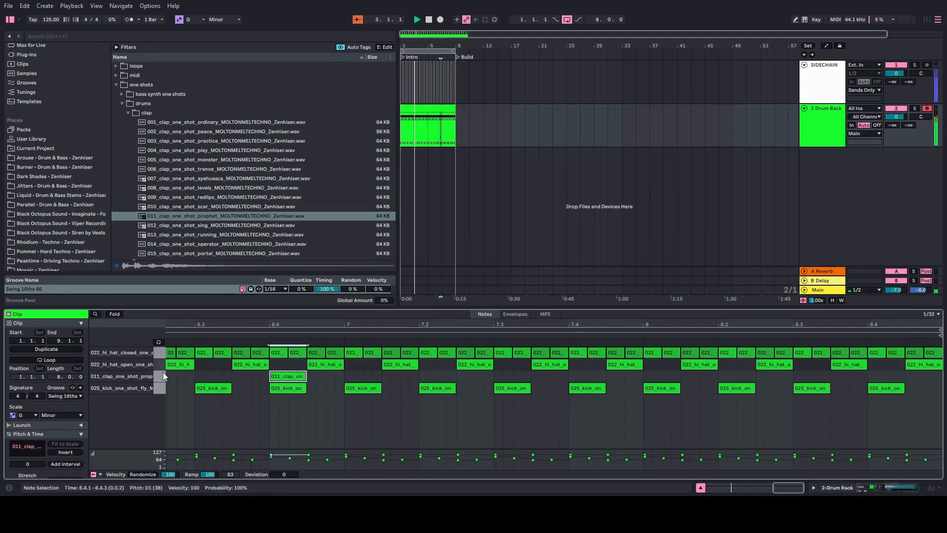
drag(163, 376, 276, 379)
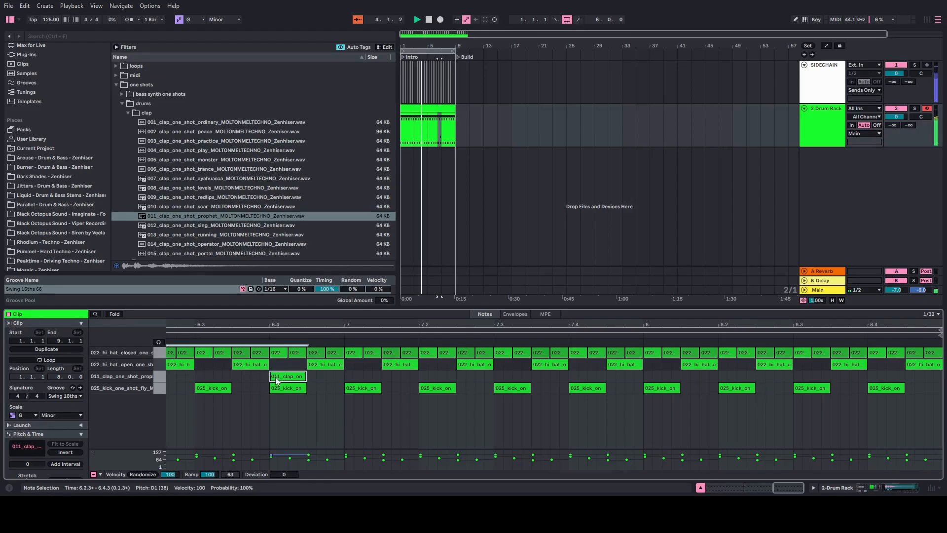
key(ctrl+d)
drag(418, 377, 427, 378)
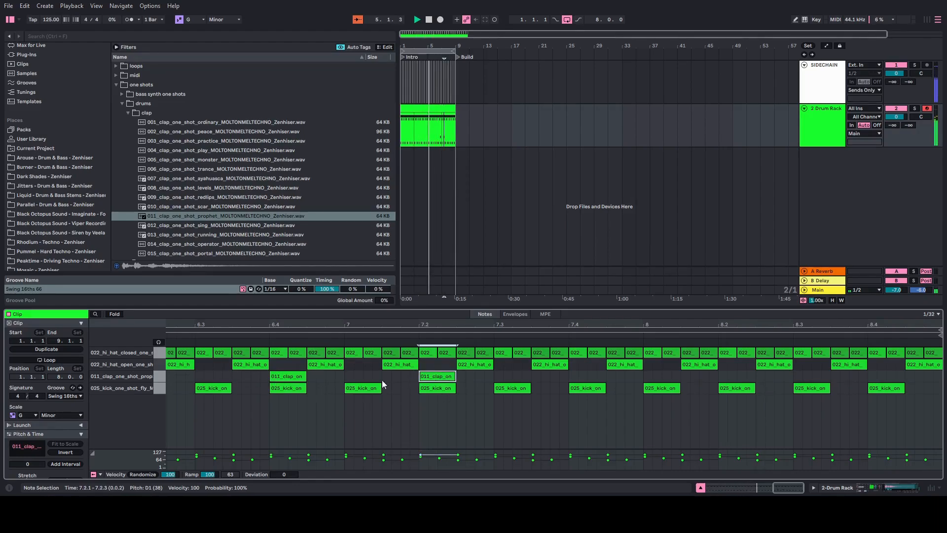
Nudge the clap at 6.4.1 slightly ahead of the beat and the clap at 7.2.1 slightly behind it.
drag(282, 379, 279, 377)
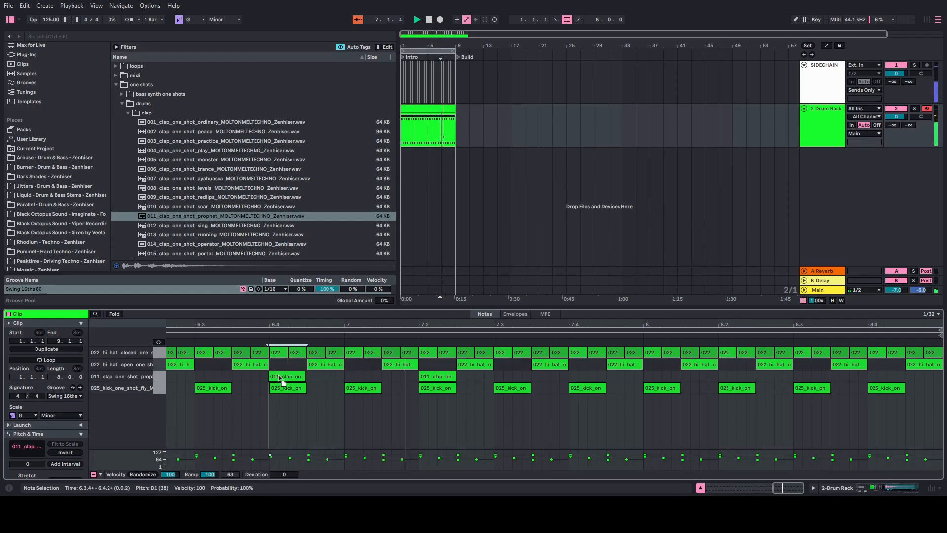
click(430, 379)
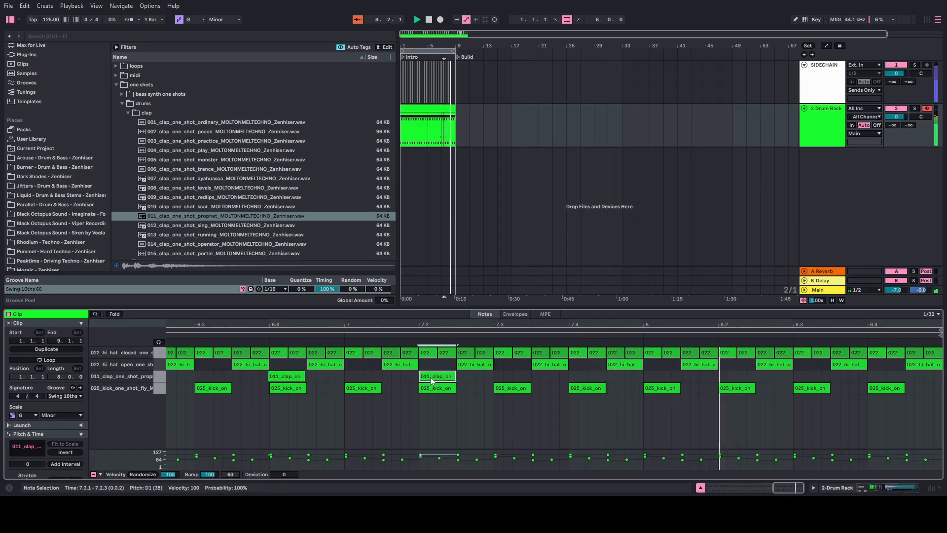
drag(431, 380, 436, 381)
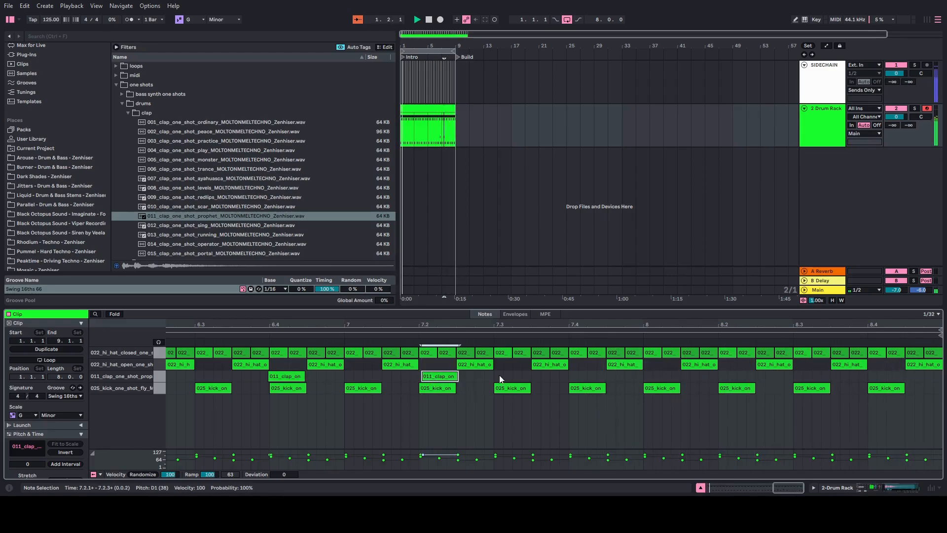
Duplicate the two nudged claps and align the copies with the kicks at 7.4 and 8.2, keeping their off-grid timing.
drag(492, 374, 170, 376)
key(ctrl+d)
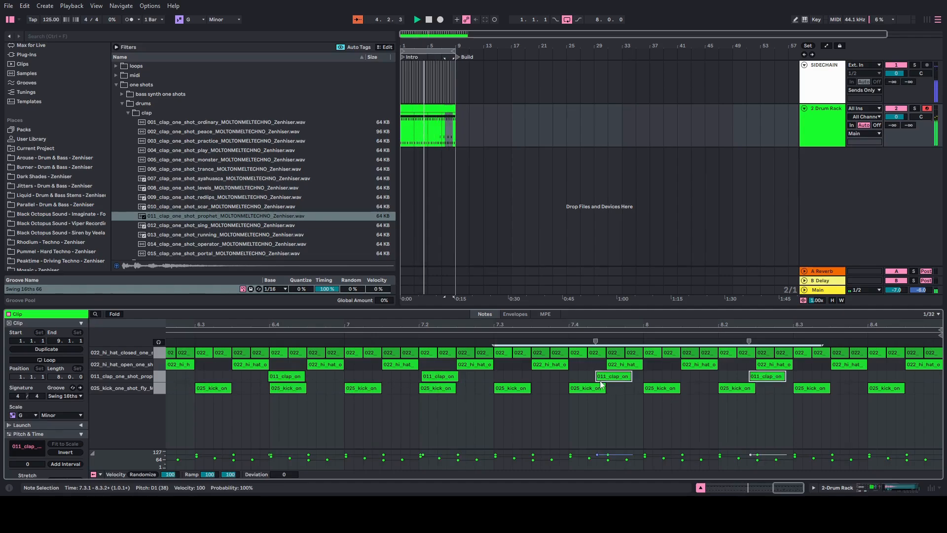
drag(614, 379, 582, 378)
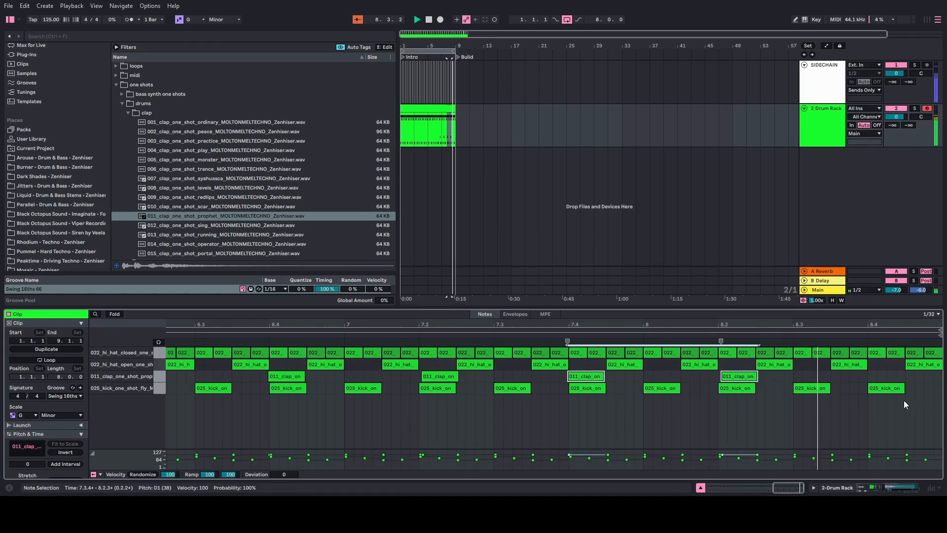
Add an eighth-note clap at 8.4.1 in the drum clip and nudge it slightly ahead of the beat.
click(870, 373)
double_click(872, 377)
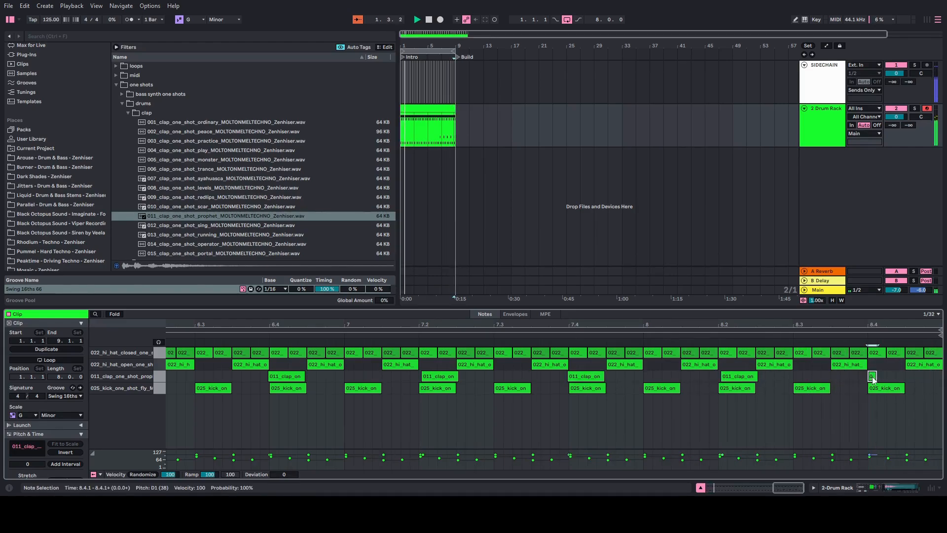
mouse_move(873, 376)
mouse_down()
mouse_move(903, 376)
mouse_move(878, 378)
mouse_up()
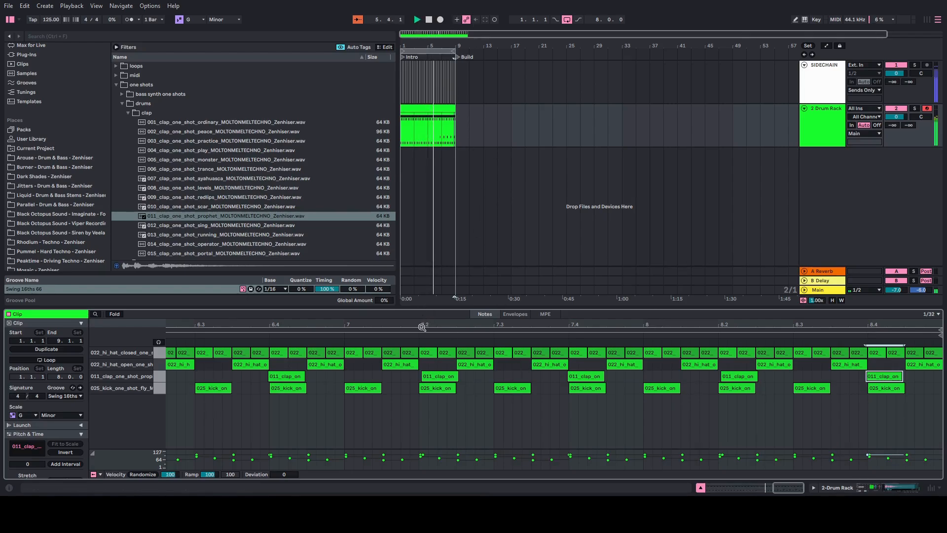
Separate the last two bars of the drum clip, from 7.1.1 to 9.1.1, as their own clip on the Drum Rack track.
drag(422, 327, 422, 277)
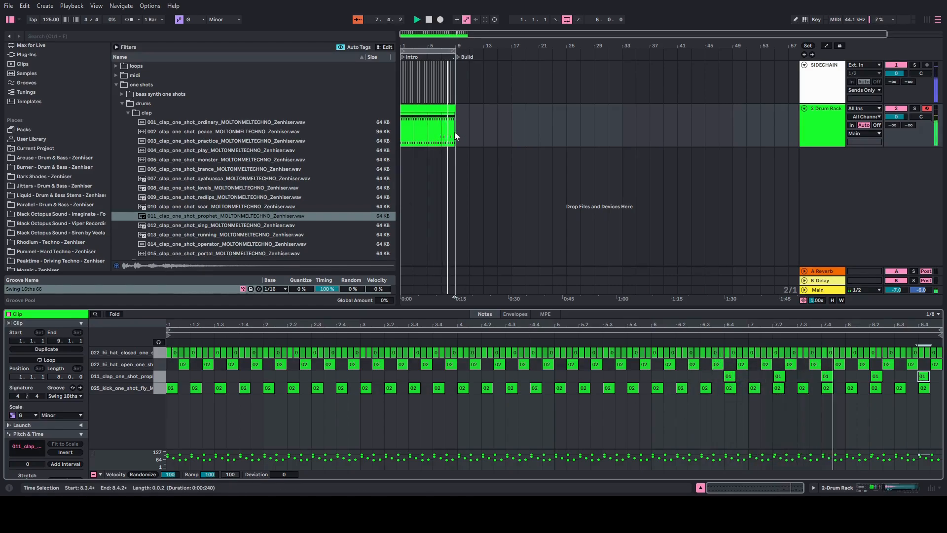
drag(454, 132, 438, 130)
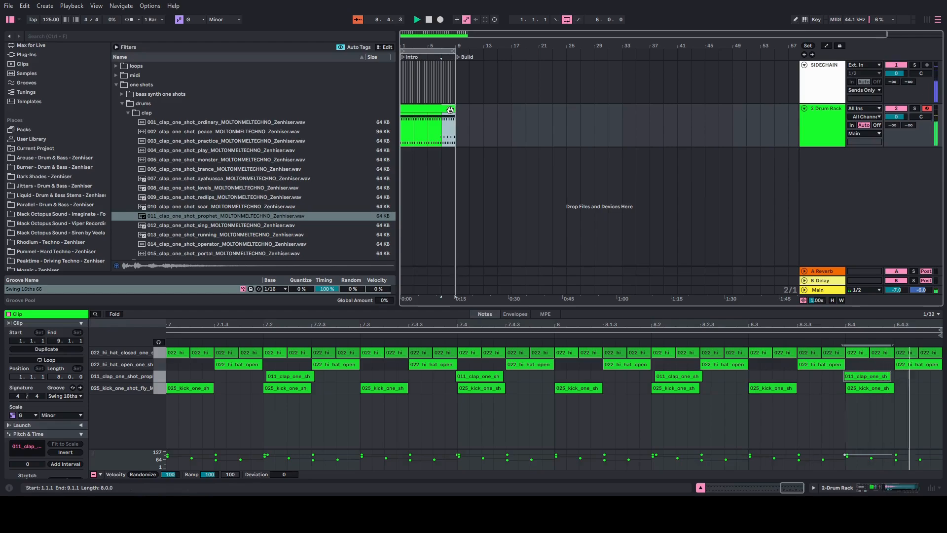
Save the Live Set as "Melodic journey with yall" in the Hypnotic Techno Project folder.
key(ctrl+shift+s)
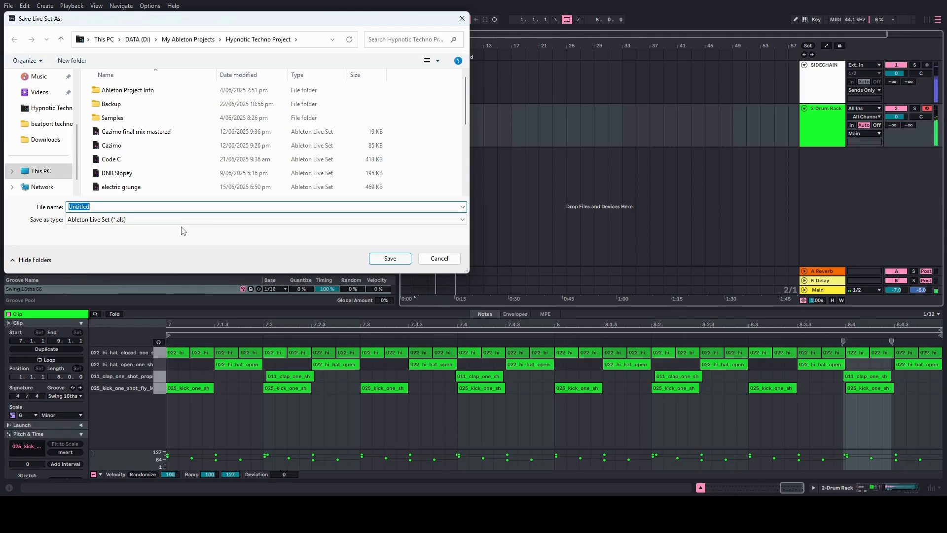
text(Melodic)
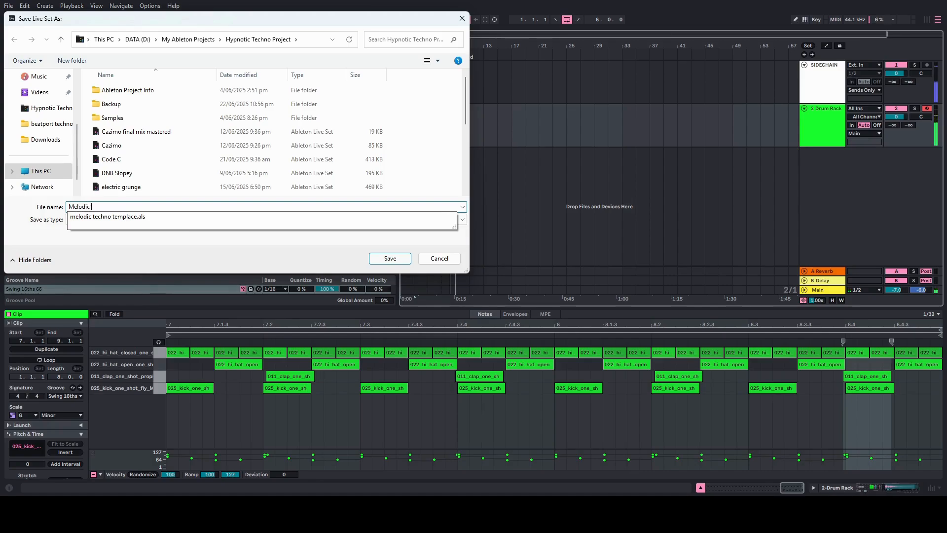
text( journey with yall)
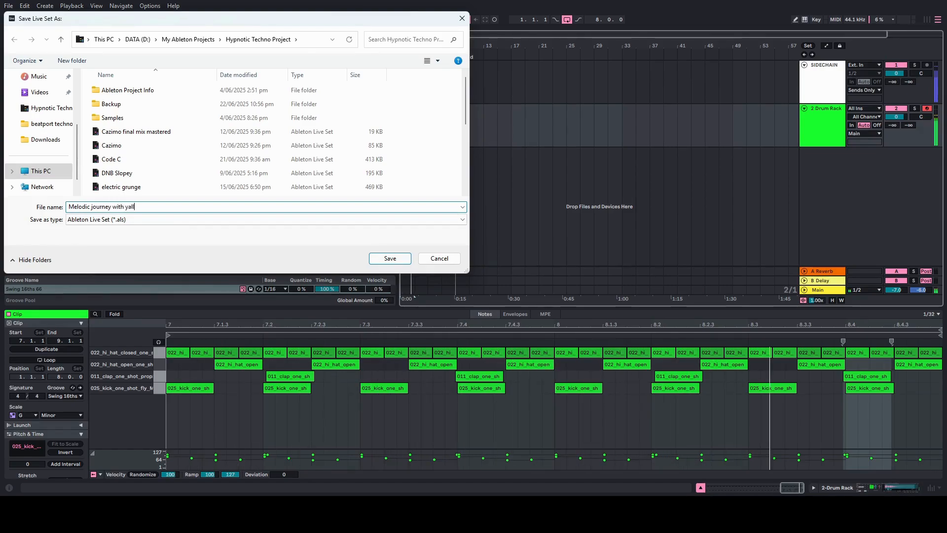
key(Return)
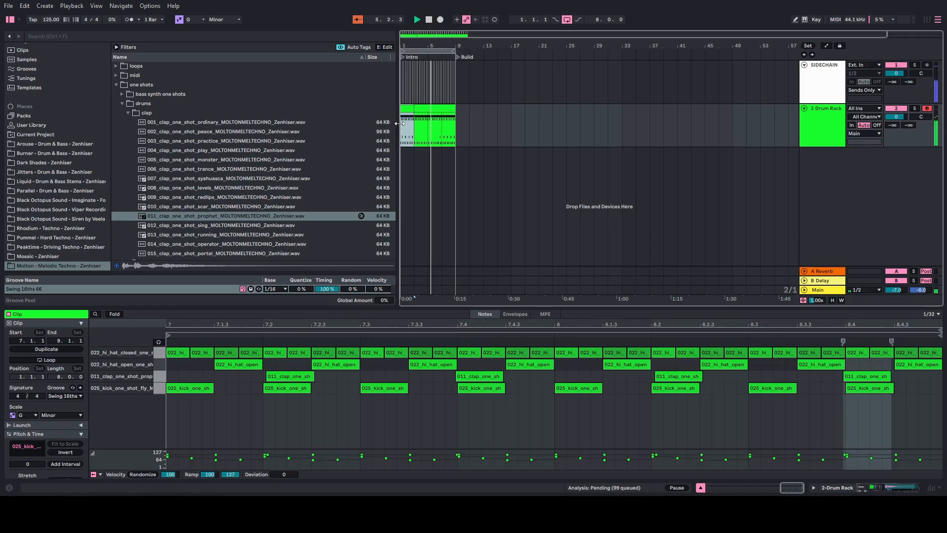
Repeat the two-bar clap pattern through bars 1 to 8 of the Drum Rack track and consolidate the four clips into one.
click(416, 127)
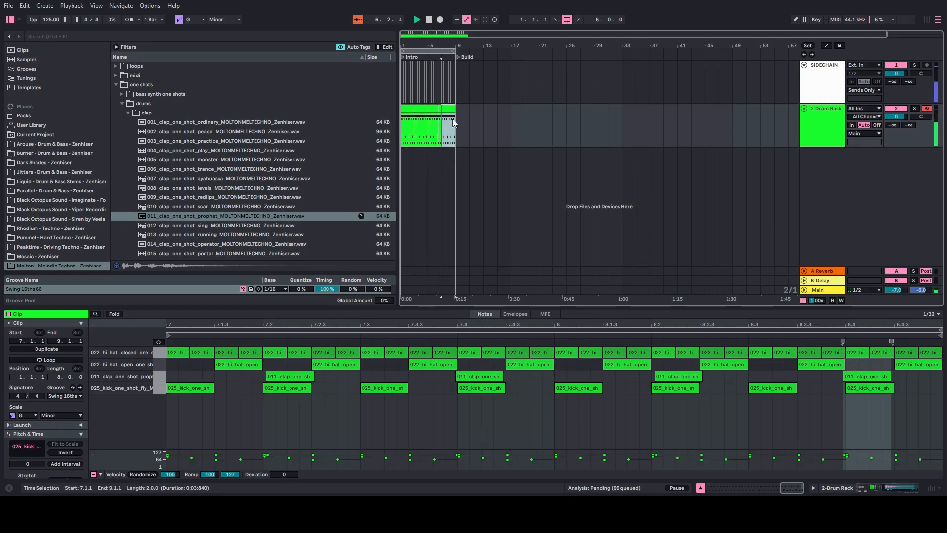
drag(417, 123, 405, 118)
right_click(404, 109)
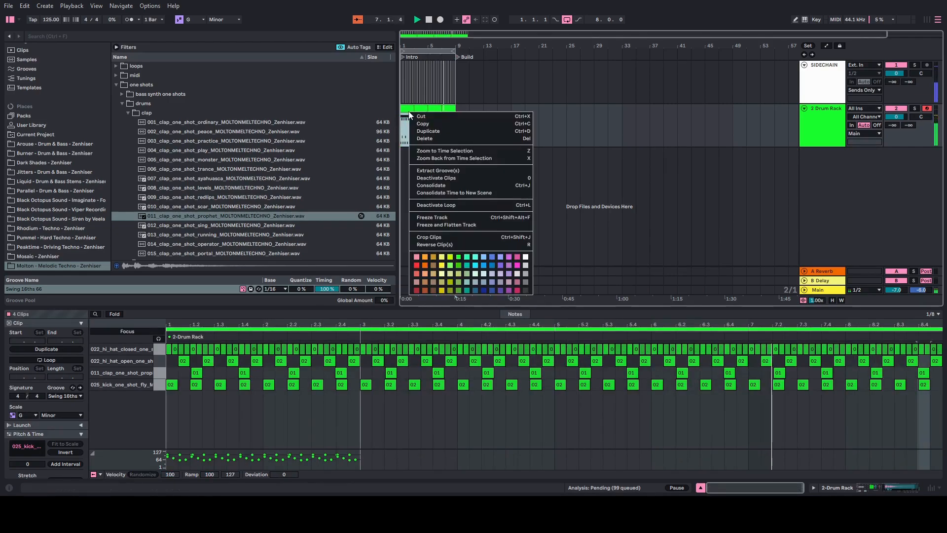
click(430, 186)
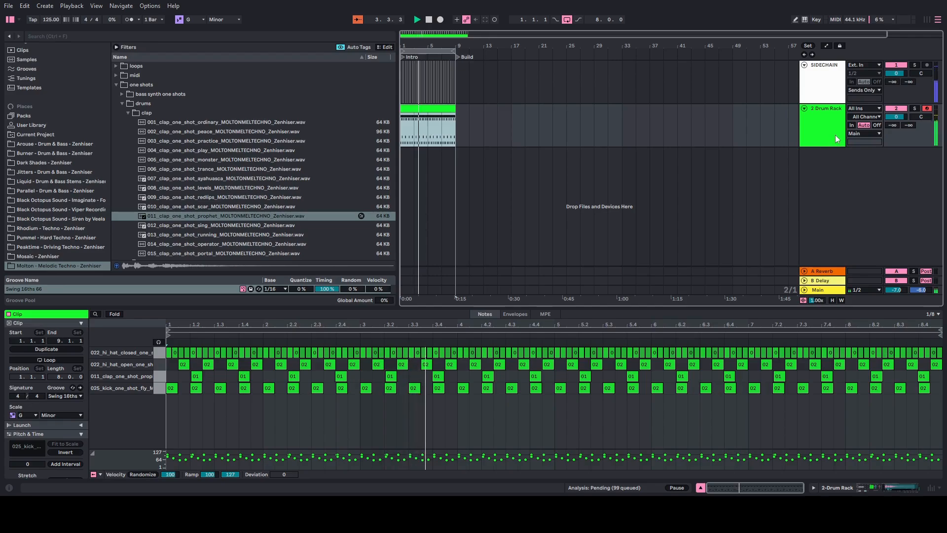
Collapse the clap folder and insert an empty MIDI track below the Drum Rack track.
click(128, 113)
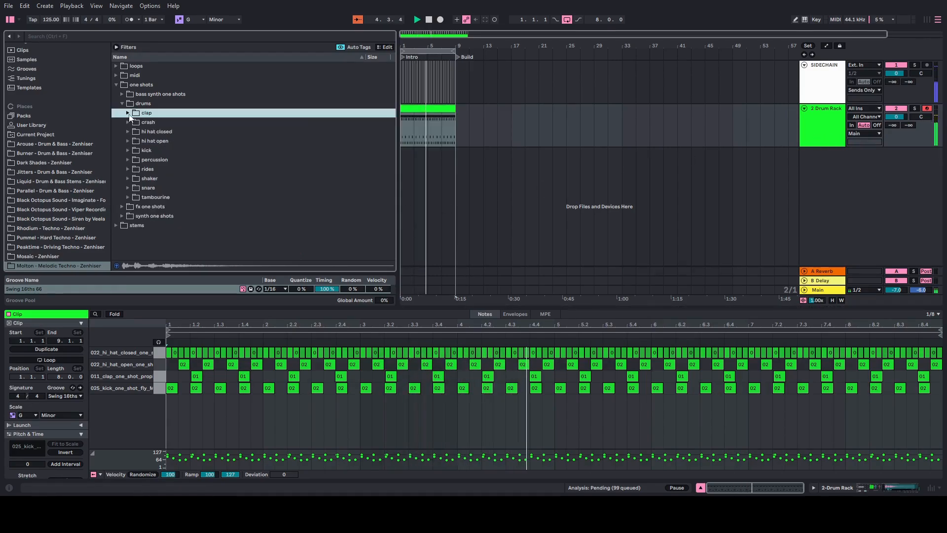
click(822, 133)
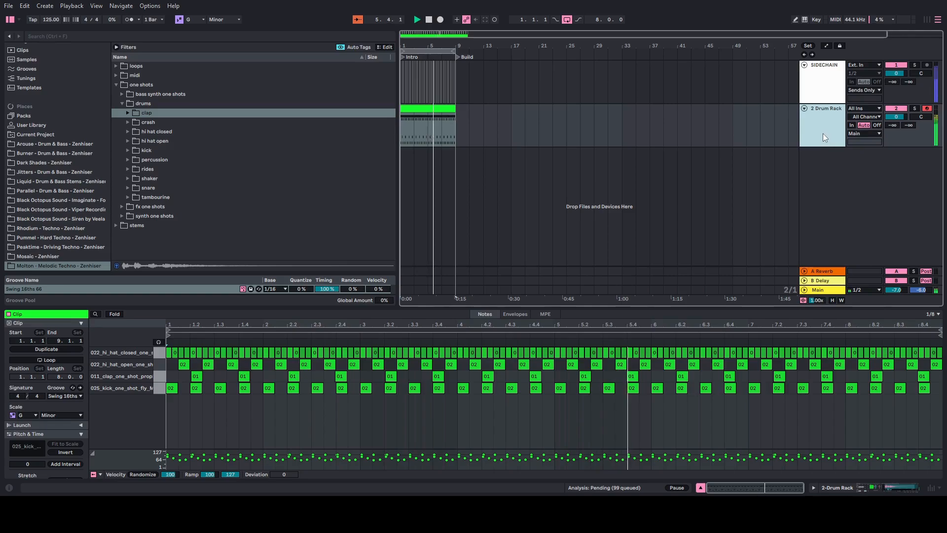
right_click(820, 184)
click(831, 197)
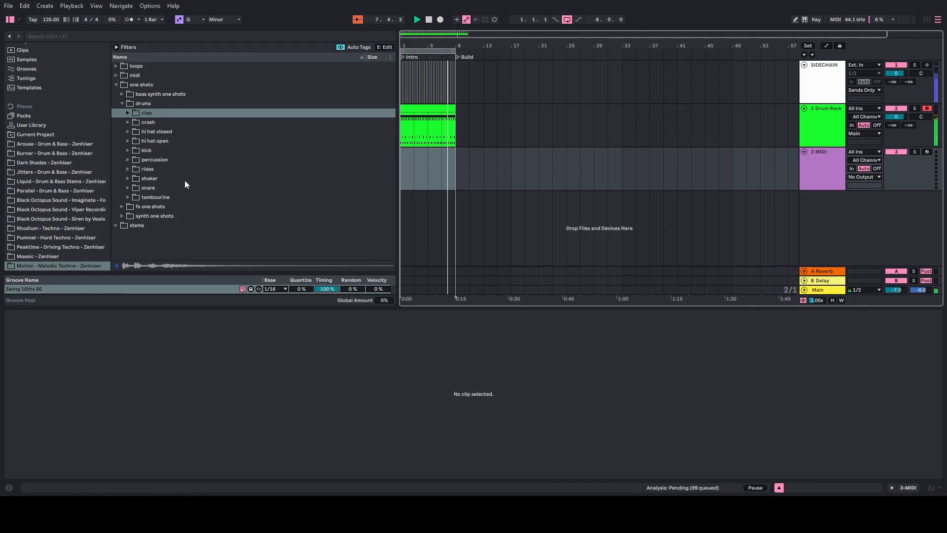
Audition closed hi-hats 007, 006, 003, 002 and 001, and load 001_hi_hat_closed_one_shot_piramid_MOLTONMELTECHNO_Zenhiser.wav onto Drum Rack pad G1.
click(127, 132)
click(196, 198)
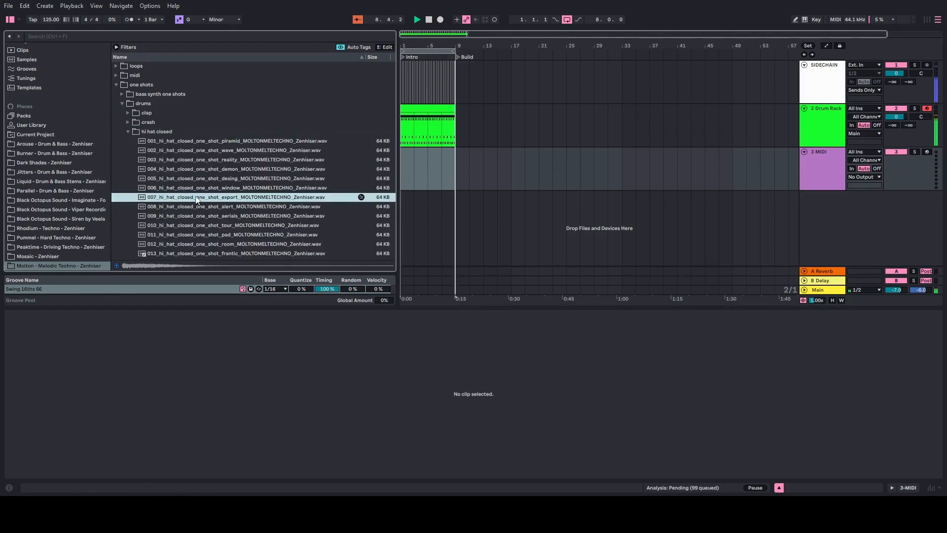
click(189, 188)
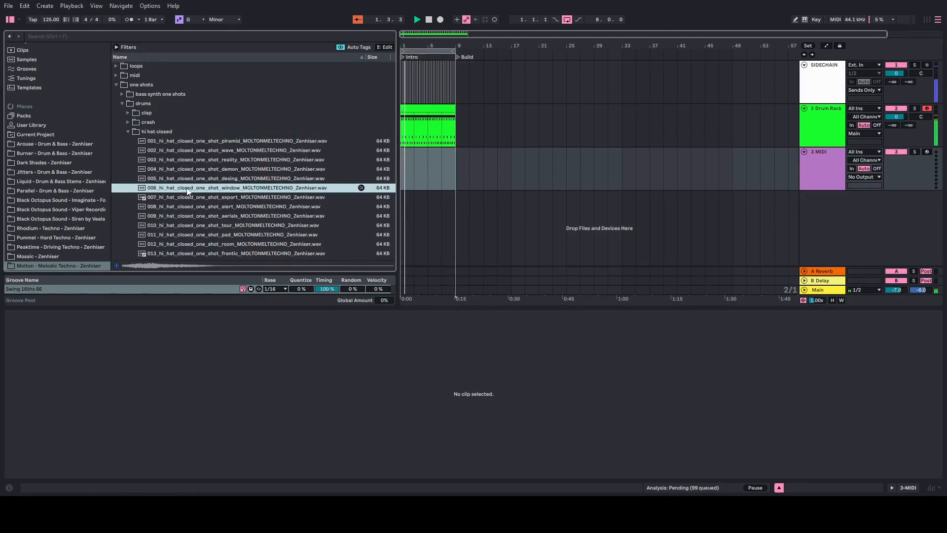
click(181, 160)
click(180, 151)
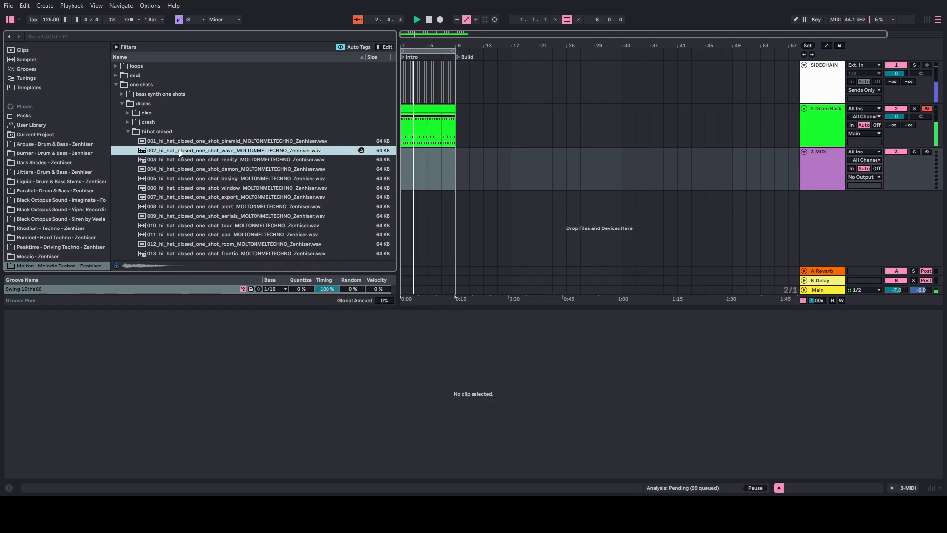
click(176, 144)
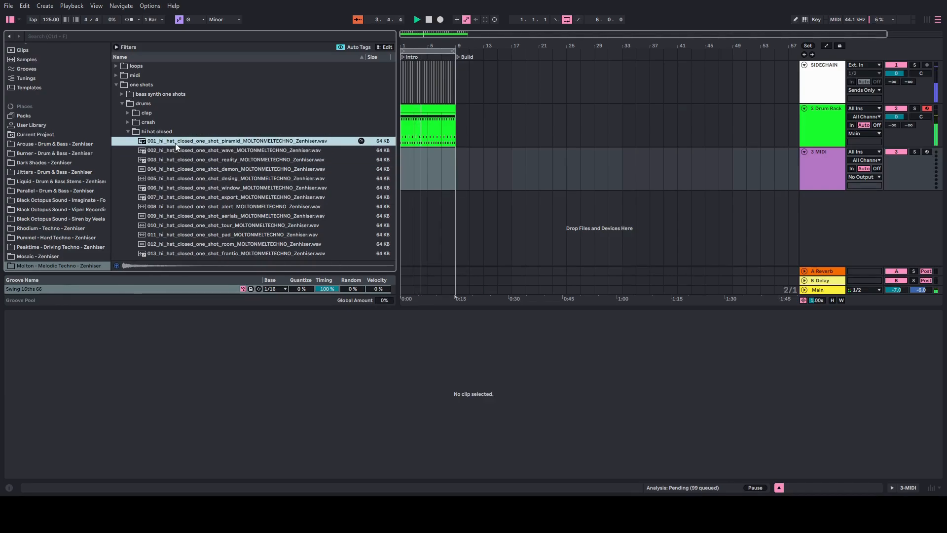
click(823, 124)
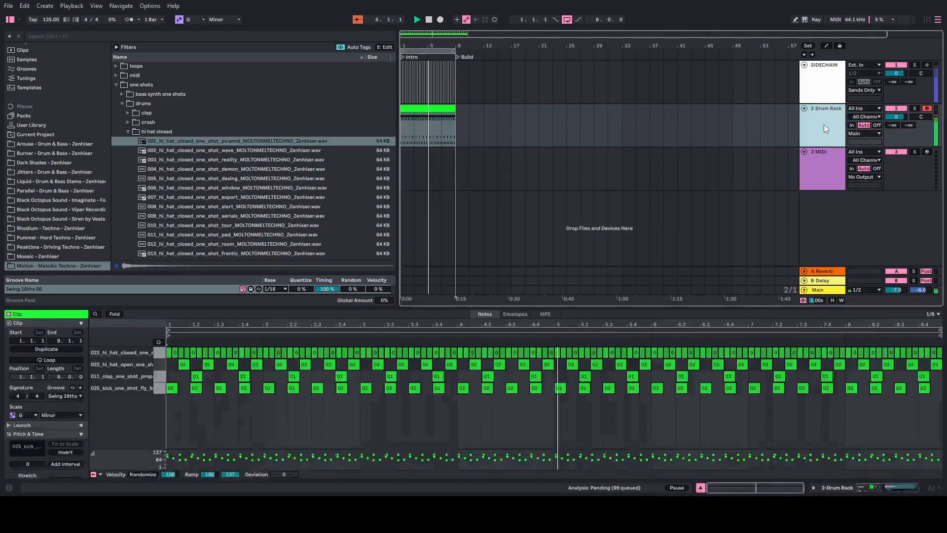
click(190, 144)
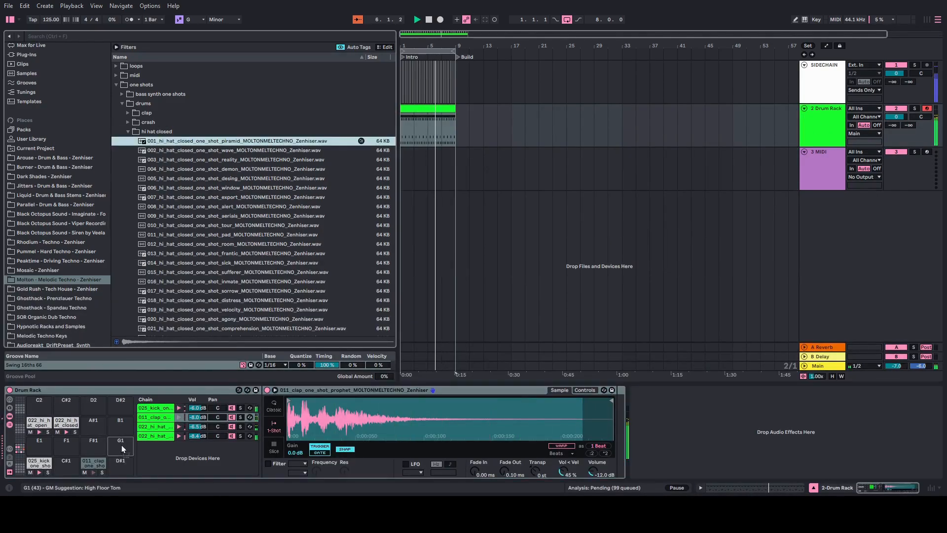
drag(121, 454, 121, 454)
Consolidate the first four bars of the drum clip, 1.1.1 to 5.1.1, into a separate clip and open its notes.
double_click(413, 108)
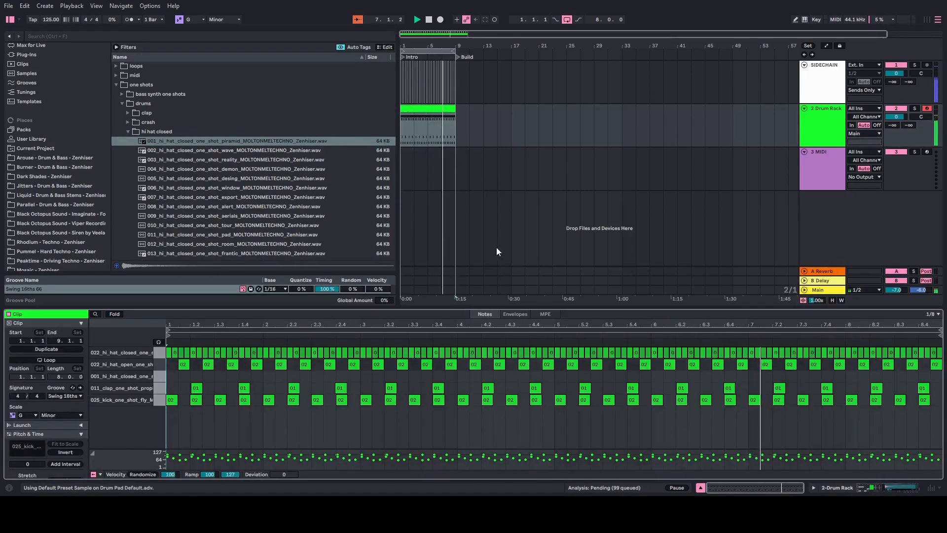
mouse_move(221, 324)
mouse_down()
mouse_move(224, 345)
mouse_move(227, 324)
mouse_up()
drag(424, 129, 393, 126)
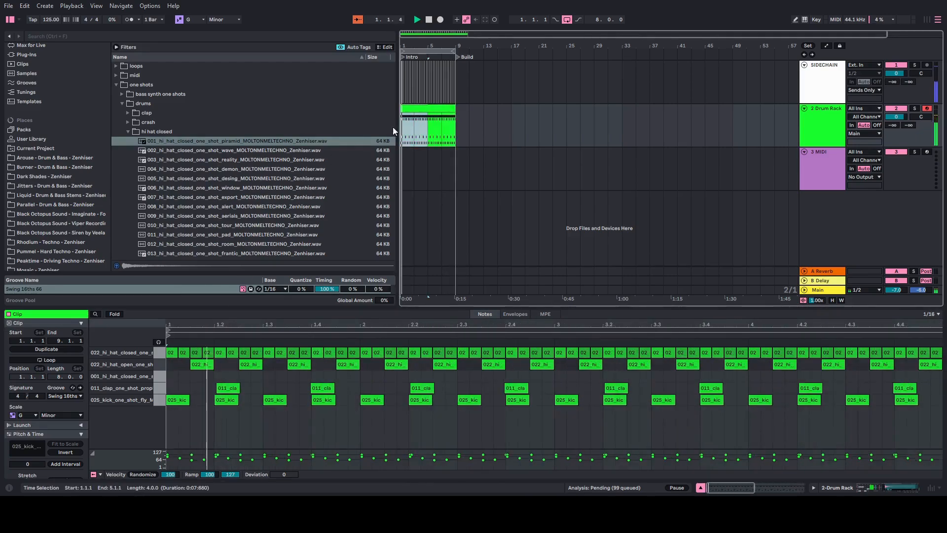
right_click(418, 107)
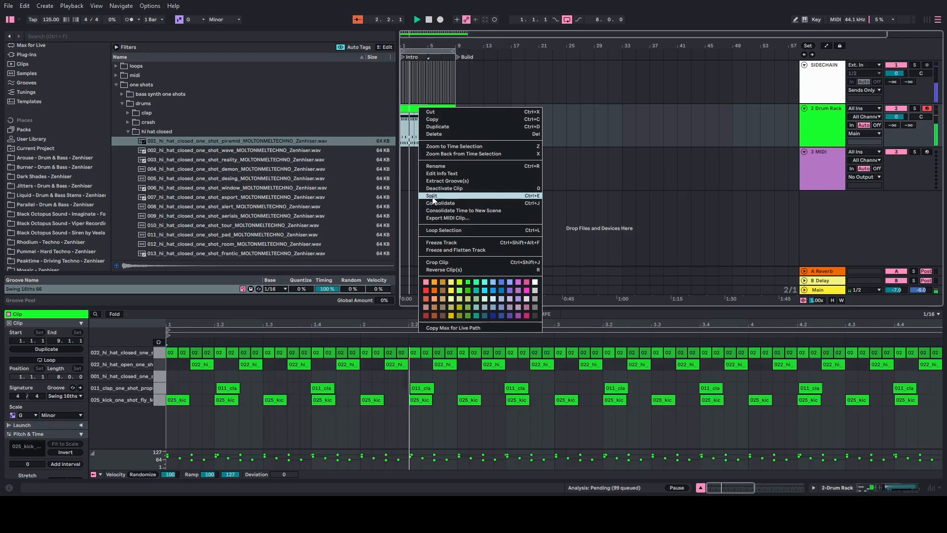
click(437, 203)
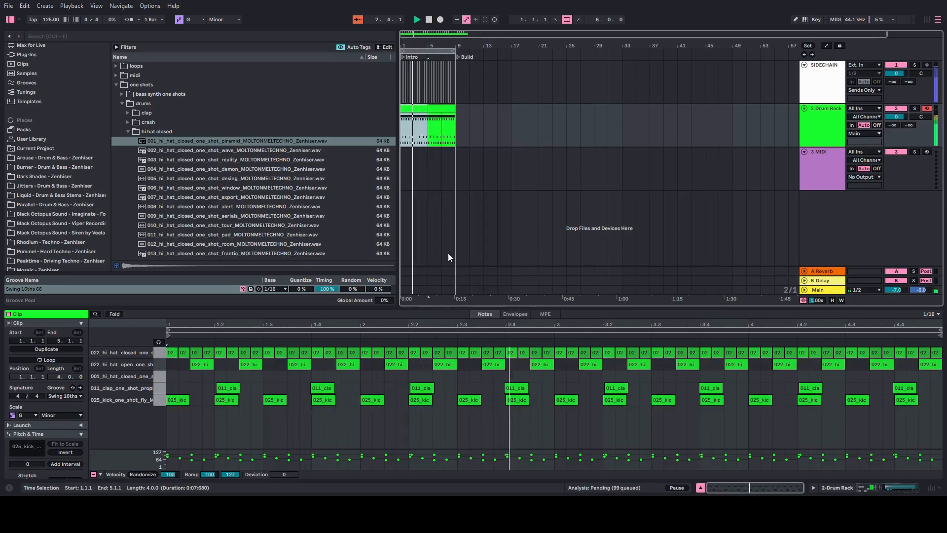
double_click(421, 109)
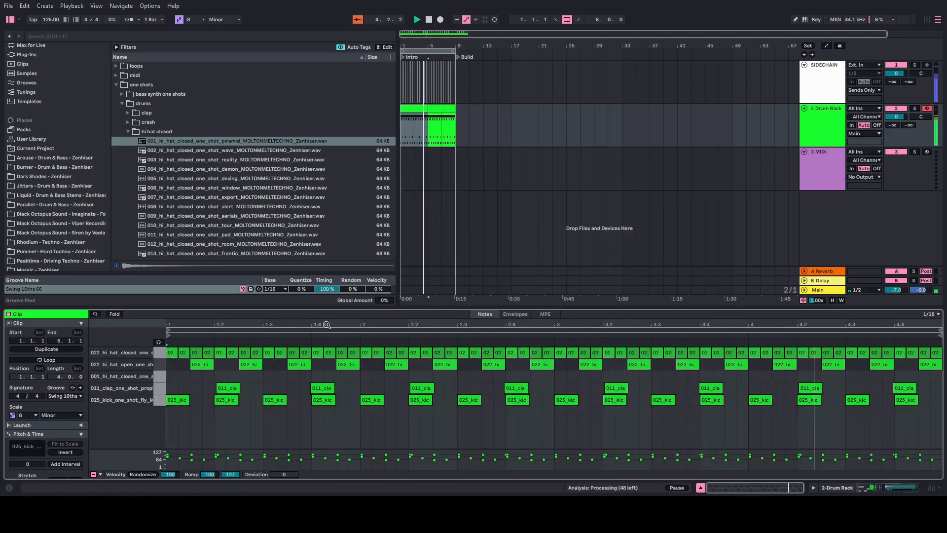
Add sixteenth-note hits of the piramid closed hi-hat at 1.4.3 and 1.4.4, and loop playback over the first four bars.
double_click(341, 376)
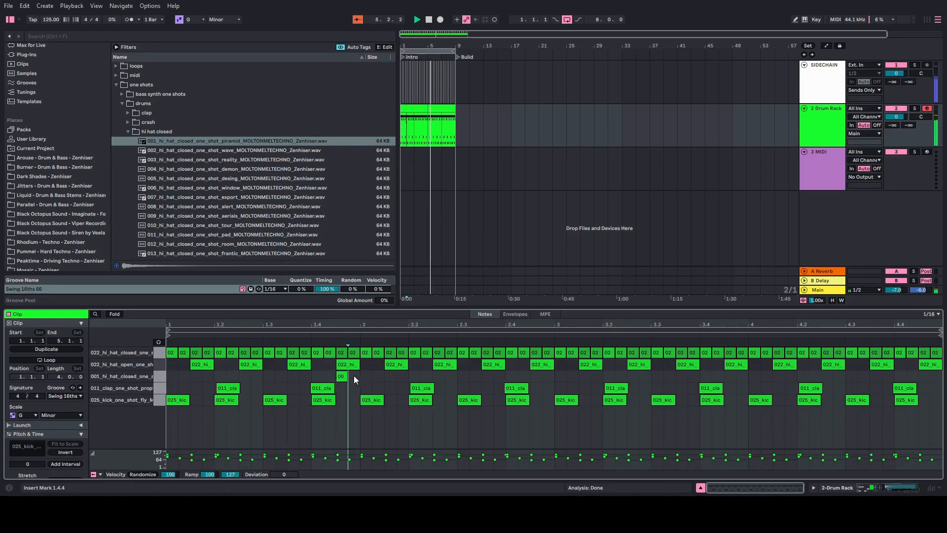
double_click(353, 376)
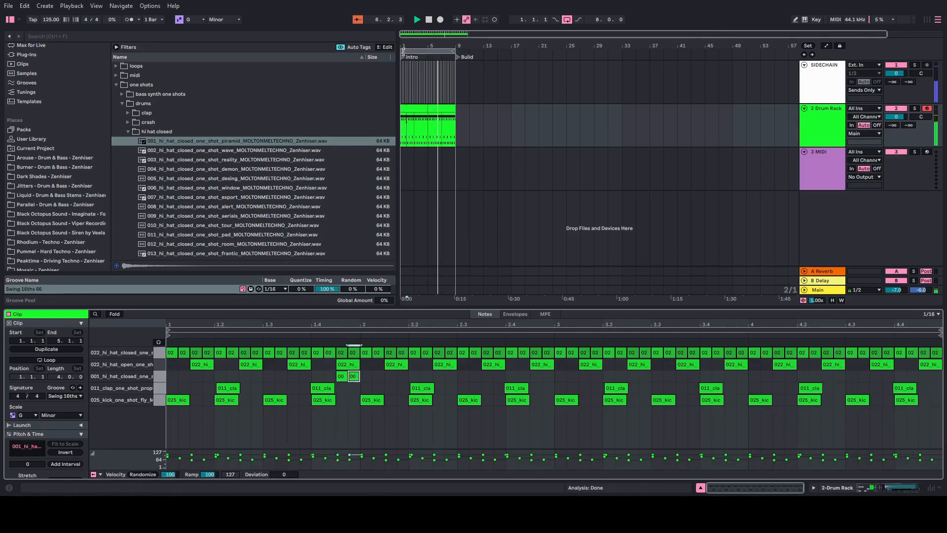
click(417, 19)
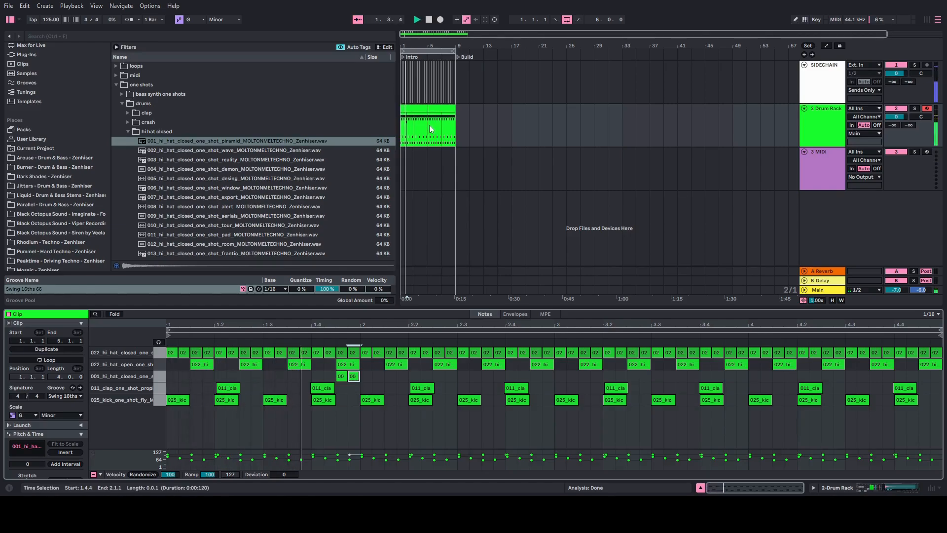
drag(429, 125, 392, 124)
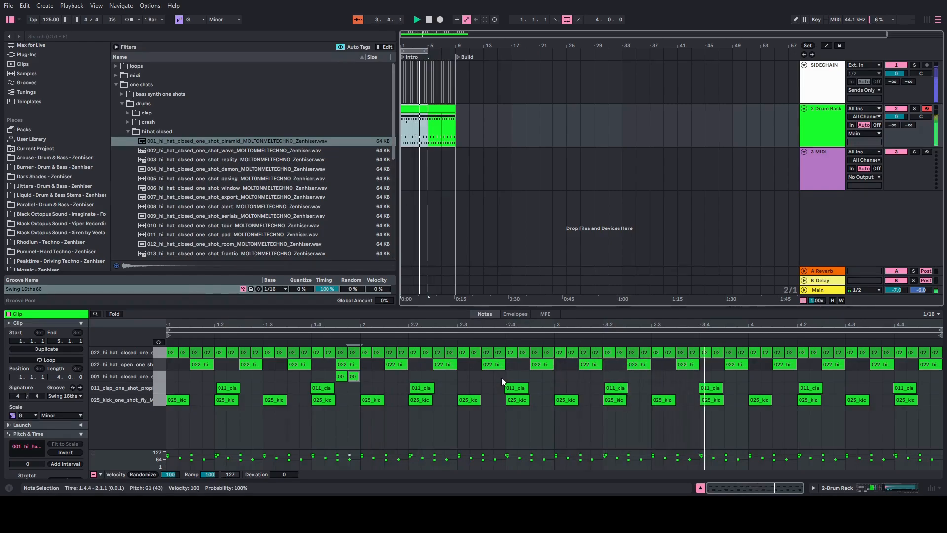
Add sixteenth-note hits of the piramid closed hi-hat at 2.4.3, 3.4.3, 3.4.4 and 4.4.3.
double_click(537, 377)
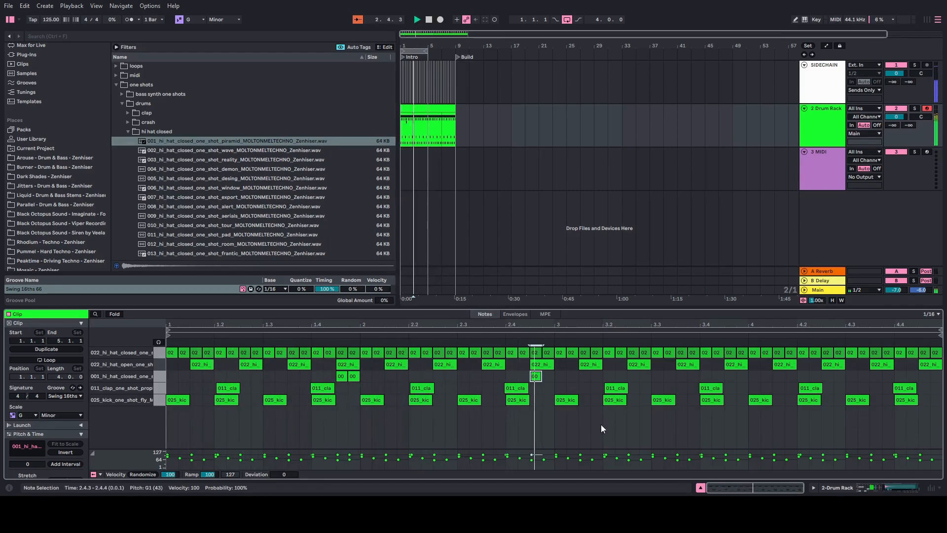
double_click(730, 378)
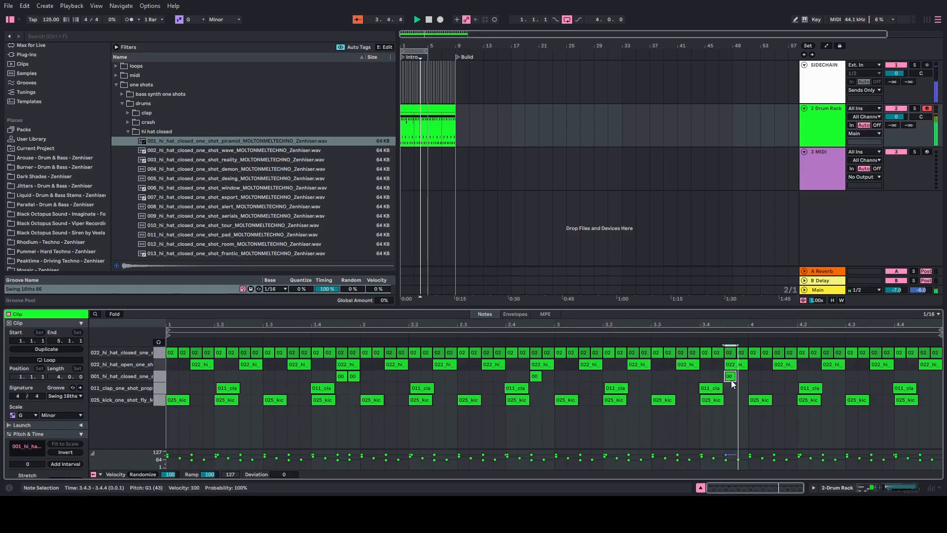
double_click(744, 377)
double_click(924, 377)
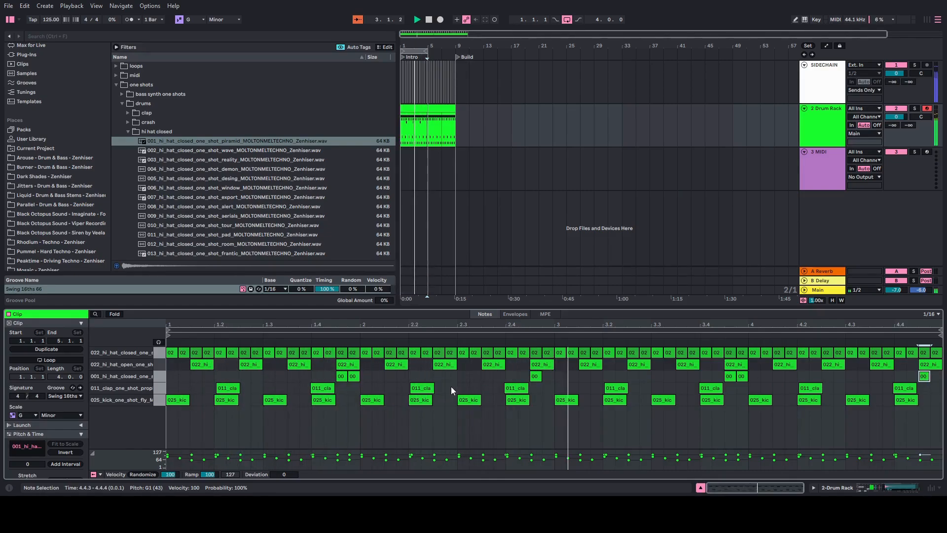
Delete the piramid hi-hat hits at 2.4.3 and 4.4.3 and show the Drum Rack track's devices.
double_click(537, 375)
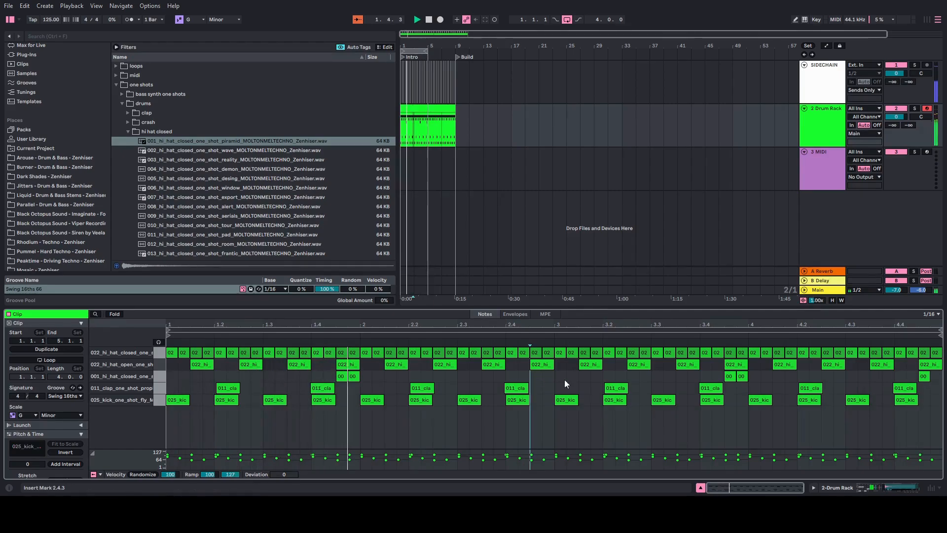
double_click(924, 376)
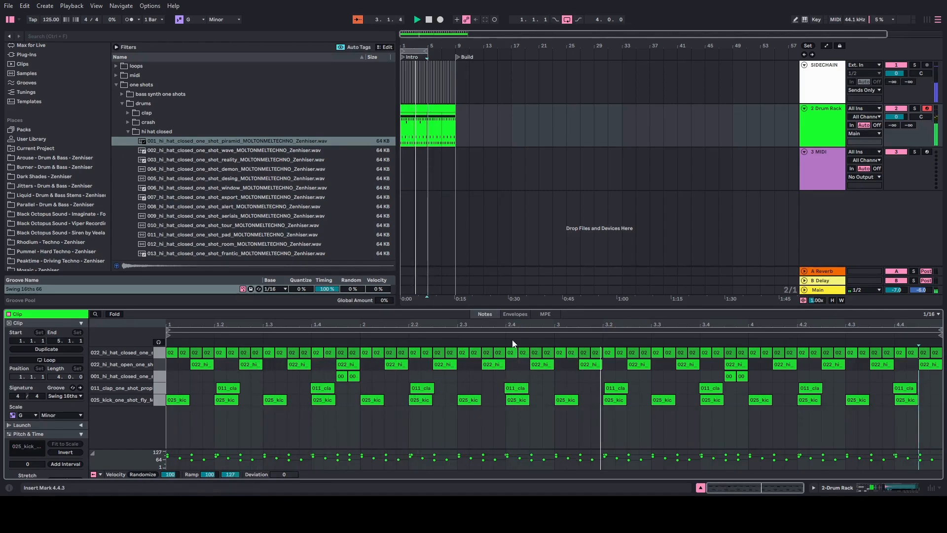
click(821, 125)
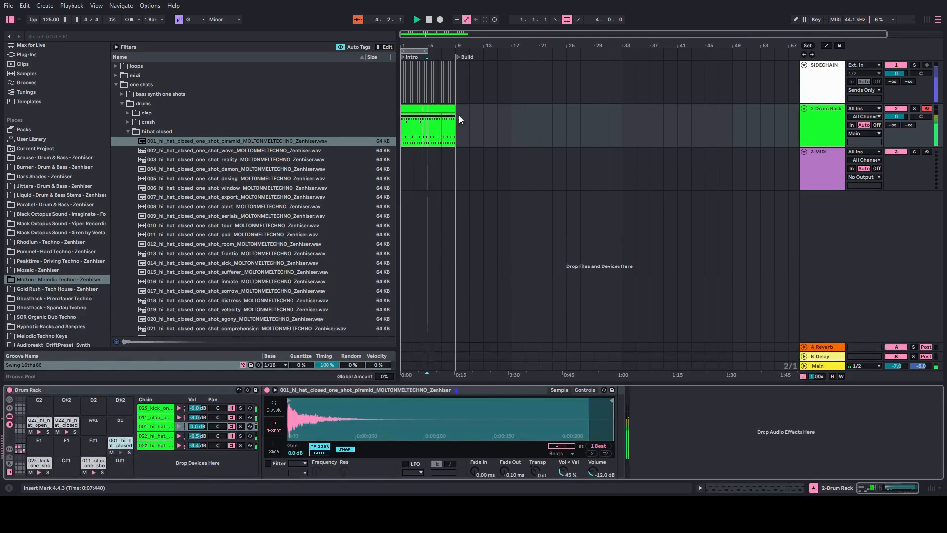
Open the first four-bar drum clip and lower the velocities of the piramid hi-hat hits at 1.4.3 and 1.4.4.
double_click(415, 130)
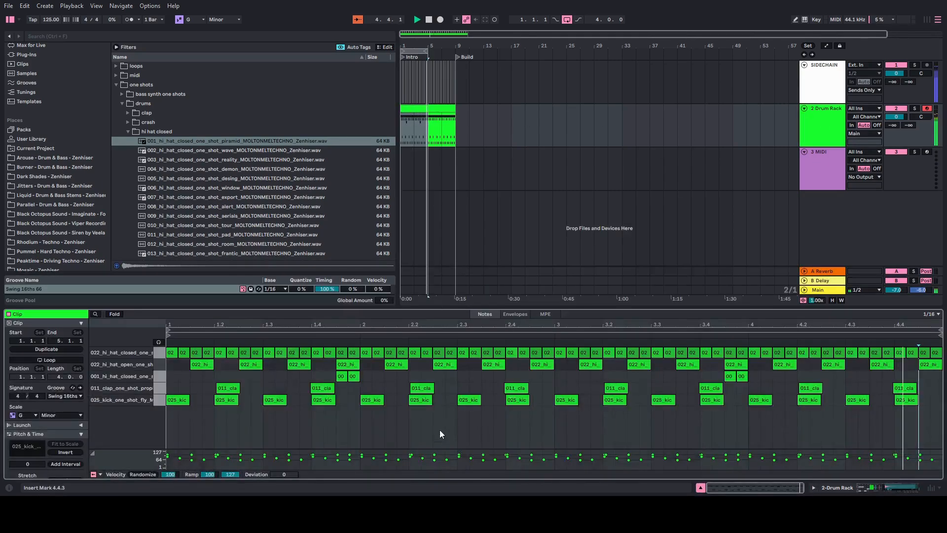
click(339, 378)
drag(345, 454, 349, 460)
click(354, 376)
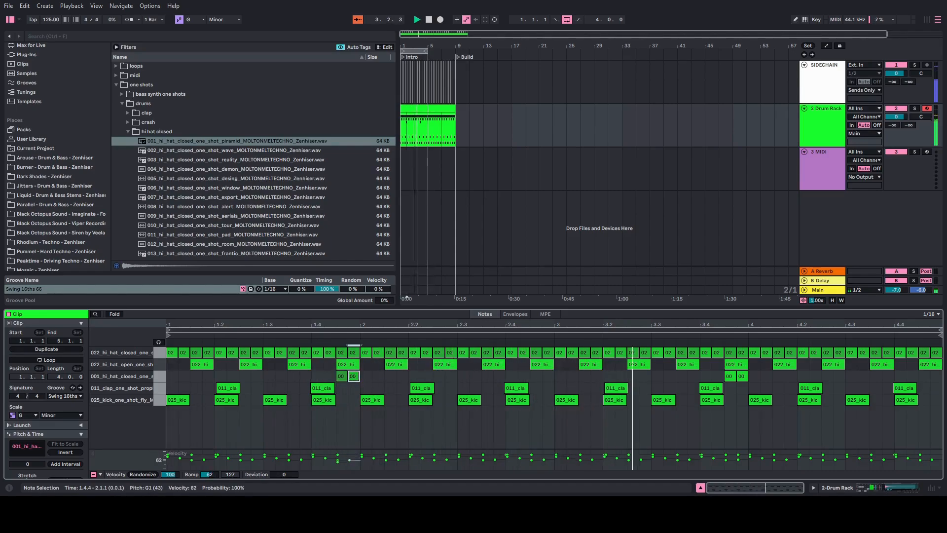
Set the piramid hi-hat velocities to 65 at 3.4.3 and 85 at 3.4.4.
click(729, 376)
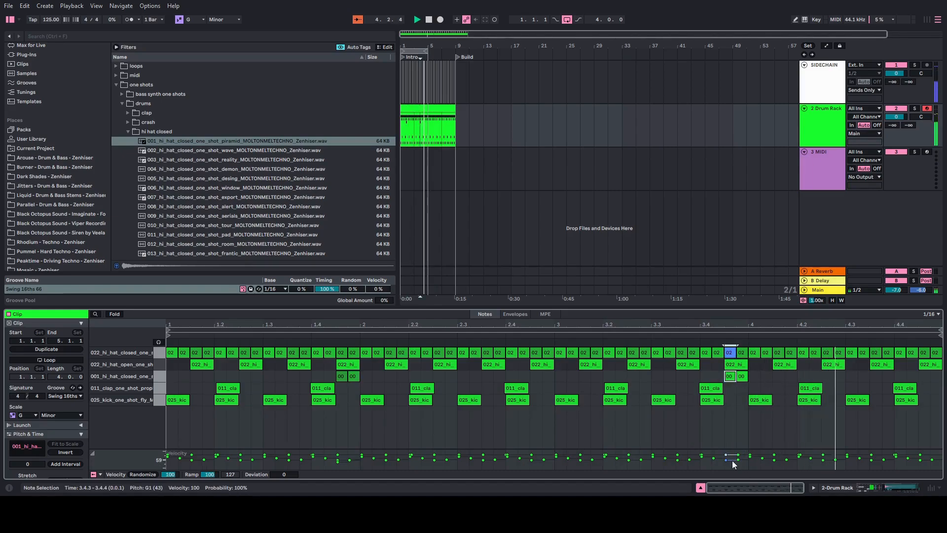
drag(732, 454, 731, 459)
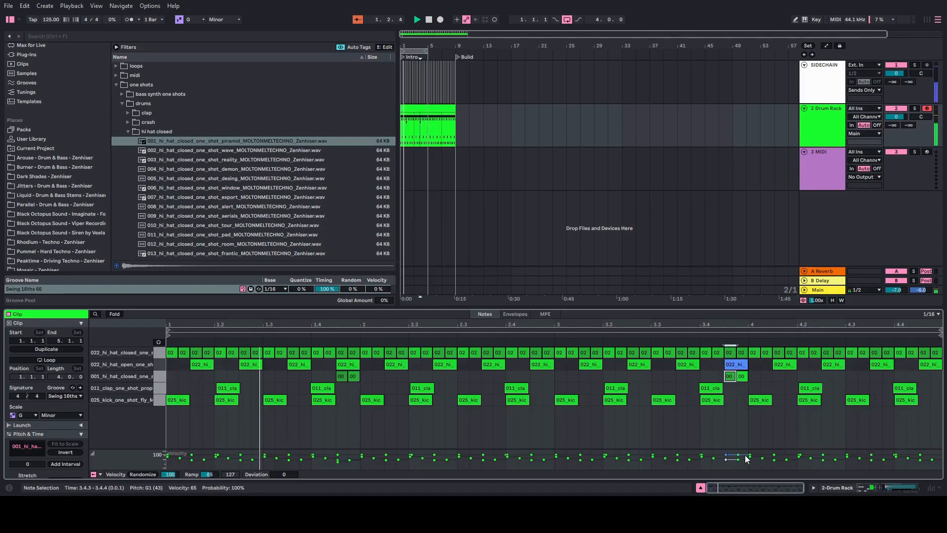
click(741, 376)
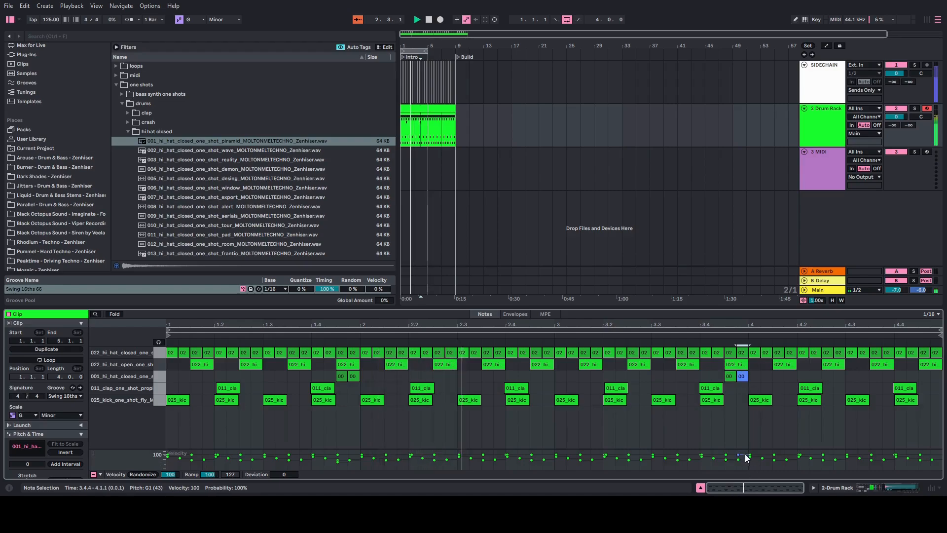
drag(745, 454, 745, 457)
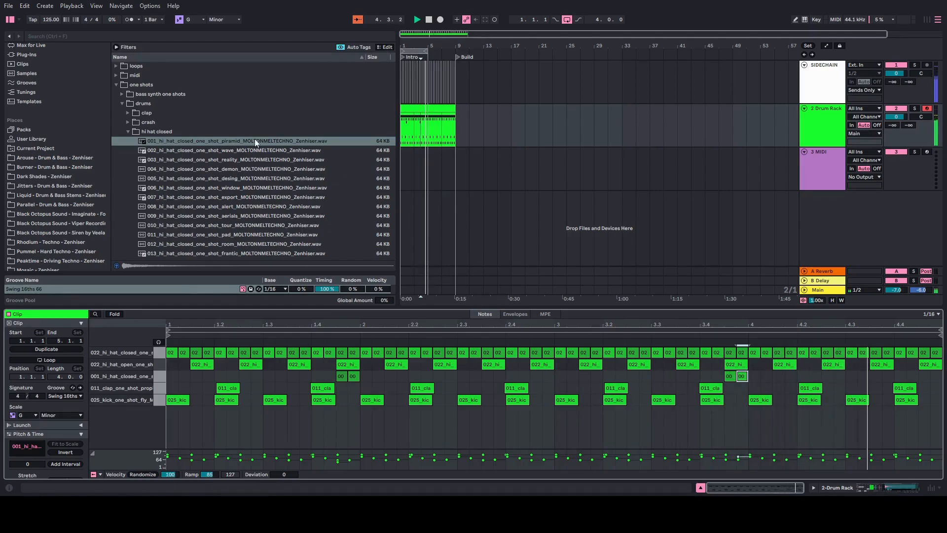
Audition the closed hi-hat one-shots from 015 sufferer to 019 velocity and show the Drum Rack track's devices.
scroll(221, 178, down, 5)
click(194, 211)
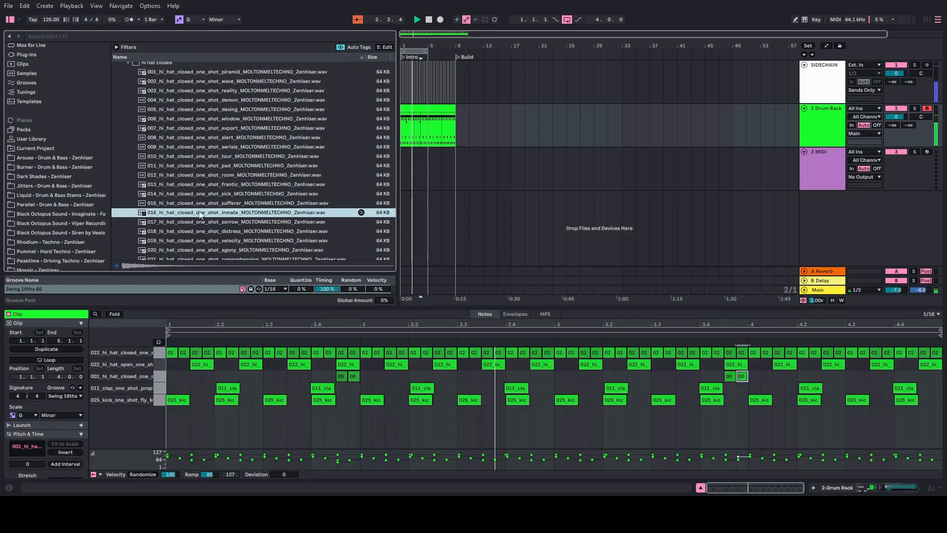
click(816, 132)
click(187, 241)
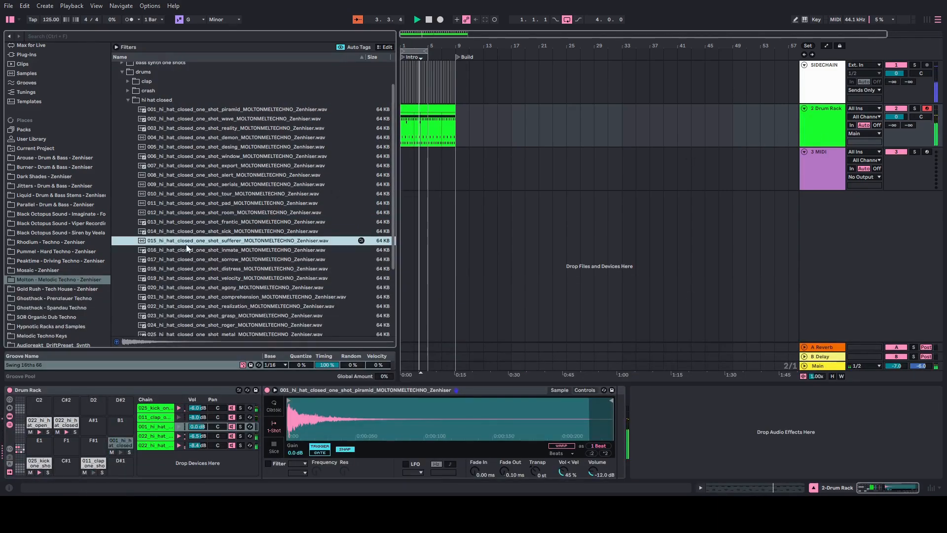
key(Down)
key(Down)
key(Down)
key(Down)
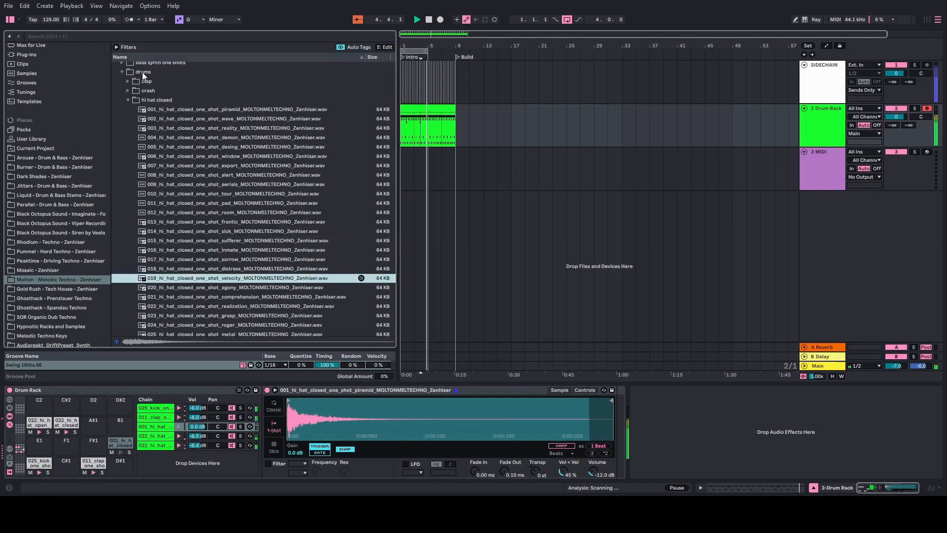
Audition one-shots in the percussion folder and load 008_percussion_one_shot_door onto the Drum Rack's B1 pad.
click(129, 101)
click(127, 160)
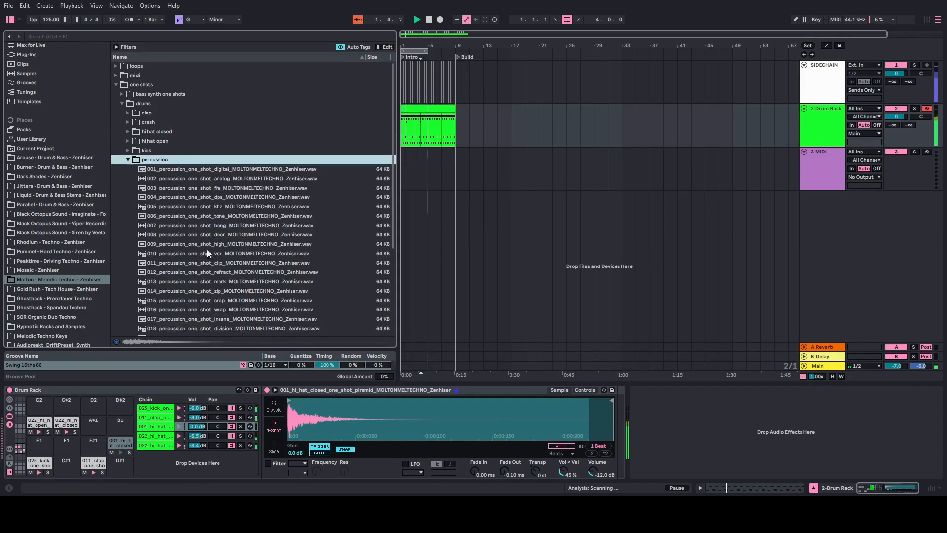
click(210, 244)
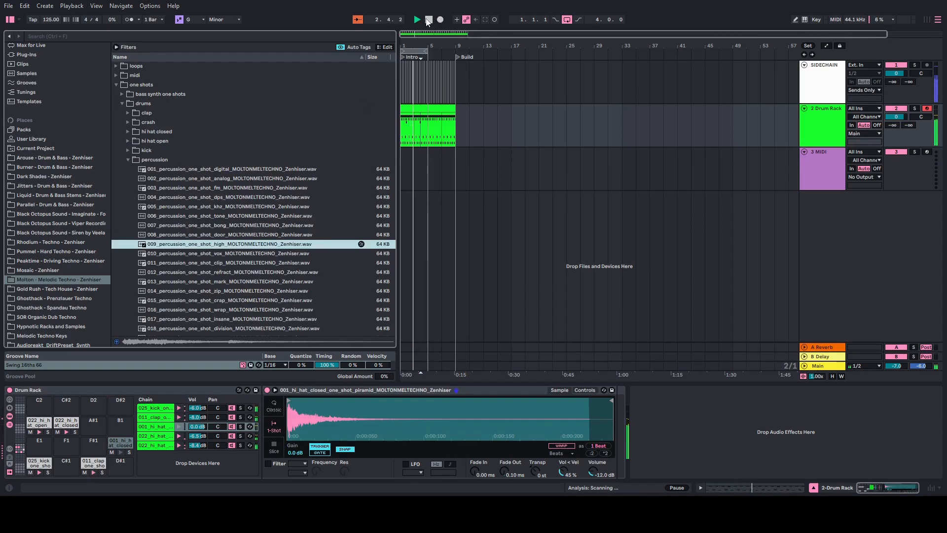
click(190, 237)
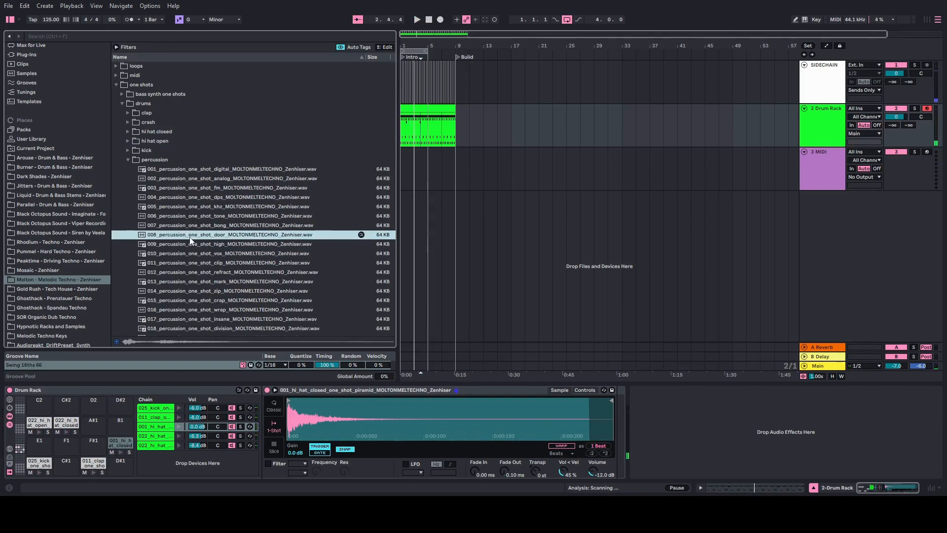
click(203, 226)
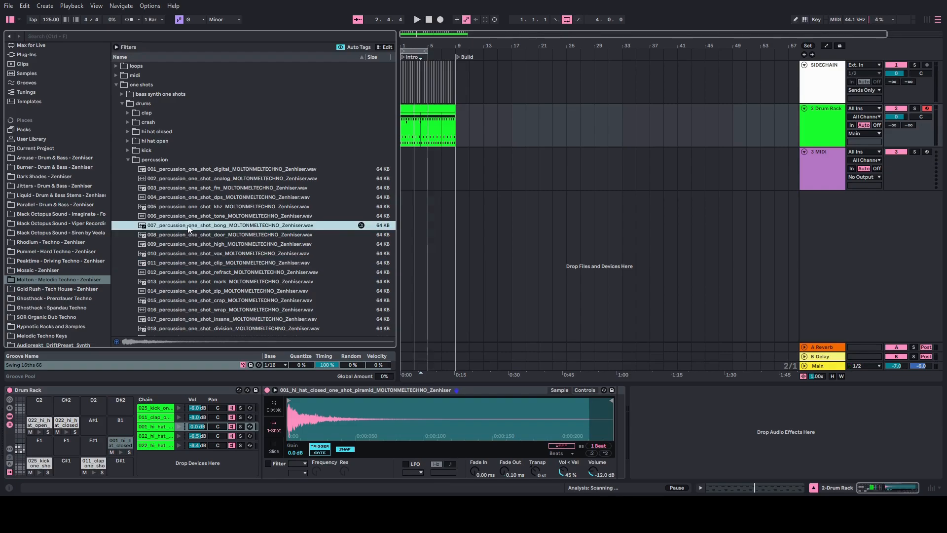
click(193, 235)
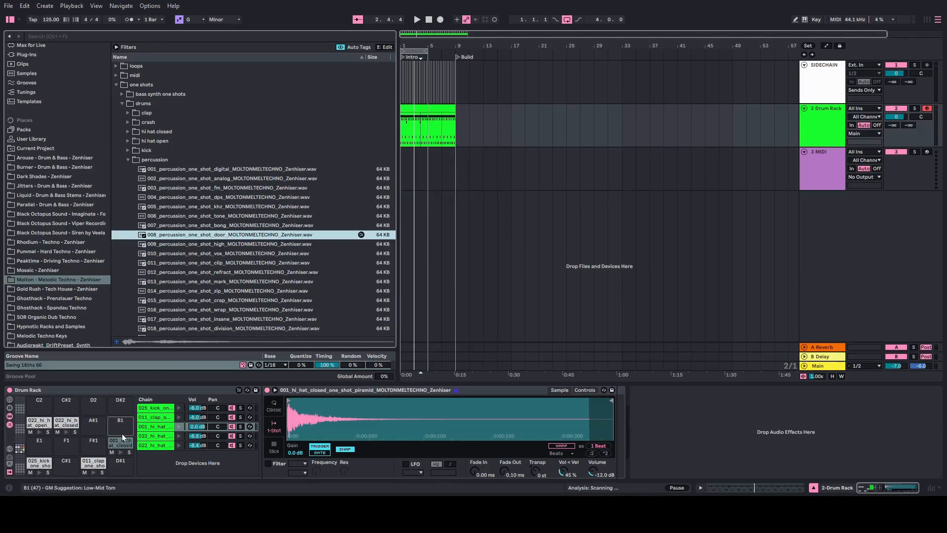
drag(122, 428, 123, 428)
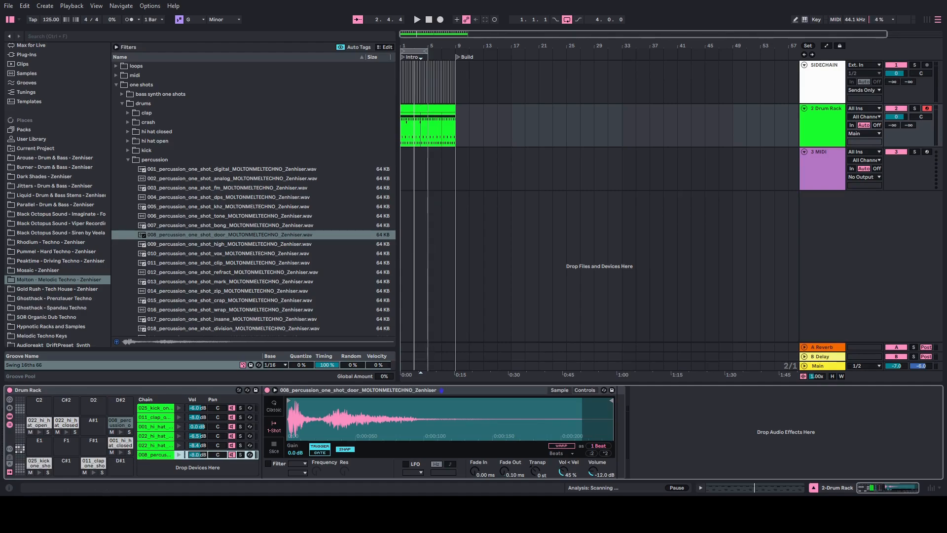
Set the piramid hi-hat chain's volume to -6.0 dB and start playback of the loop.
click(195, 427)
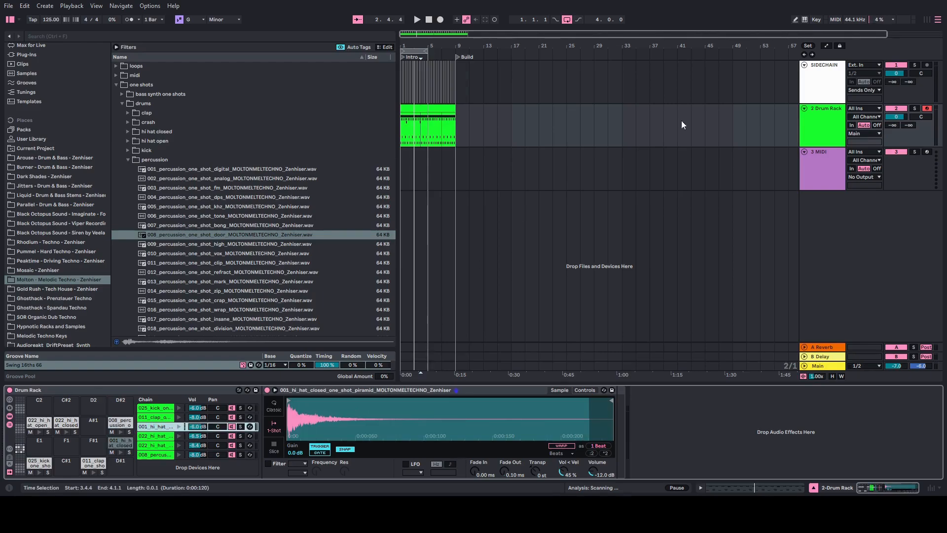
click(423, 20)
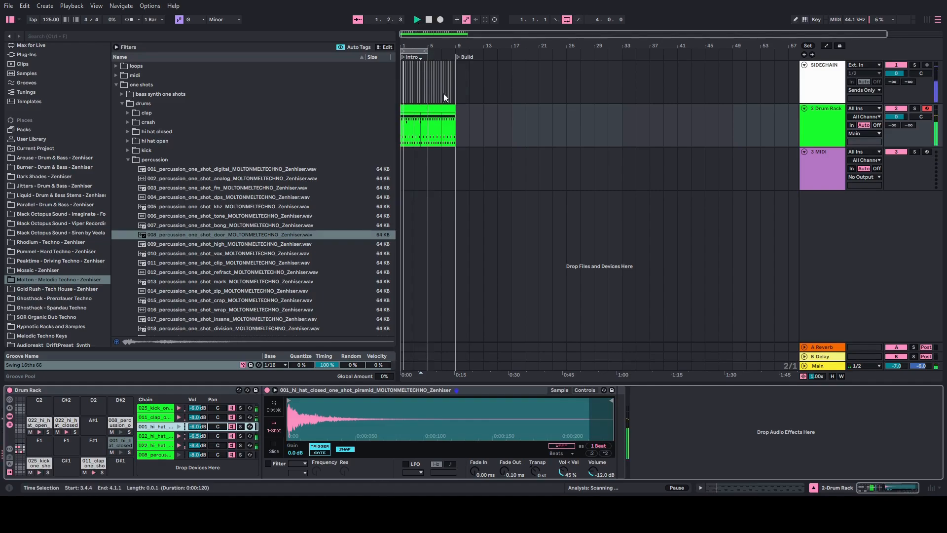
click(819, 134)
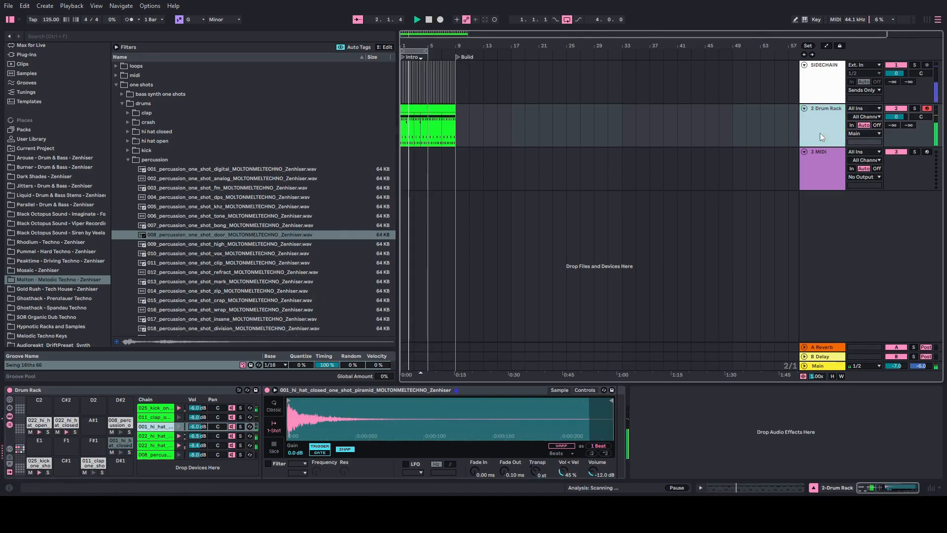
Add sixteenth-note door percussion hits at 2.4.3, with velocity 42, and at 4.4.3, and turn on note preview.
double_click(418, 118)
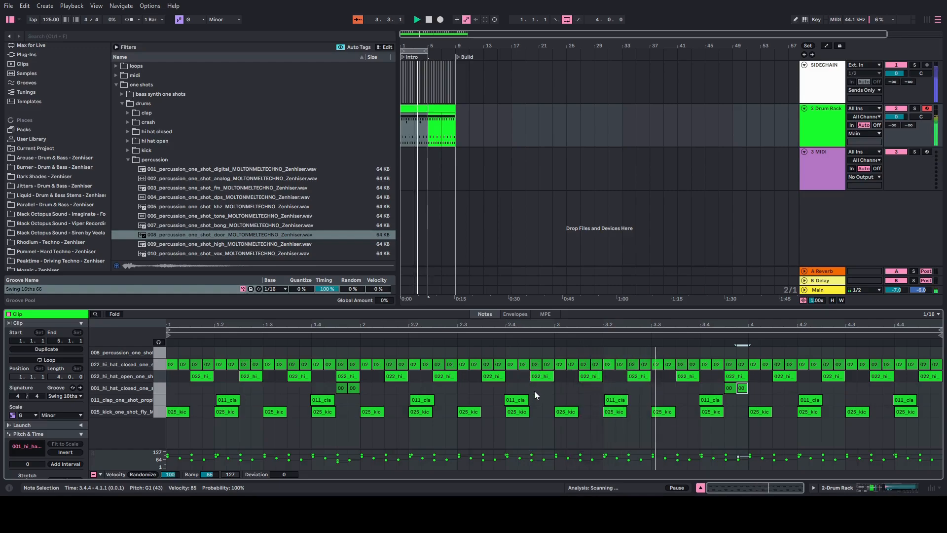
double_click(535, 352)
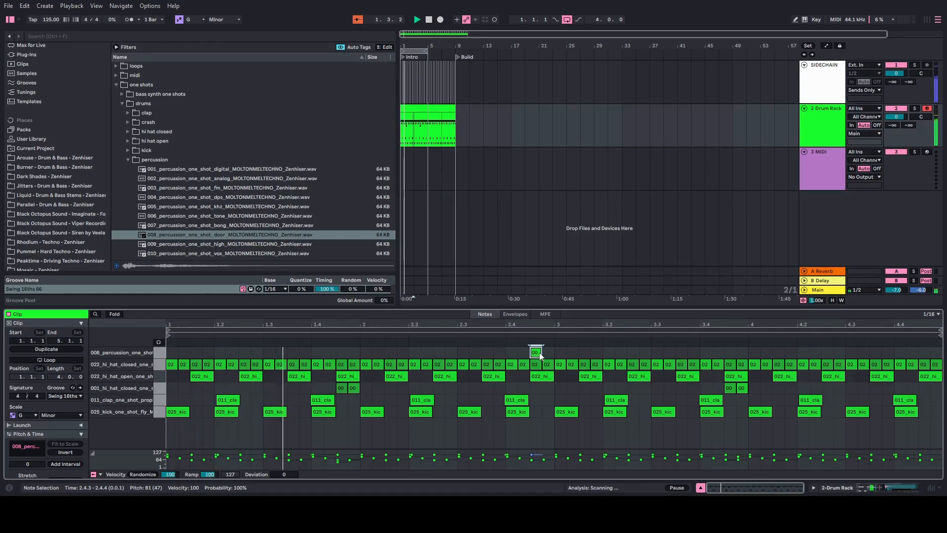
drag(532, 455, 532, 463)
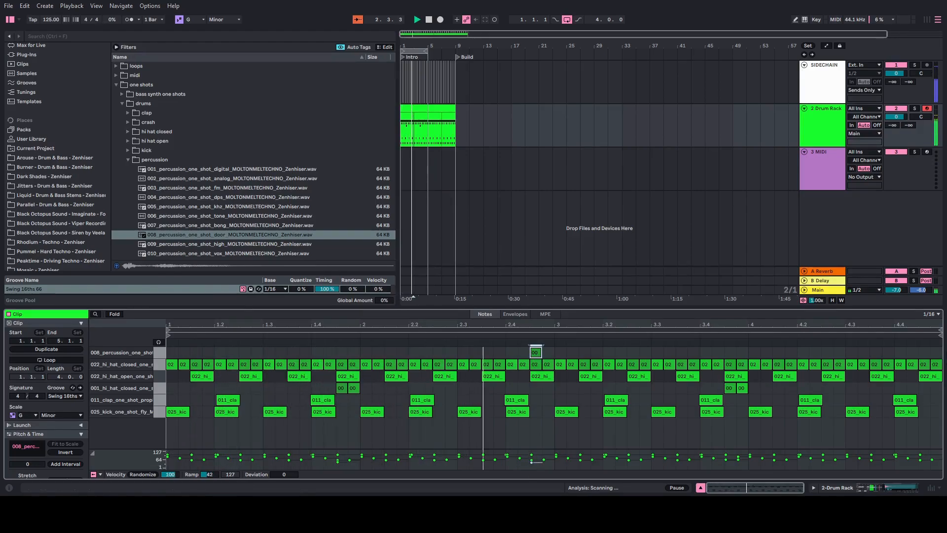
double_click(925, 352)
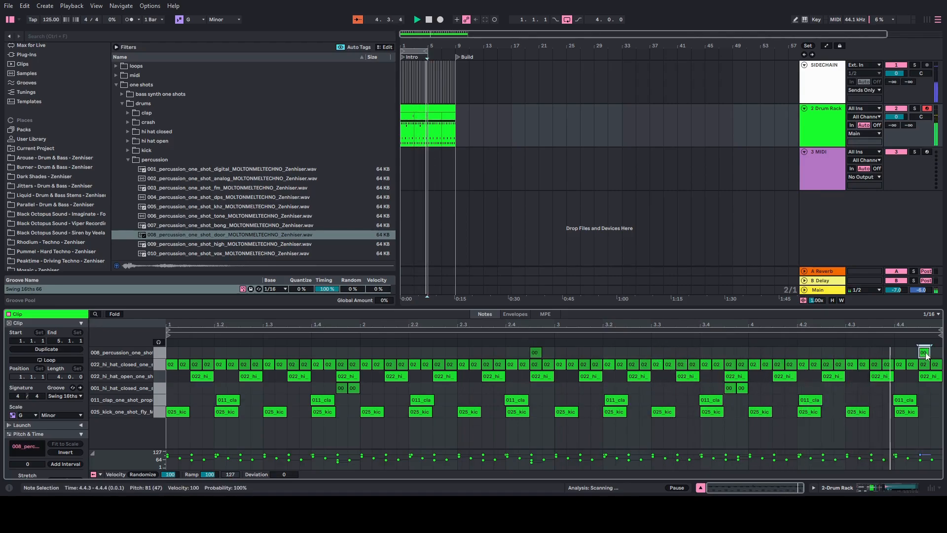
click(157, 342)
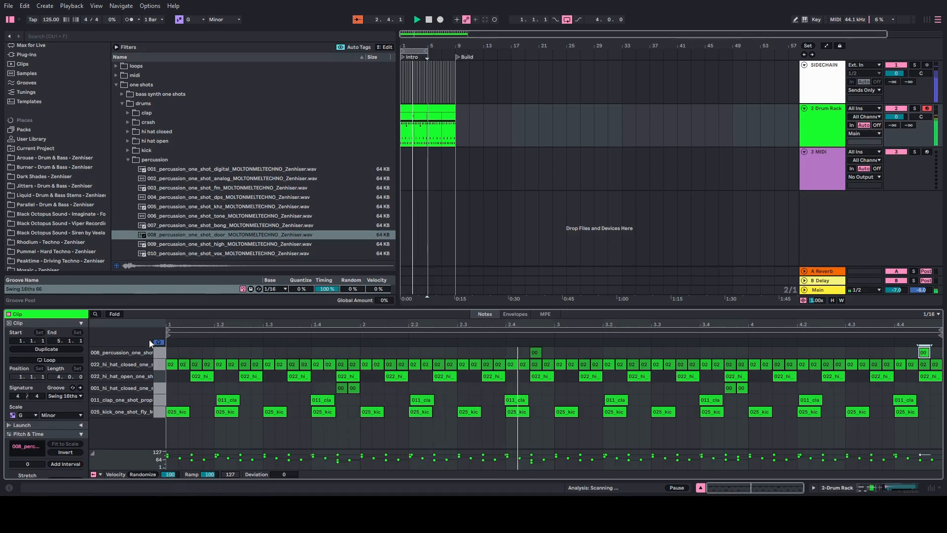
double_click(367, 353)
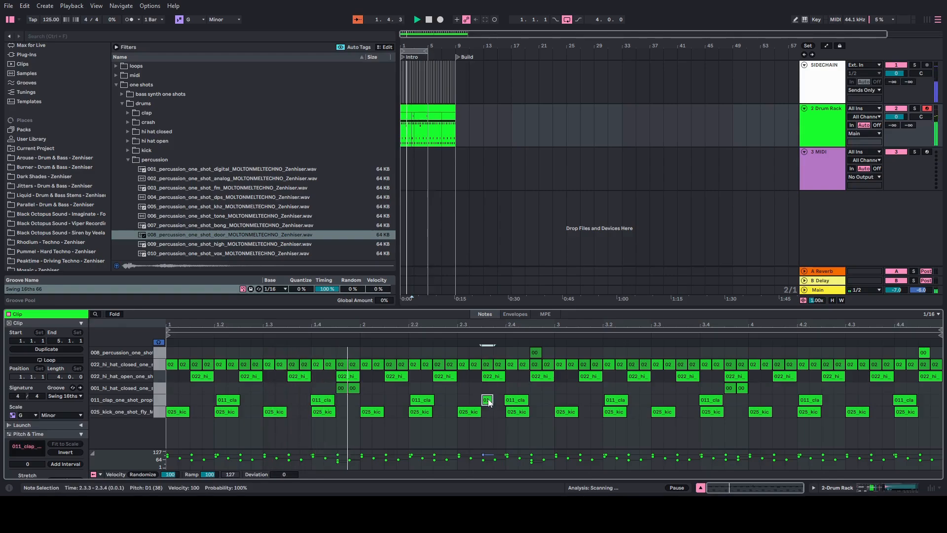
double_click(490, 389)
double_click(490, 390)
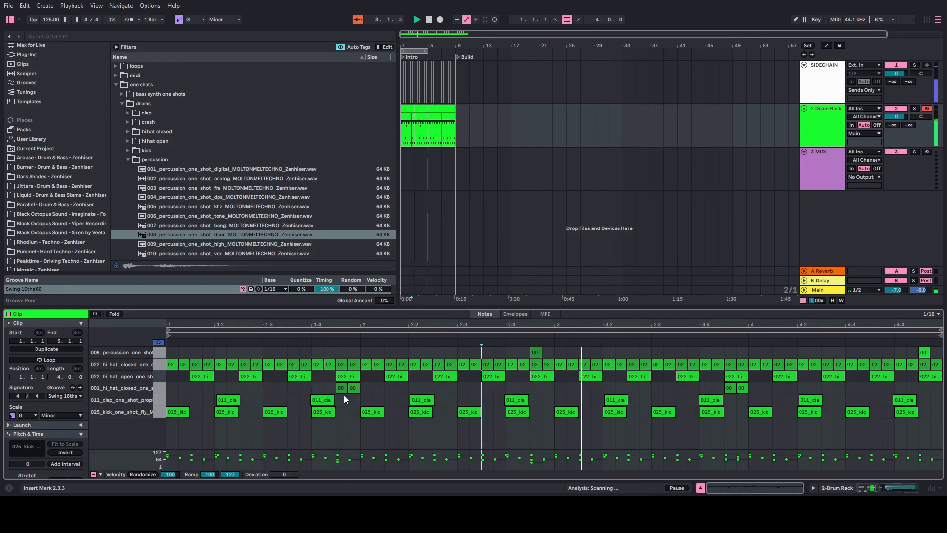
Lower the door percussion hit at 4.4.3 to velocity 78 and show the Drum Rack track's devices.
click(923, 352)
drag(923, 352, 924, 354)
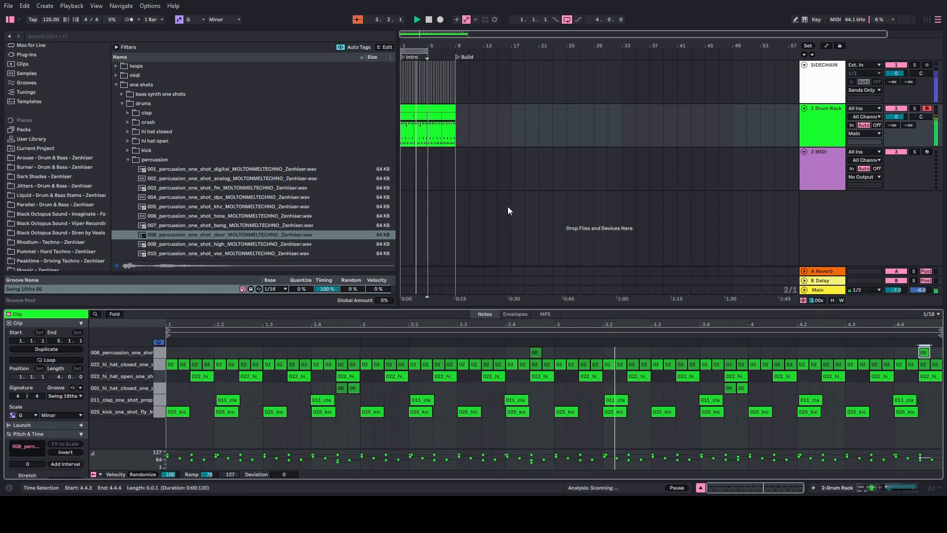
click(818, 126)
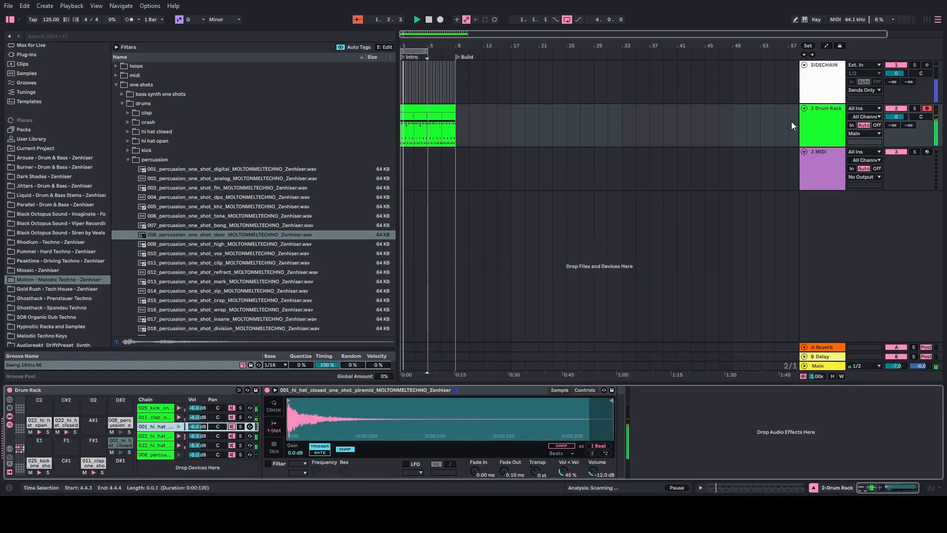
Stop playback and duplicate the first four-bar drum clip over bars 5 to 8.
click(429, 19)
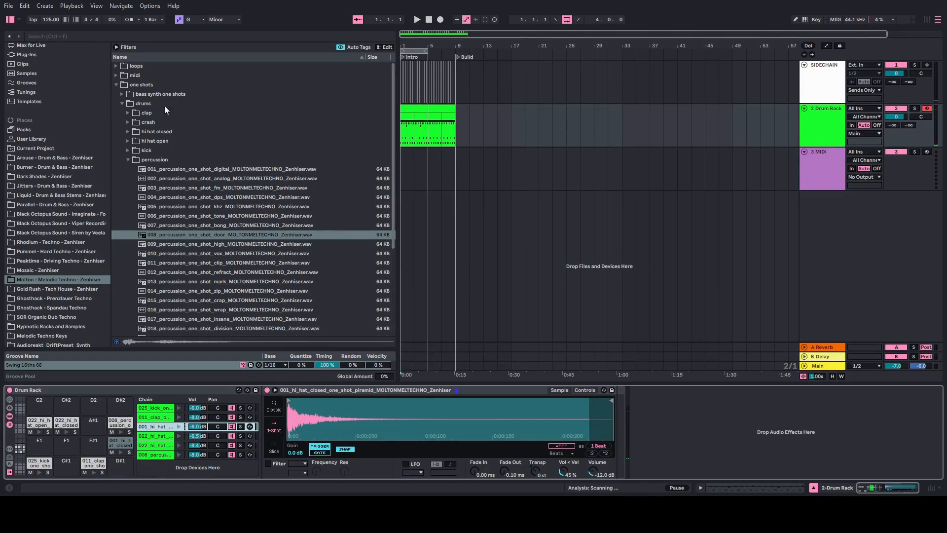
click(127, 160)
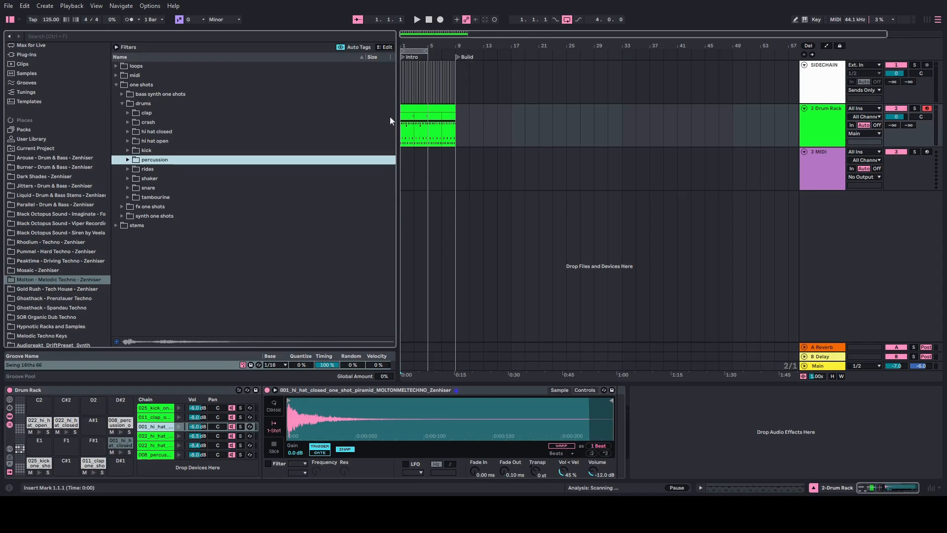
click(415, 109)
key(ctrl+d)
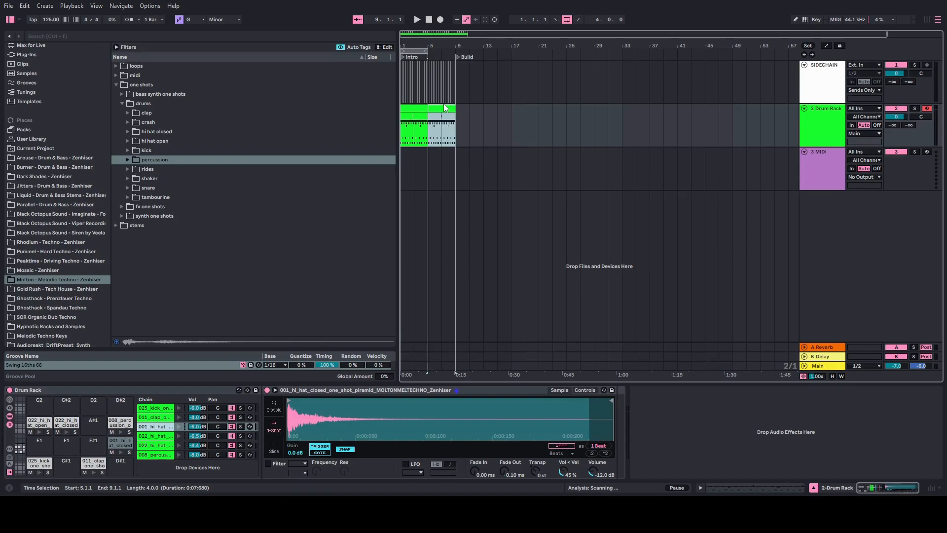
Extend the playback loop to eight bars, ending at 9.1.1, and return the stopped playback to the start.
click(416, 20)
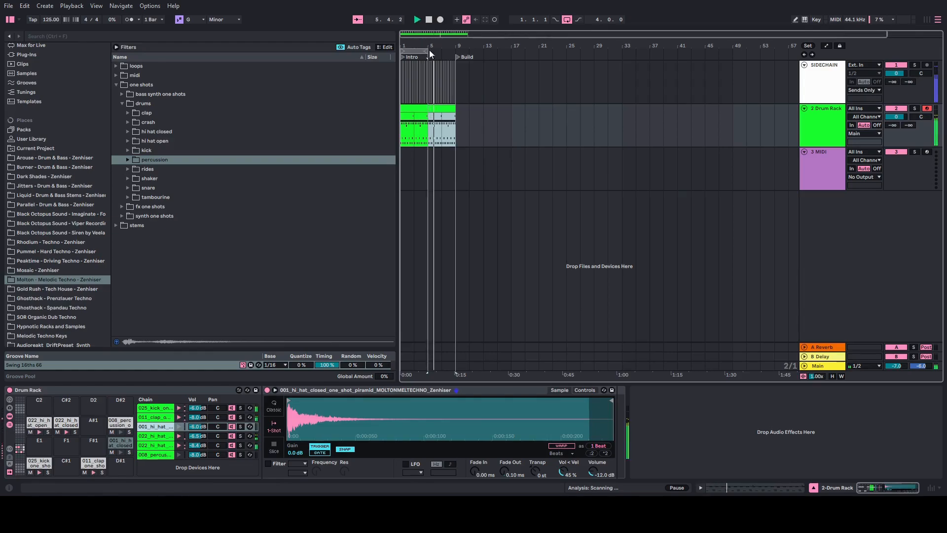
drag(427, 51, 455, 51)
click(429, 20)
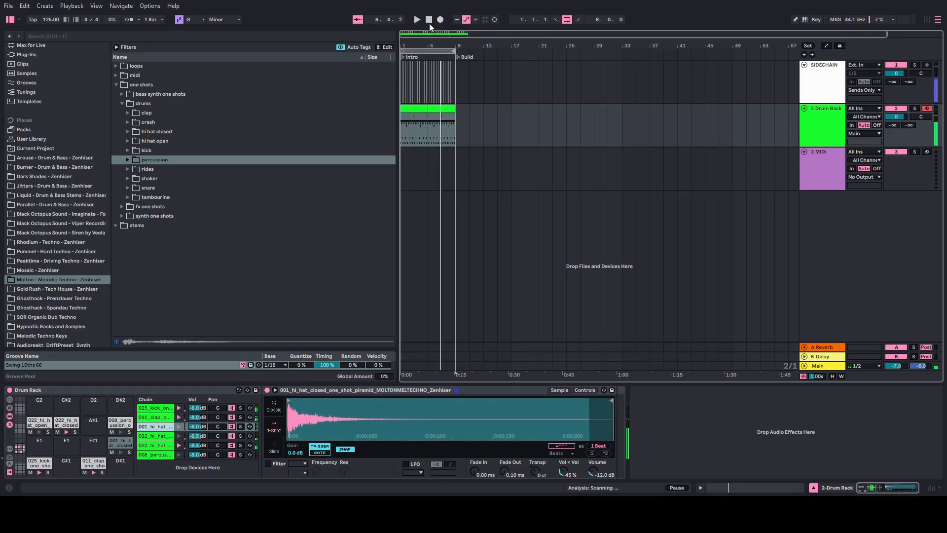
click(429, 21)
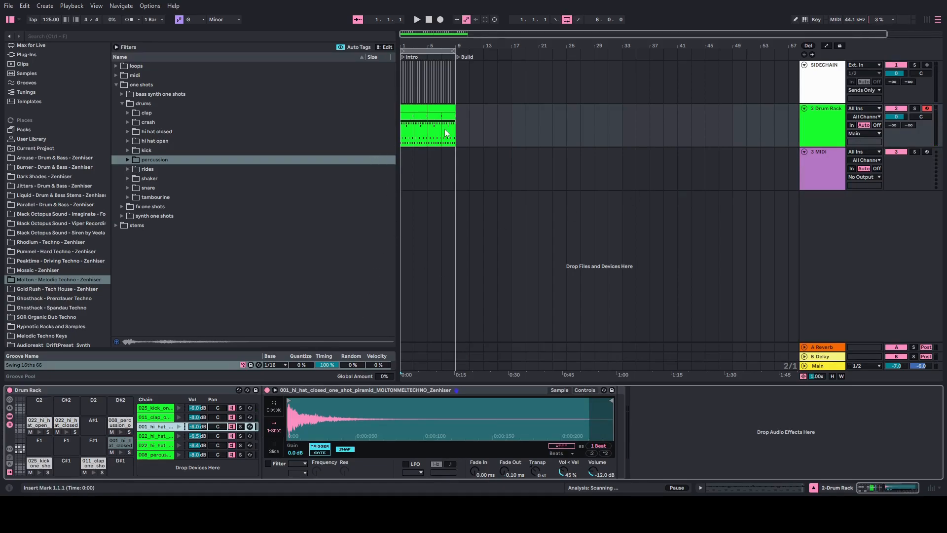
Consolidate the two four-bar drum clips into one eight-bar clip from 1.1.1 to 9.1.1.
click(420, 123)
right_click(412, 113)
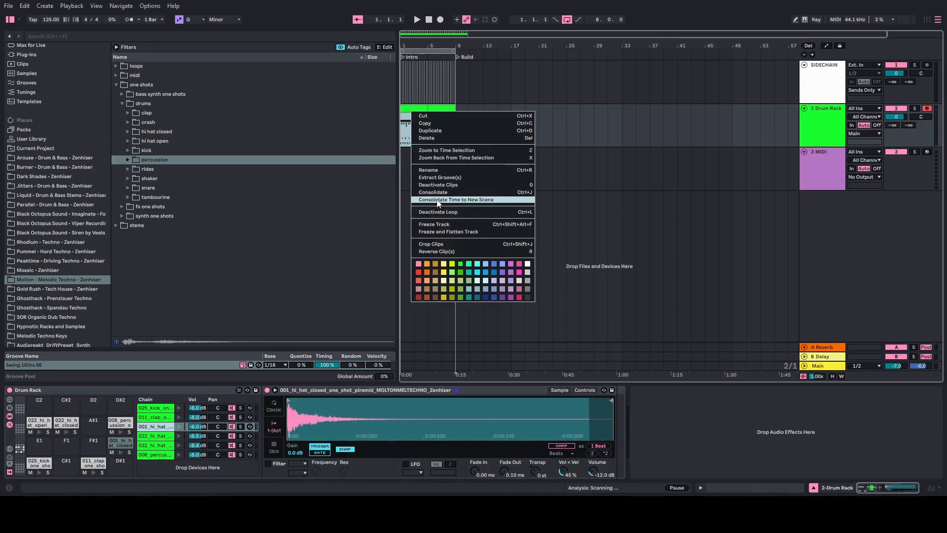
click(434, 192)
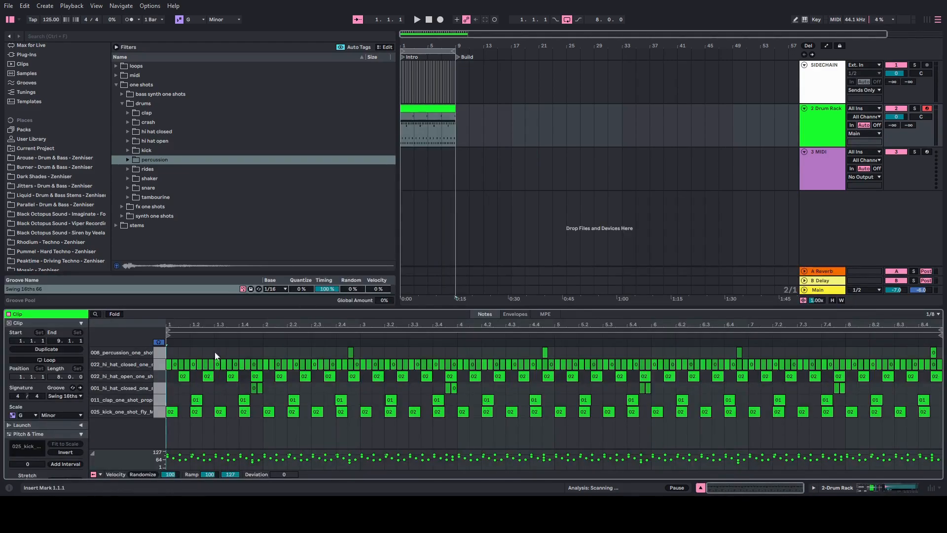
Show the Drum Rack's devices, play the eight-bar loop and solo the 022 closed hi-hat chain.
key(Tab)
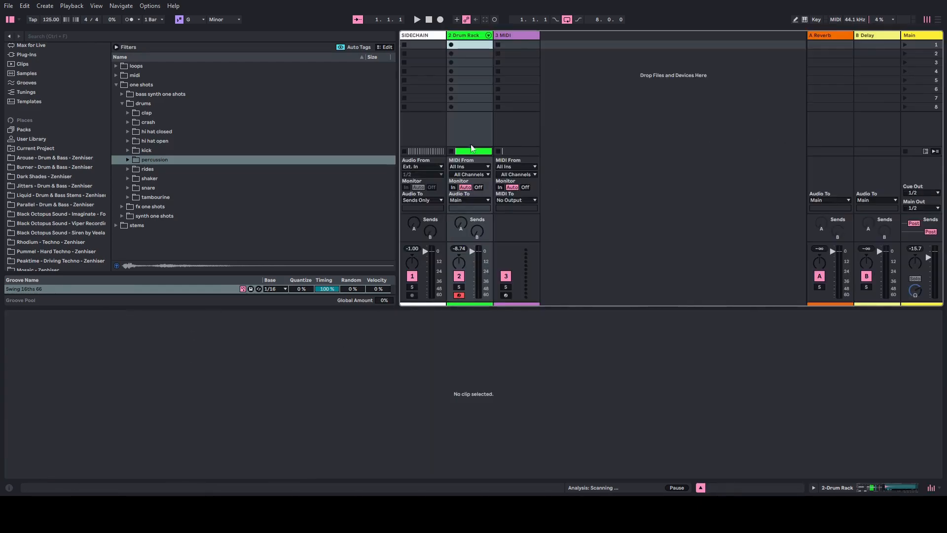
key(Tab)
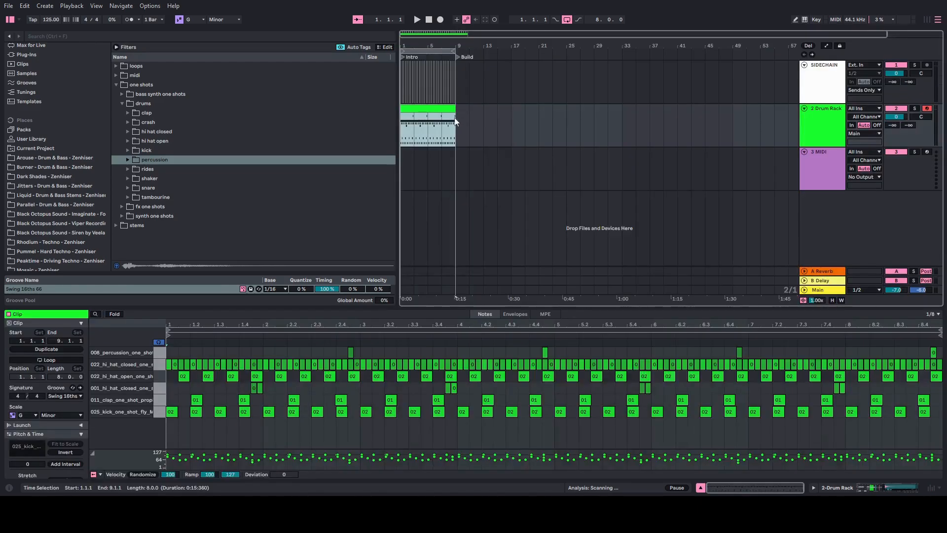
click(827, 134)
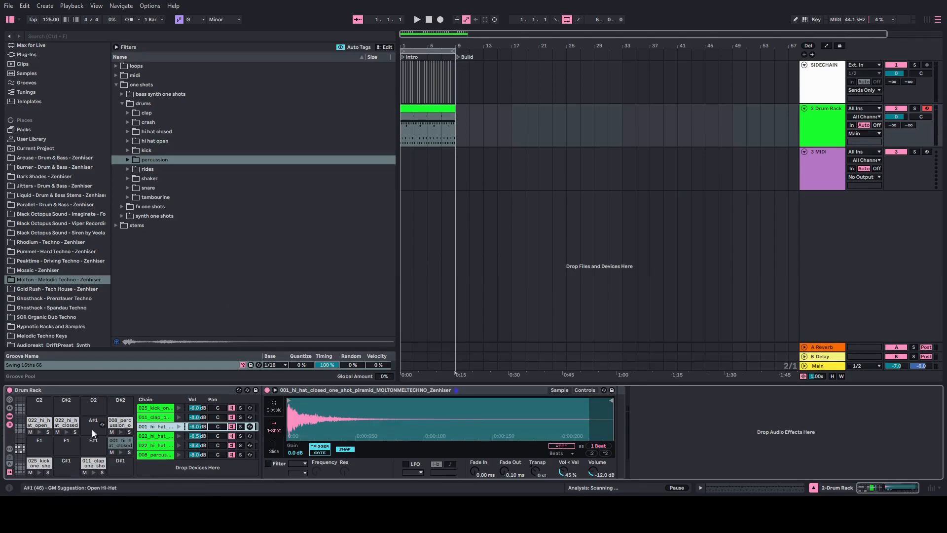
click(145, 437)
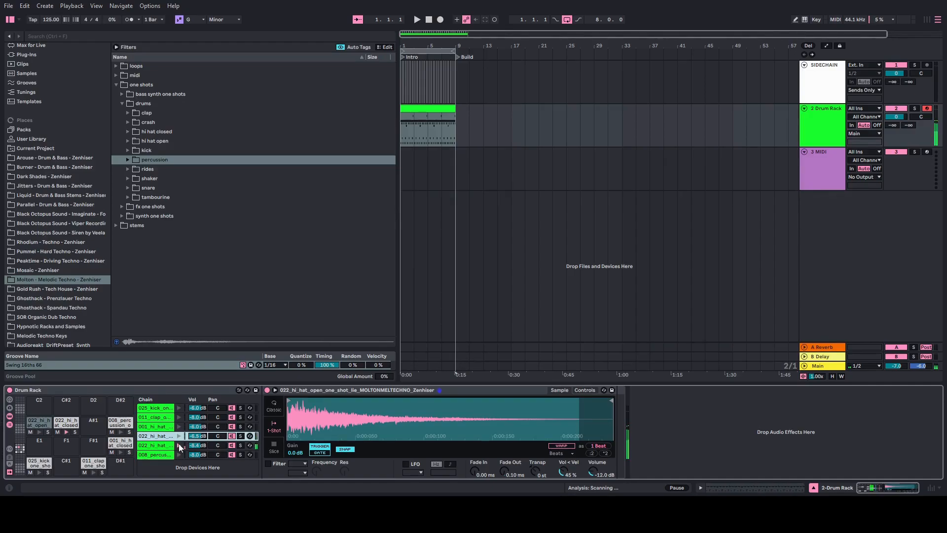
key(space)
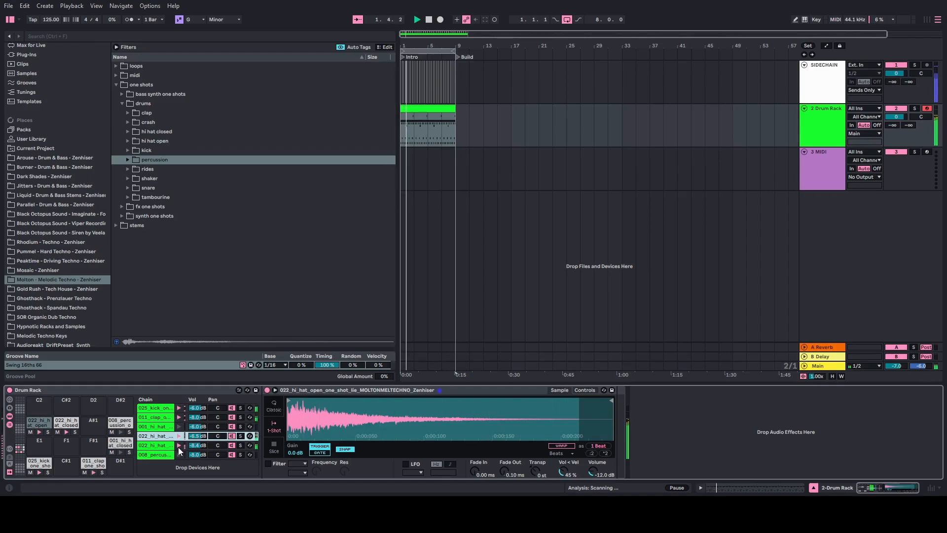
click(240, 445)
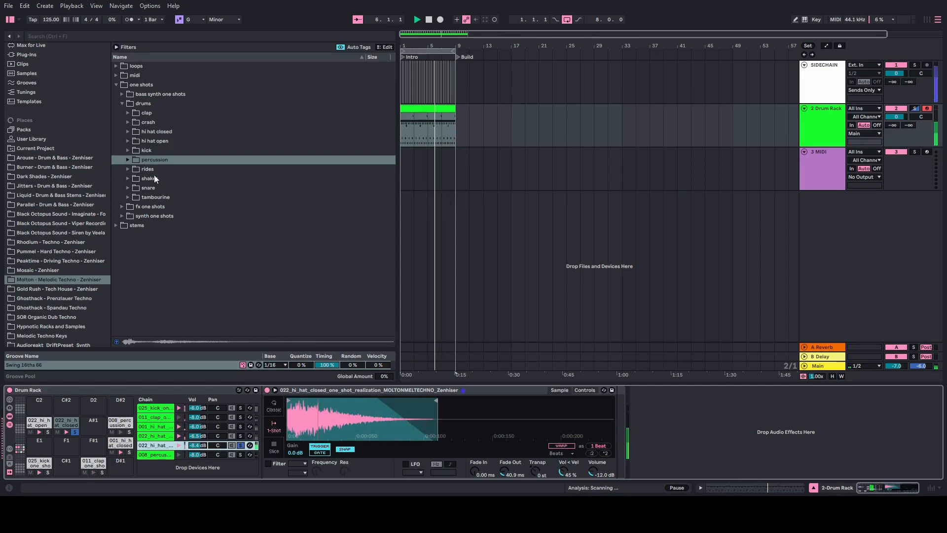
Insert a Compressor audio effect directly after the sampler inside the soloed closed hi-hat's chain.
scroll(47, 126, up, 3)
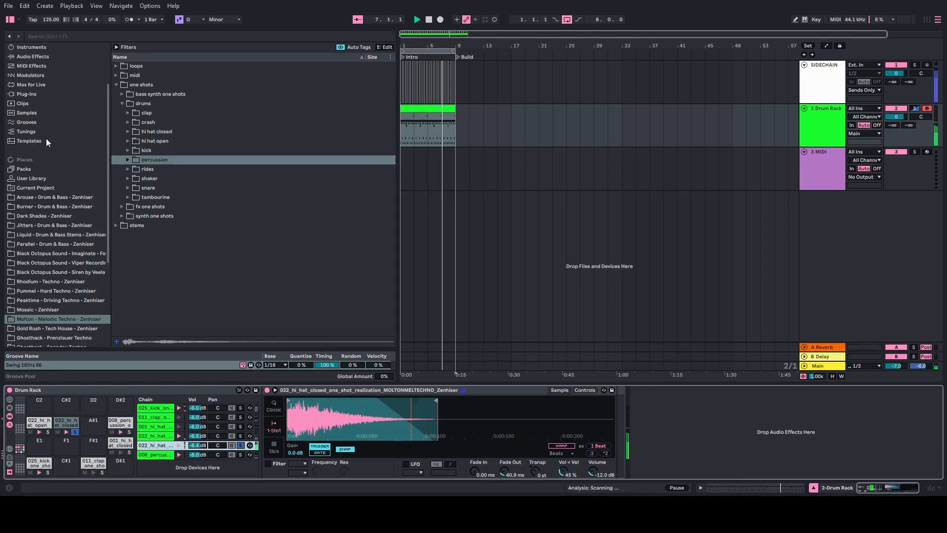
scroll(37, 141, up, 4)
click(36, 106)
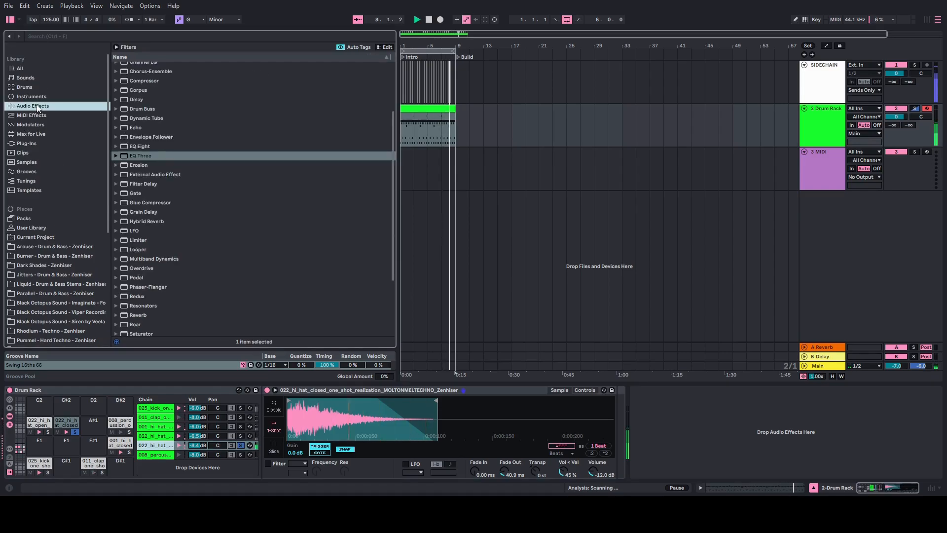
click(134, 81)
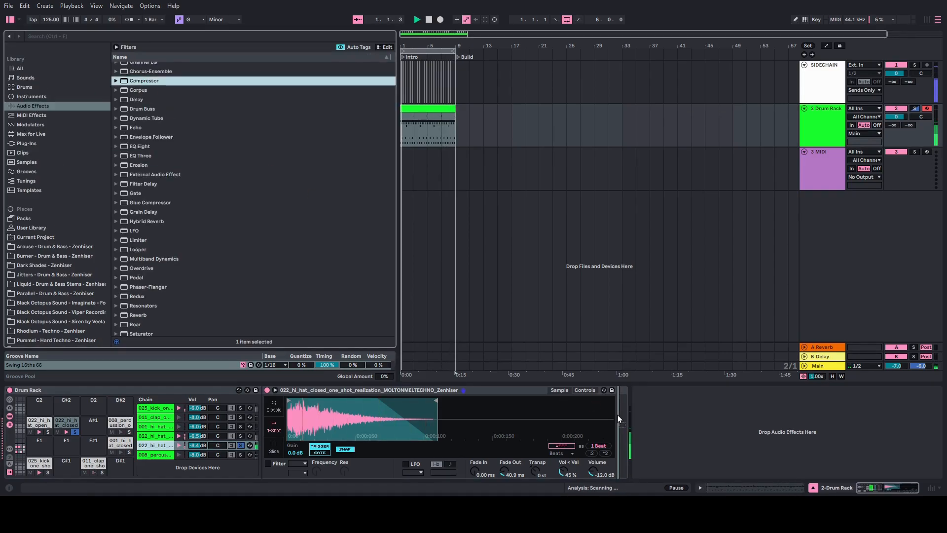
drag(617, 415, 618, 415)
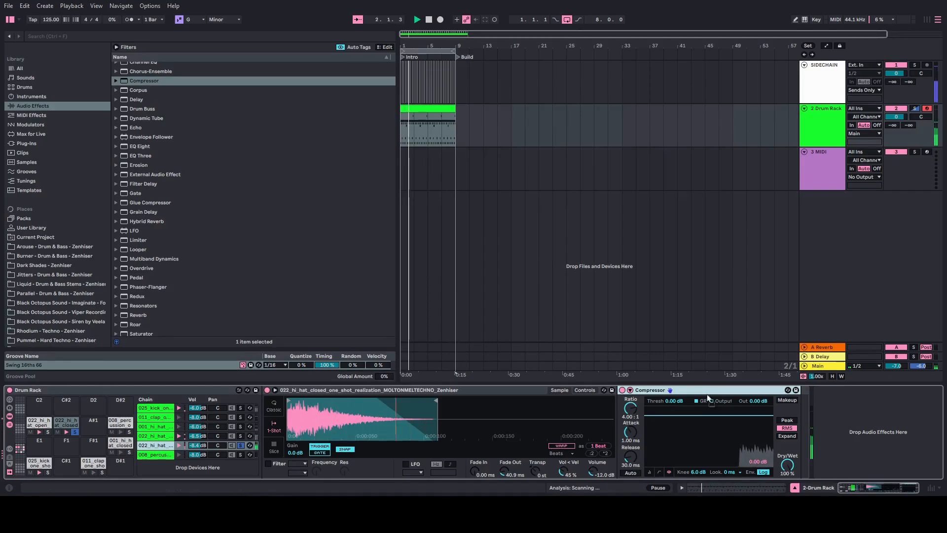
drag(707, 395, 819, 415)
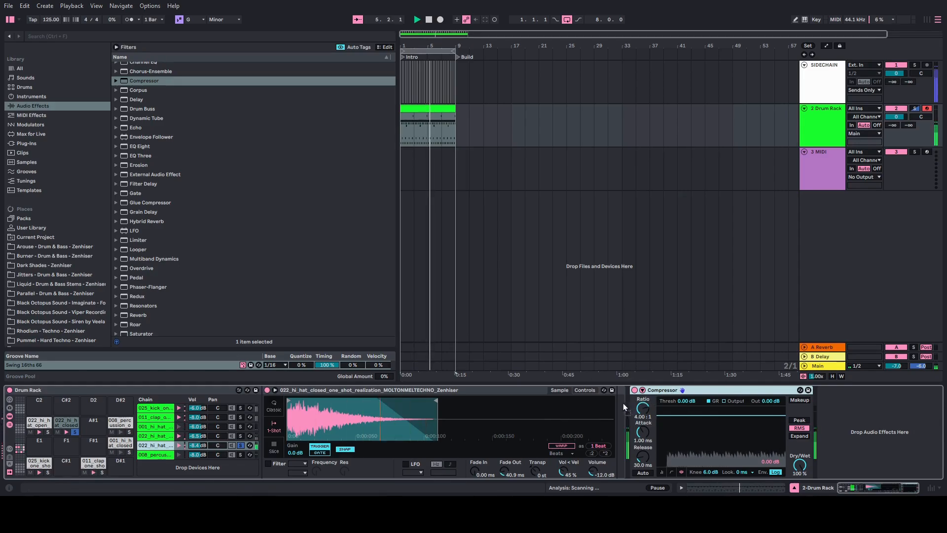
drag(622, 403, 615, 403)
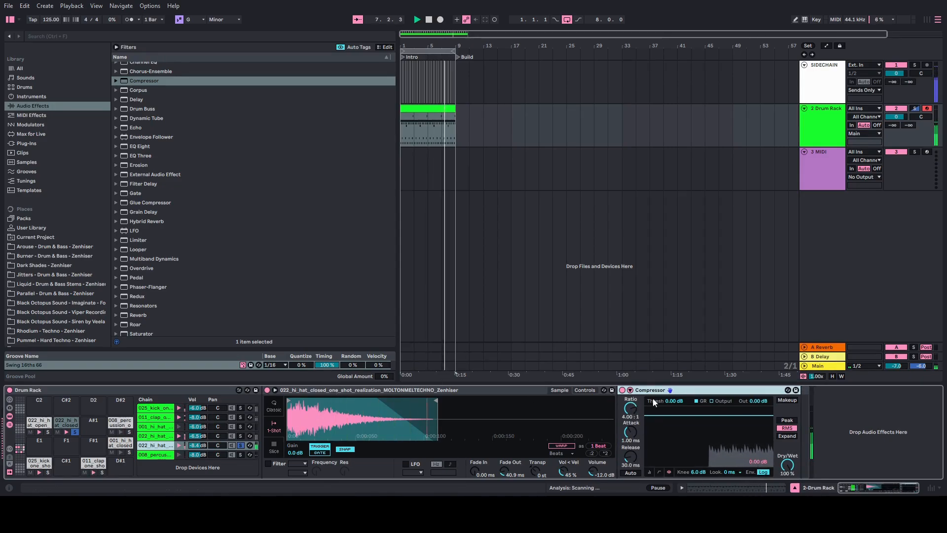
Enable the hi-hat compressor's sidechain and take its audio input from the SIDECHAIN track.
click(630, 390)
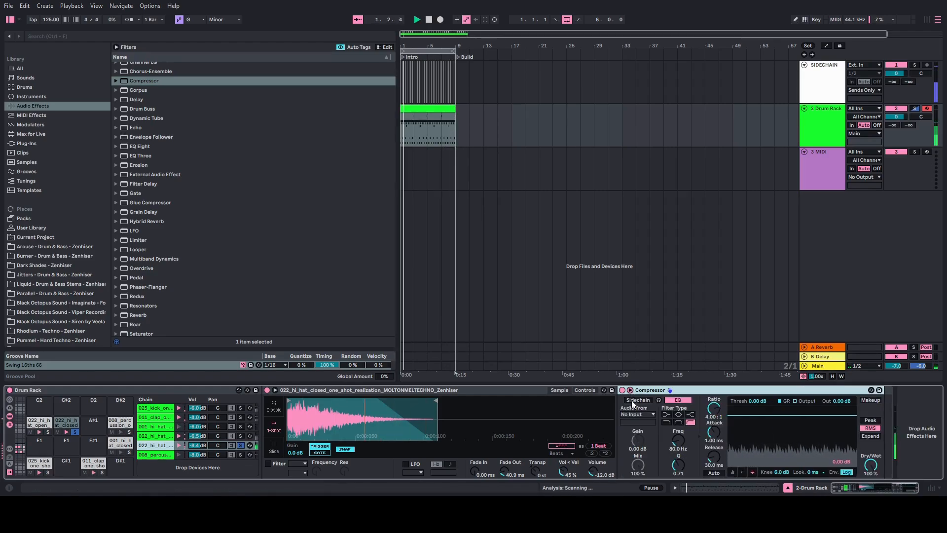
click(631, 401)
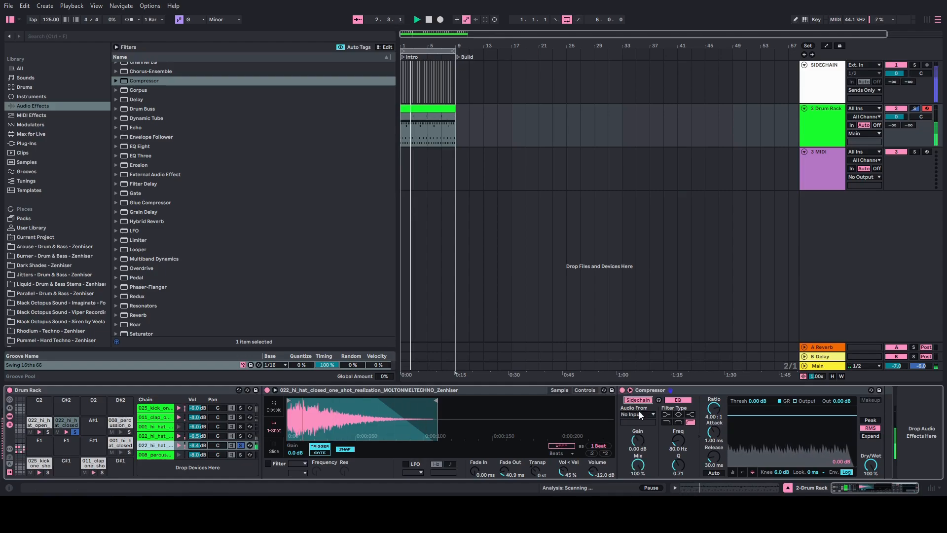
click(637, 414)
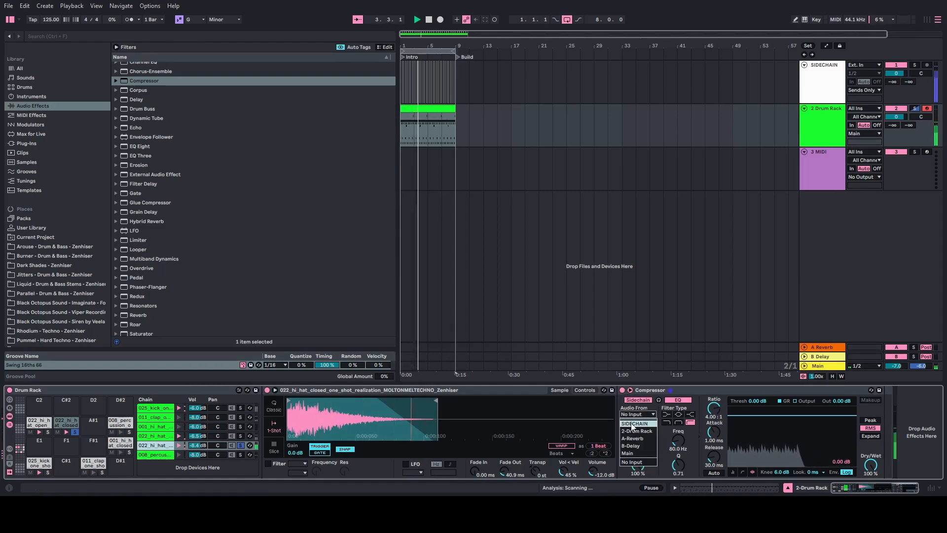
click(633, 424)
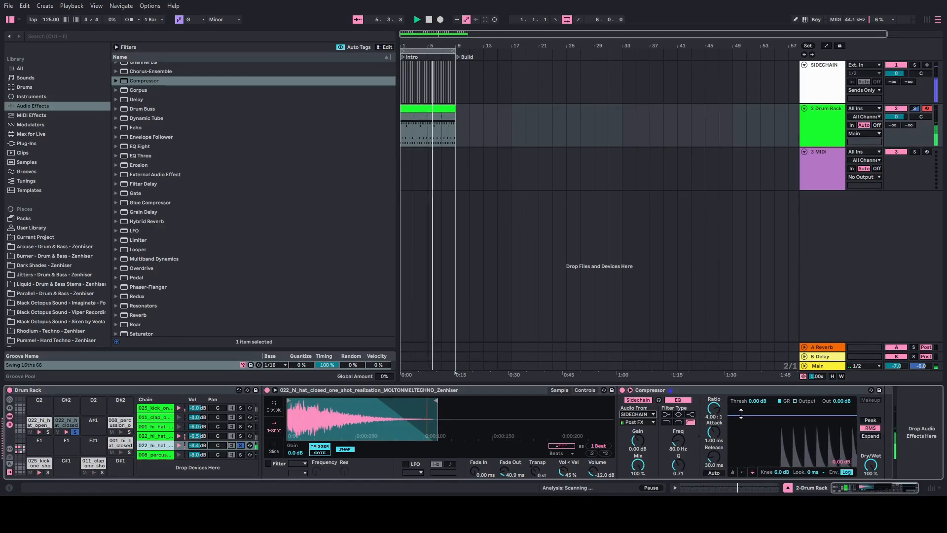
Set the hi-hat compressor's ratio to 2:1 and its attack to 2 ms.
click(717, 417)
text(2)
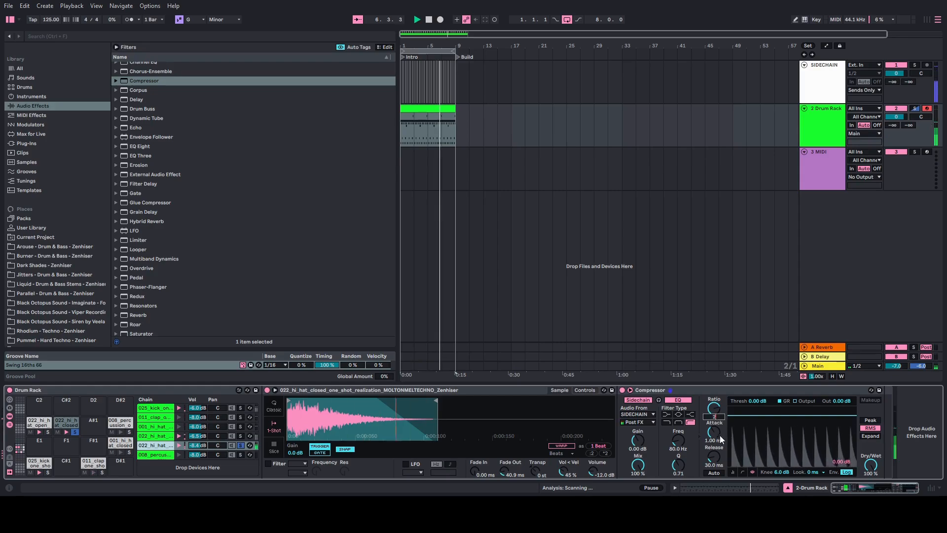
click(710, 441)
text(.2)
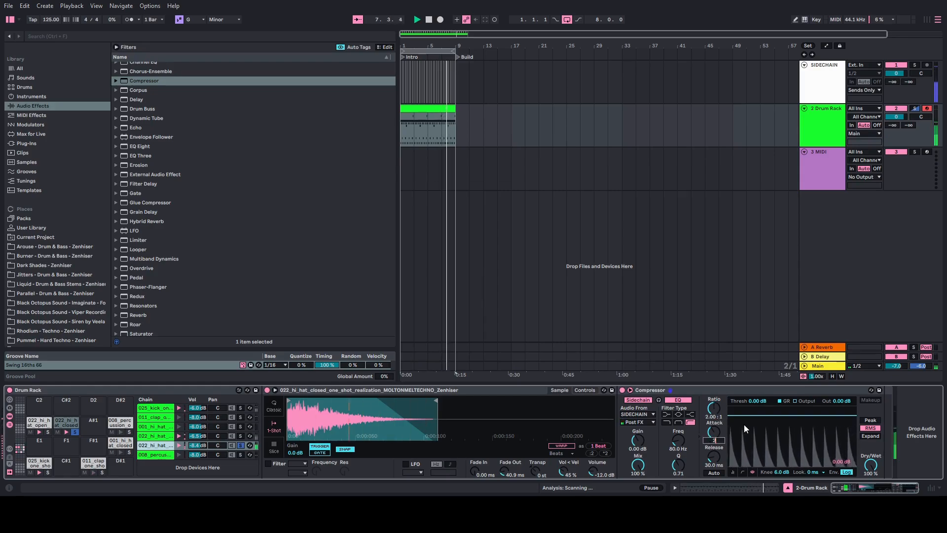
click(722, 389)
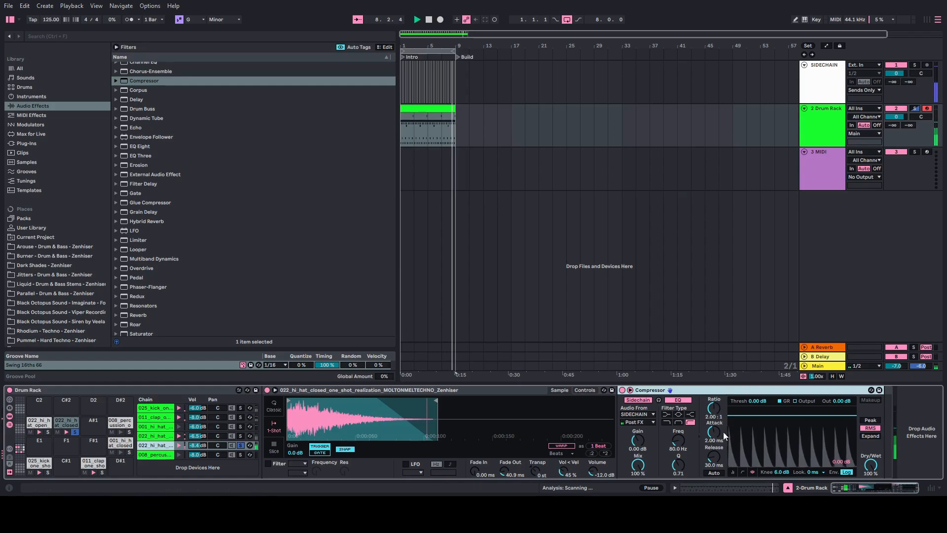
Using the compressor's level meters, set its threshold to about -37.2 dB, release to 11.8 ms and attack to 0.80 ms.
click(733, 472)
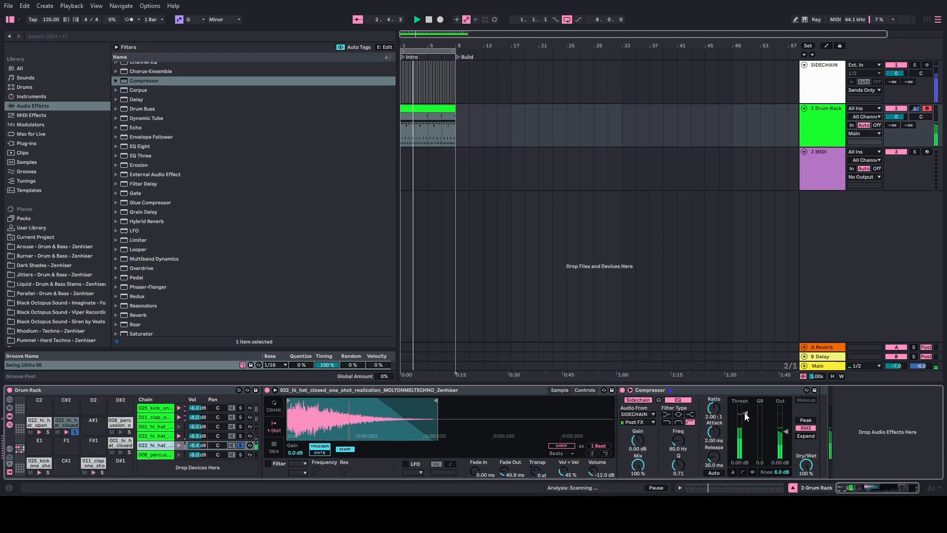
drag(745, 417, 745, 444)
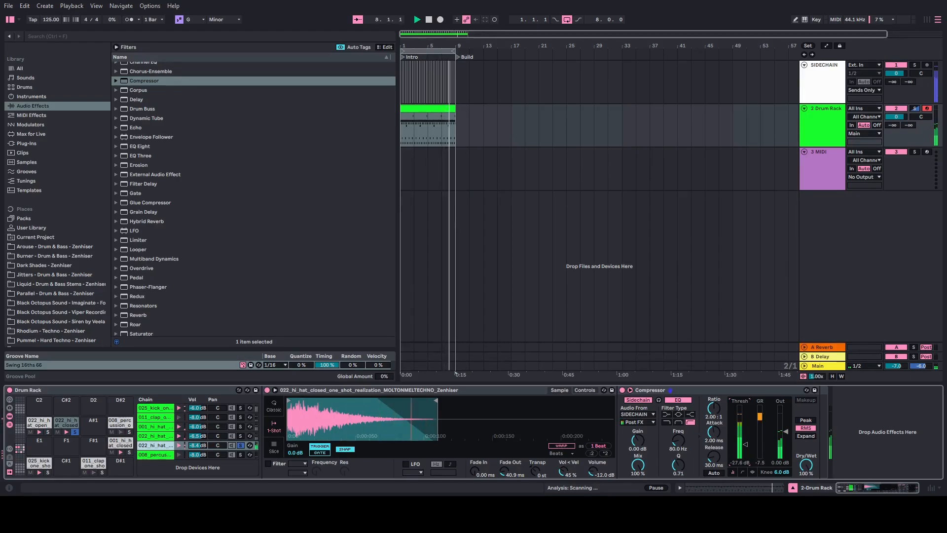
click(713, 472)
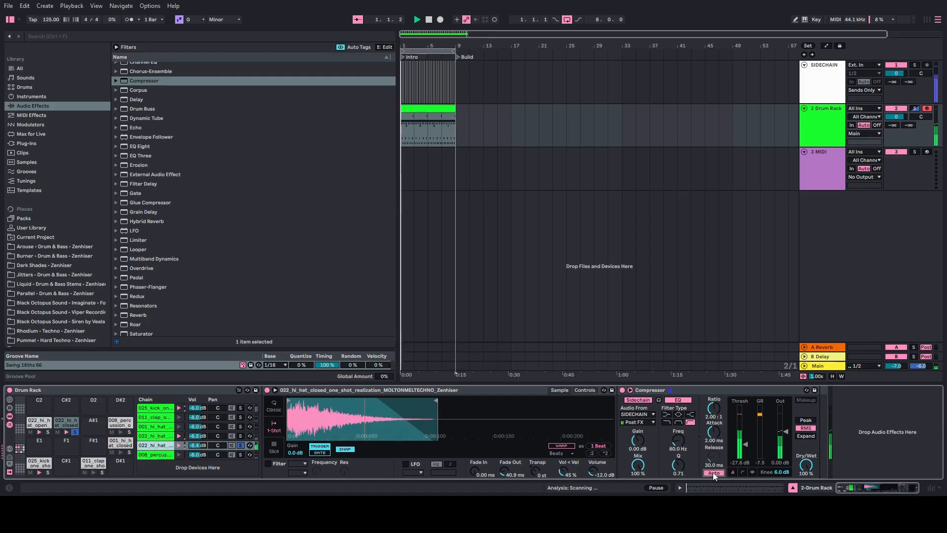
click(713, 472)
mouse_move(713, 456)
mouse_down()
mouse_move(713, 468)
mouse_move(713, 439)
mouse_move(713, 466)
mouse_up()
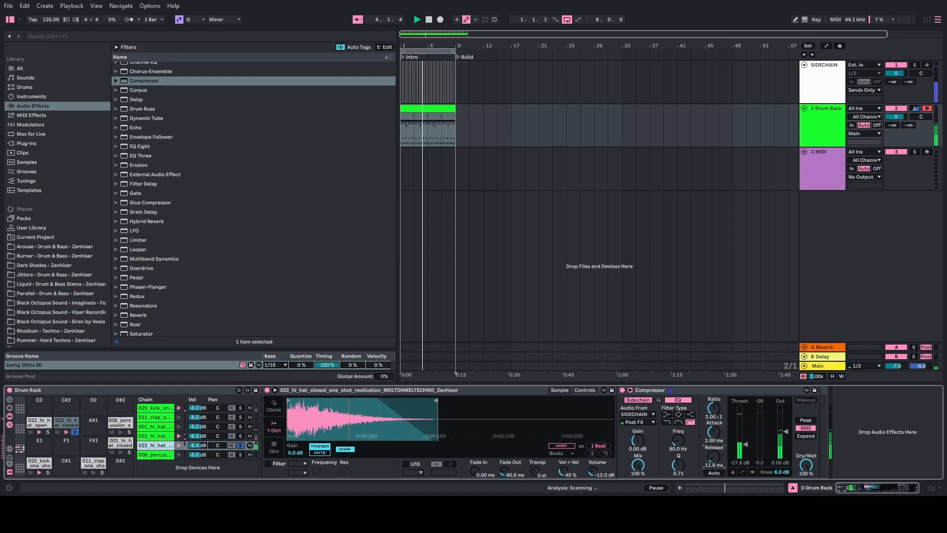
mouse_move(712, 434)
mouse_down()
mouse_move(713, 444)
mouse_move(745, 447)
mouse_up()
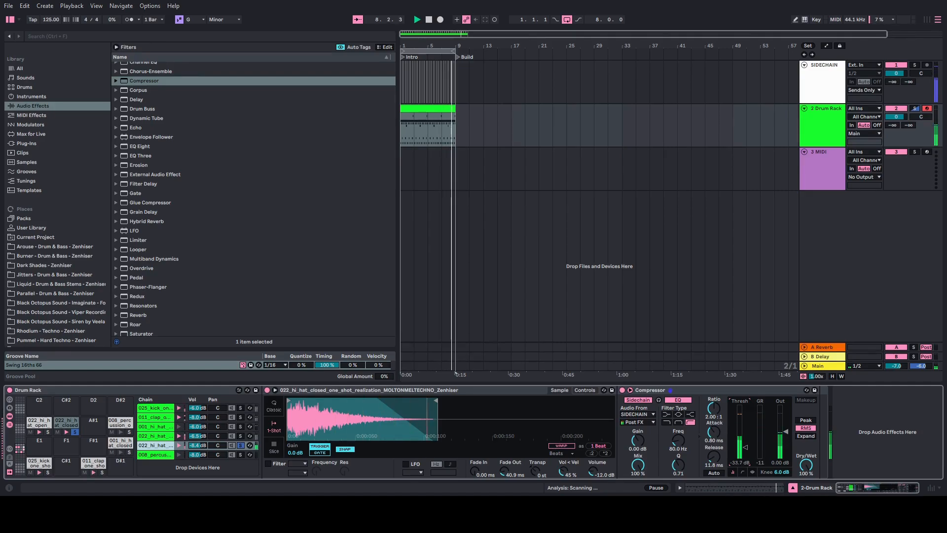
Unsolo the closed hi-hat, stop playback and open the eight-bar drum clip's notes.
click(241, 445)
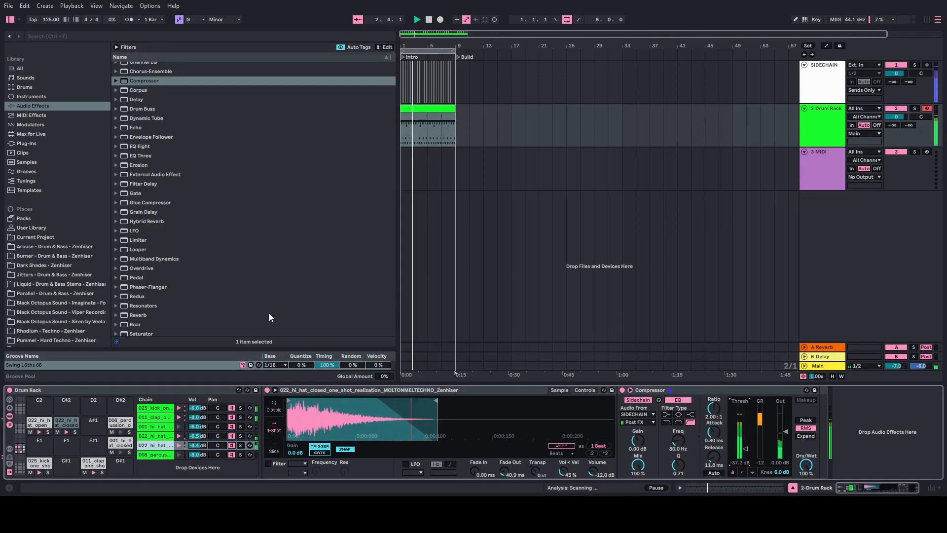
click(429, 20)
double_click(420, 107)
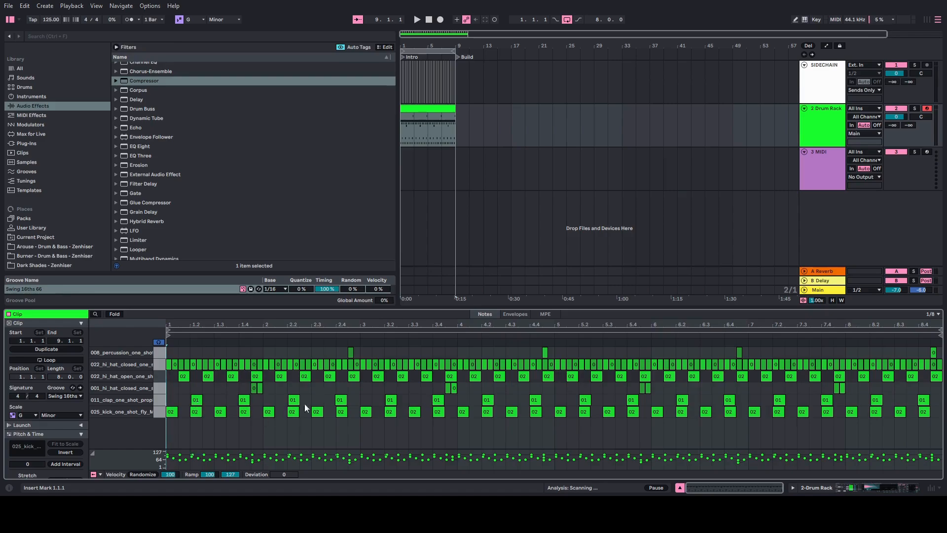
click(416, 115)
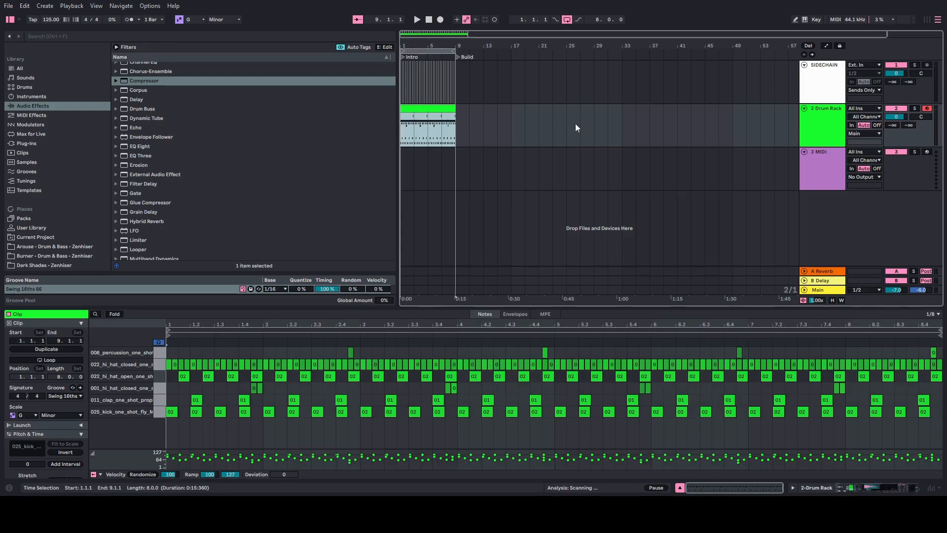
Load Xfer Records' Serum 2 onto the empty third MIDI track and move its plug-in window clear of the screen's edge.
click(810, 128)
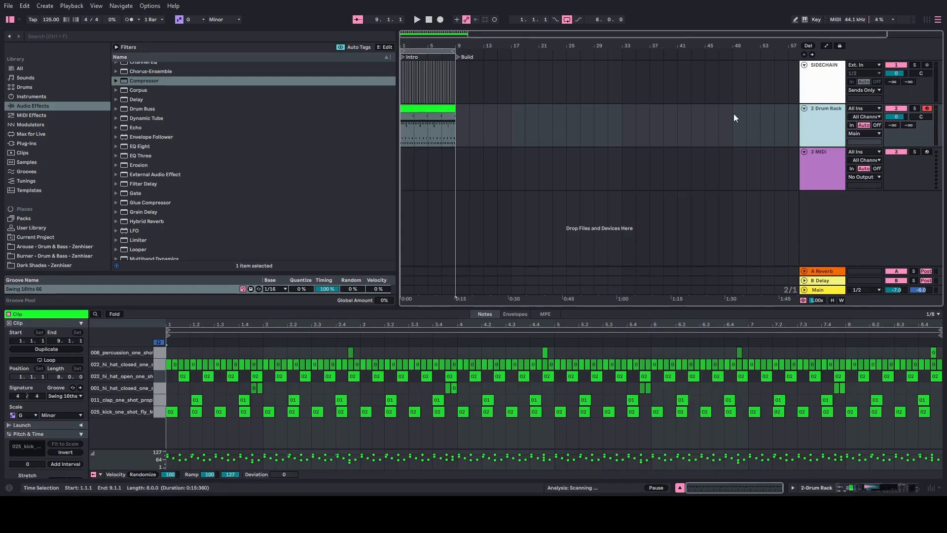
click(819, 169)
click(818, 133)
click(821, 171)
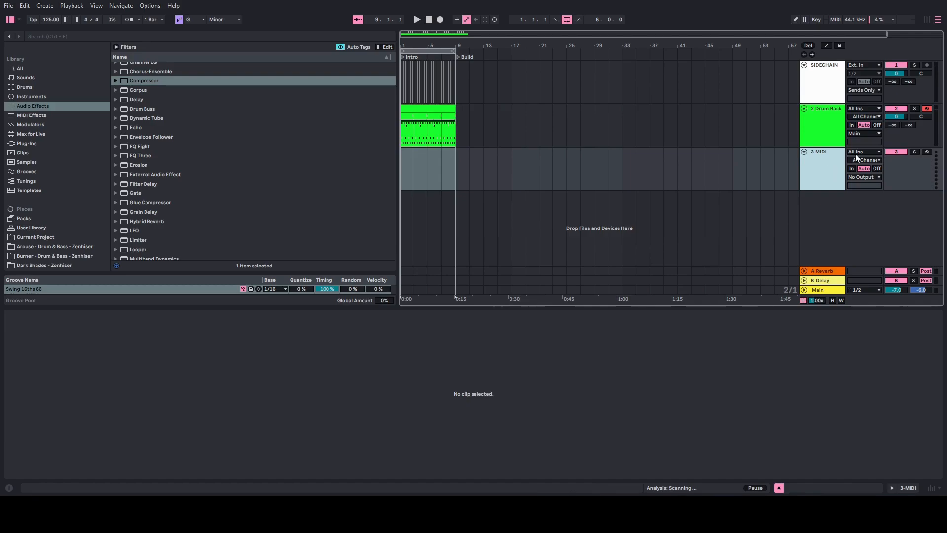
click(14, 146)
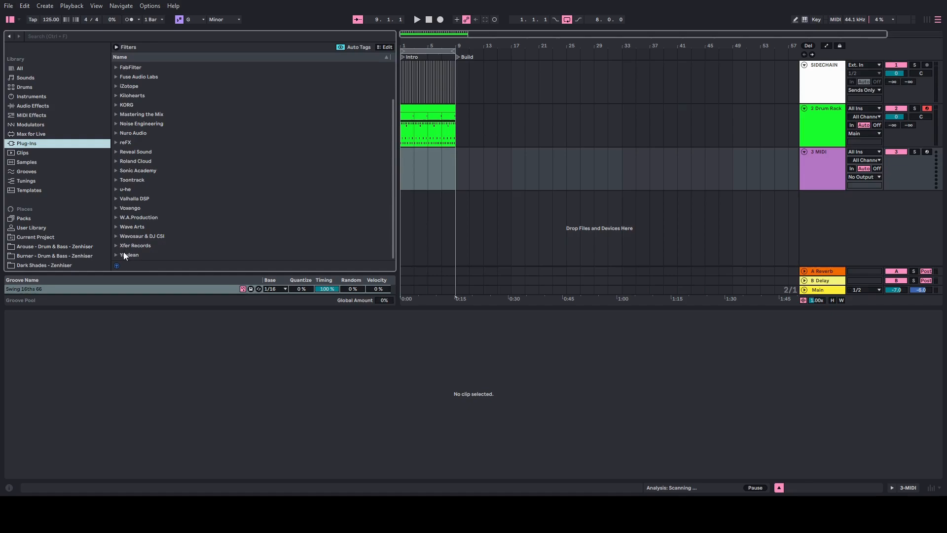
click(123, 246)
drag(139, 246, 739, 185)
drag(433, 181, 747, 168)
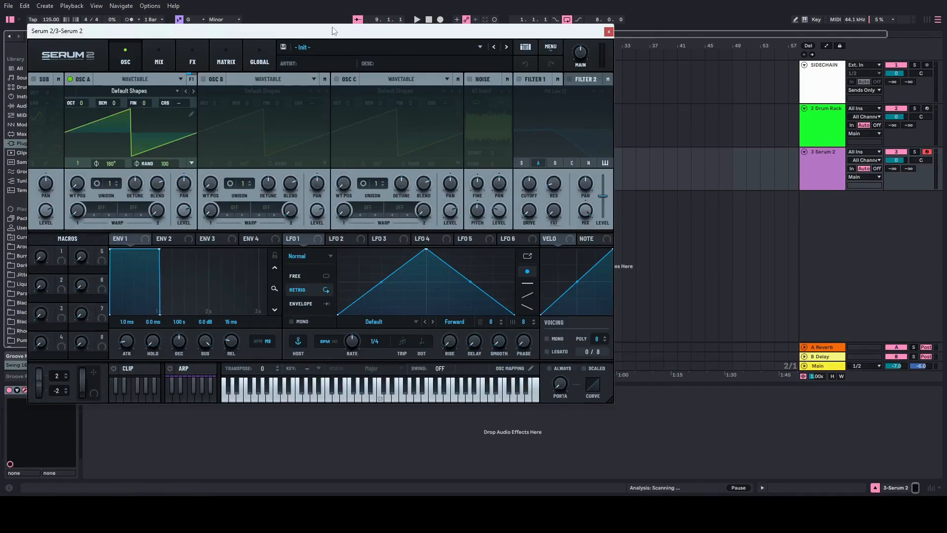
drag(333, 30, 402, 110)
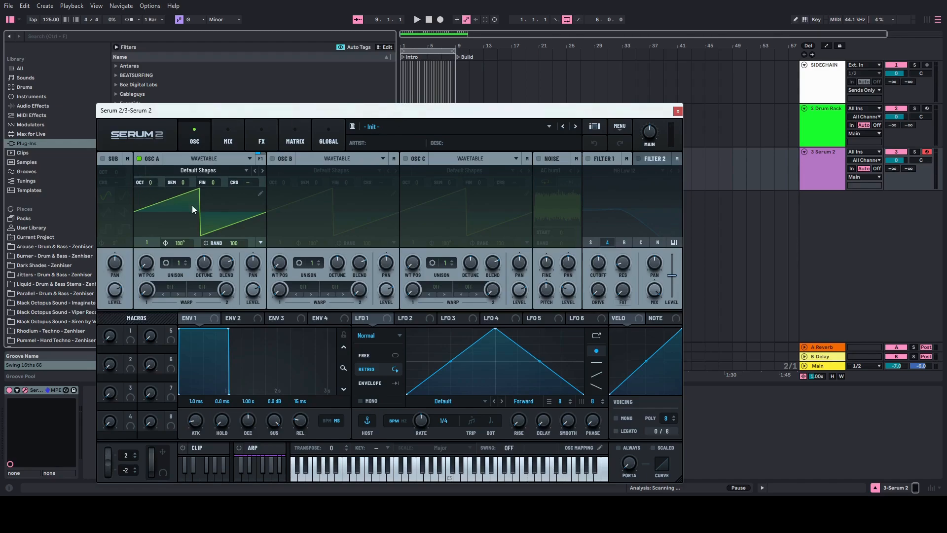
Browse the wavetable categories for oscillator A and load the Basic Shapes wavetable from the Analog category.
click(194, 171)
mouse_move(190, 183)
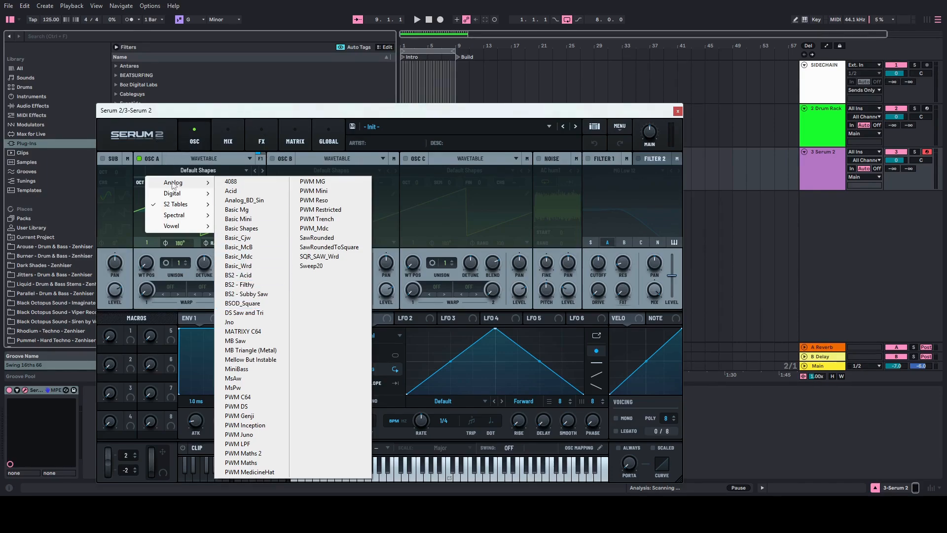
mouse_move(175, 197)
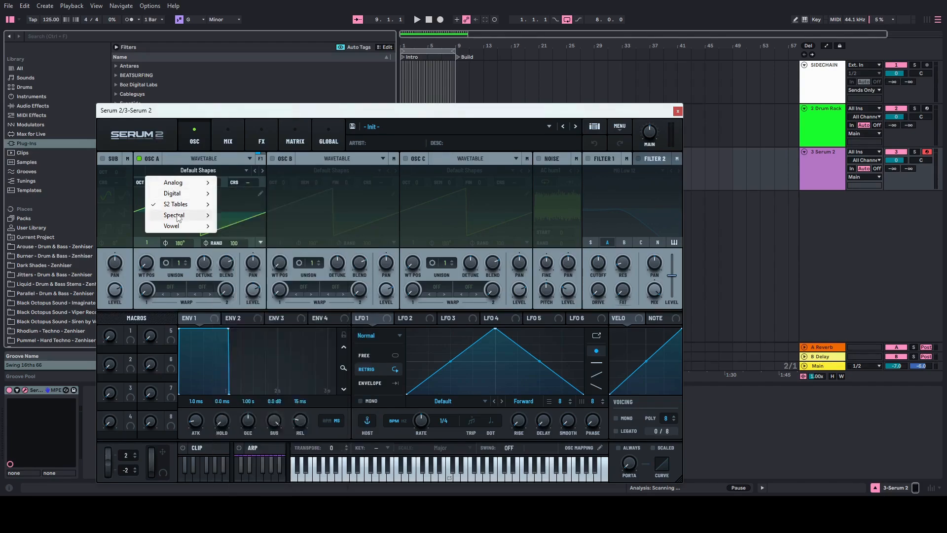
mouse_move(178, 218)
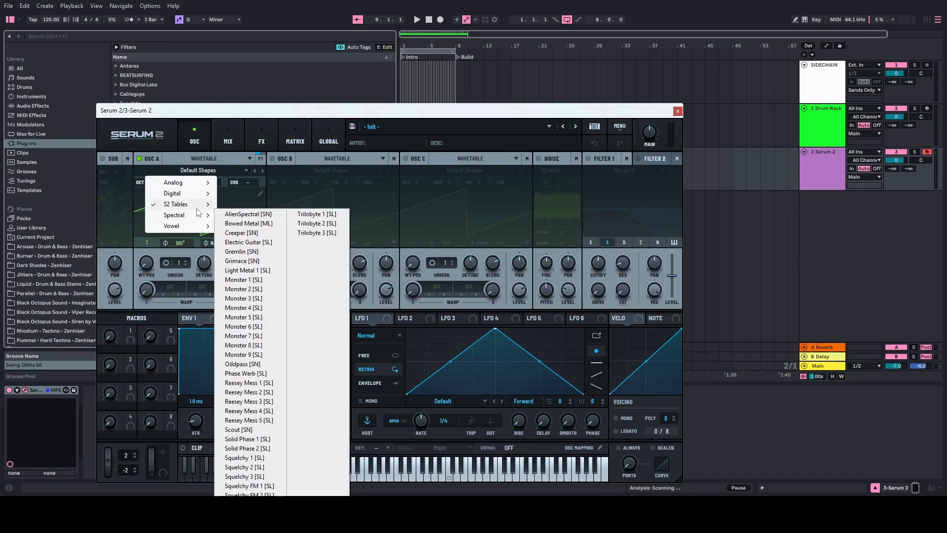
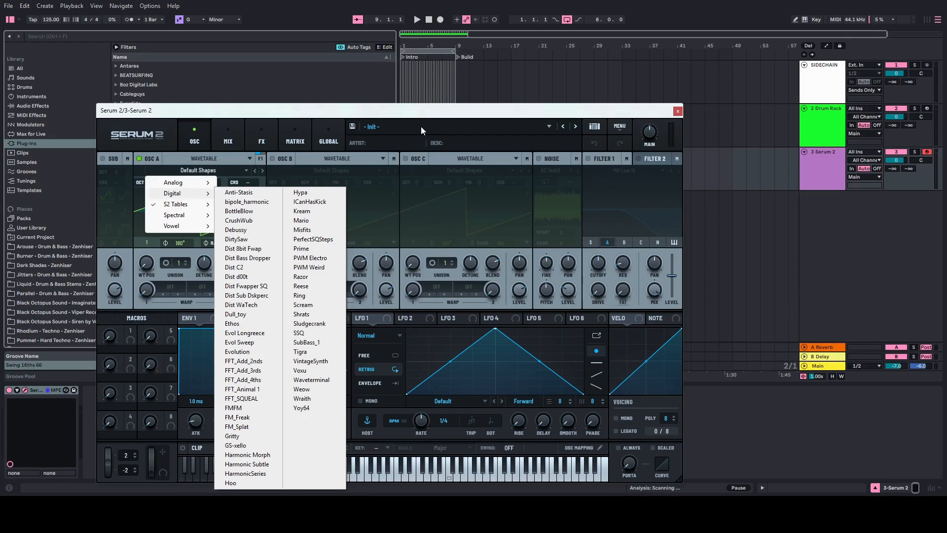
mouse_move(176, 184)
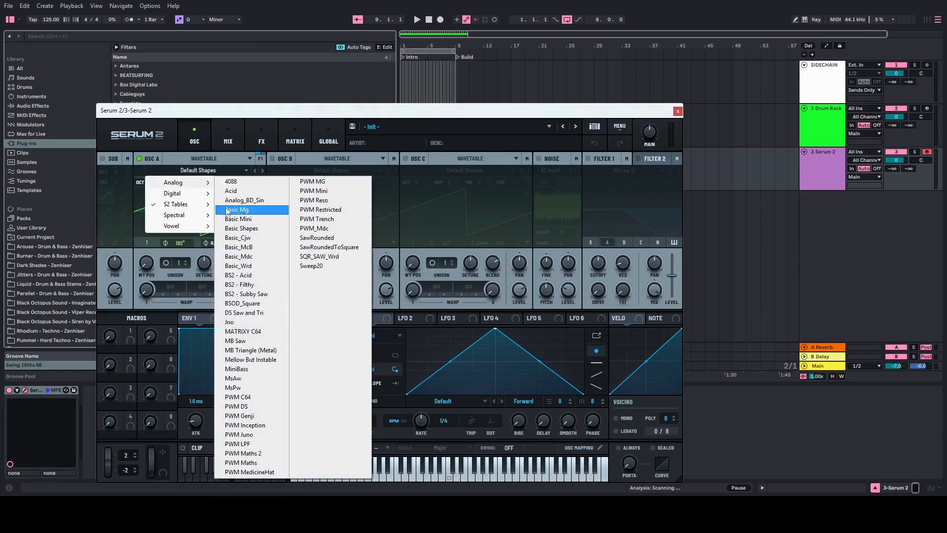
click(253, 231)
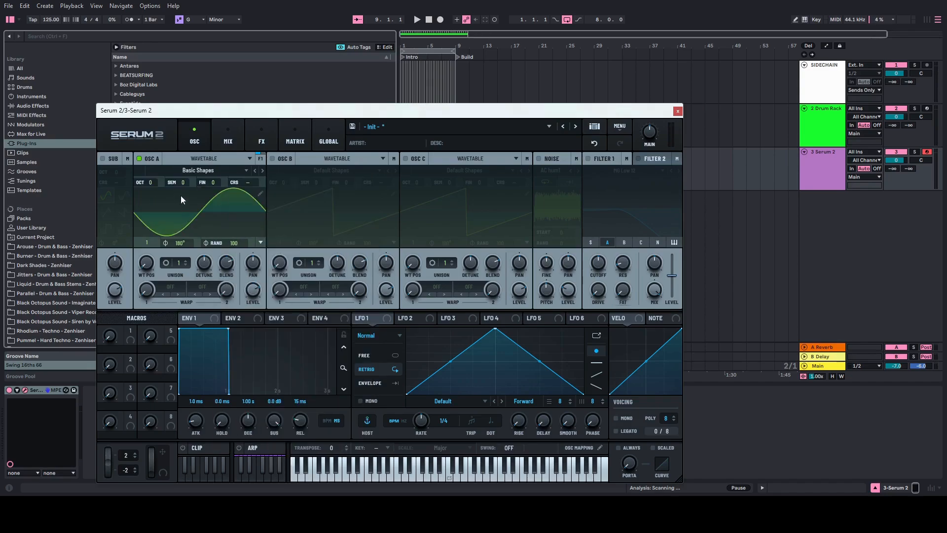
Lower oscillator A to octave -2 and shape Env 1 with a decay of about 714 ms and a sustain of about -36.1 dB.
drag(151, 182, 158, 211)
mouse_move(150, 183)
mouse_down()
mouse_move(154, 191)
mouse_move(149, 180)
mouse_up()
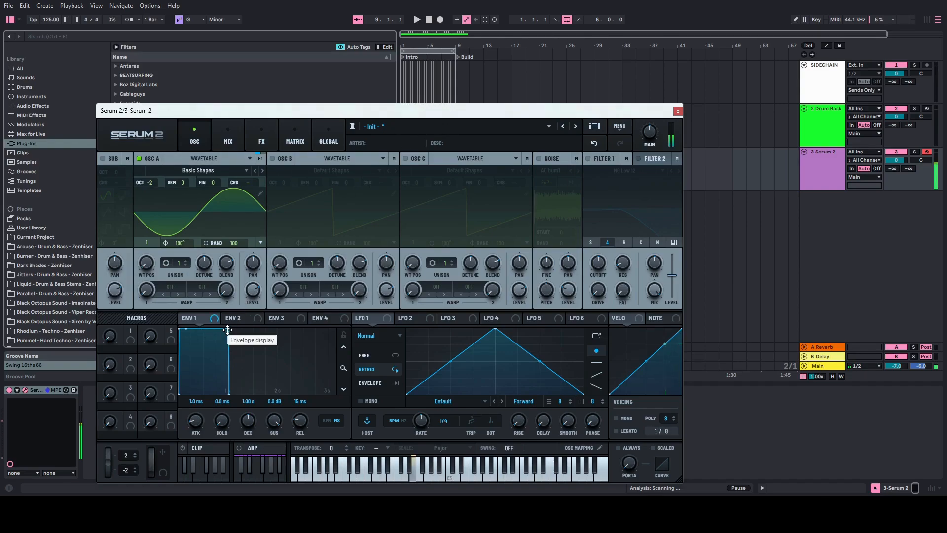
drag(224, 329, 207, 389)
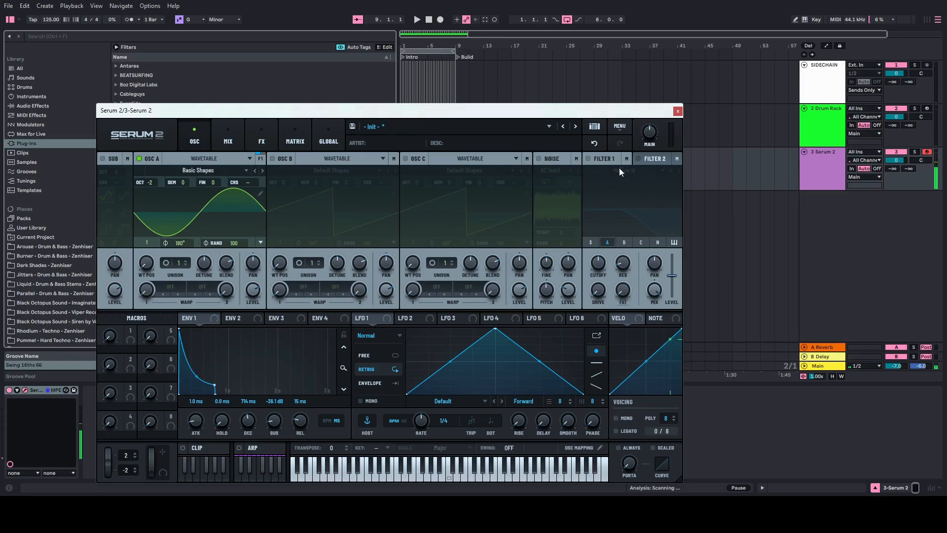
Enable Filter 1 with the MG Low 12 type, lower its cutoff and assign Env 1 to modulate the cutoff.
click(588, 158)
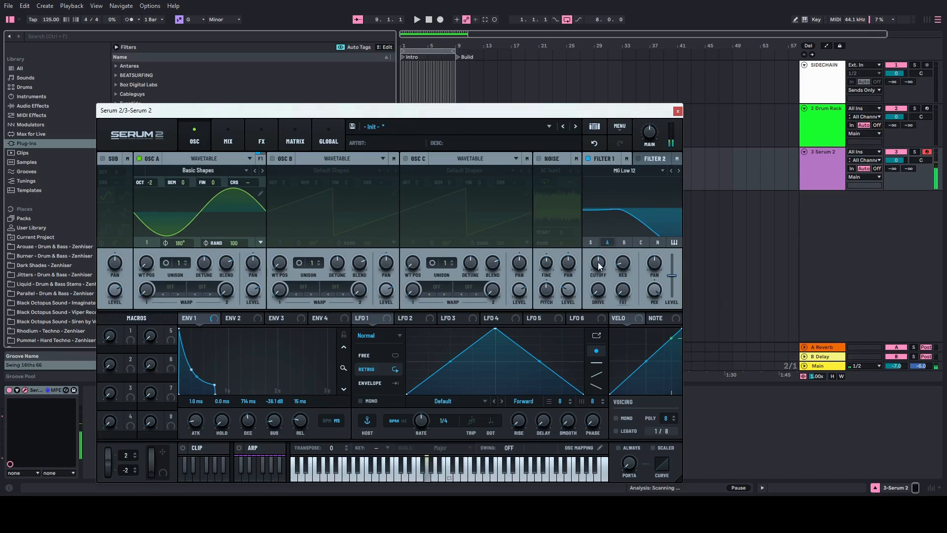
drag(599, 267, 595, 266)
drag(195, 318, 601, 288)
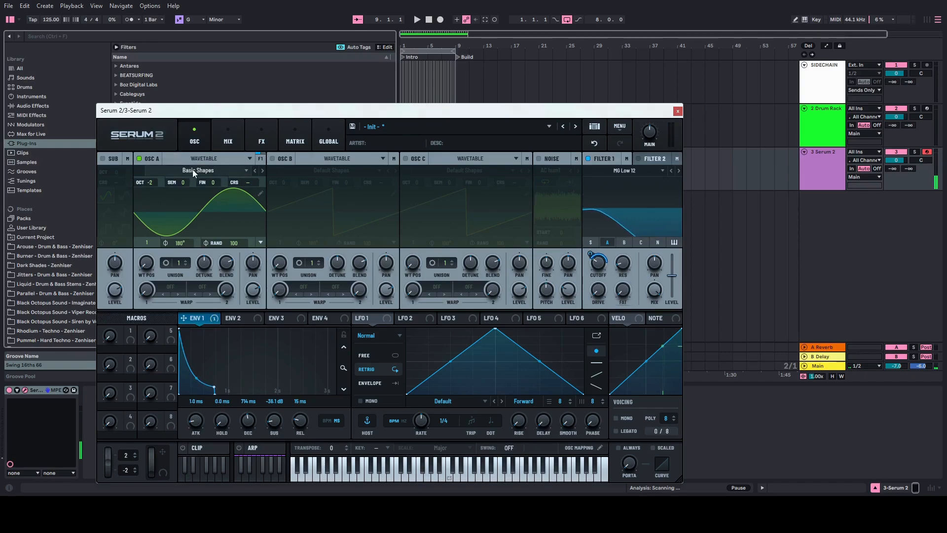
Switch oscillator A's wavetable to Basic_Cjw and raise the Main track volume to -5.3 dB.
click(262, 170)
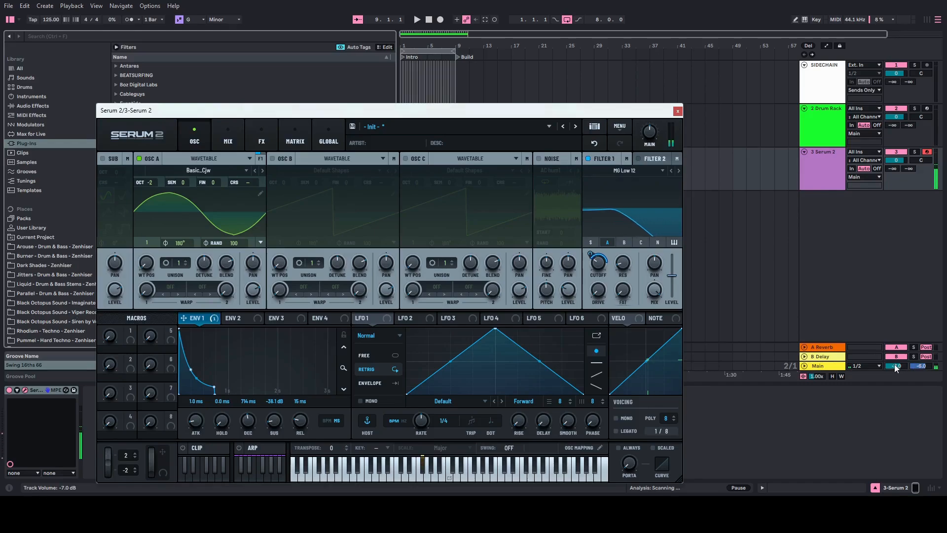
drag(894, 365, 895, 360)
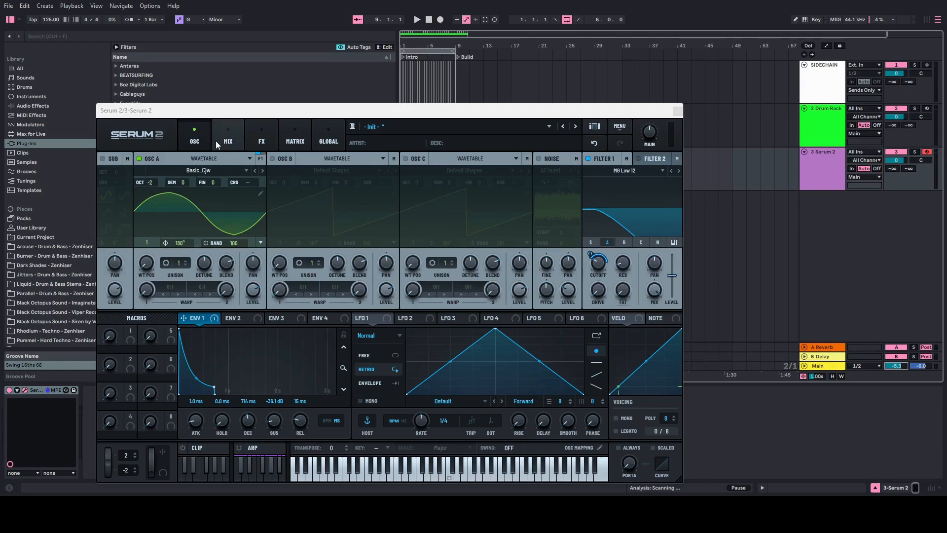
Enable oscillator B with the Subby Roller wavetable from the S2 Tables Analog set, at octave -1 and routed through Filter 1.
click(272, 158)
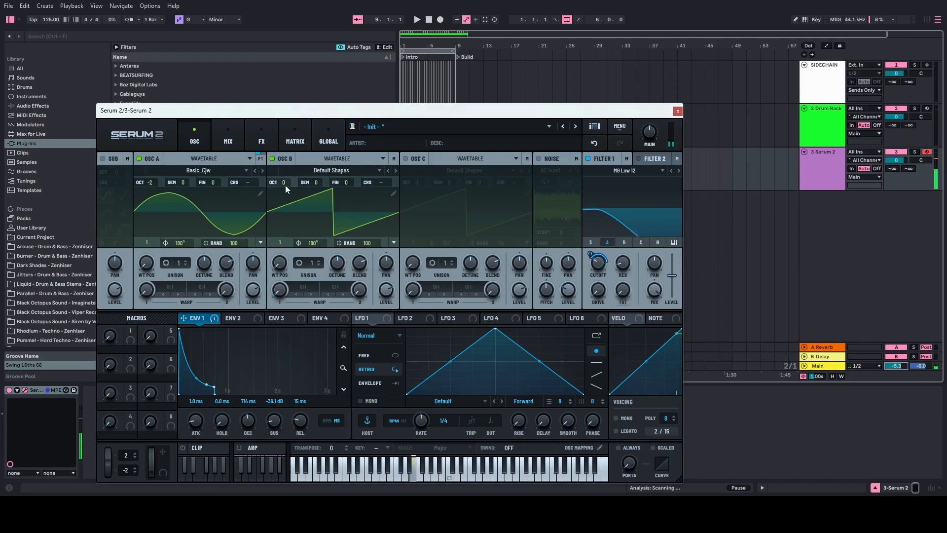
click(321, 172)
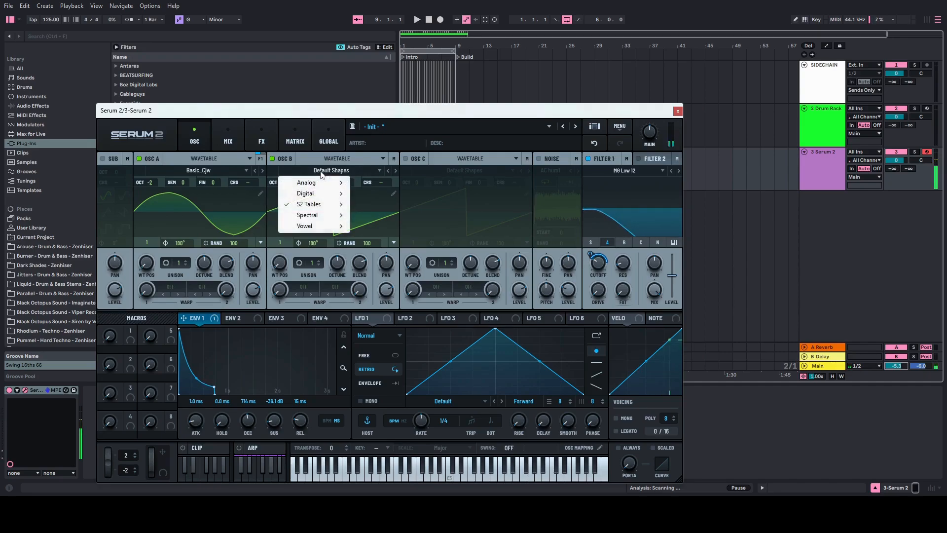
mouse_move(318, 185)
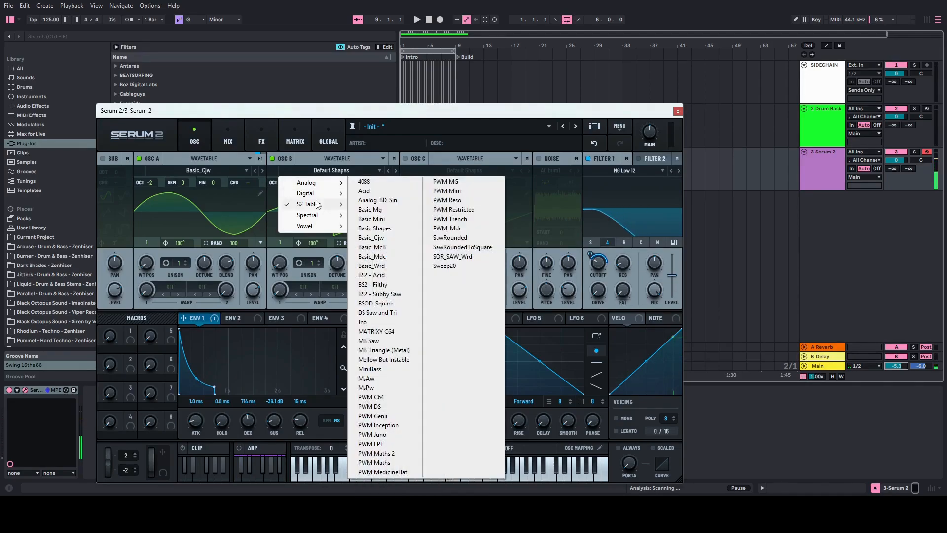
mouse_move(317, 205)
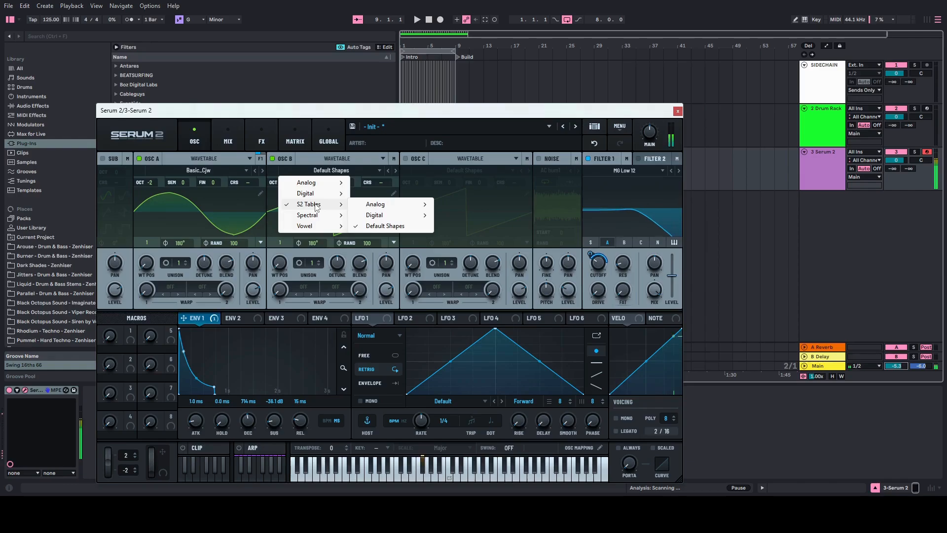
mouse_move(390, 204)
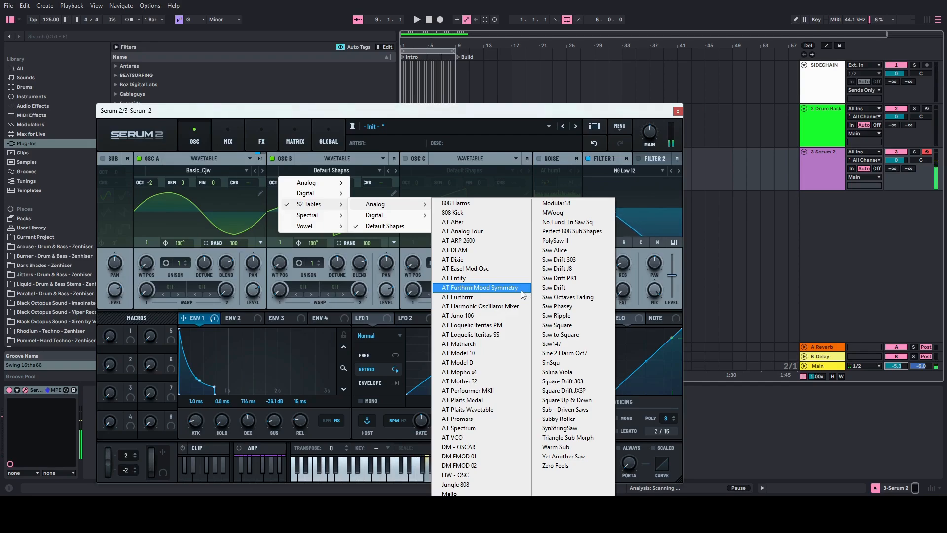
click(560, 419)
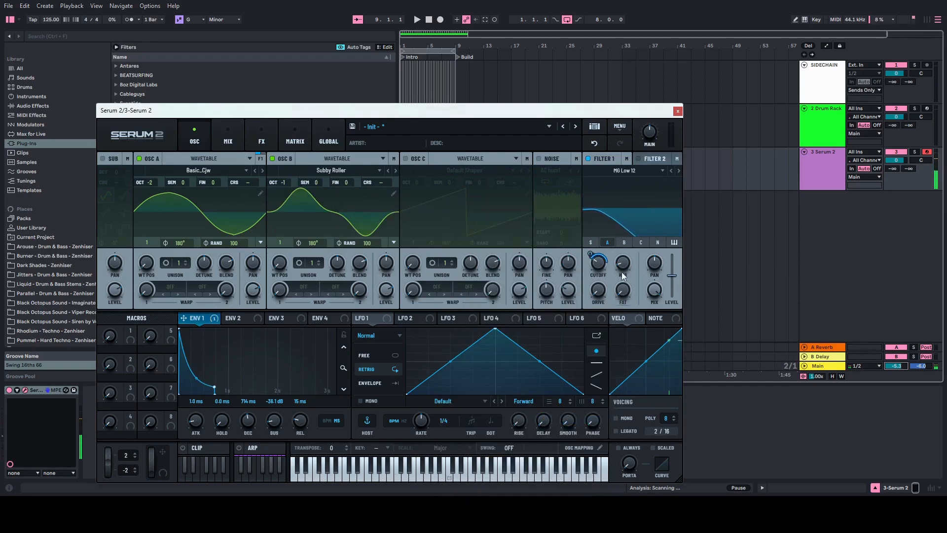
click(623, 242)
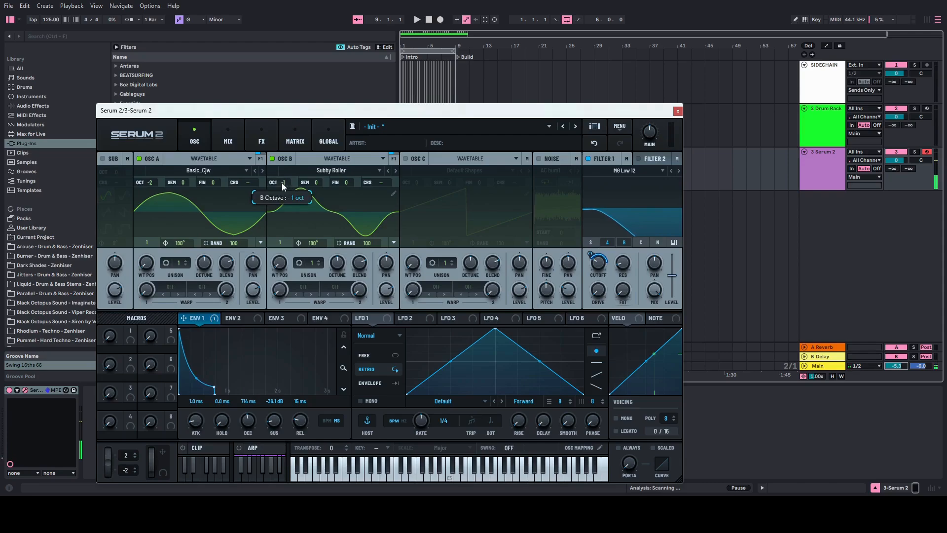
mouse_move(283, 183)
mouse_down()
mouse_move(292, 208)
mouse_move(286, 191)
mouse_up()
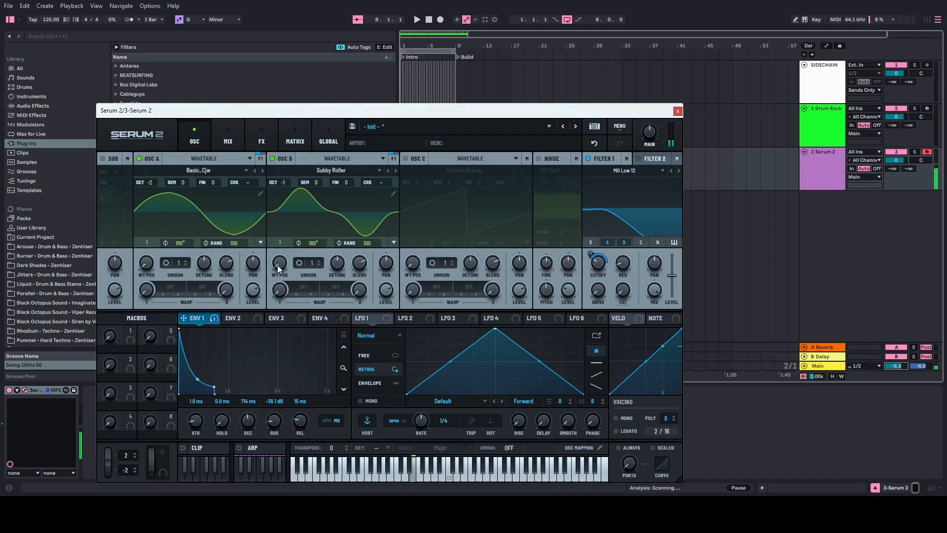
Raise oscillator B's wavetable position and set oscillator A's wavetable position to 180.
drag(277, 264, 273, 221)
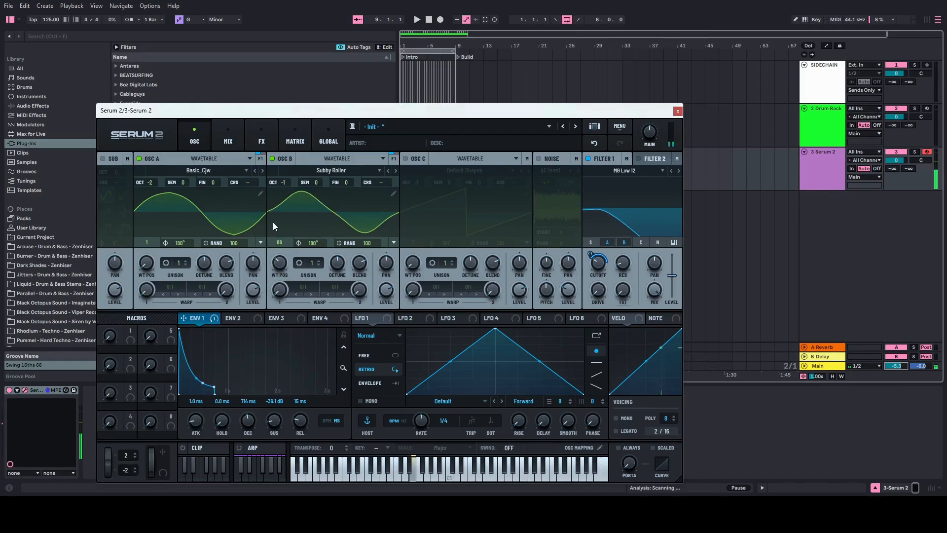
drag(147, 263, 146, 181)
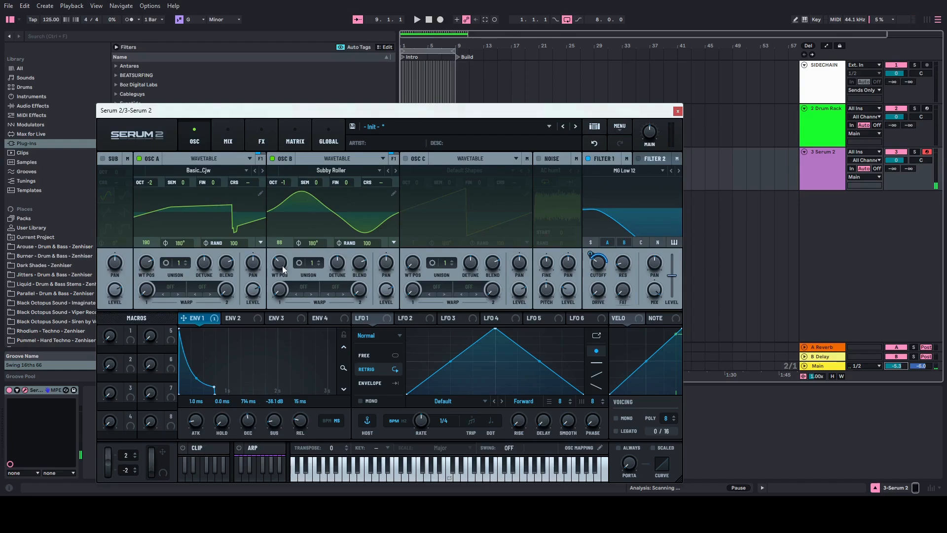
Add a reverb effect to the main chain, set to the Hall type with a mix of about 11%.
click(261, 138)
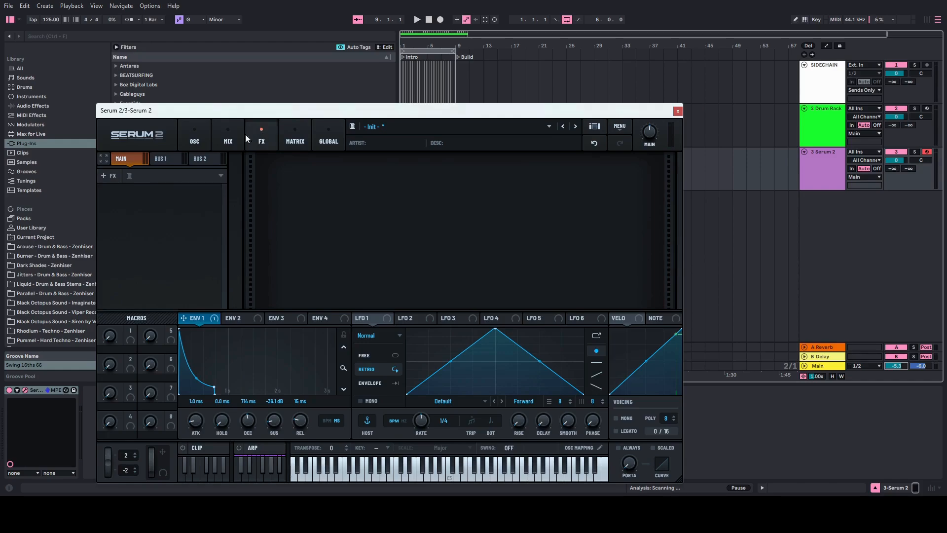
click(108, 175)
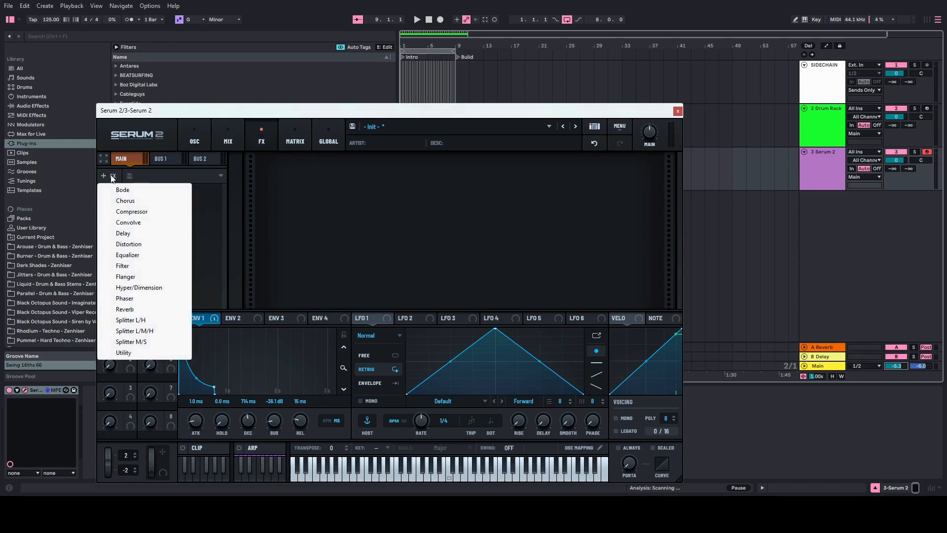
click(134, 312)
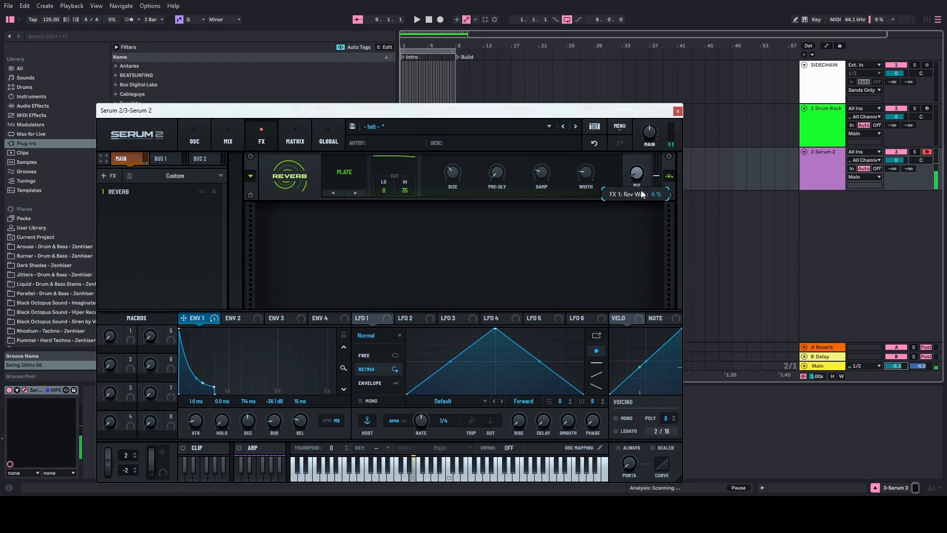
click(352, 193)
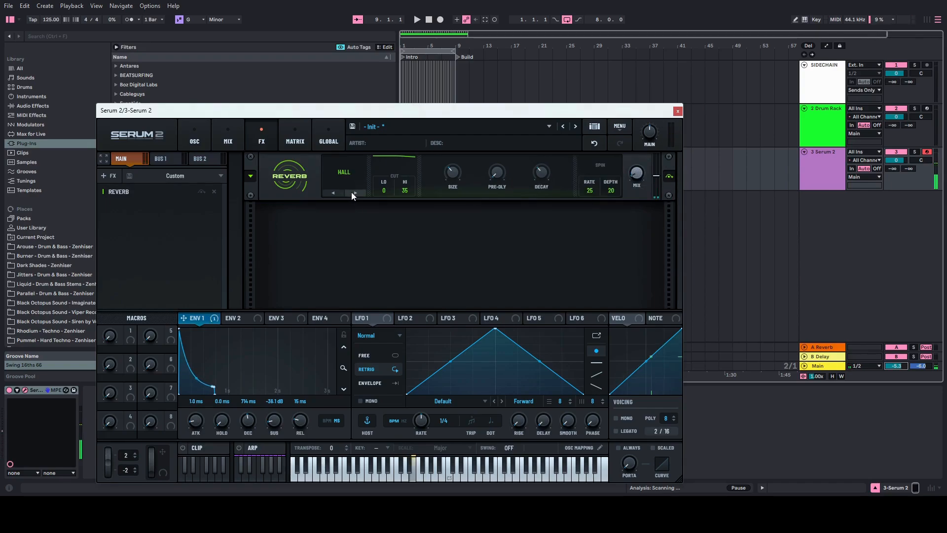
mouse_move(636, 171)
mouse_down()
mouse_move(634, 135)
mouse_move(640, 163)
mouse_up()
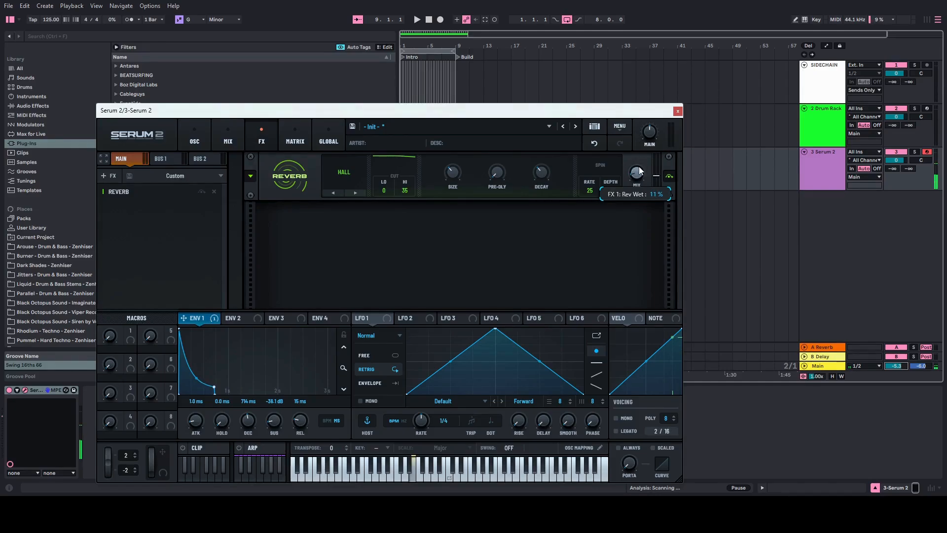
Adjust the reverb's pre-delay and set its low cut to 71 and high cut to 22.
drag(501, 175, 494, 156)
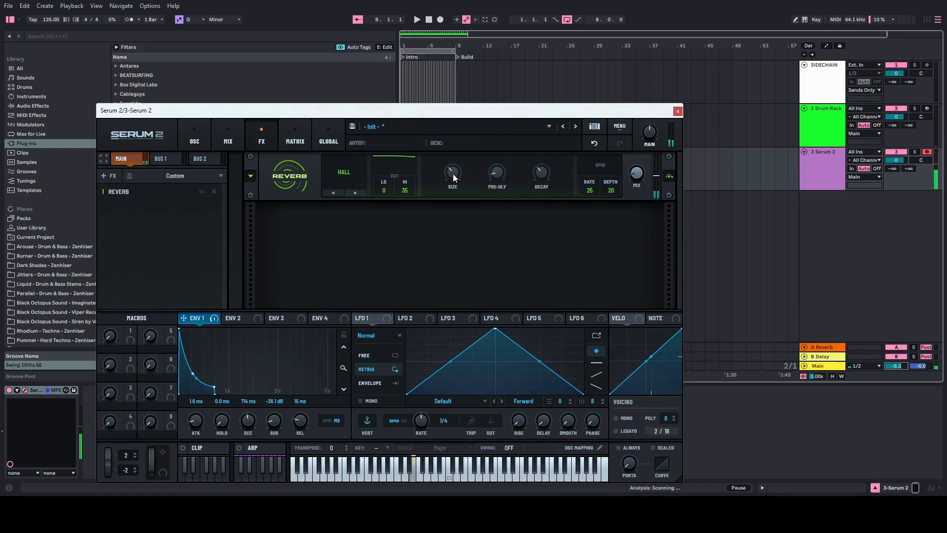
drag(385, 191, 394, 113)
drag(404, 191, 405, 209)
drag(631, 135, 631, 149)
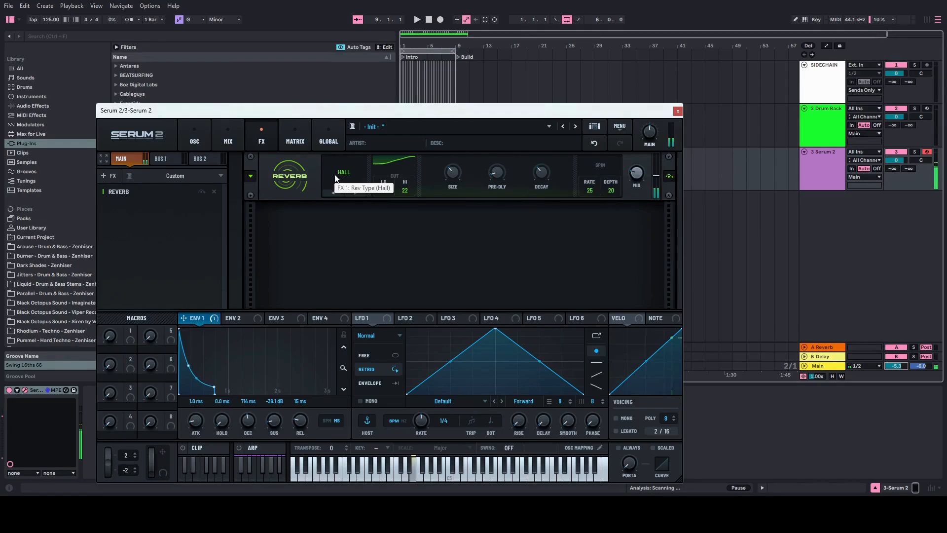
Add a compressor with a threshold of -21.7 dB, attack 9.8, release 95.4 and gain 8.0 dB.
click(105, 176)
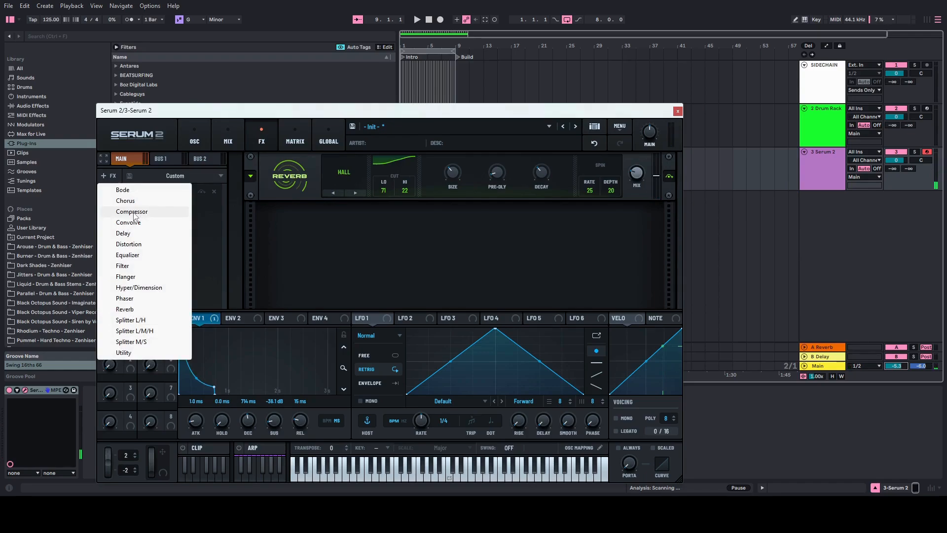
click(131, 212)
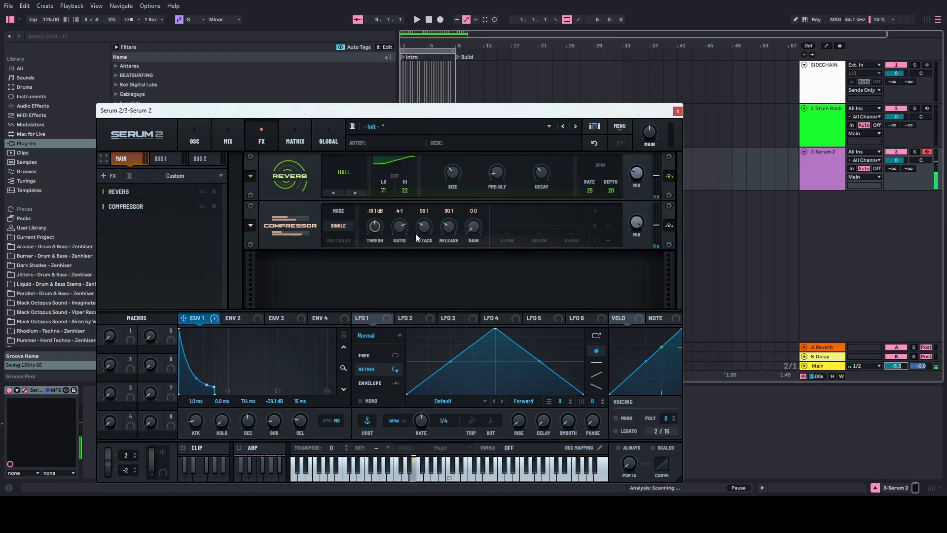
drag(400, 229, 466, 193)
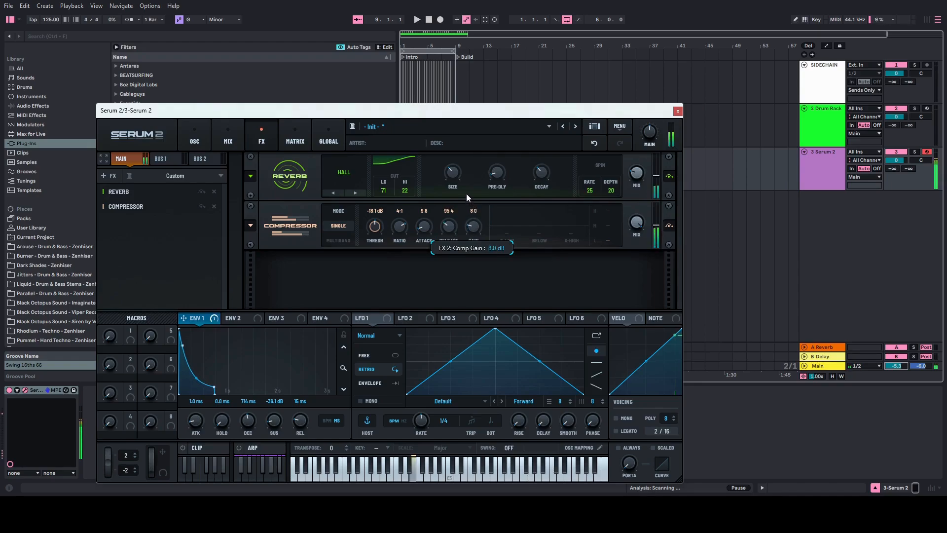
mouse_move(379, 223)
mouse_down()
mouse_move(381, 253)
mouse_move(376, 204)
mouse_move(376, 214)
mouse_up()
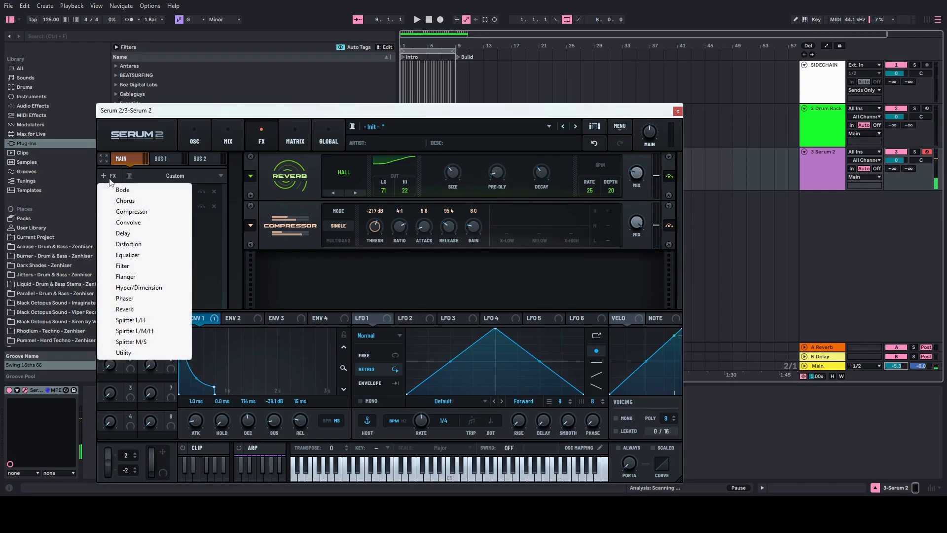
Add a ping-pong delay with reduced feedback and a mix of about 37%, raising its filter frequency and adjusting the filter Q.
click(124, 233)
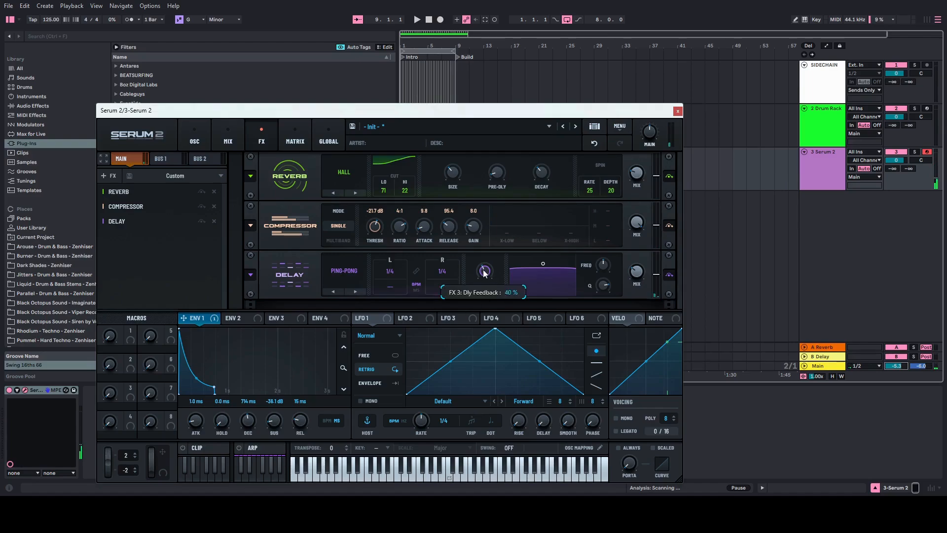
drag(484, 273, 487, 294)
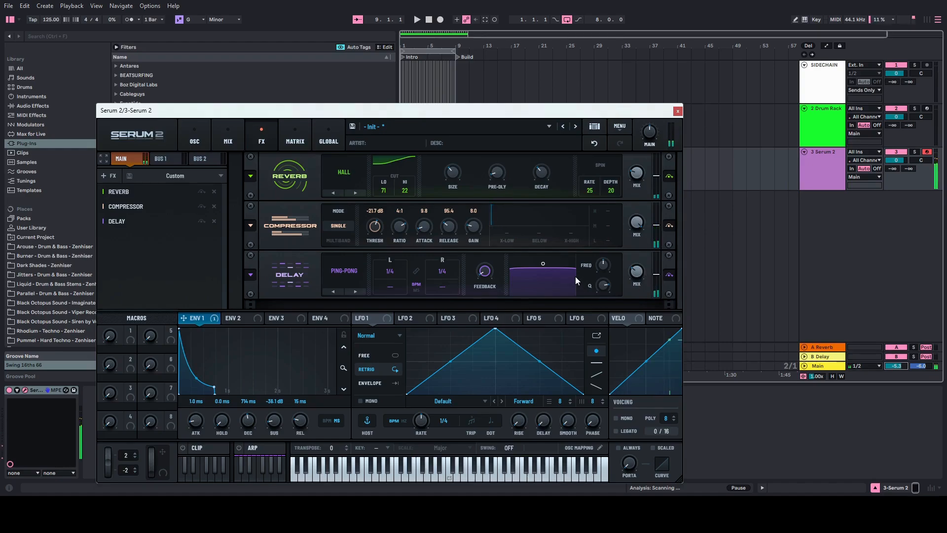
drag(646, 271, 640, 298)
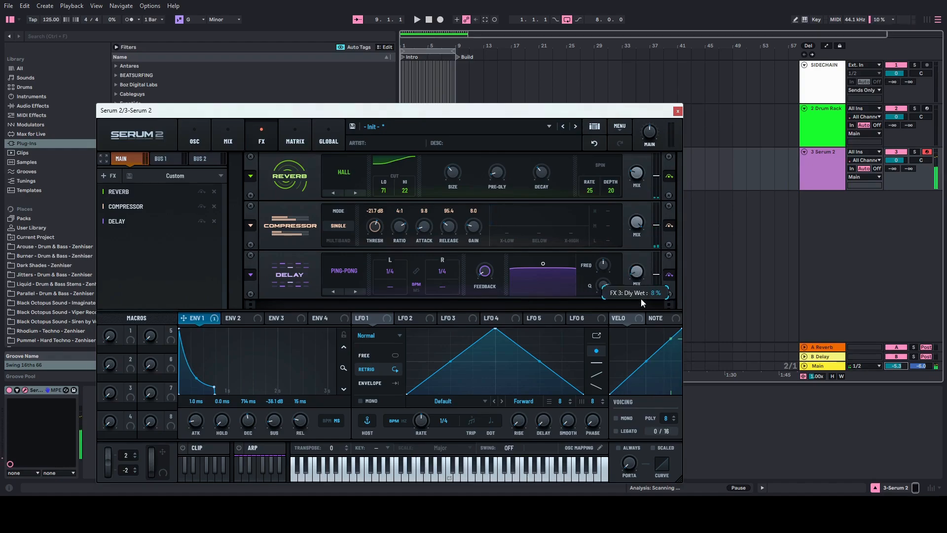
drag(600, 268, 607, 233)
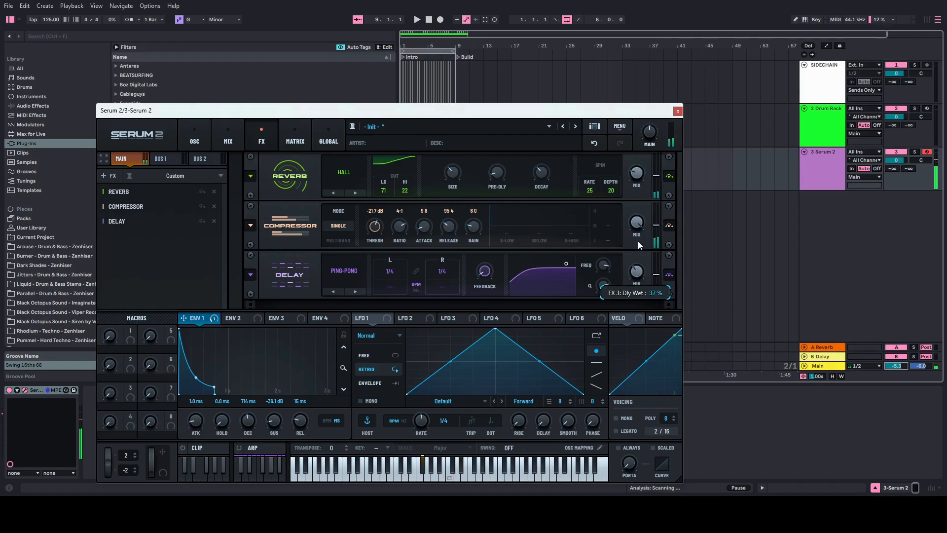
drag(604, 289, 602, 309)
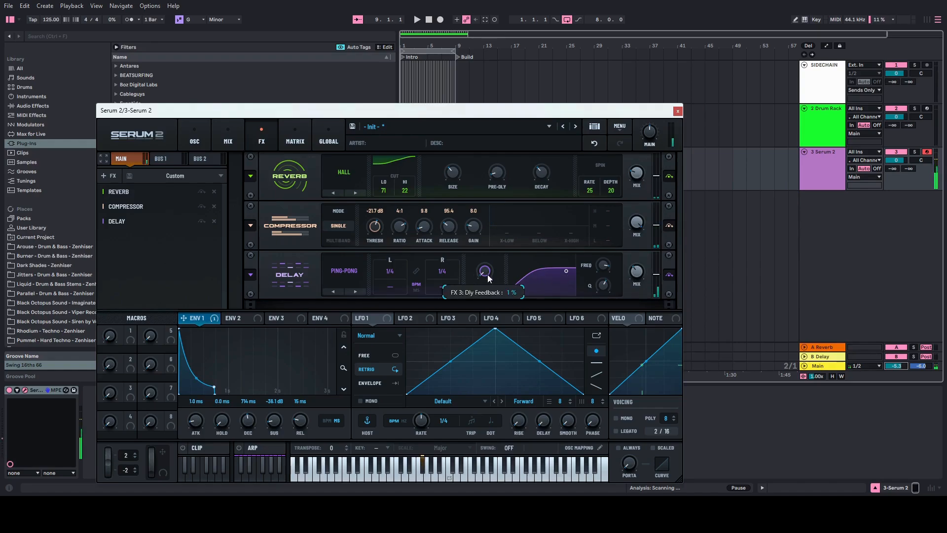
drag(487, 274, 485, 270)
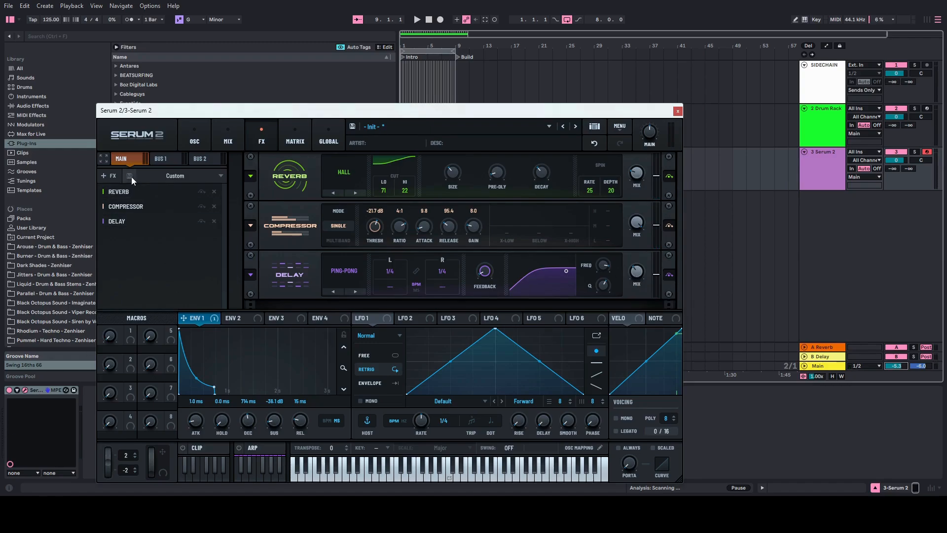
Close the synth window and create a consolidated 8-bar MIDI clip over the Intro section on the Serum 2 track.
click(678, 110)
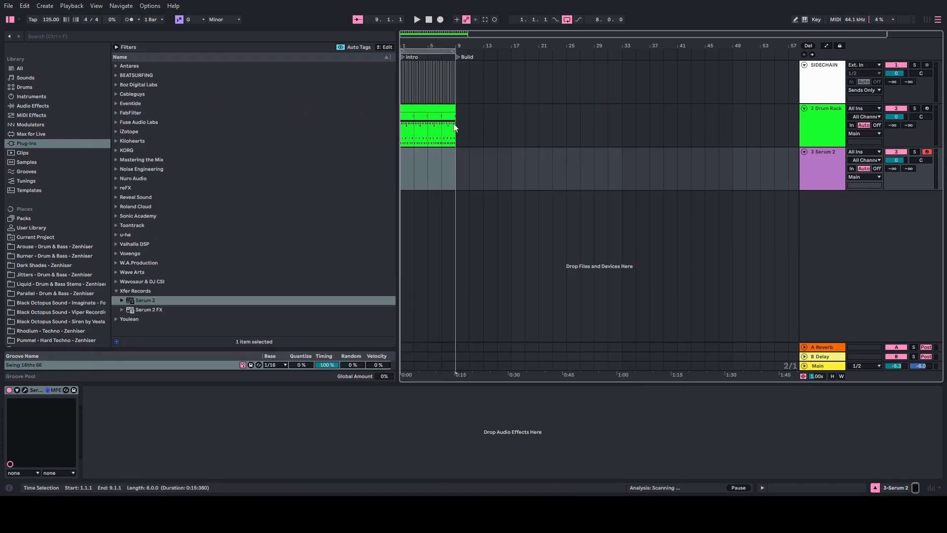
double_click(404, 155)
drag(412, 150, 456, 156)
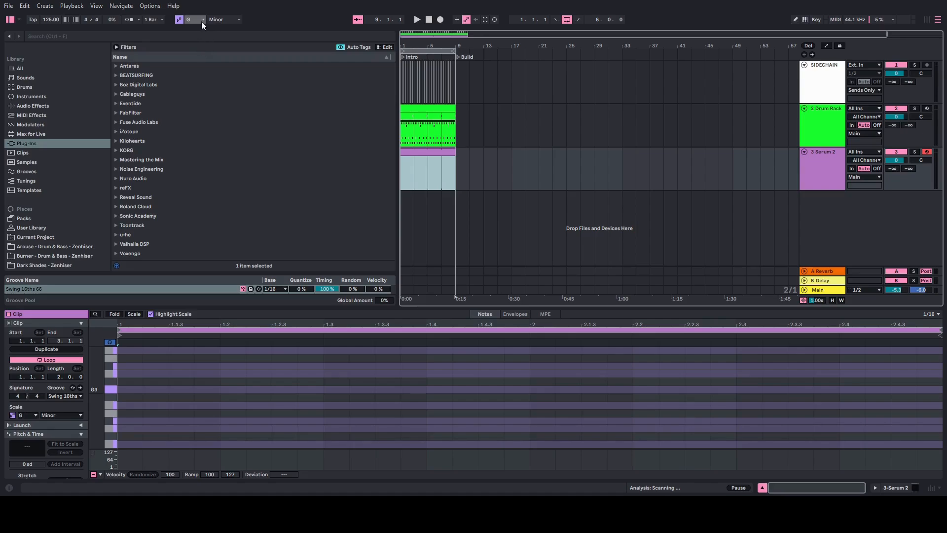
right_click(413, 156)
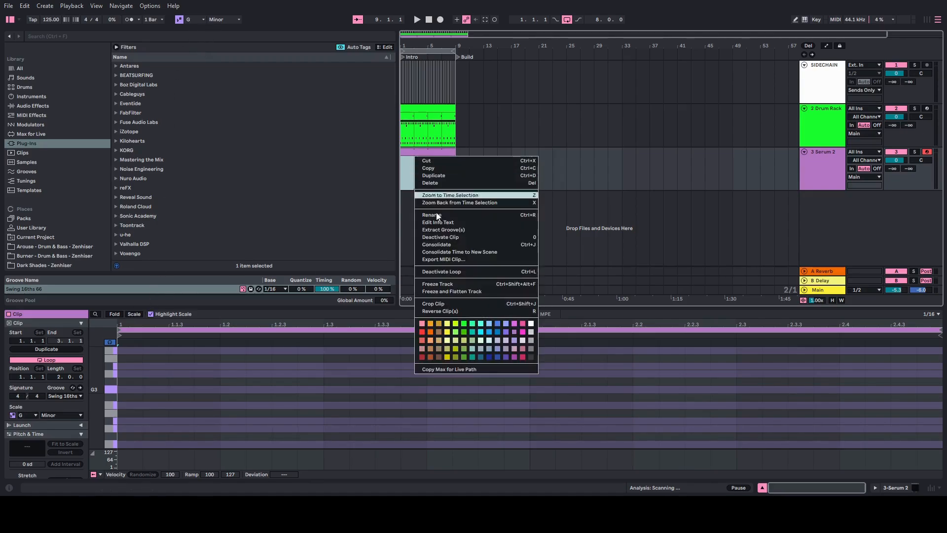
click(418, 245)
Show only scale notes in the clip and place an eighth note at 1.1.1 on G3, transposed down an octave to G2.
click(133, 314)
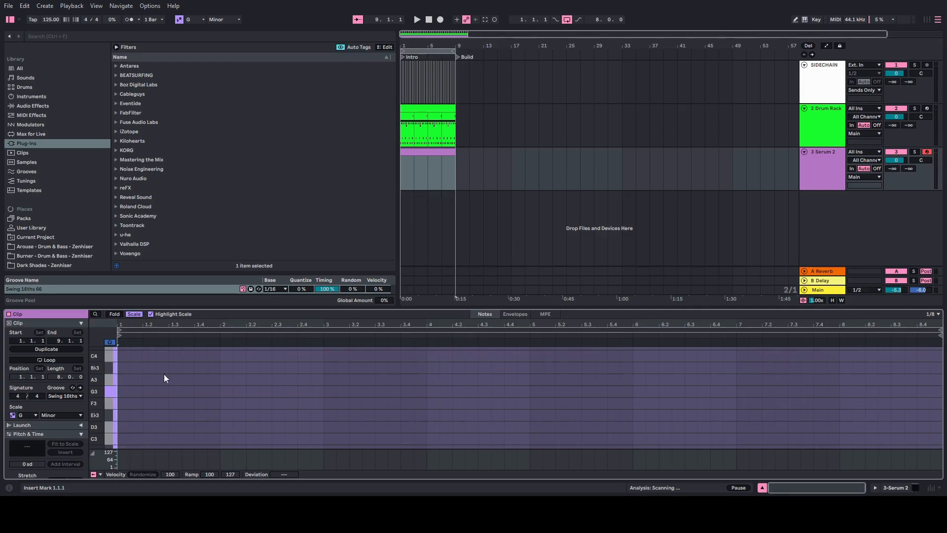
double_click(123, 393)
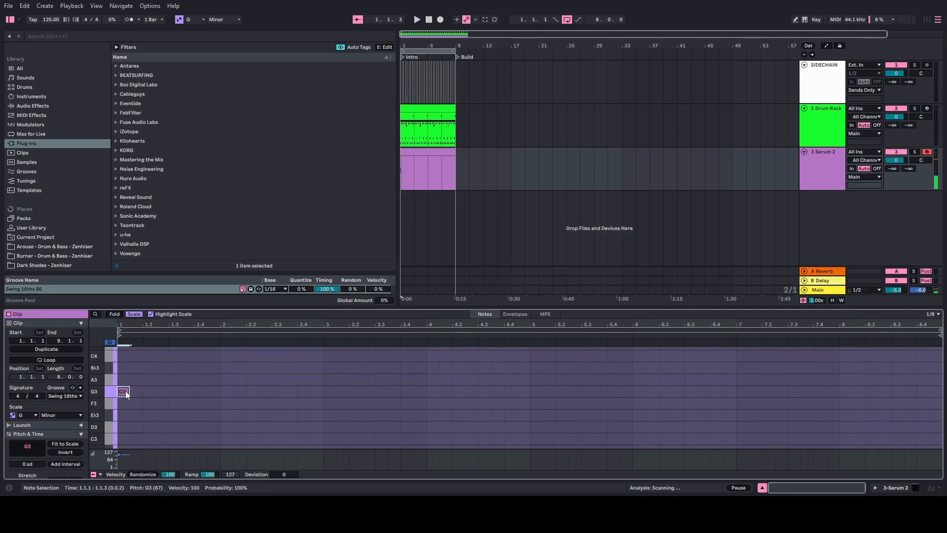
key(shift+Down)
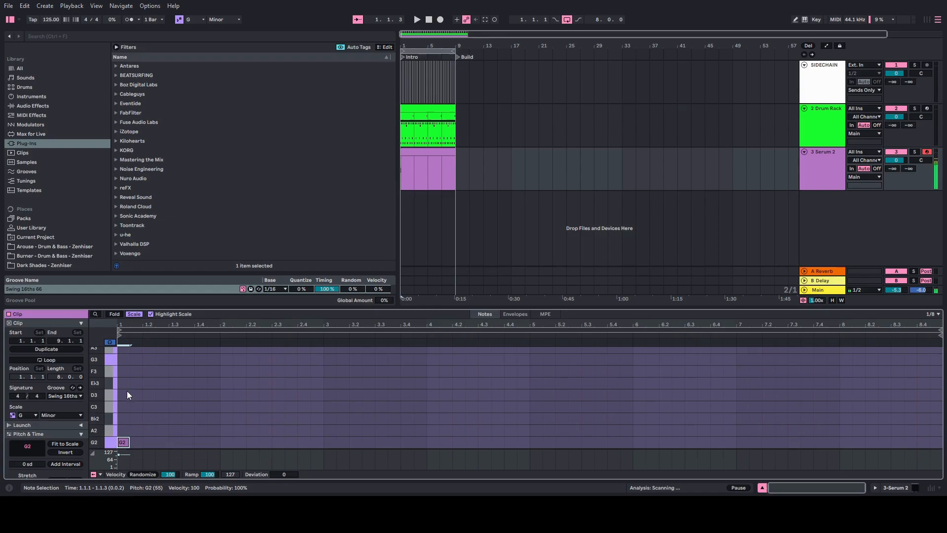
Move the G2 note to 1.1.3 and add two more eighth notes on G2 at 1.3.1 and 1.4.1.
key(shift+Up)
drag(135, 324, 138, 365)
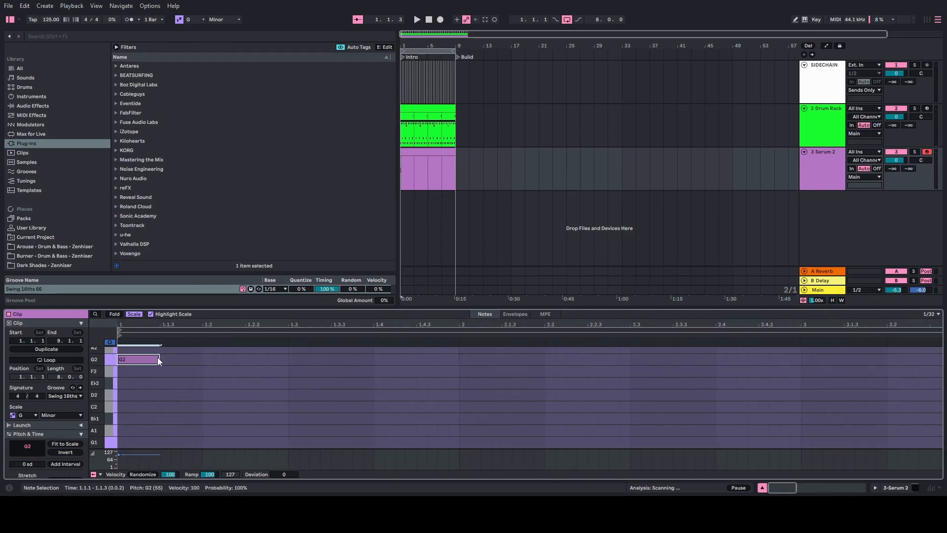
drag(424, 42, 424, 98)
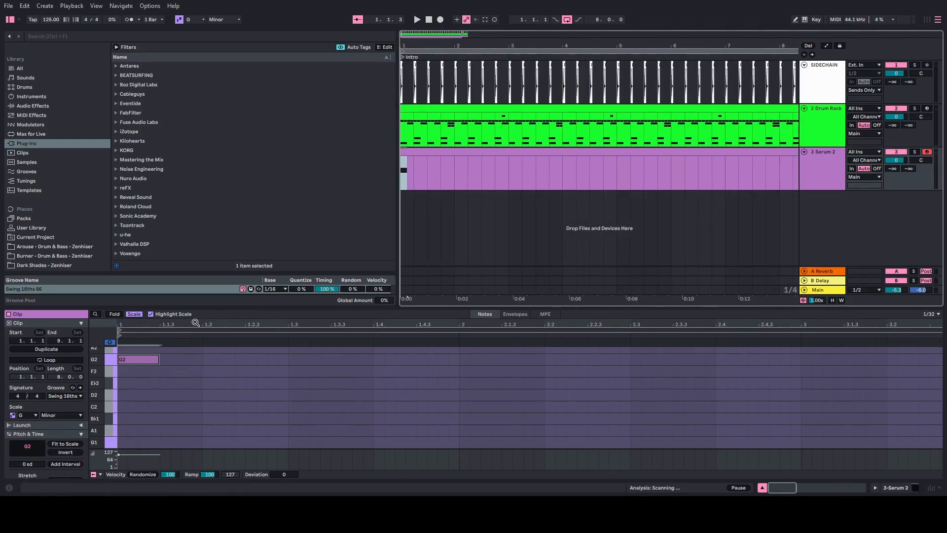
drag(196, 322, 196, 301)
drag(125, 363, 138, 363)
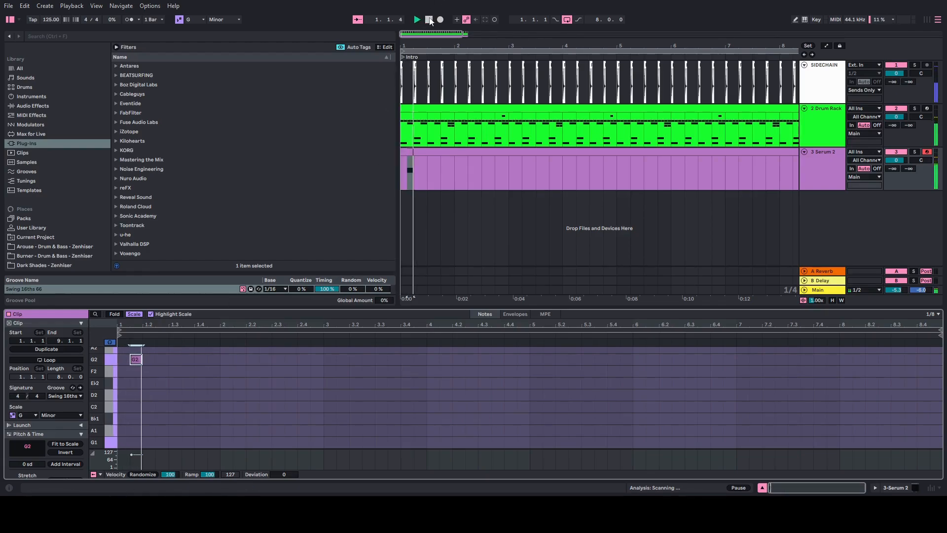
double_click(172, 359)
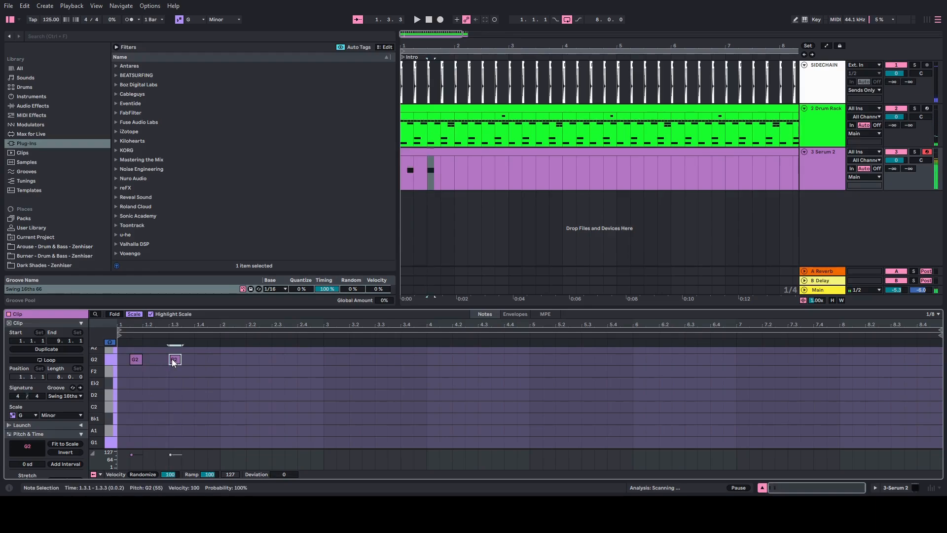
double_click(200, 359)
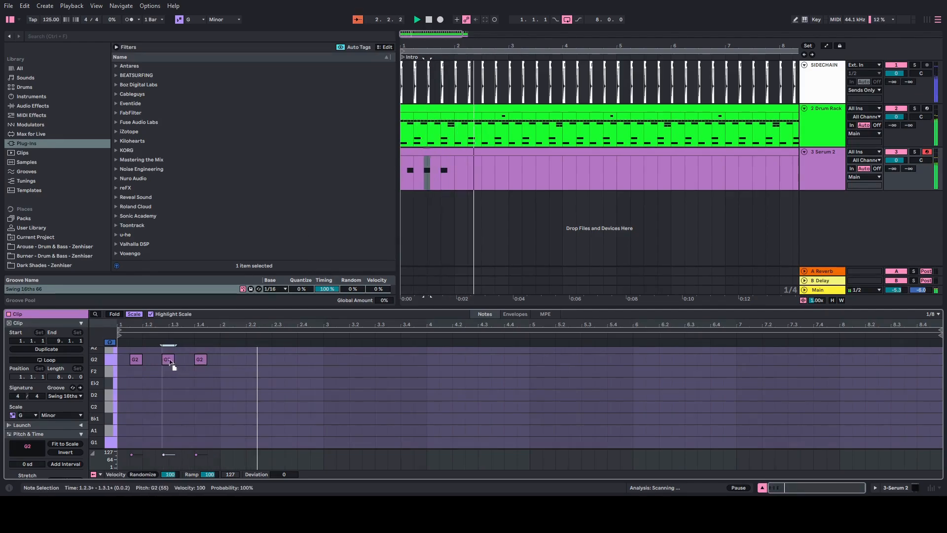
Try the second G2 note at 1.2.3 with the Serum 2 track soloed, and return the note to 1.3.1.
drag(174, 359, 160, 359)
click(417, 20)
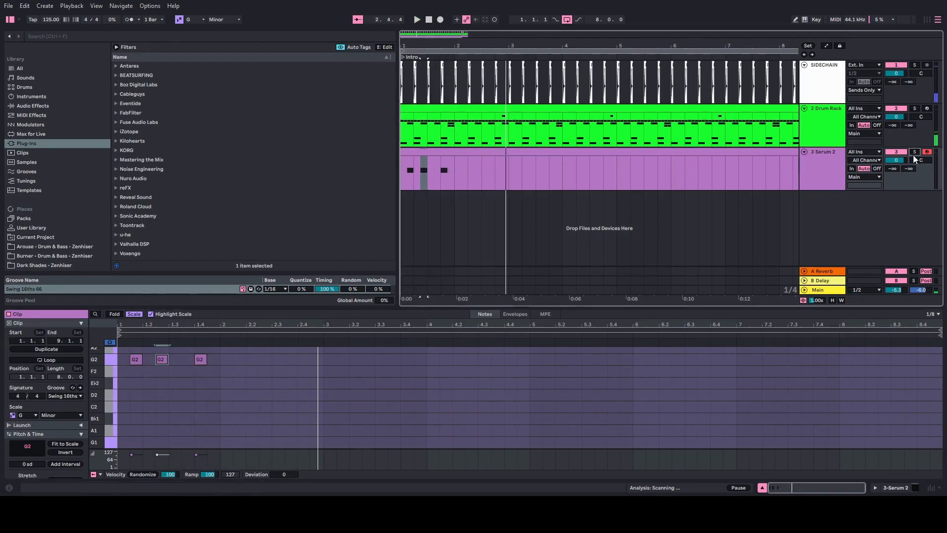
key(space)
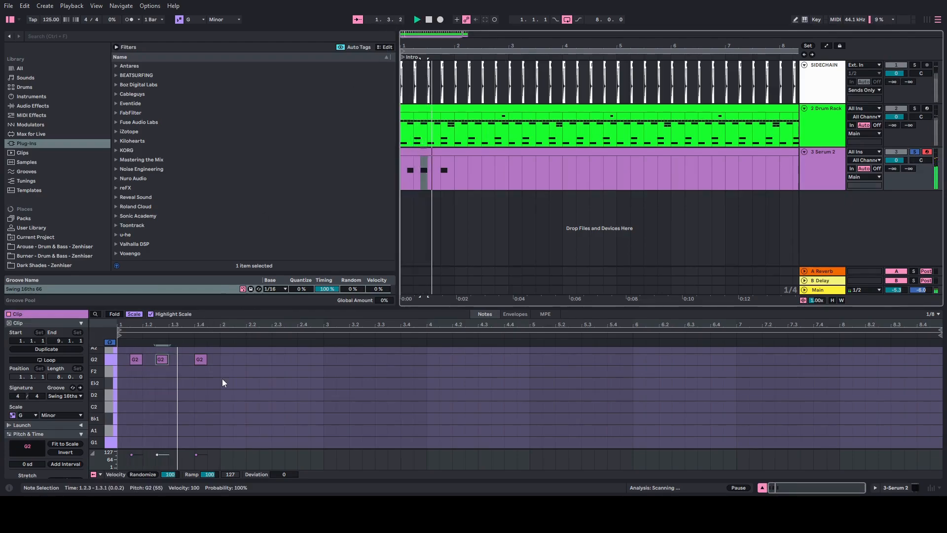
drag(162, 361, 176, 364)
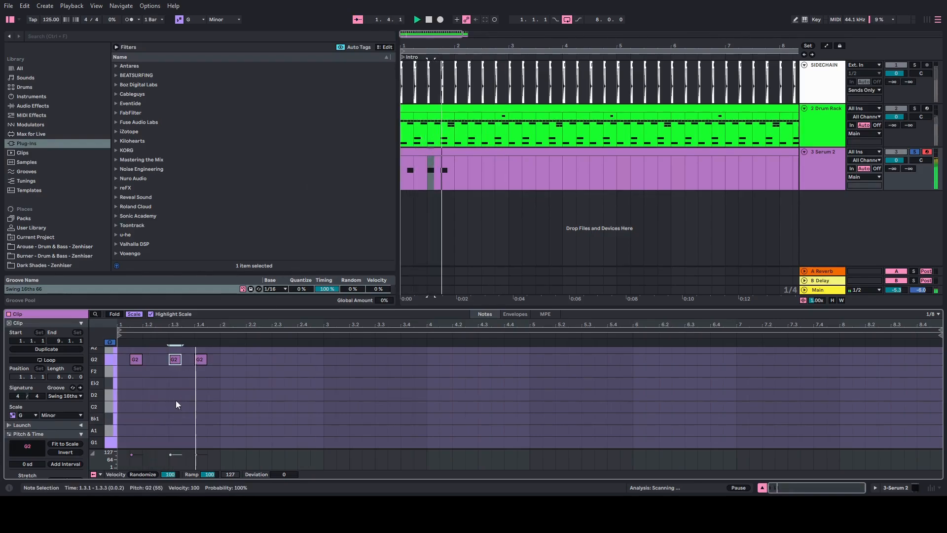
Add eighth notes on G2 at 2.1.1, 2.2.3 and 2.4.1, shift the first of them to 2.1.3, and play the part with all tracks.
double_click(227, 360)
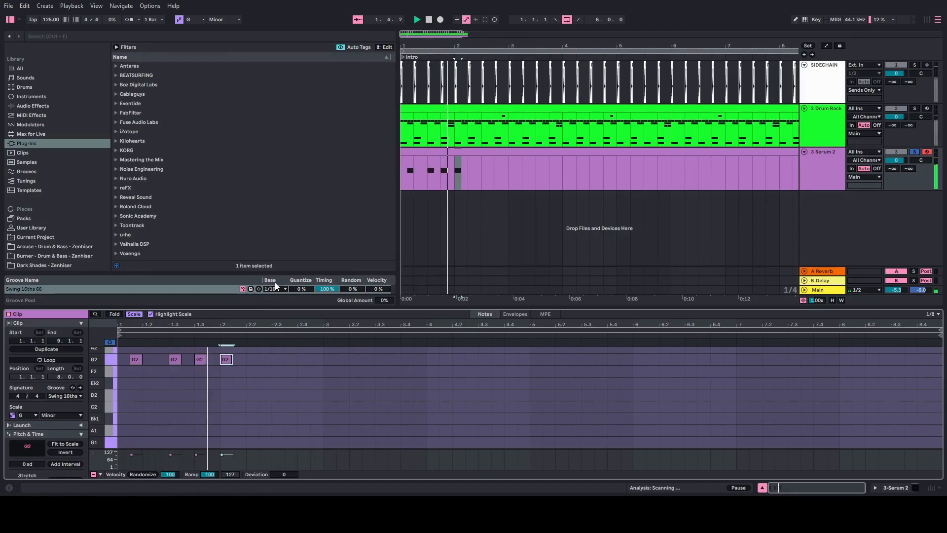
click(260, 359)
double_click(262, 359)
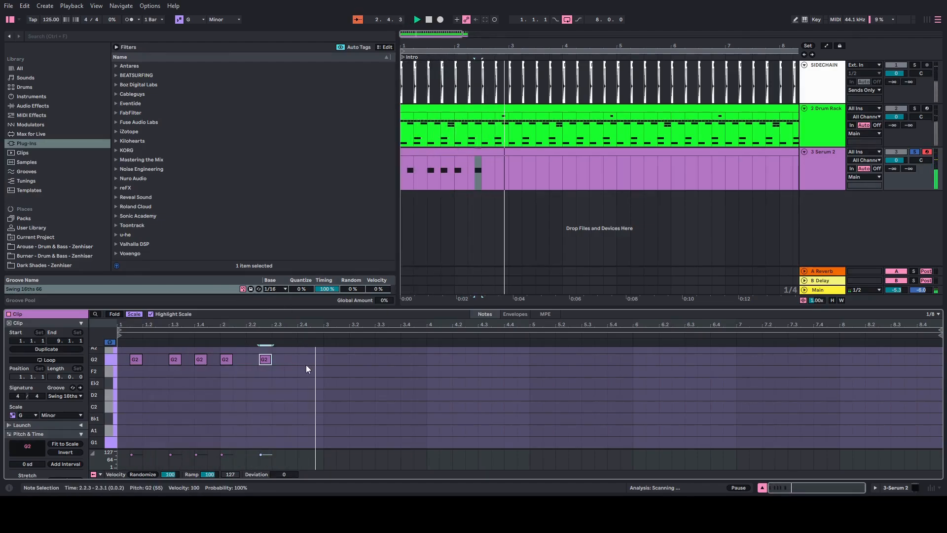
double_click(304, 359)
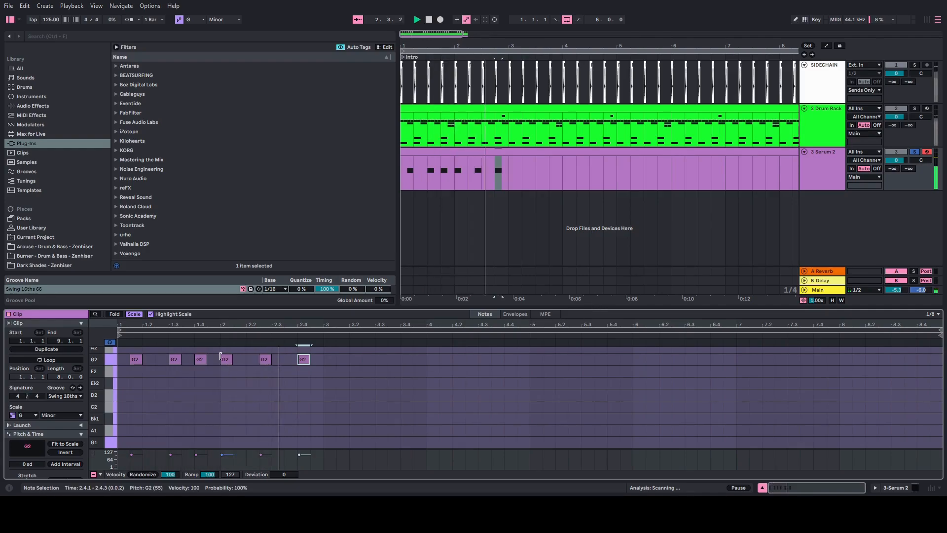
drag(229, 361, 243, 361)
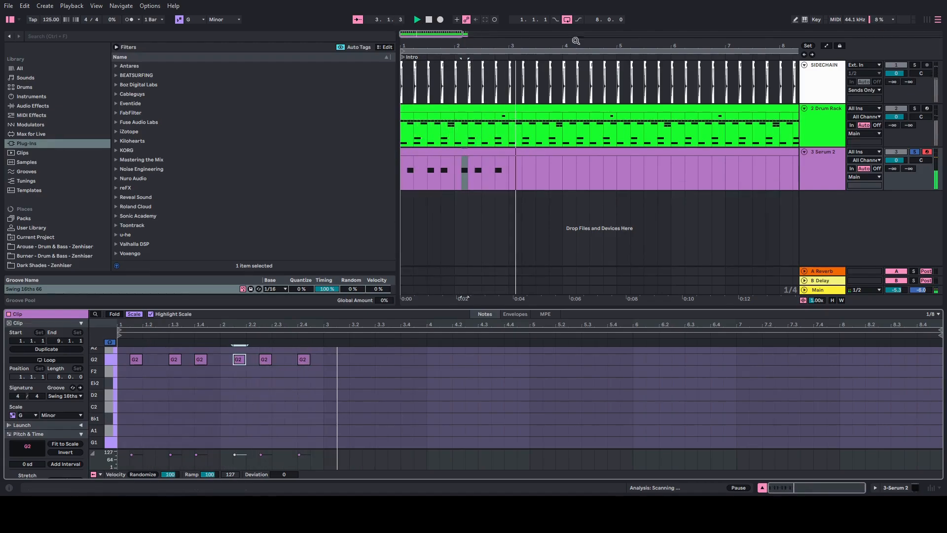
click(417, 20)
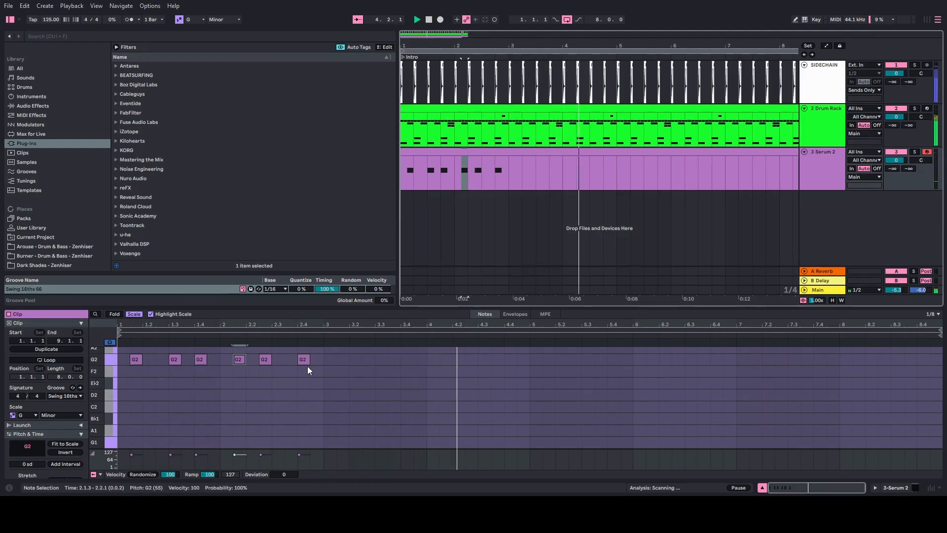
Duplicate the two-bar G2 pattern three times to fill the eight-bar clip, and set the Serum 2 track's volume to -5.0 dB.
drag(318, 361, 120, 360)
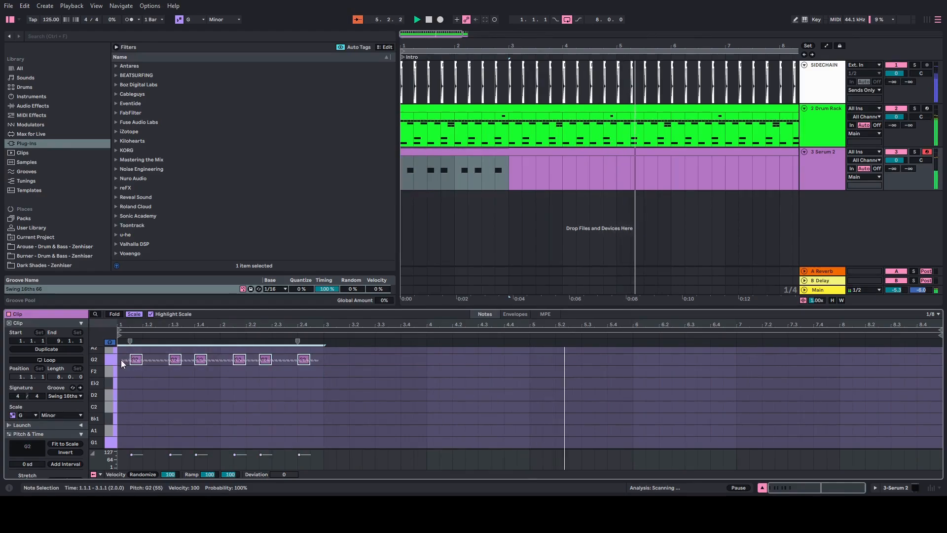
key(ctrl+d)
key(ctrl+d)
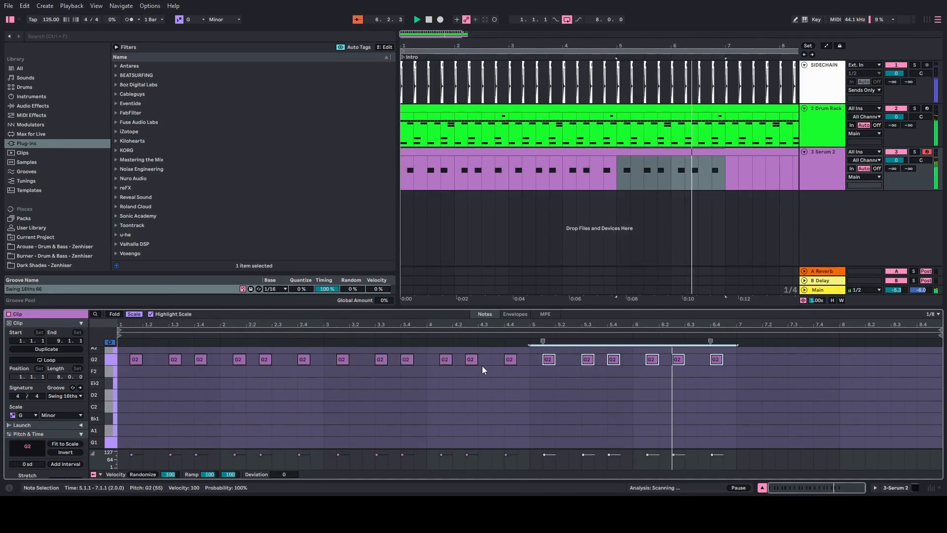
key(ctrl+d)
drag(592, 46, 593, 29)
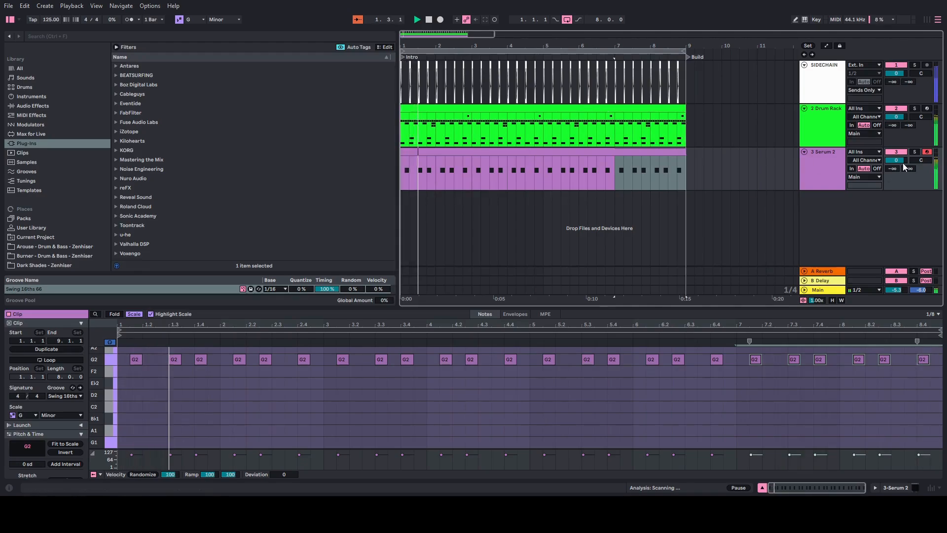
drag(897, 161, 896, 174)
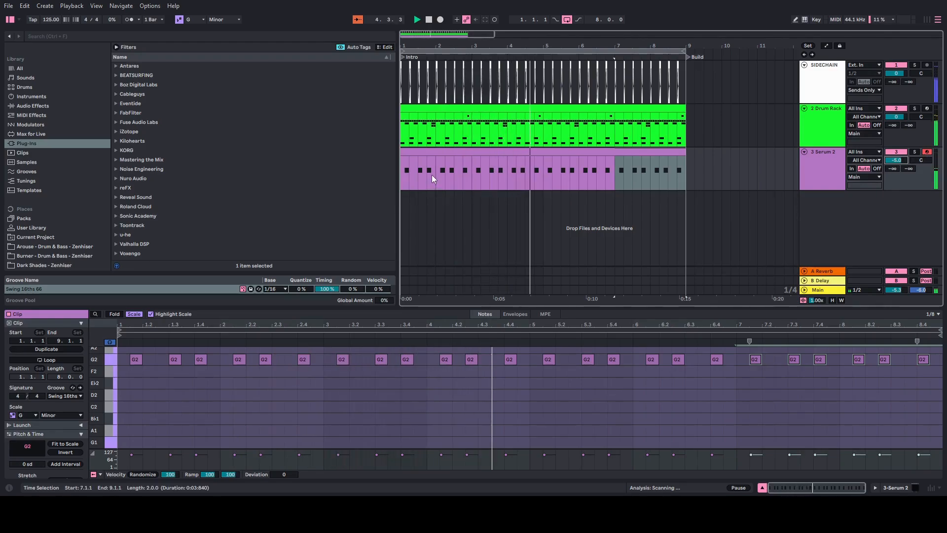
Add a note at the end of bar 4, raise it from A2 to B♭2, and lengthen it to span 4.4.3 to 5.1.1.
scroll(518, 373, up, 2)
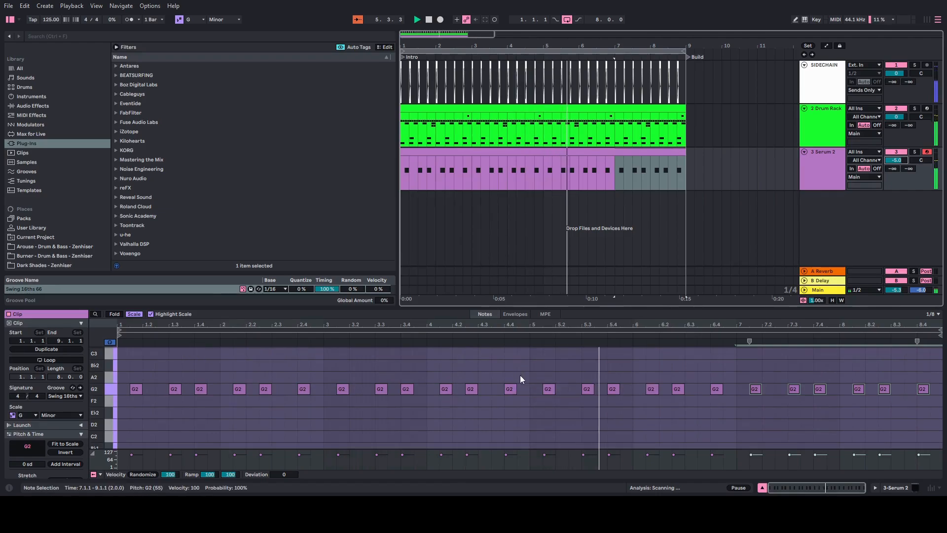
scroll(522, 377, up, 2)
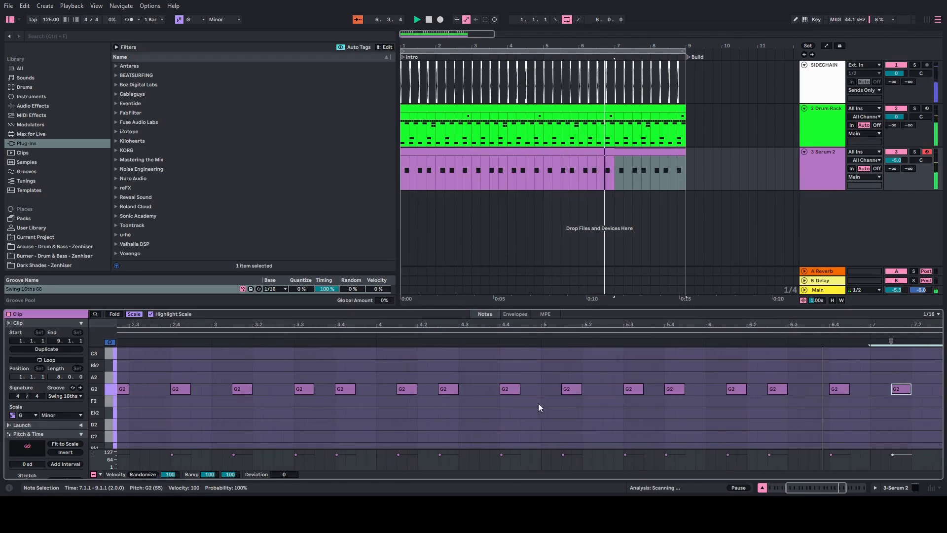
double_click(535, 378)
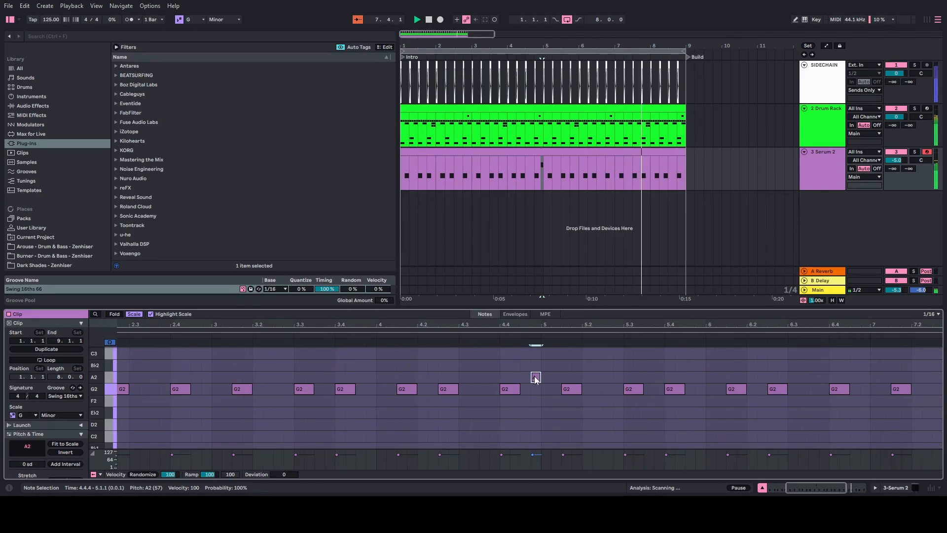
drag(536, 378, 536, 368)
drag(520, 323, 520, 299)
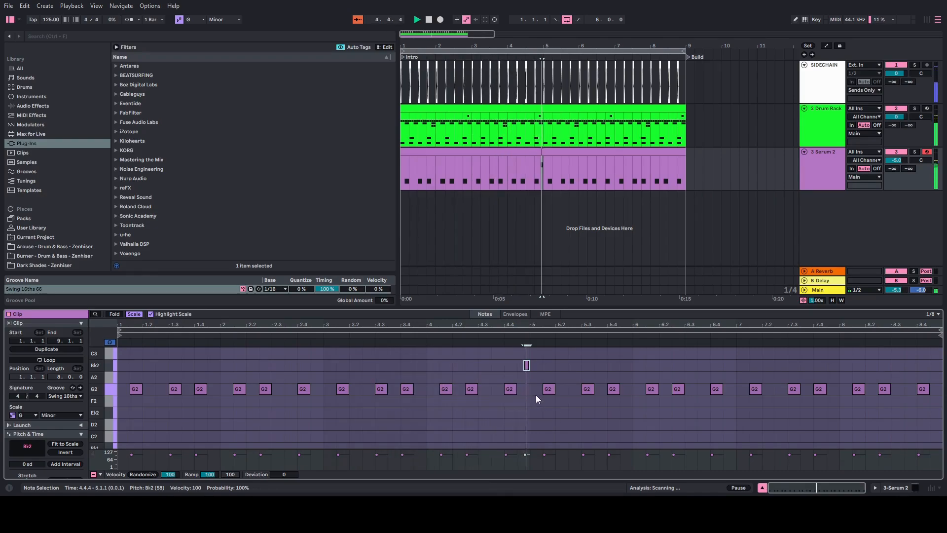
scroll(532, 356, up, 3)
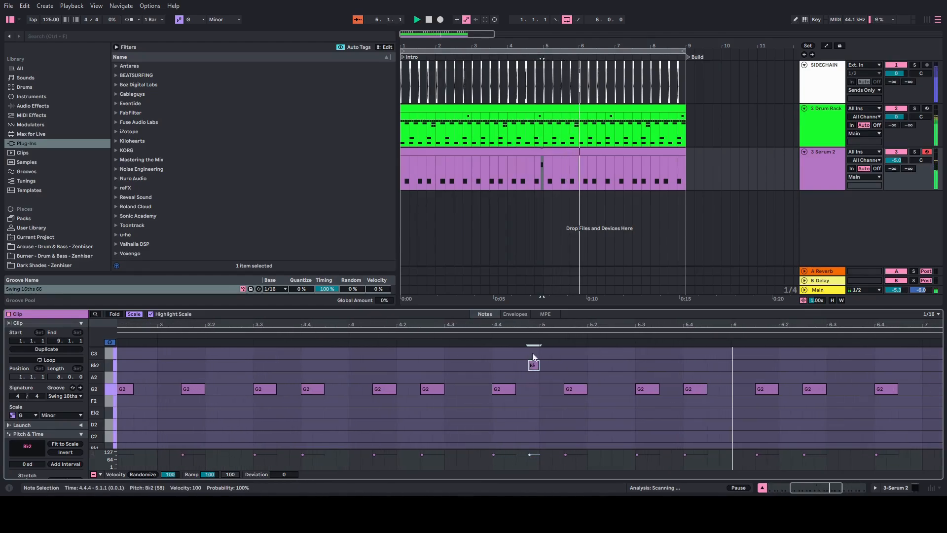
mouse_move(533, 367)
mouse_down()
mouse_move(521, 369)
mouse_move(537, 365)
mouse_up()
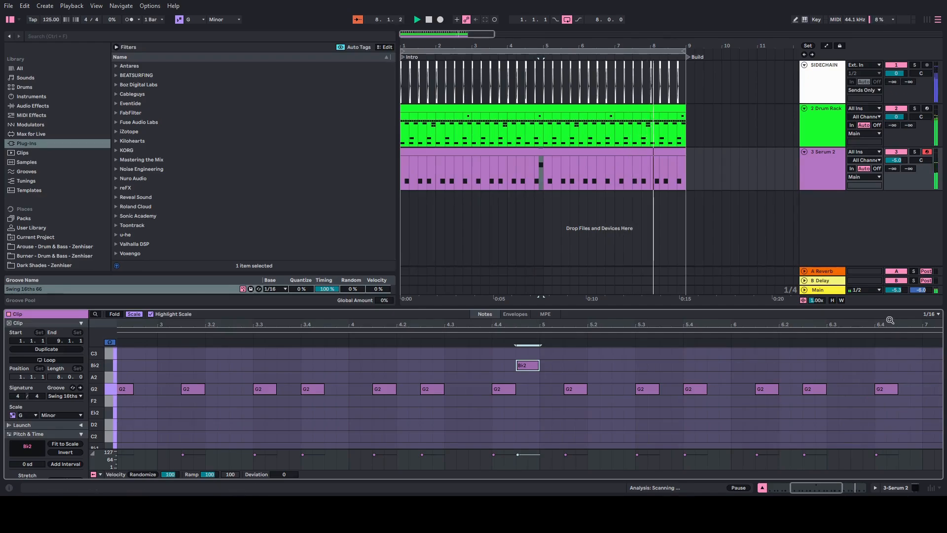
Add a matching eighth note on B♭2 at 8.4.3, ending with bar 8 of the clip.
drag(890, 322, 666, 311)
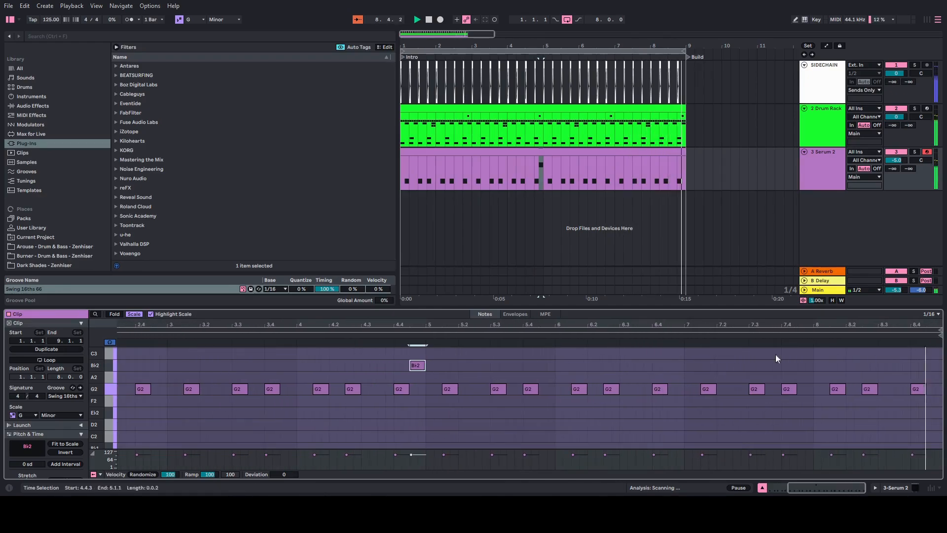
double_click(929, 366)
drag(932, 365, 939, 364)
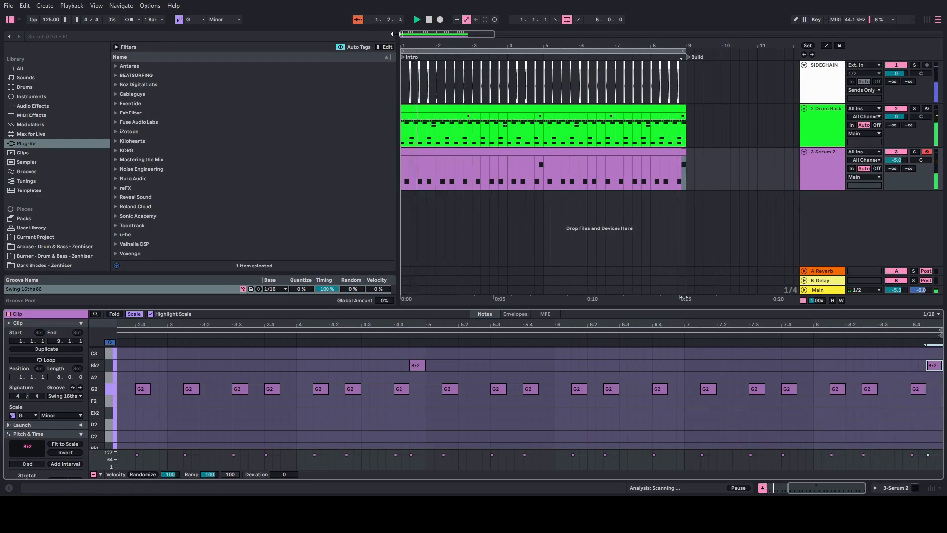
Stop playback, disarm the Serum 2 track, and add W.A.Production's BassShaper plug-in to it.
click(429, 20)
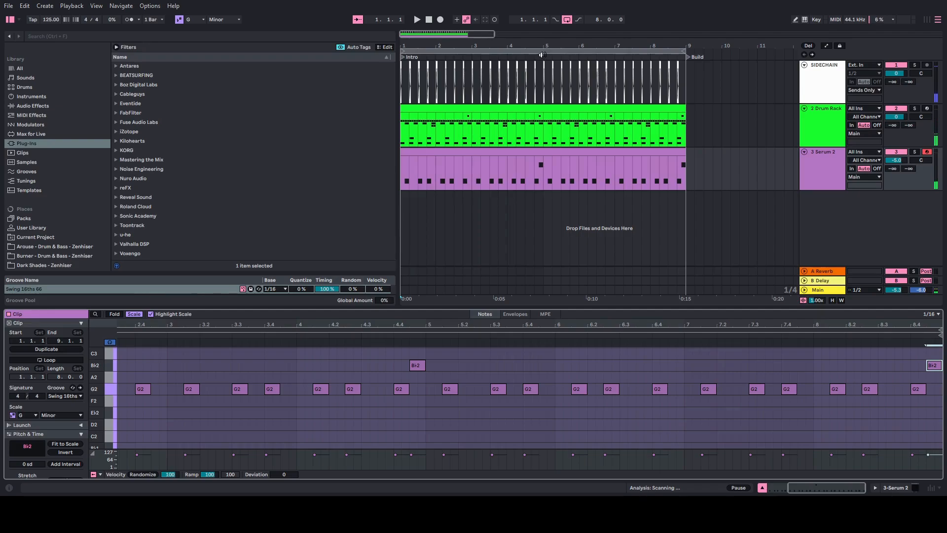
click(928, 152)
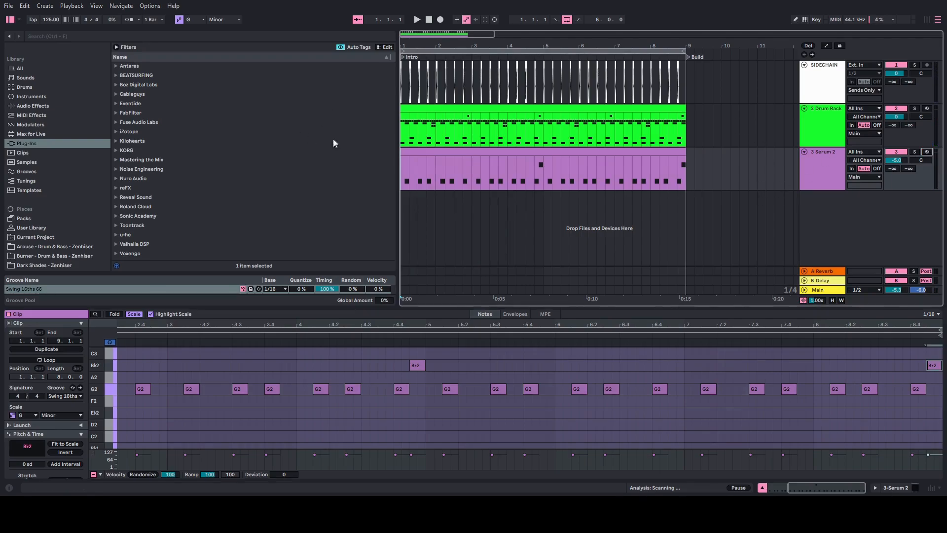
scroll(148, 143, down, 3)
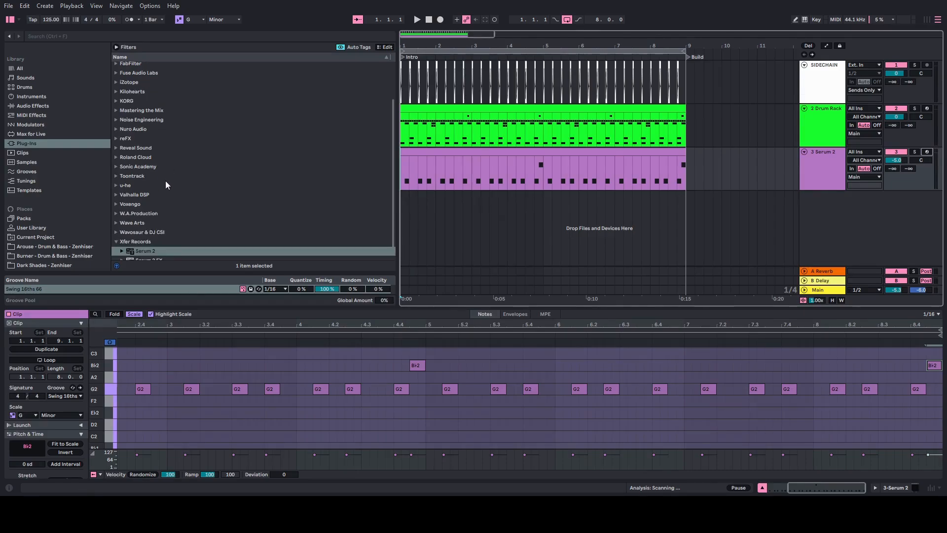
click(115, 214)
click(133, 228)
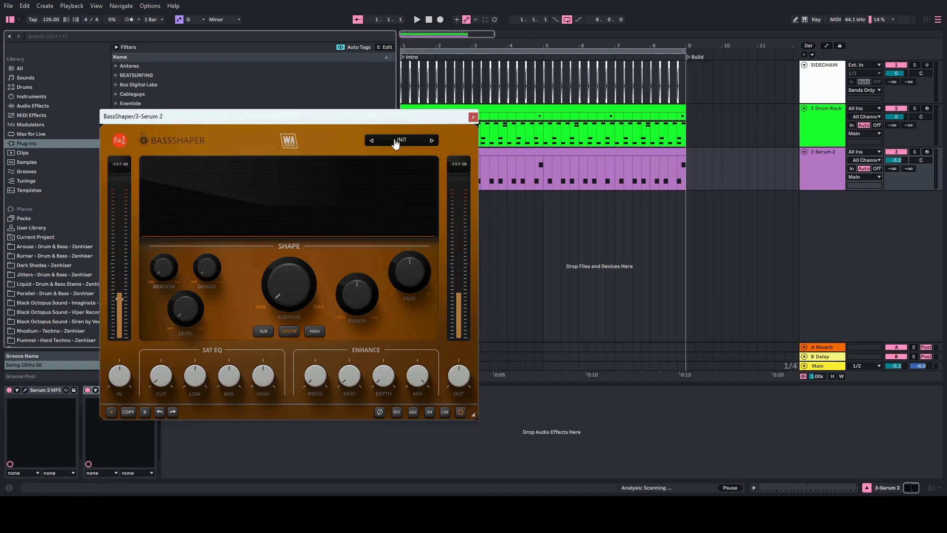
Compare BassShaper's Dark Depths and Deep Drive presets during playback, keep Dark Depths, and close the preset browser.
click(403, 142)
scroll(508, 252, down, 6)
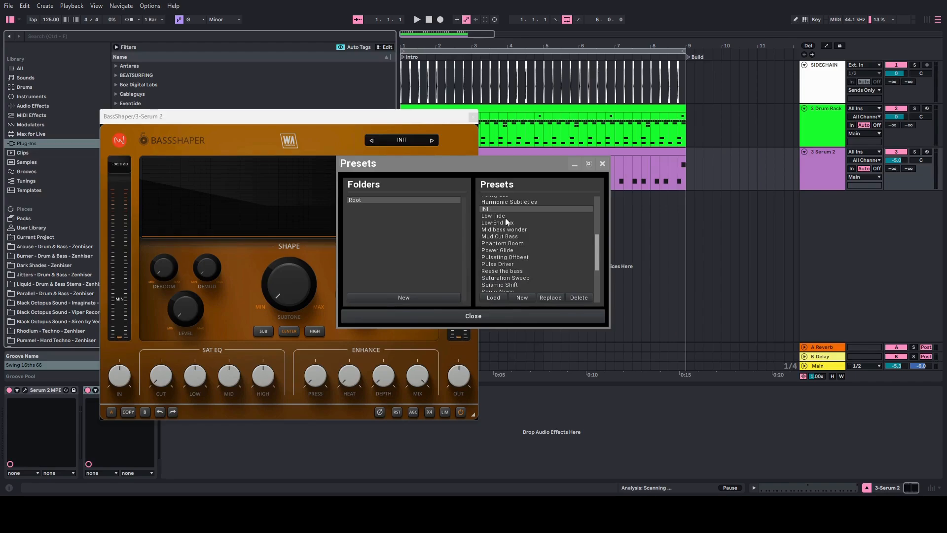
key(space)
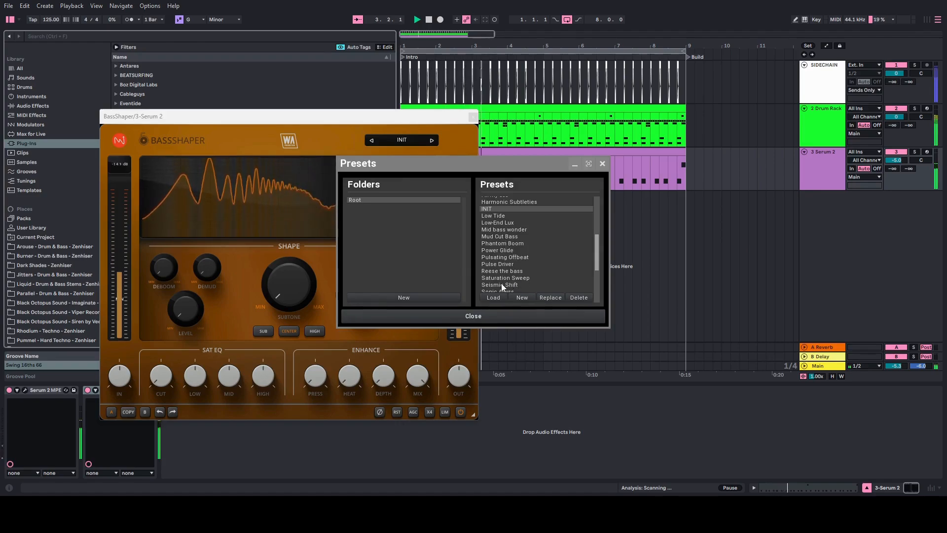
drag(598, 245, 581, 215)
click(499, 243)
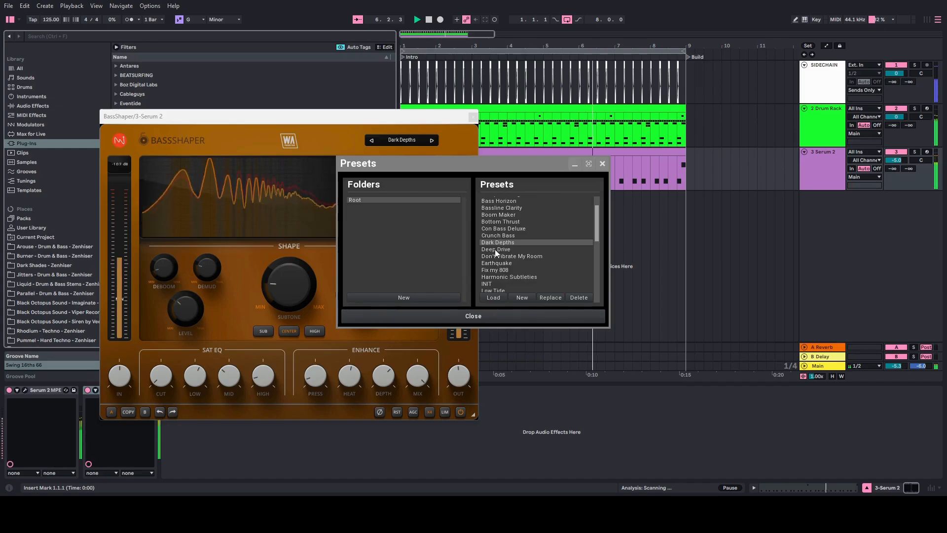
click(493, 248)
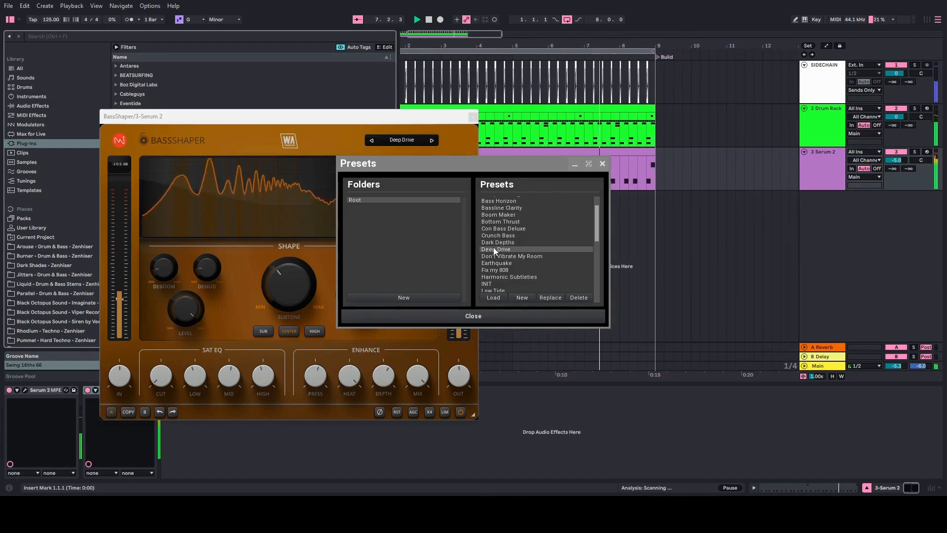
click(492, 243)
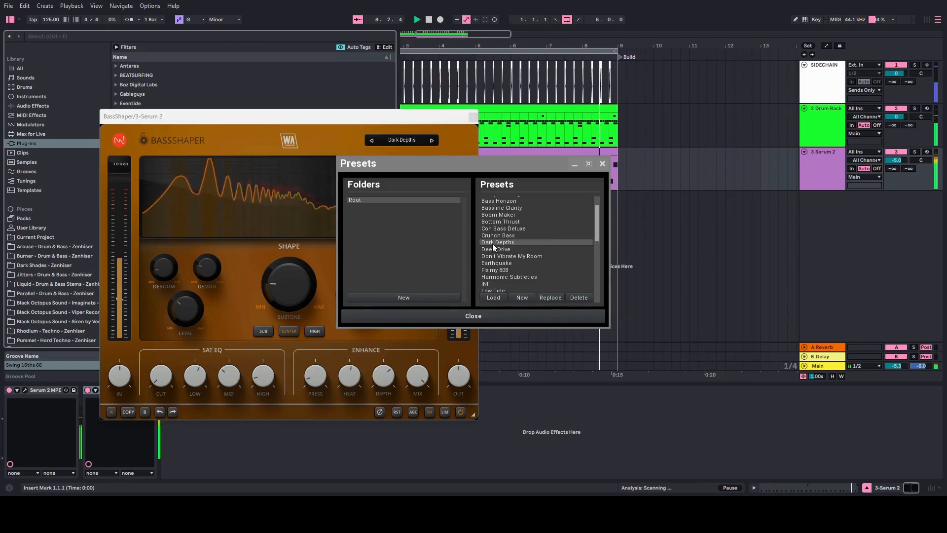
click(603, 164)
drag(220, 121, 326, 108)
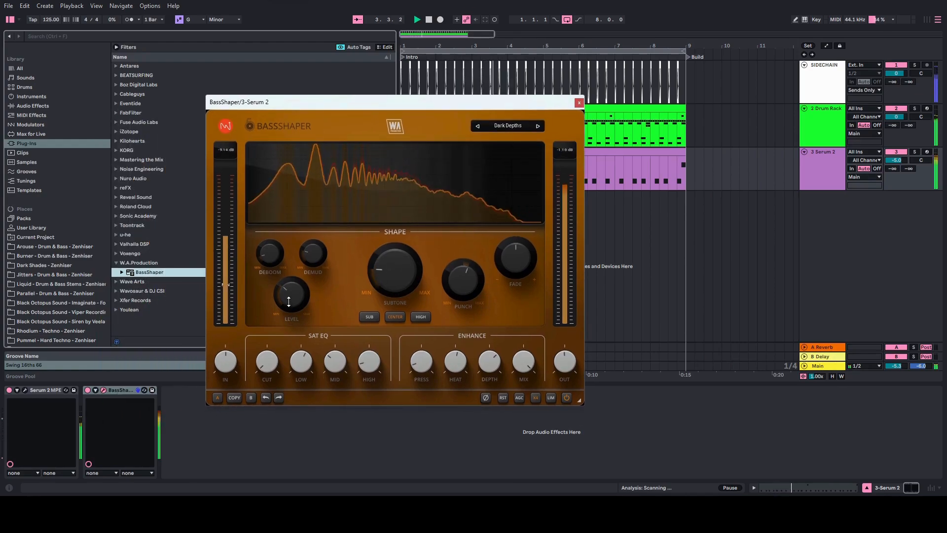
Lower the Level control in BassShaper, close the plug-in window, and reduce the Serum 2 track volume to -18 dB.
drag(289, 297, 290, 306)
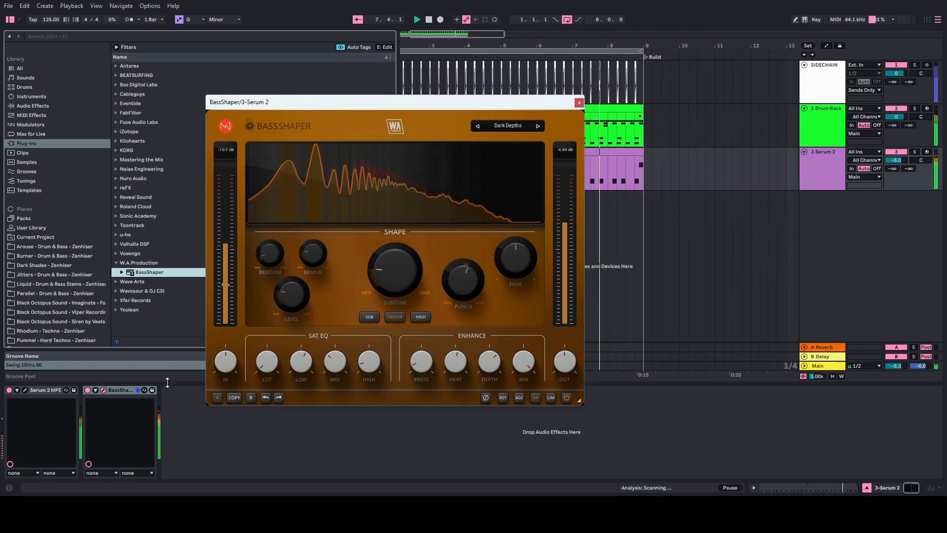
click(103, 391)
click(103, 391)
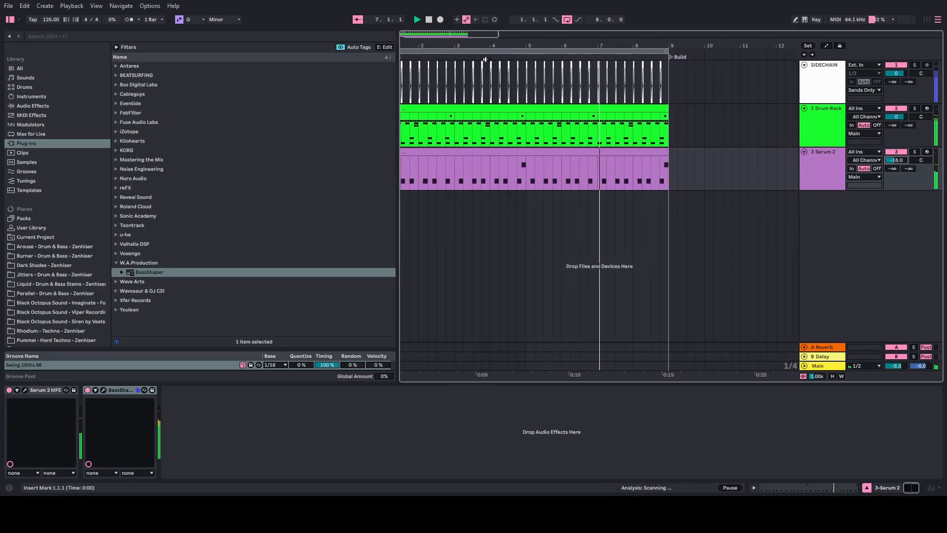
Stop playback and rename the Serum 2 track to Sub Bass.
drag(431, 43, 454, 87)
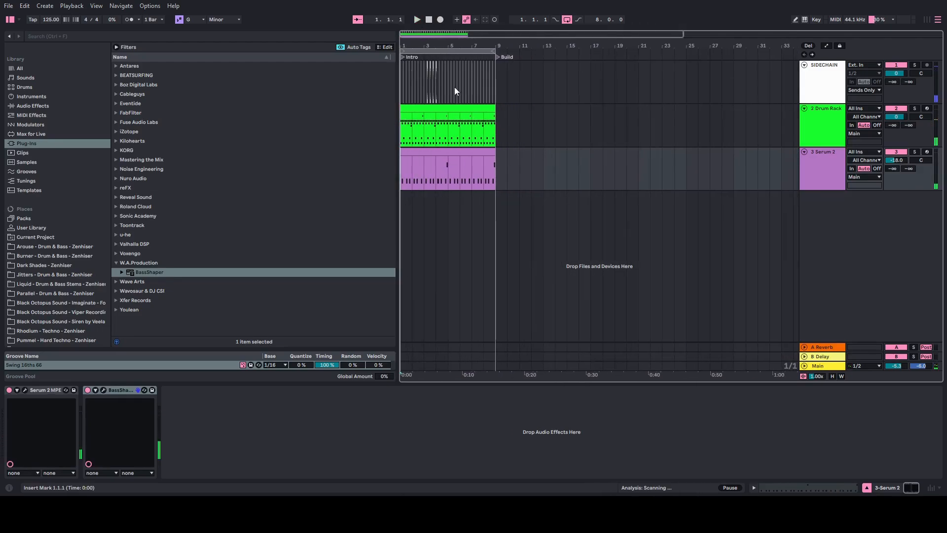
right_click(820, 166)
click(839, 206)
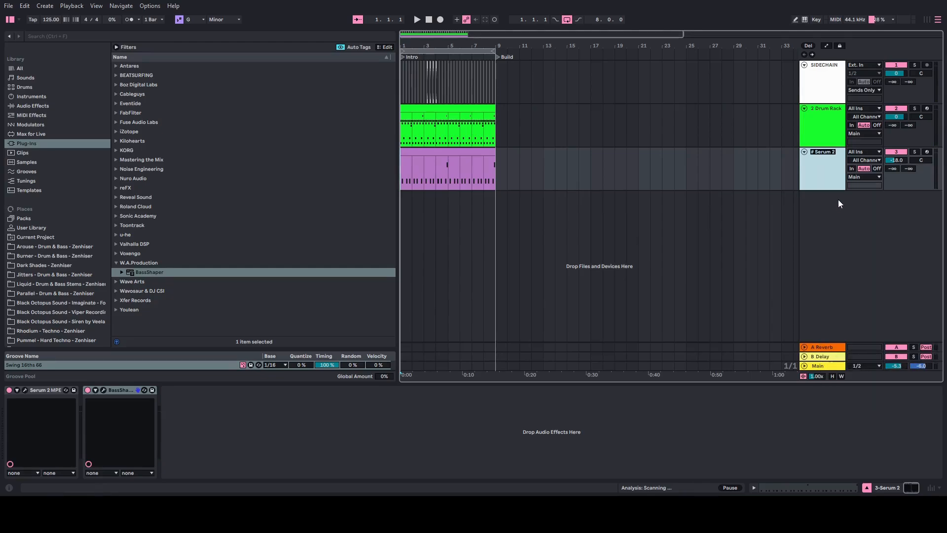
text(Sub Bass)
key(Return)
Duplicate the Sub Bass track and rename the copy to Mid Bass.
right_click(815, 175)
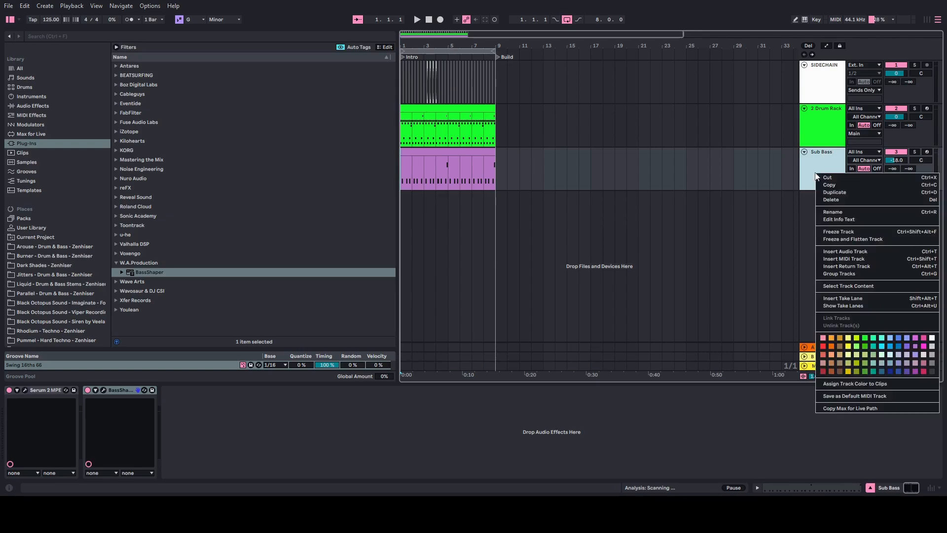
click(836, 192)
right_click(829, 225)
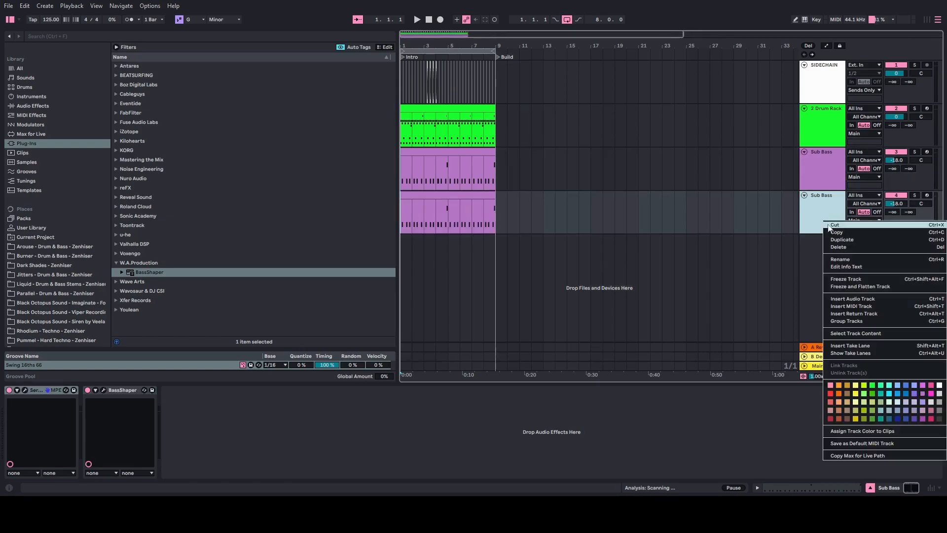
click(845, 259)
text(Mi)
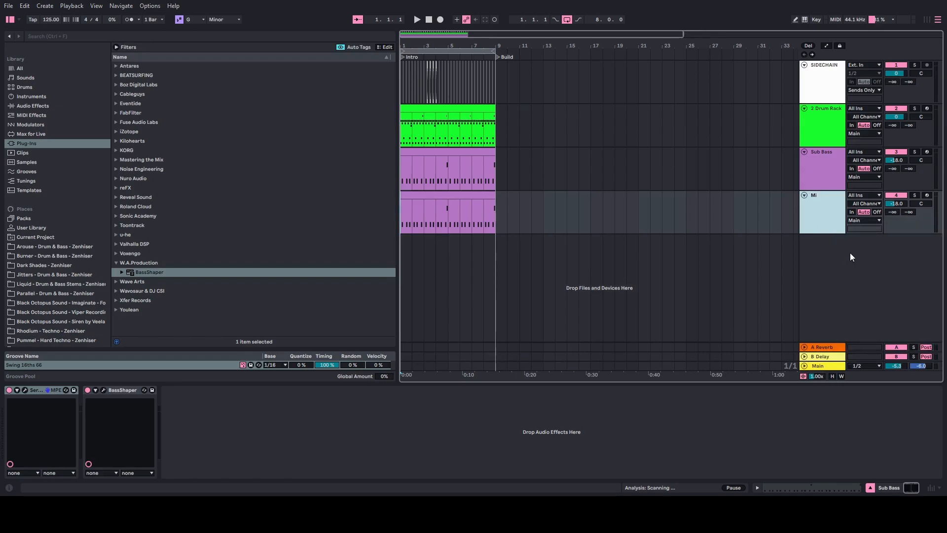
text(d Bass)
key(Return)
Add an EQ Eight audio effect after BassShaper on both the Sub Bass and Mid Bass tracks.
click(31, 107)
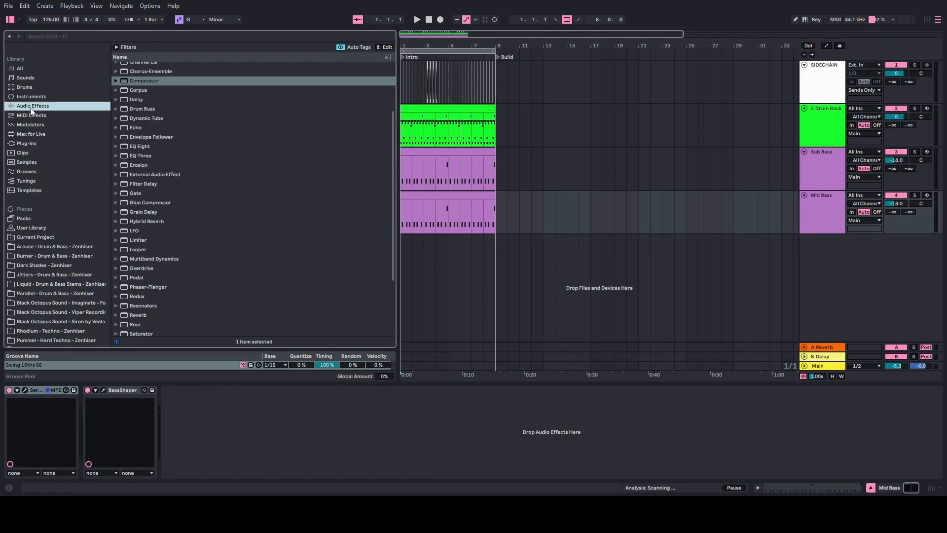
click(139, 147)
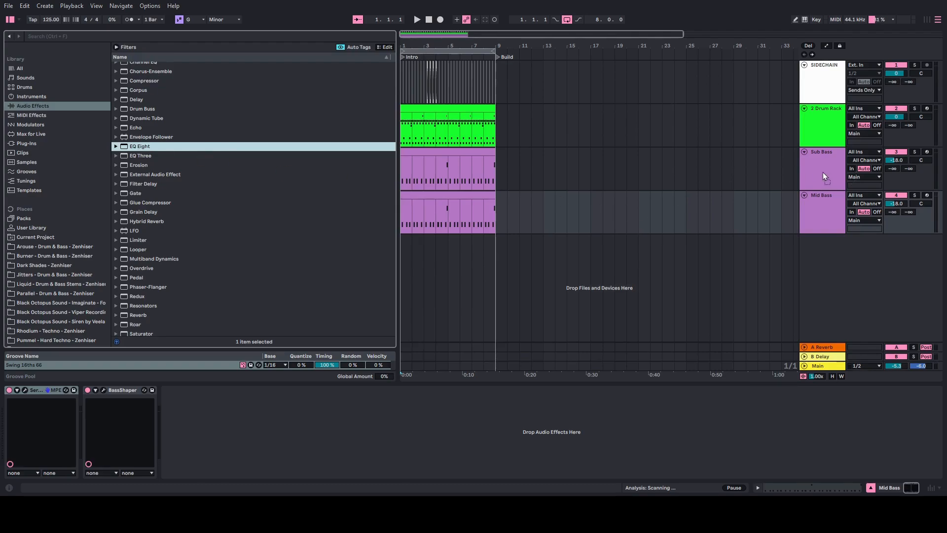
drag(822, 173, 645, 152)
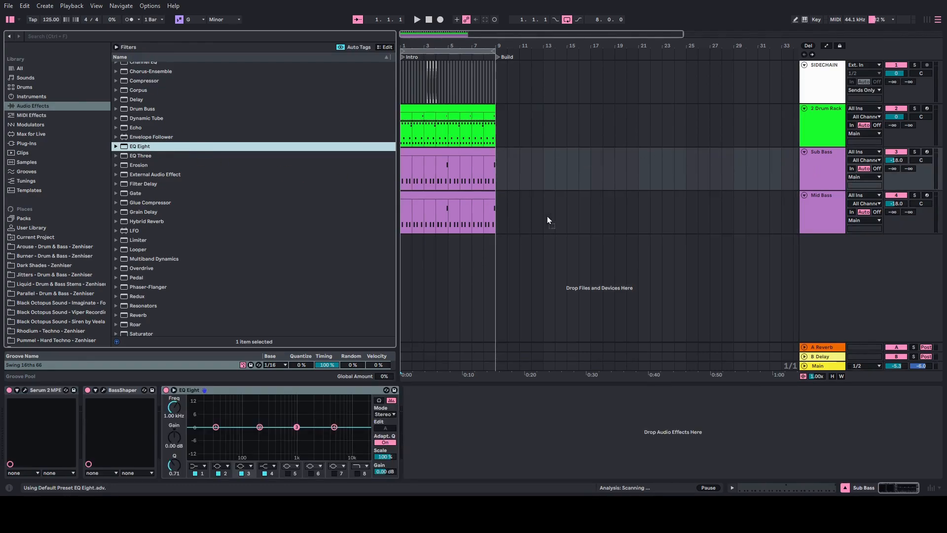
drag(547, 217, 566, 230)
Solo the Sub Bass track and expand its EQ Eight to the large spectrum display during playback.
click(801, 175)
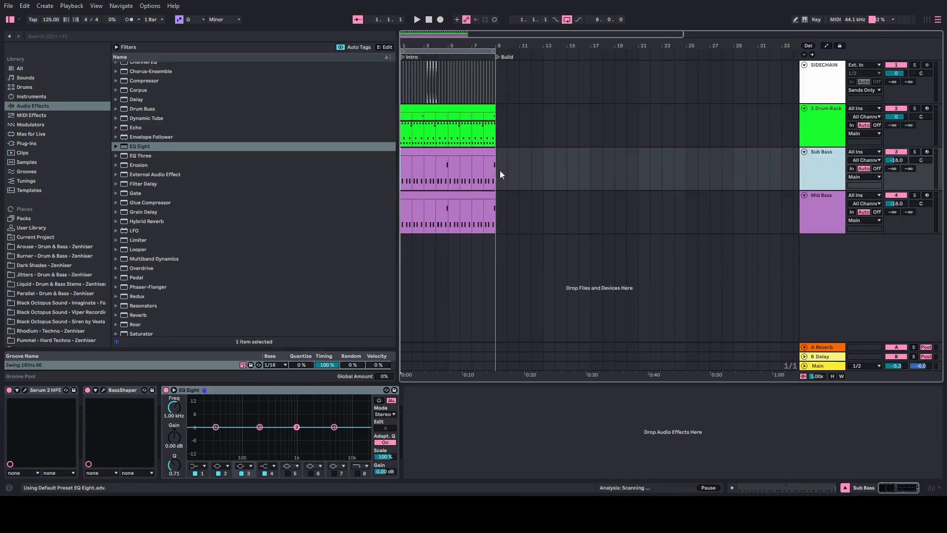
click(203, 392)
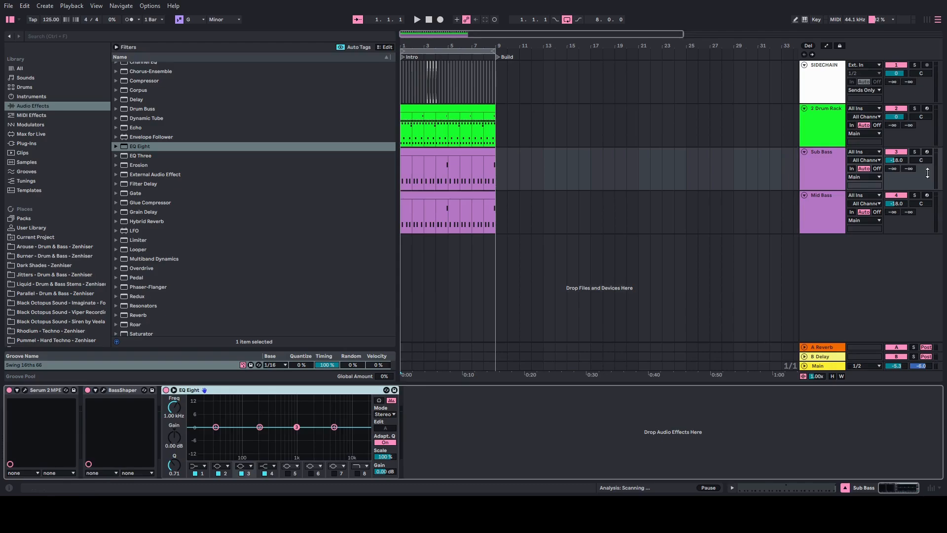
click(916, 152)
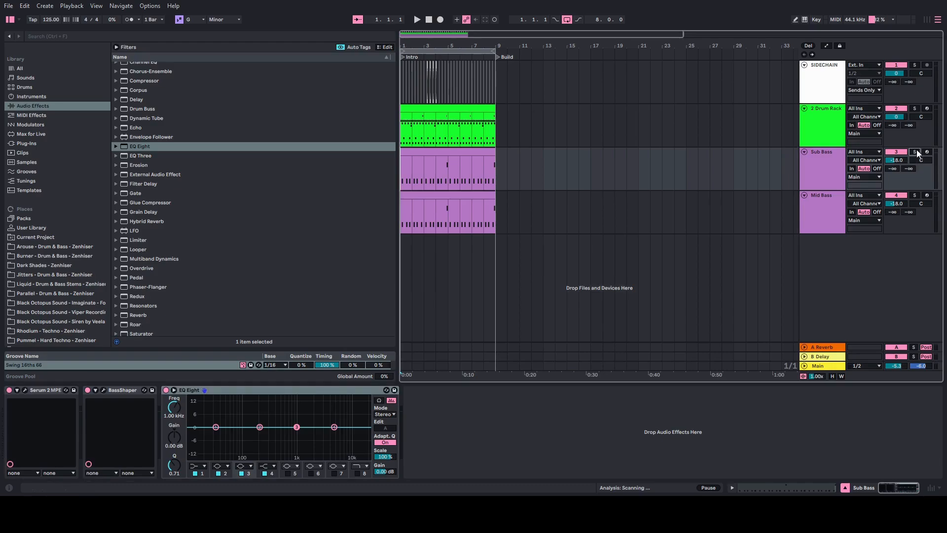
click(173, 389)
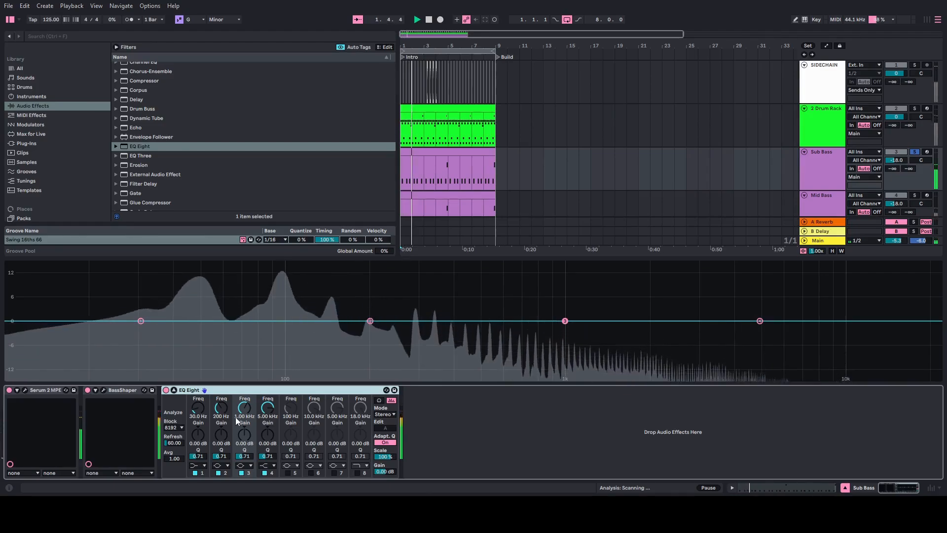
Change band 1 of the Sub Bass EQ Eight to a steep high-cut filter at 120 Hz.
click(195, 466)
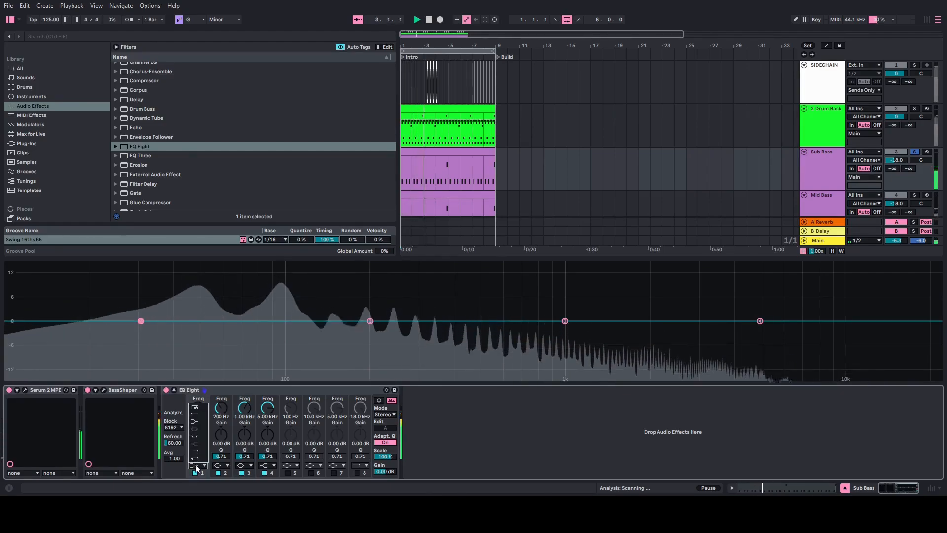
click(196, 465)
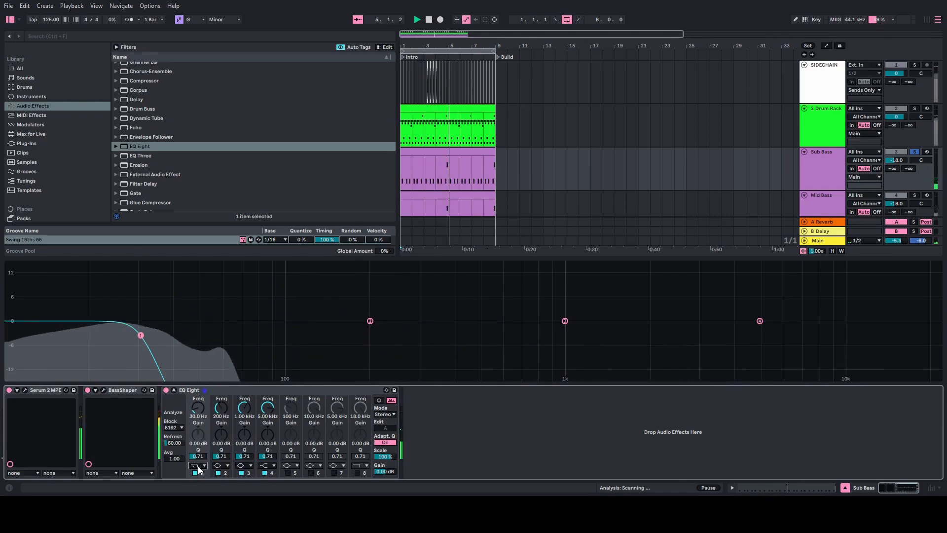
click(195, 410)
text(120)
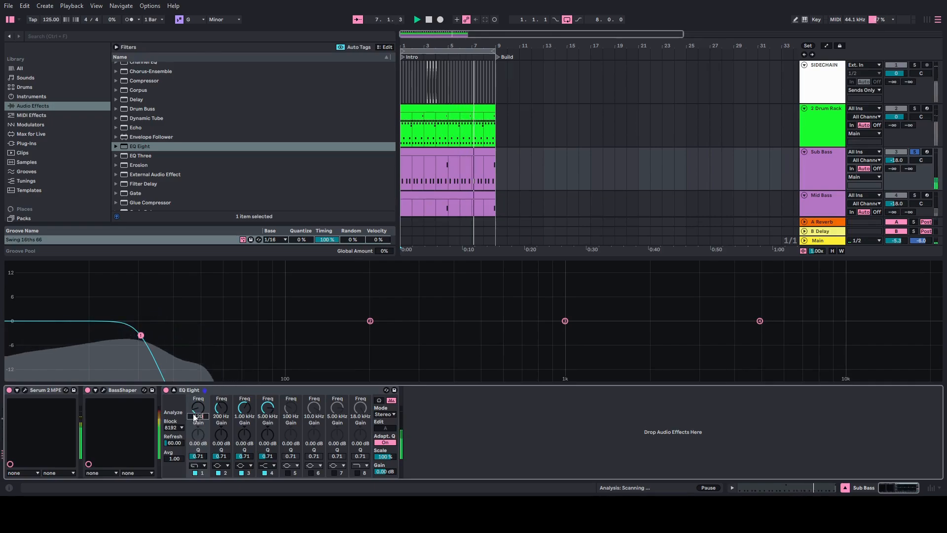
key(Return)
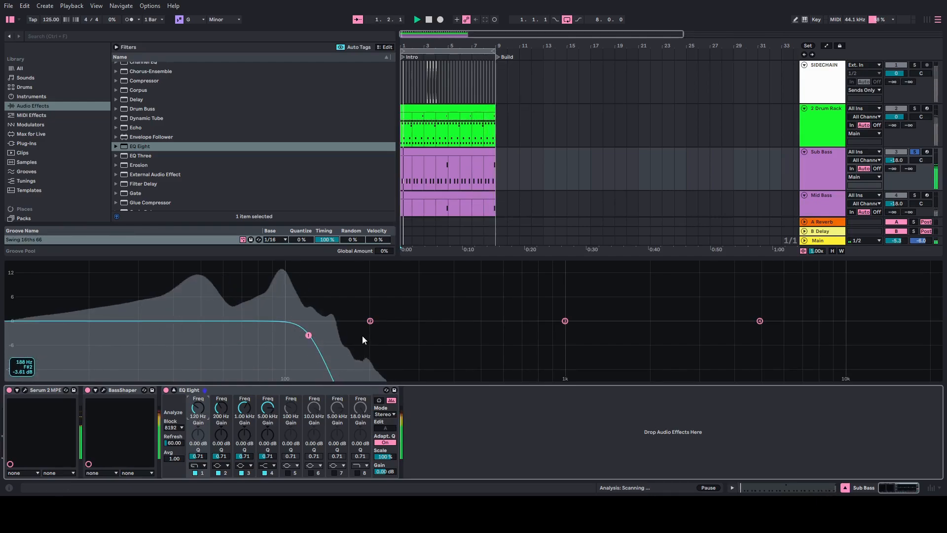
Switch the solo to the Mid Bass track and expand its EQ Eight to the large spectrum display.
scroll(812, 166, down, 1)
scroll(812, 166, up, 1)
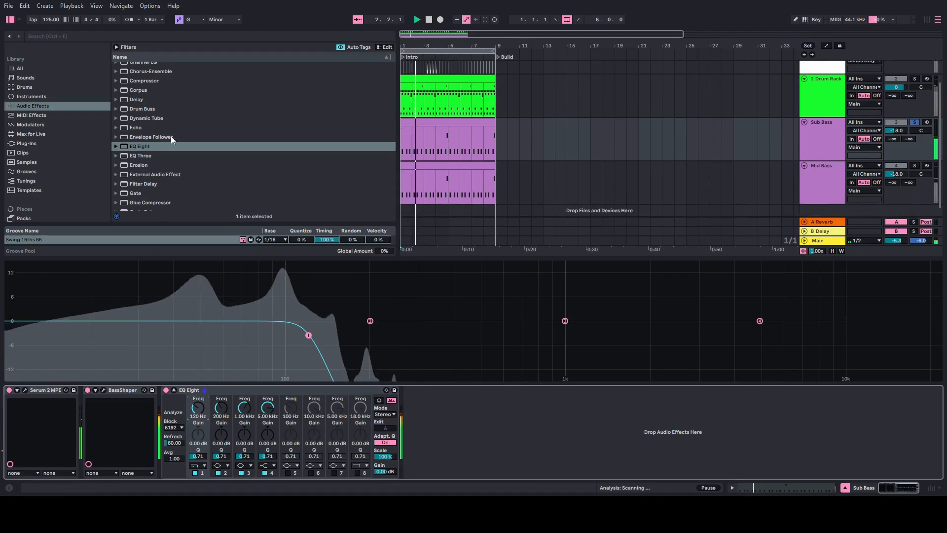
click(801, 193)
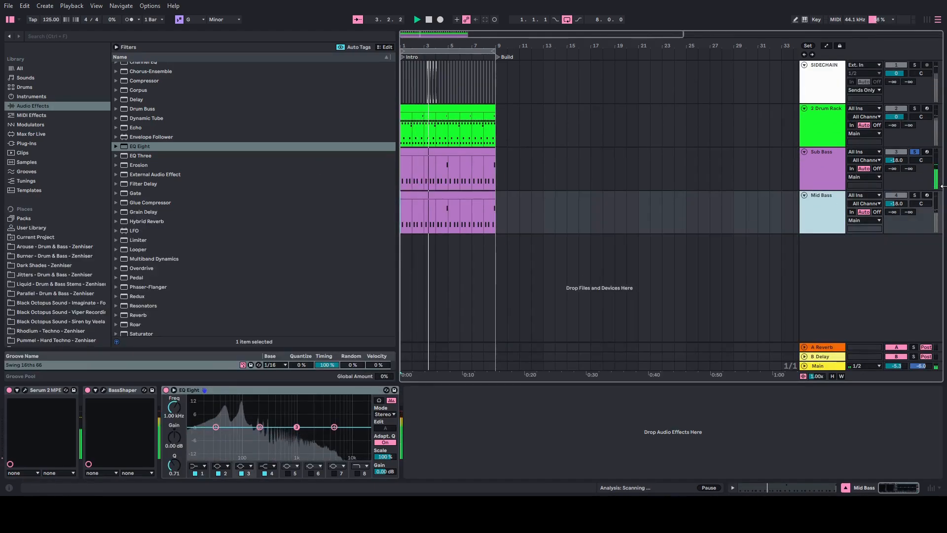
click(912, 195)
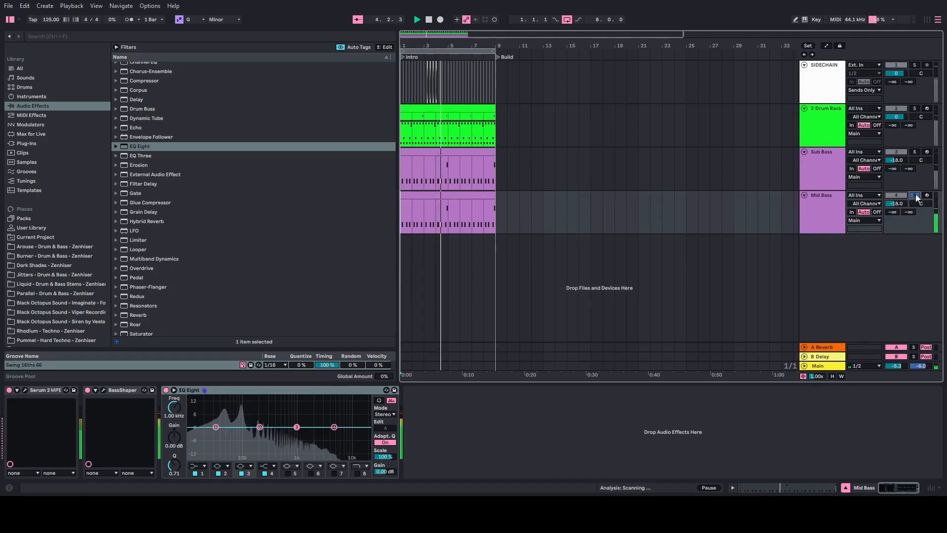
click(173, 390)
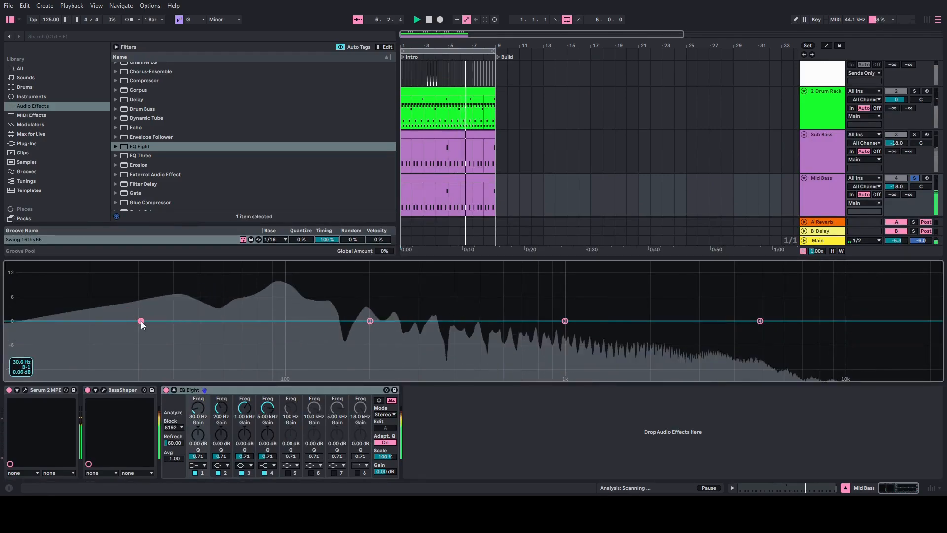
Change band 1 of the Mid Bass EQ Eight to a steep low-cut filter at 120 Hz.
click(197, 465)
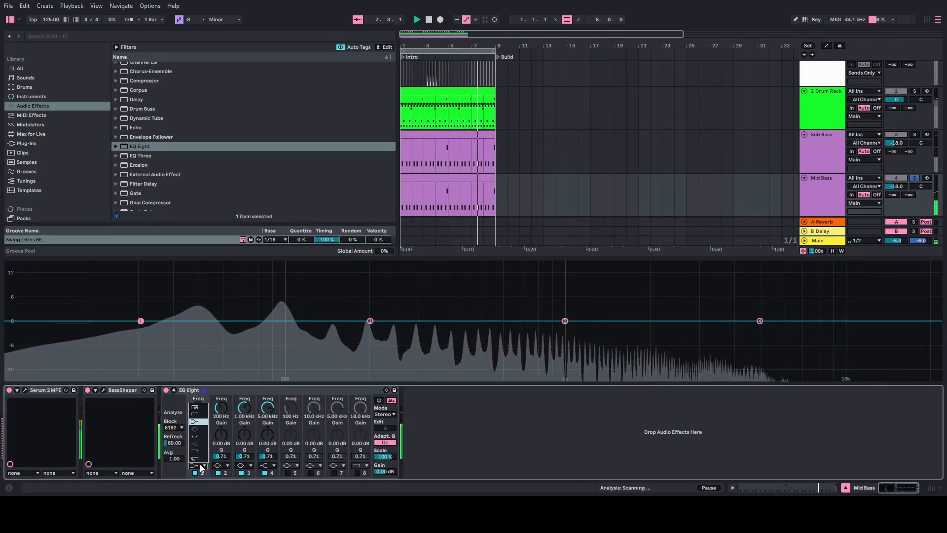
click(195, 408)
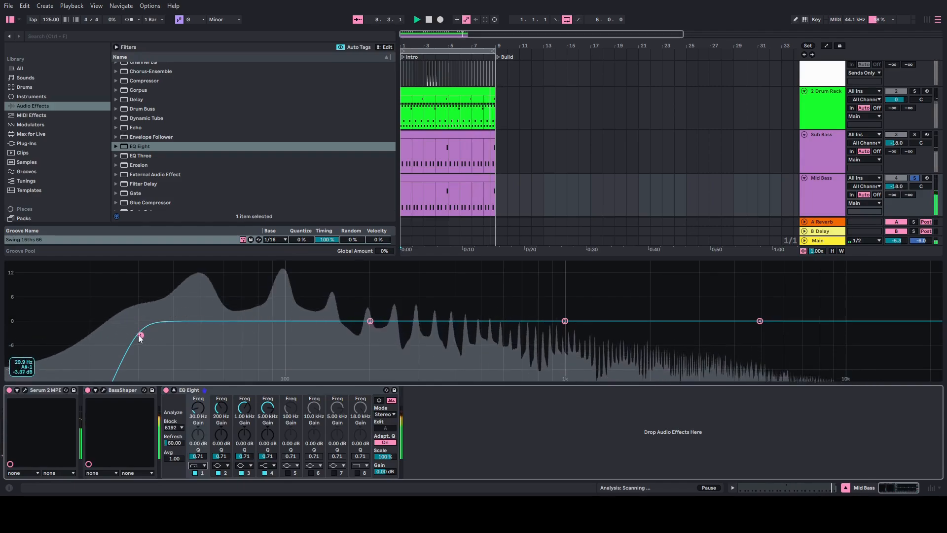
click(194, 418)
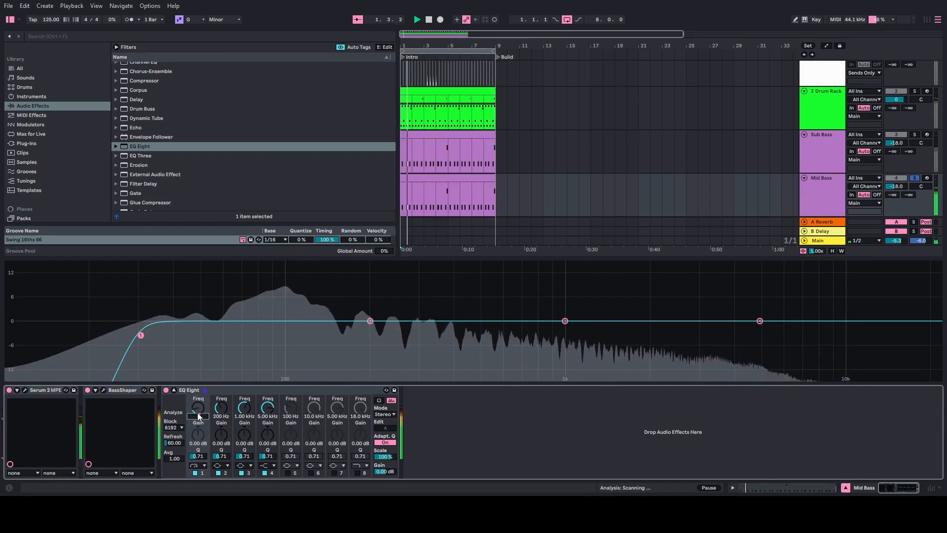
text(120)
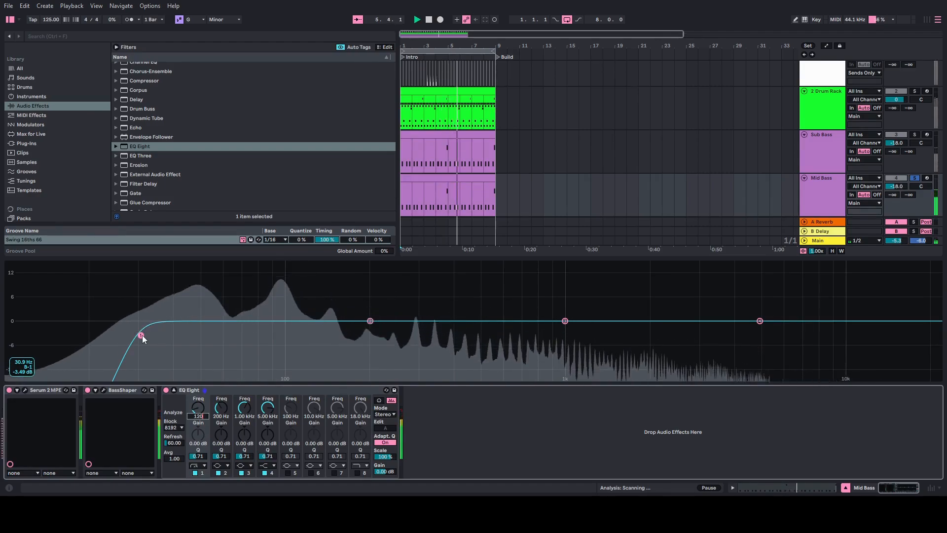
key(Return)
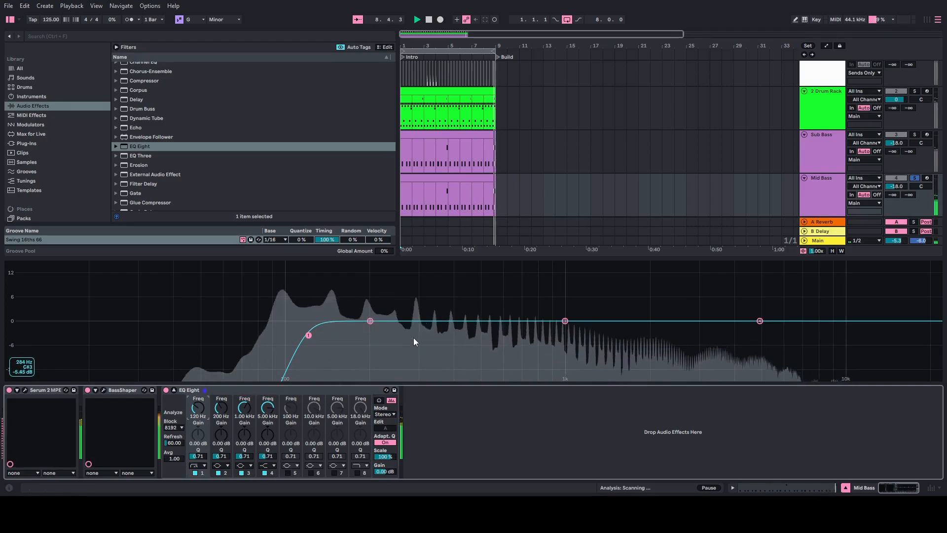
Solo Sub Bass together with Mid Bass and group the two tracks.
click(915, 134)
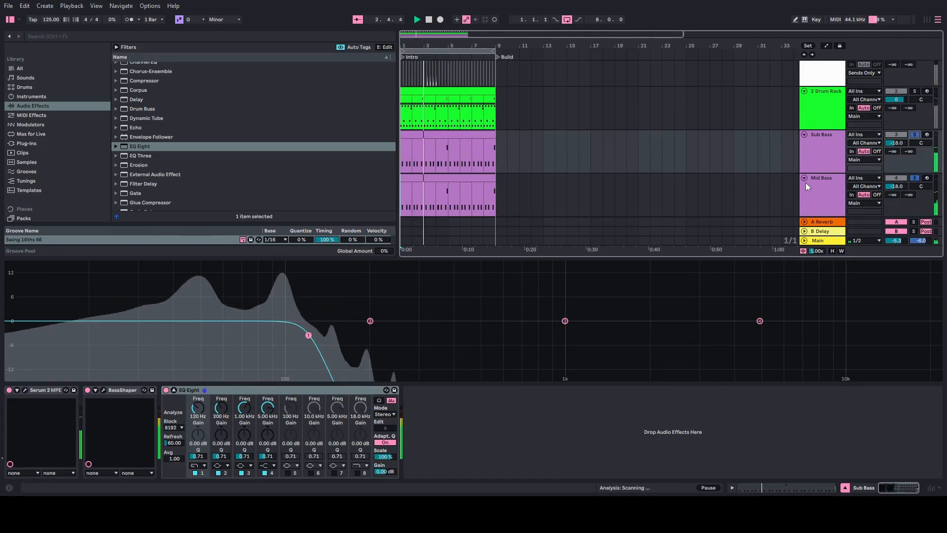
click(818, 201)
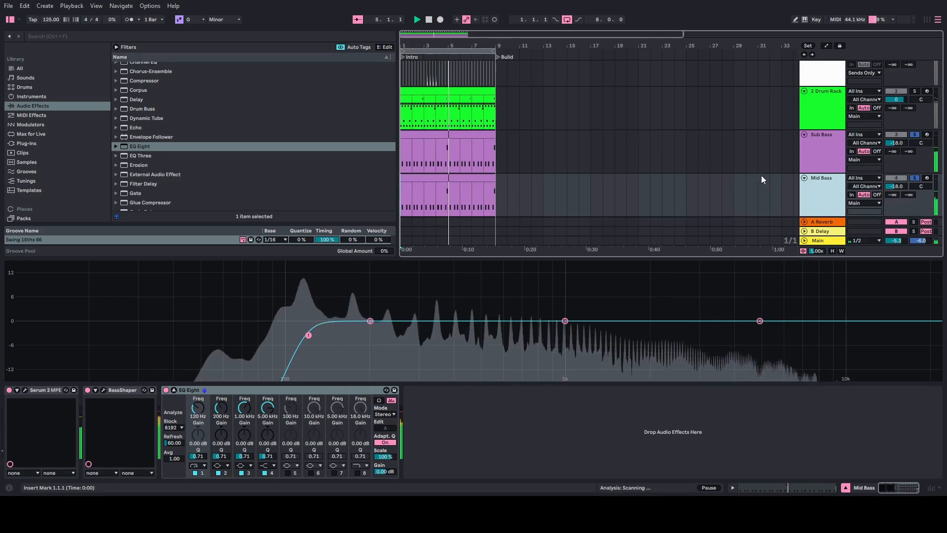
shift+click(819, 159)
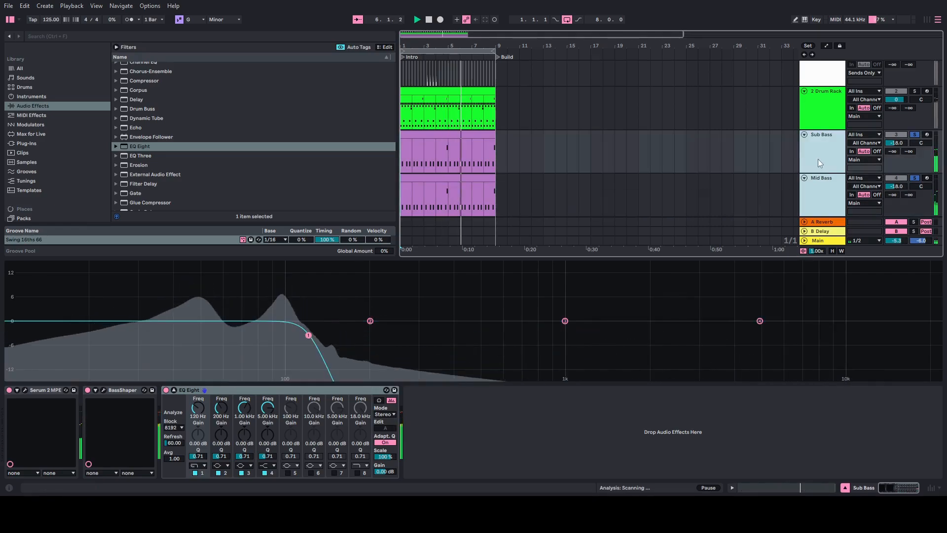
key(ctrl+g)
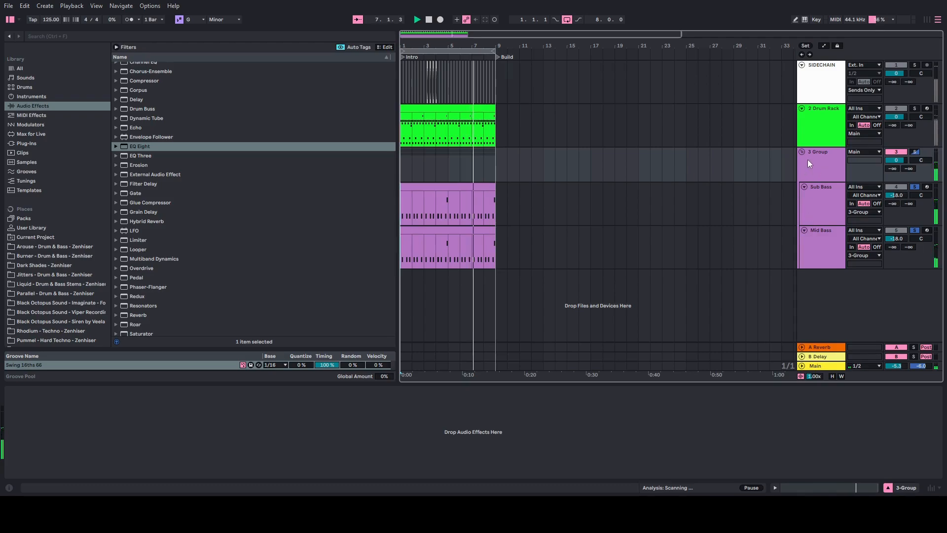
Solo the new group track that holds both basses and rename it BASSLINE.
click(912, 154)
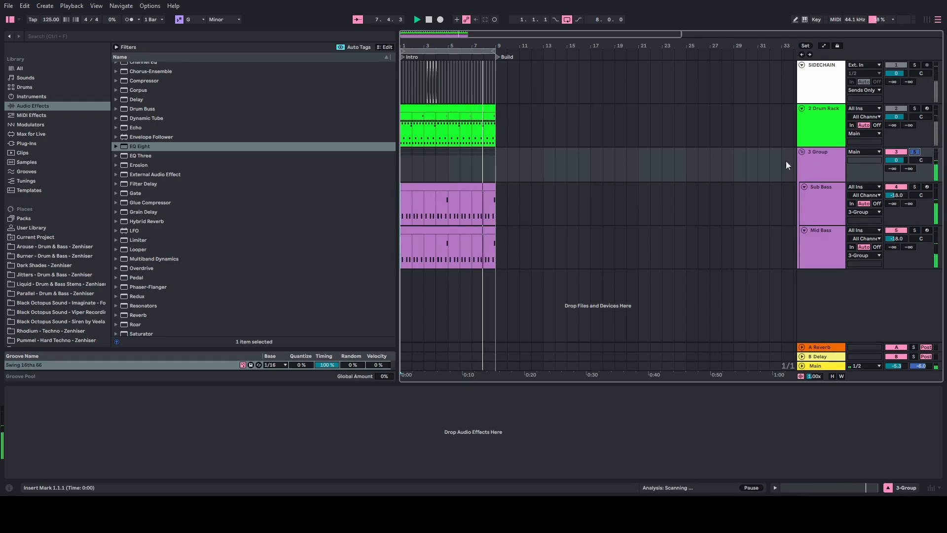
click(815, 170)
right_click(818, 161)
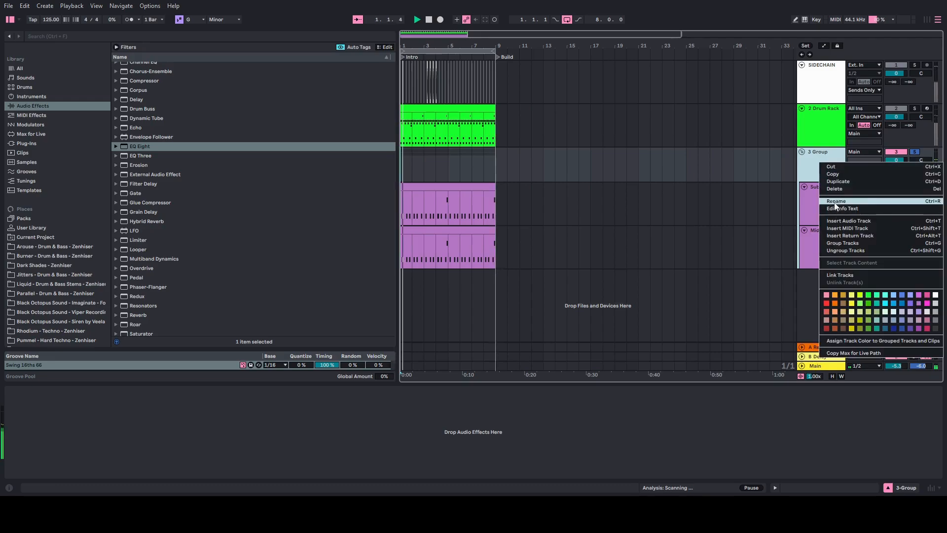
click(833, 197)
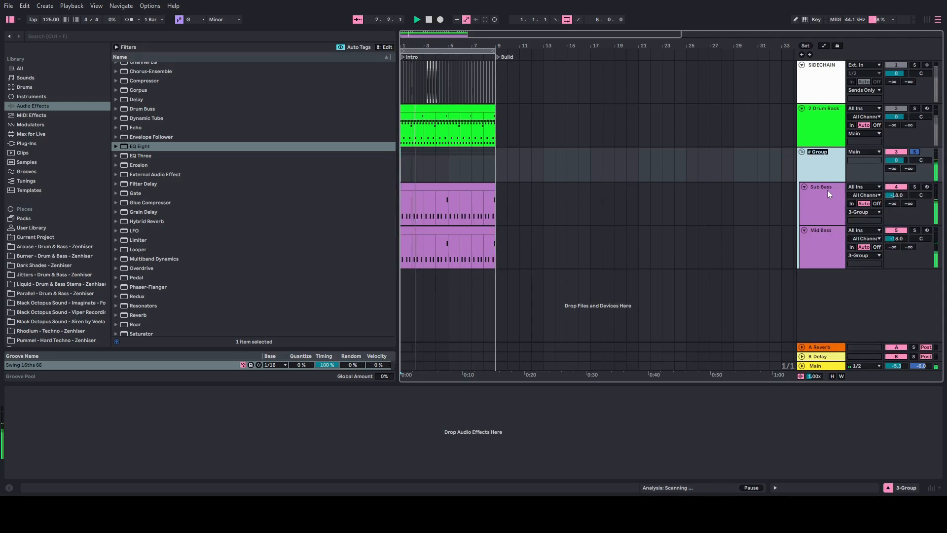
text(BASSLINE)
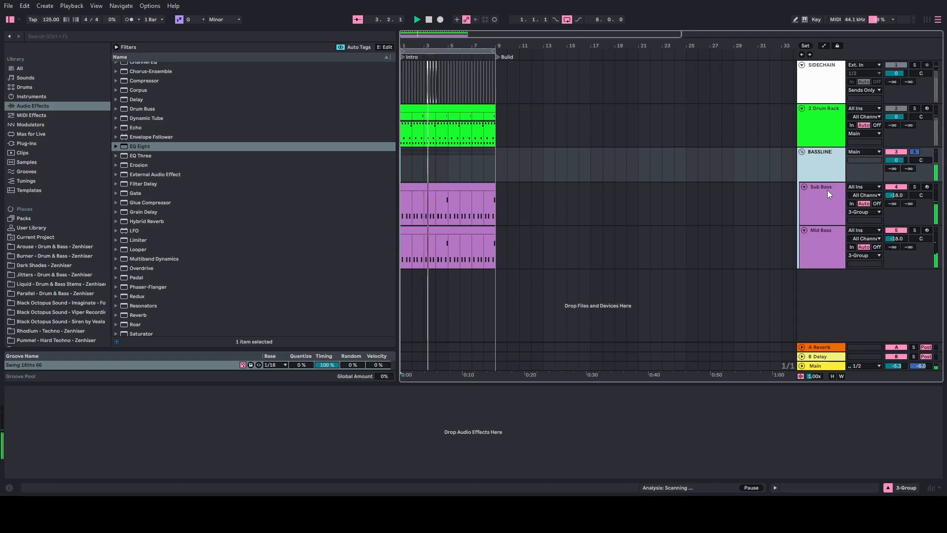
Extend the bass group's name to BASSLINEGROOVE and color the group red along with its tracks and clips.
text(GROOVE)
key(Return)
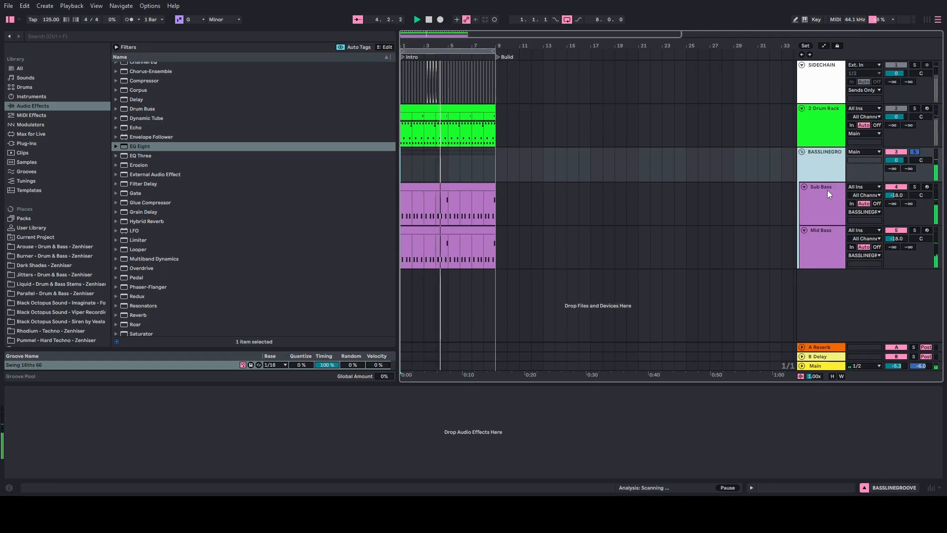
right_click(809, 171)
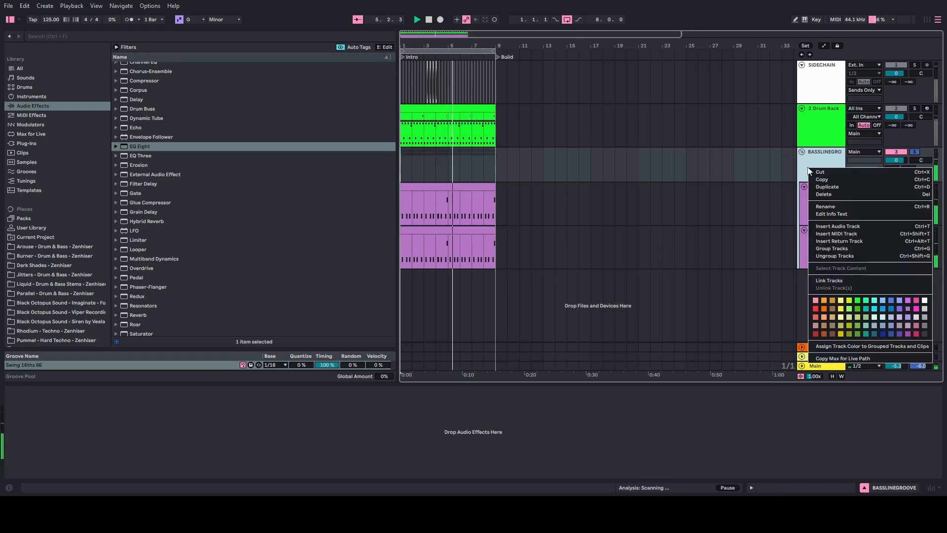
click(812, 310)
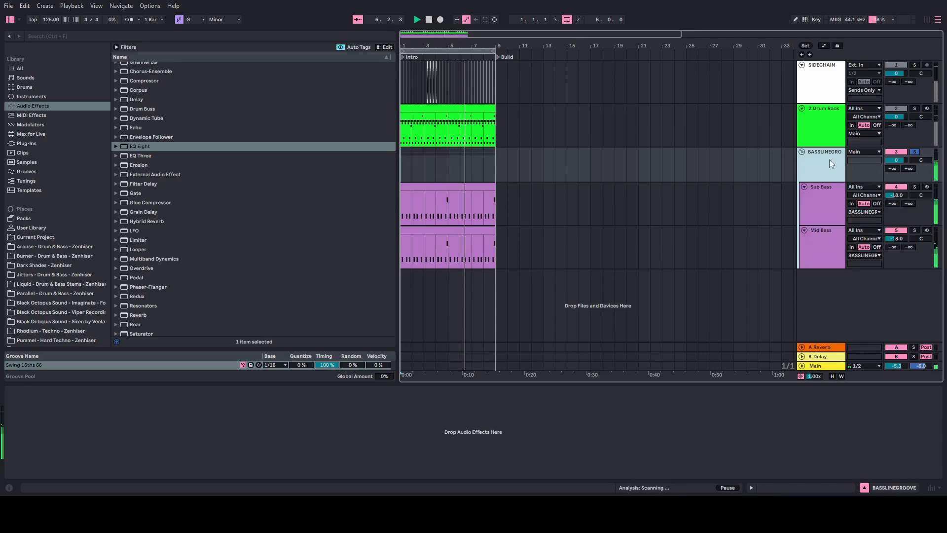
right_click(824, 169)
click(830, 306)
right_click(821, 173)
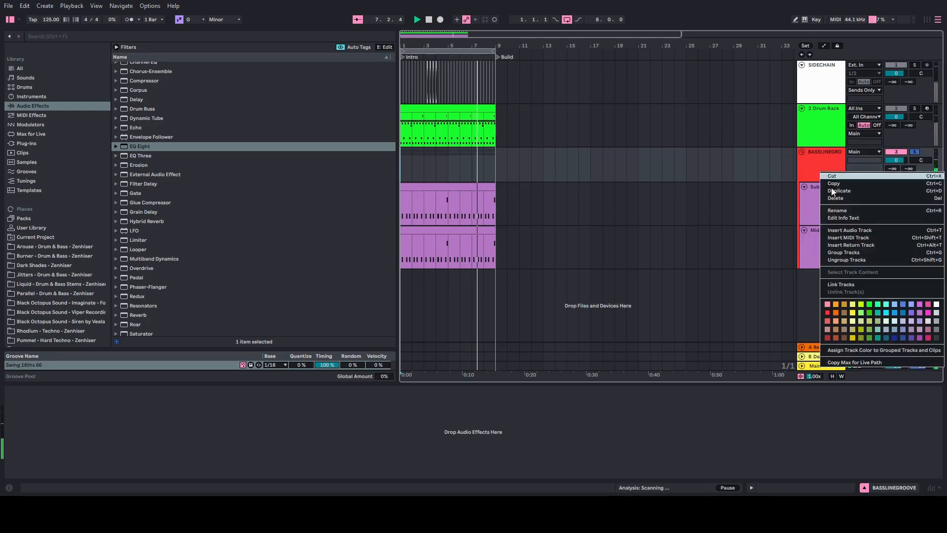
click(855, 350)
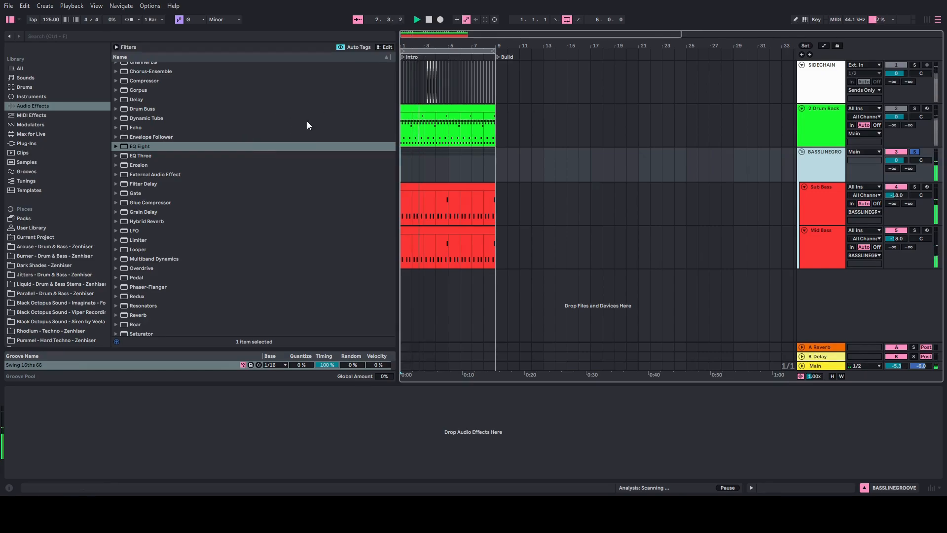
Solo Mid Bass and add a Compressor after the EQ Eight on the Sub Bass track.
click(915, 230)
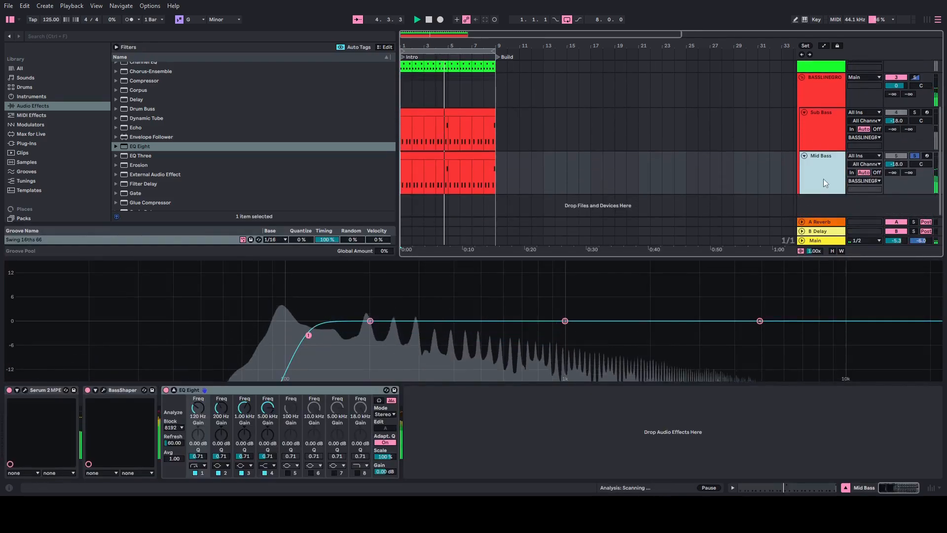
click(824, 123)
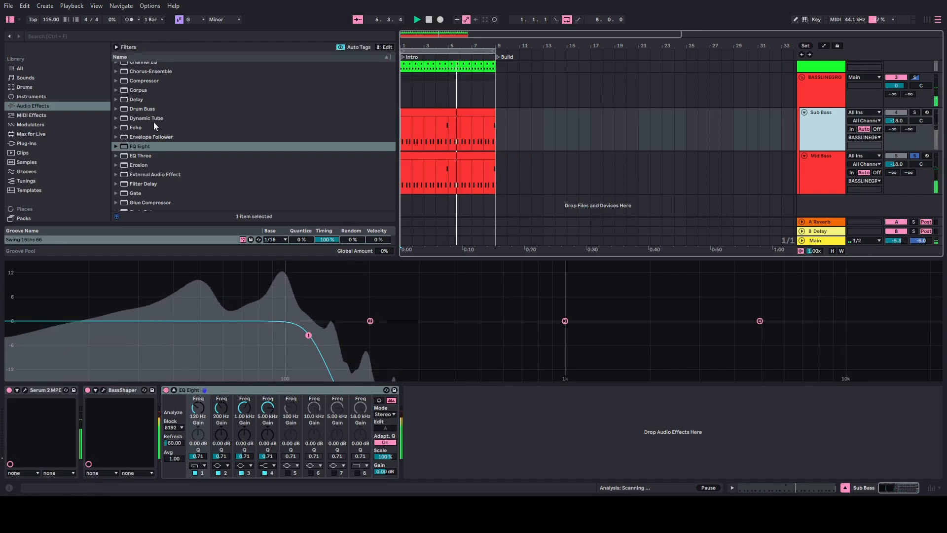
scroll(153, 124, up, 3)
drag(140, 112, 313, 137)
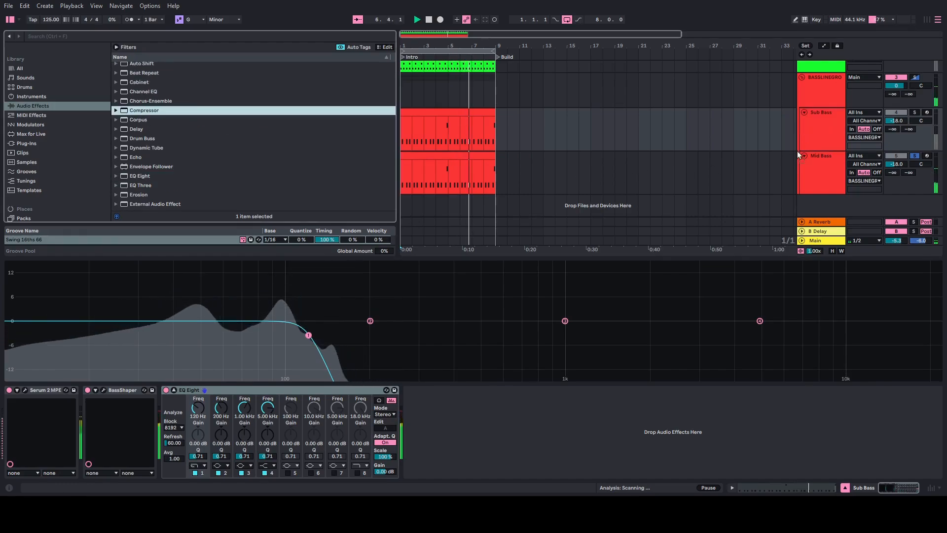
drag(815, 140, 815, 140)
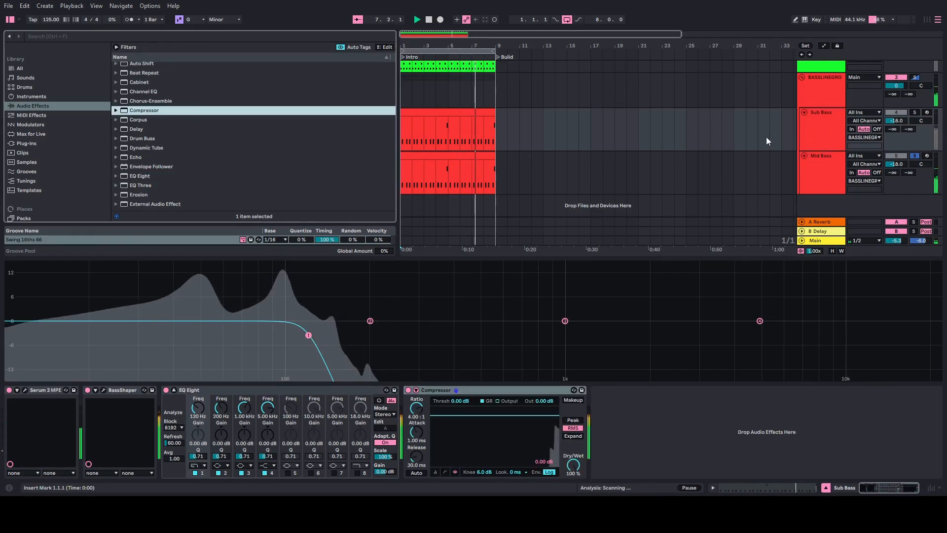
Feed the Sub Bass Compressor's sidechain from the SIDECHAIN track and solo Sub Bass.
click(416, 389)
click(423, 414)
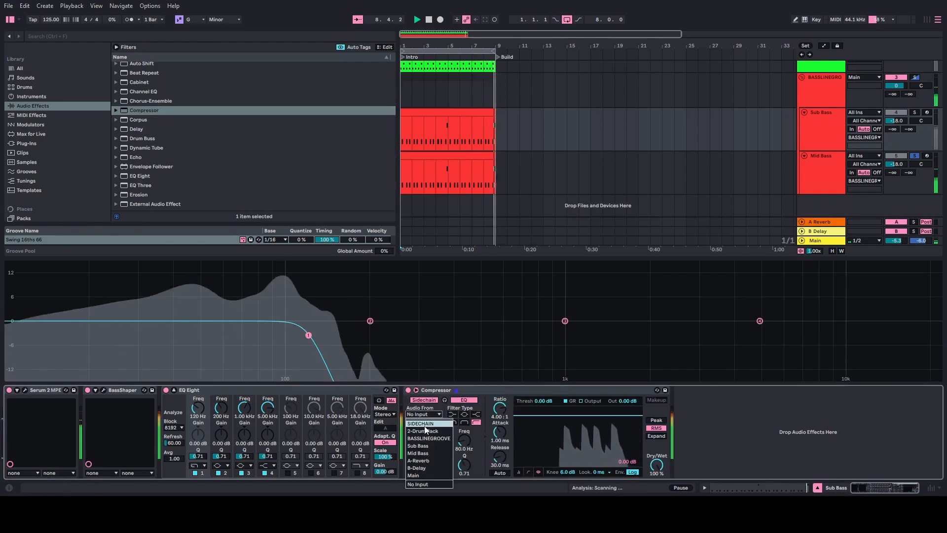
click(425, 424)
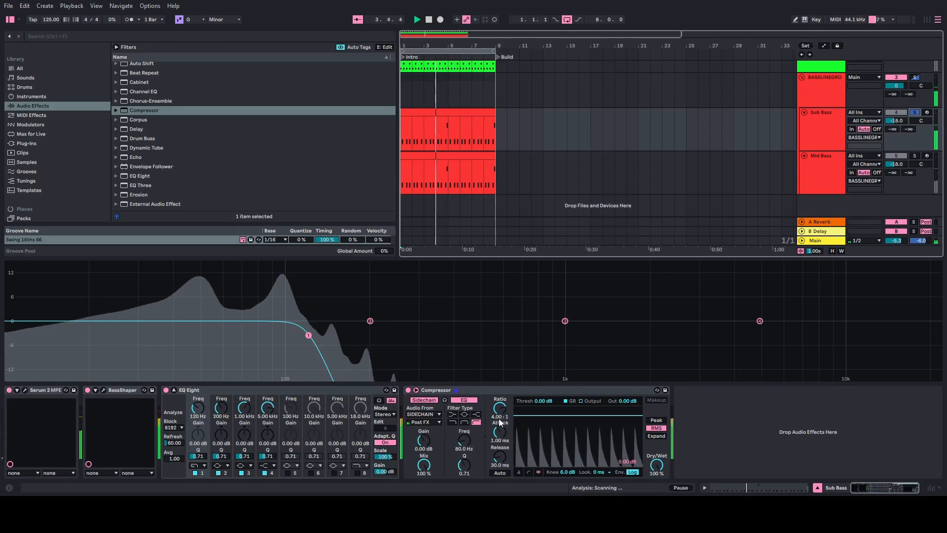
Set the Sub Bass Compressor to a 2:1 ratio, 2 ms attack and a threshold of about -51.2 dB.
text(2)
key(Return)
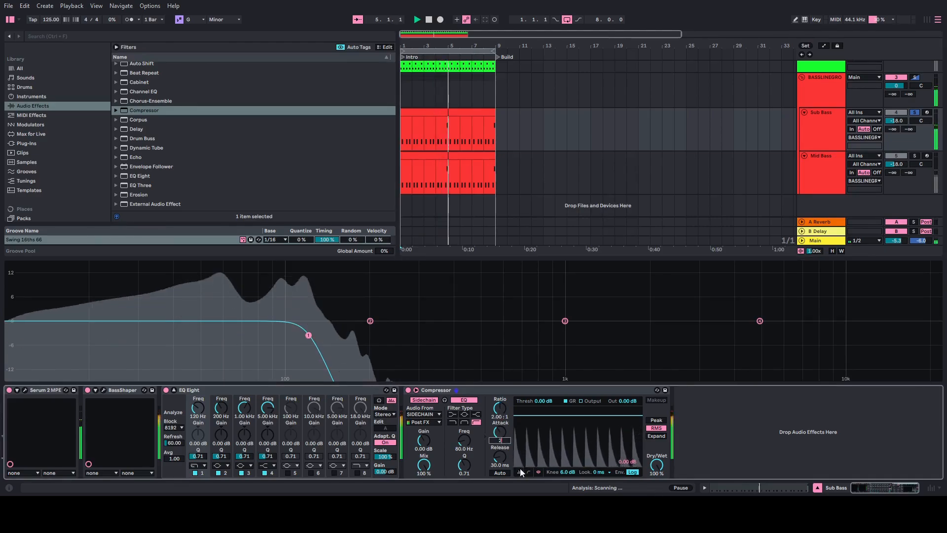
click(518, 472)
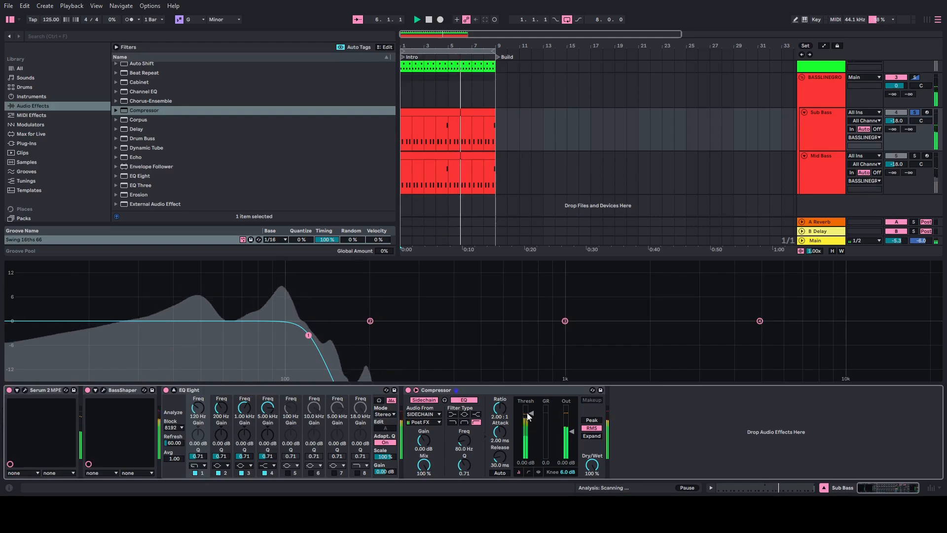
drag(530, 414, 531, 454)
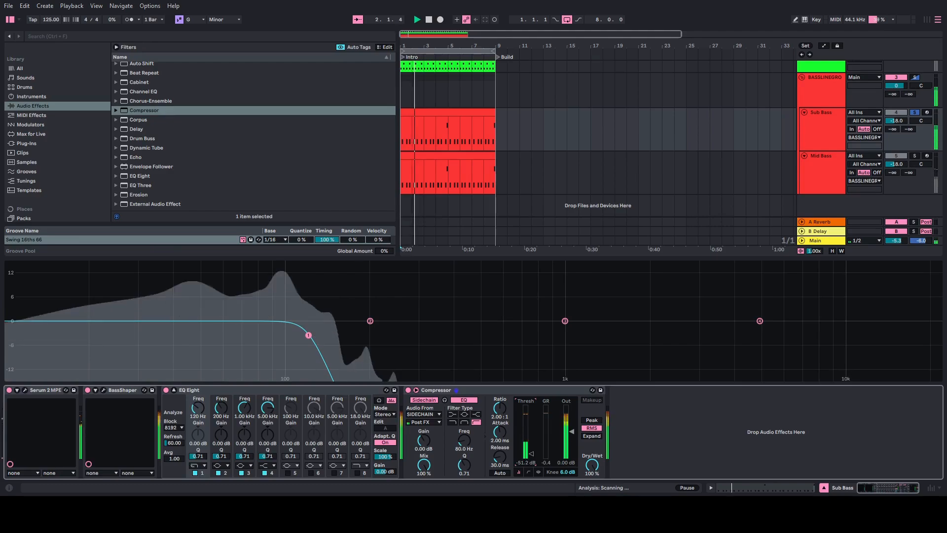
Add an EQ Eight after the kick sample in the Drum Rack and expand its large spectrum display.
scroll(447, 207, up, 2)
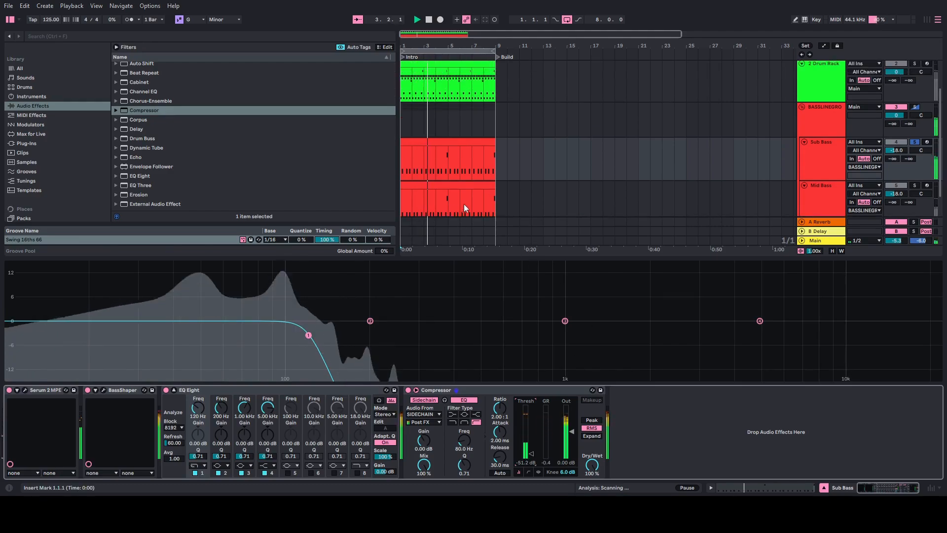
scroll(474, 202, up, 1)
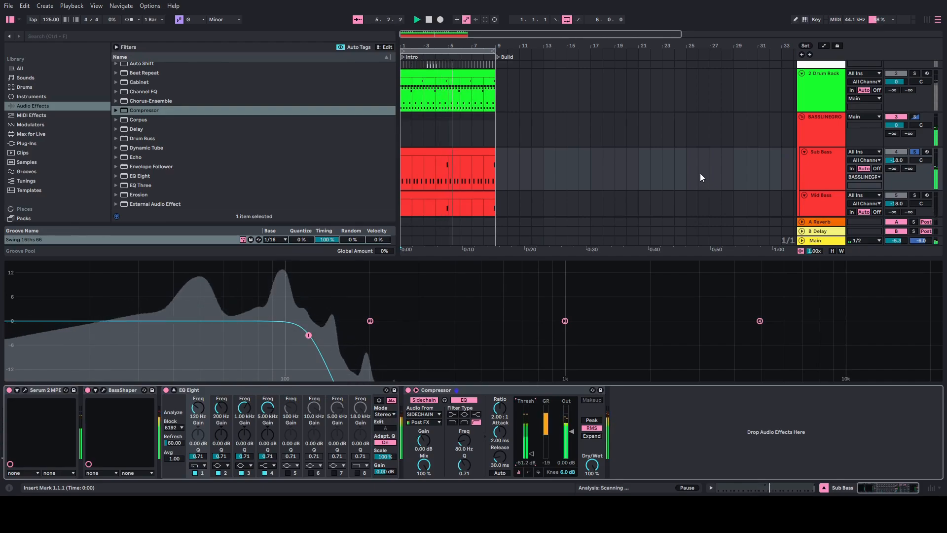
click(818, 95)
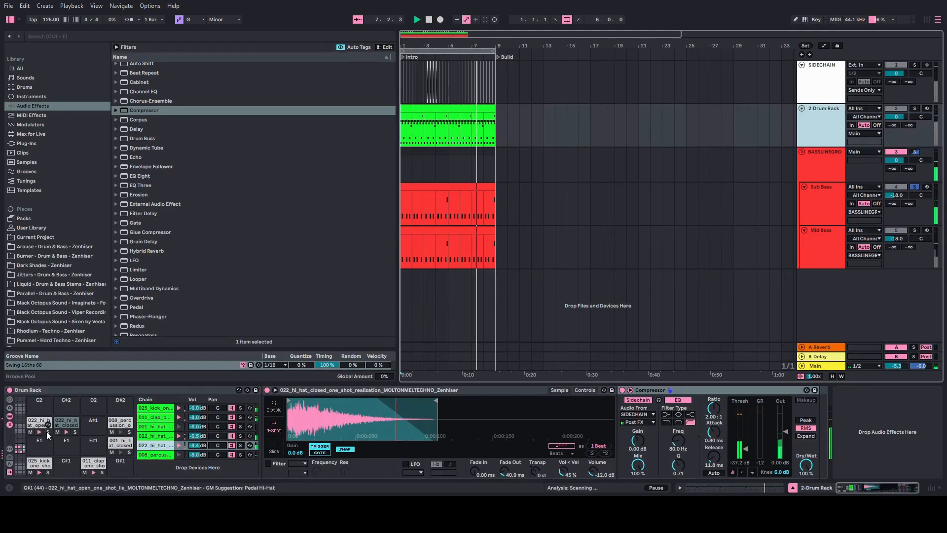
click(39, 463)
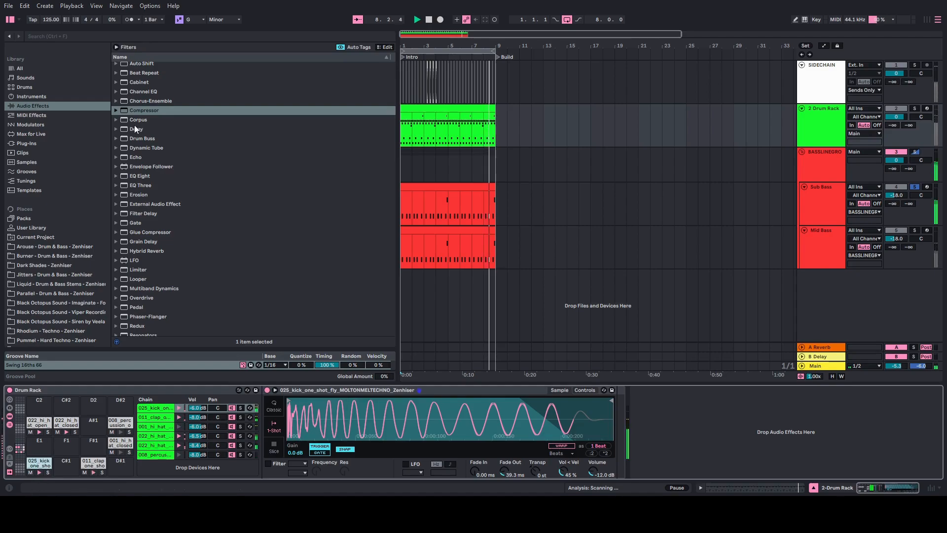
drag(140, 176, 565, 374)
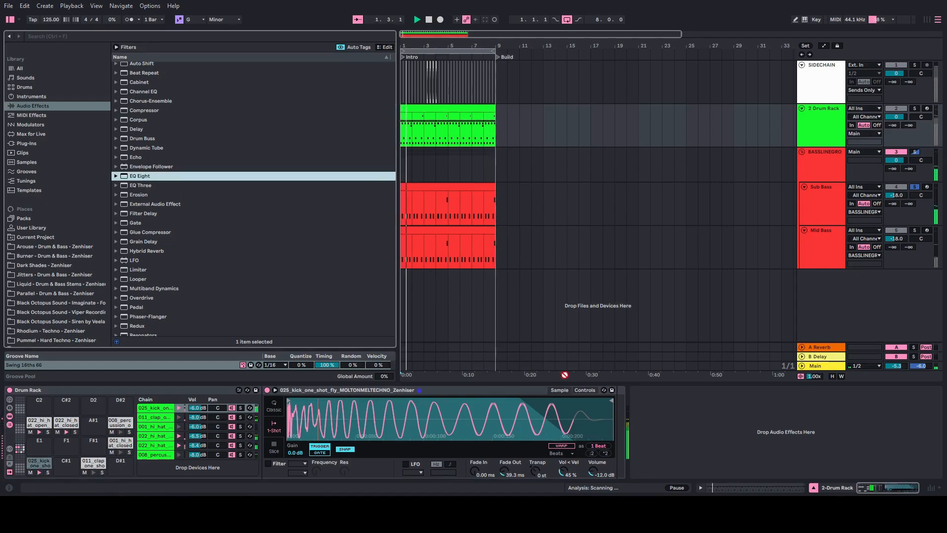
drag(616, 404, 625, 416)
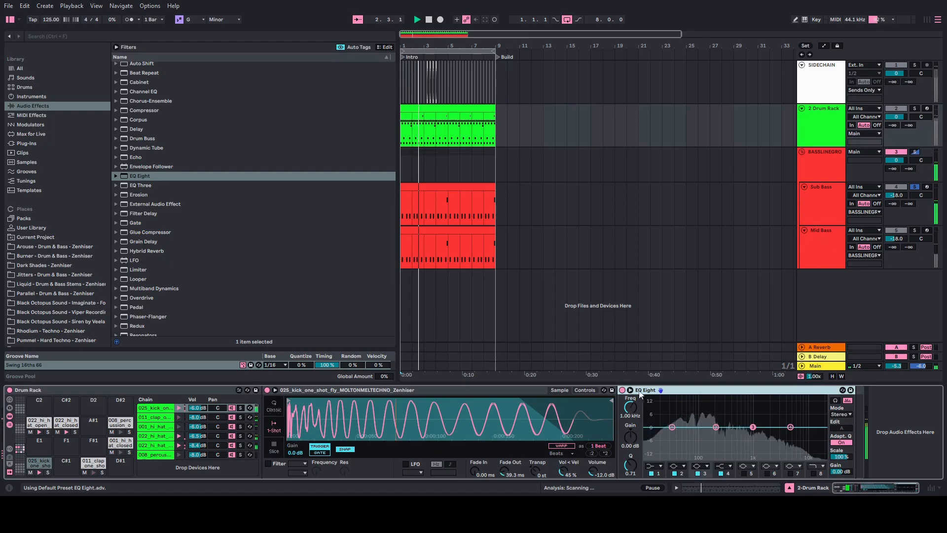
click(630, 390)
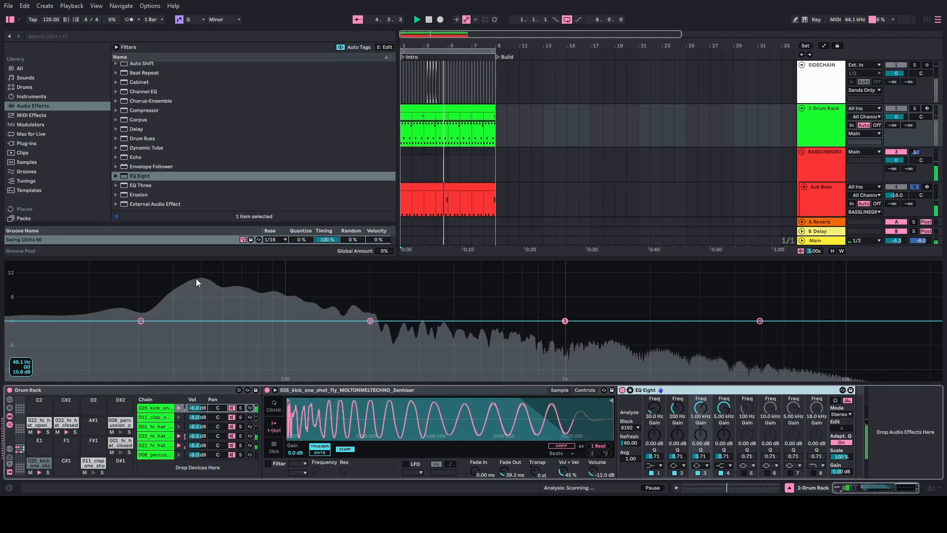
Shape band 2 of the Sub Bass EQ Eight into a narrow cut at 48 Hz with Q 18 and about -5.95 dB gain.
click(822, 200)
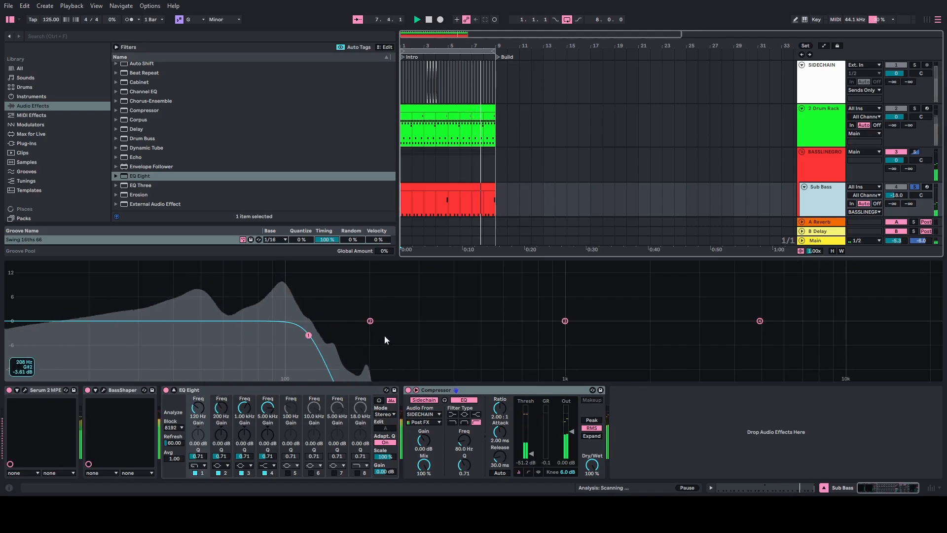
drag(370, 320, 207, 321)
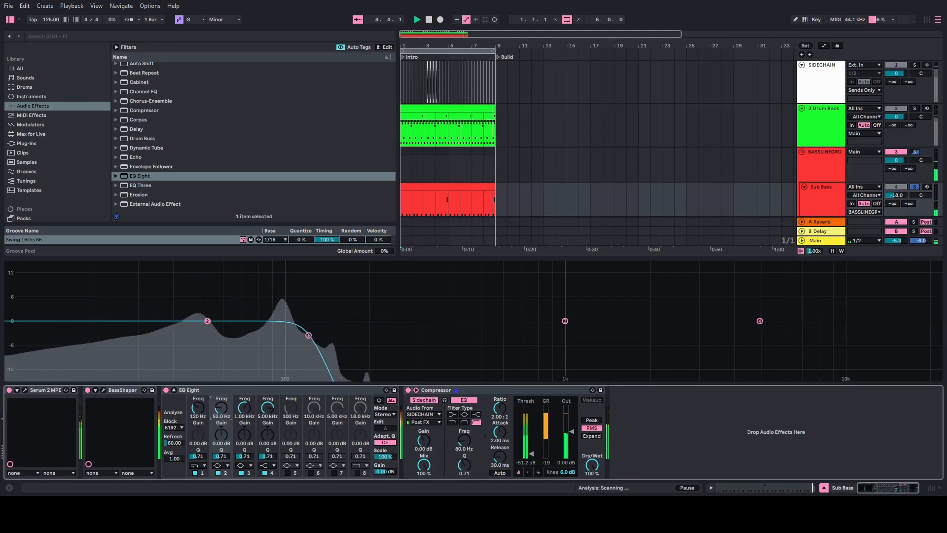
drag(220, 414, 220, 418)
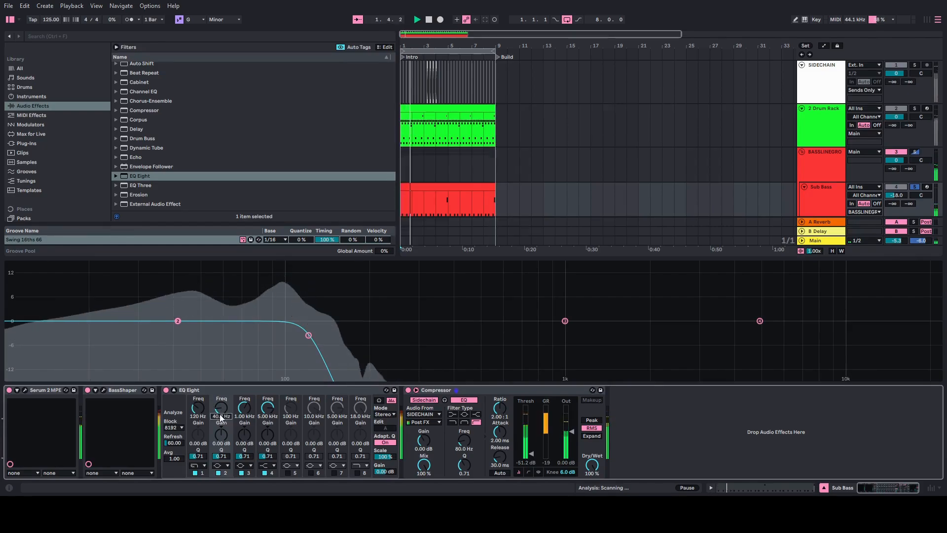
text(48)
key(Return)
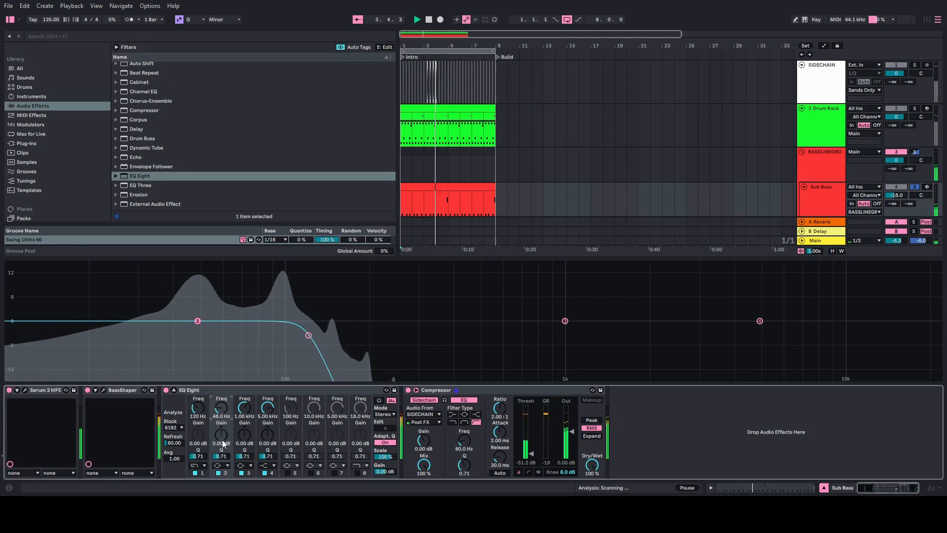
drag(221, 456, 221, 448)
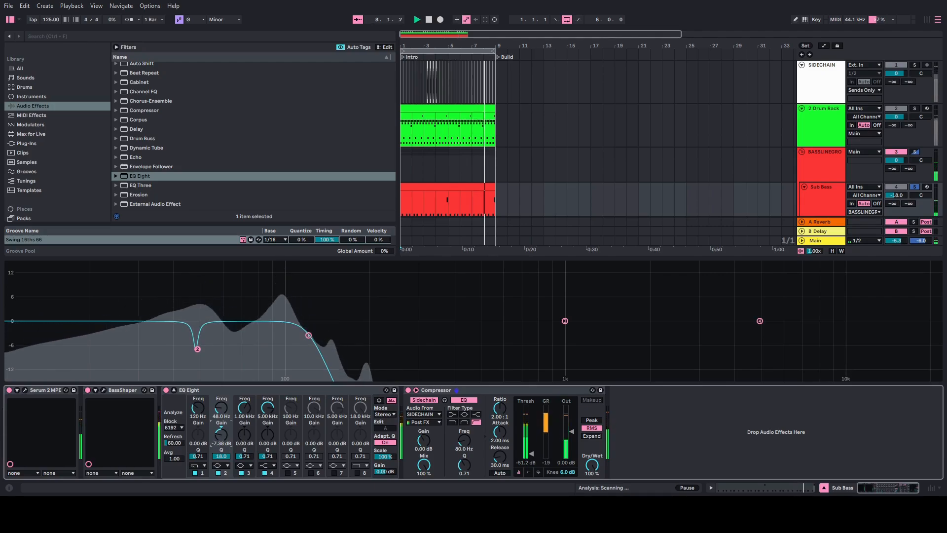
drag(221, 444, 221, 438)
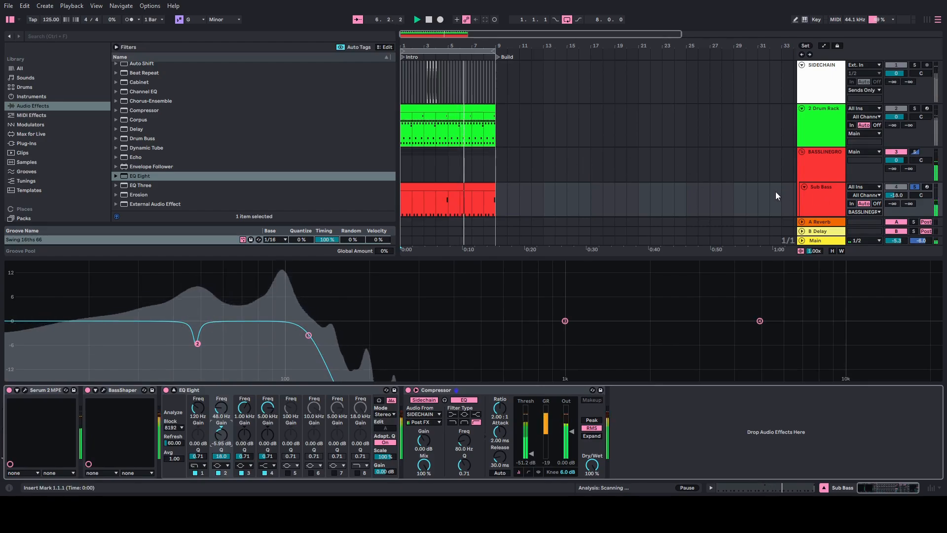
Collapse the Sub Bass EQ Eight's large display and switch the solo to the whole BASSLINEGROOVE group.
scroll(838, 167, down, 2)
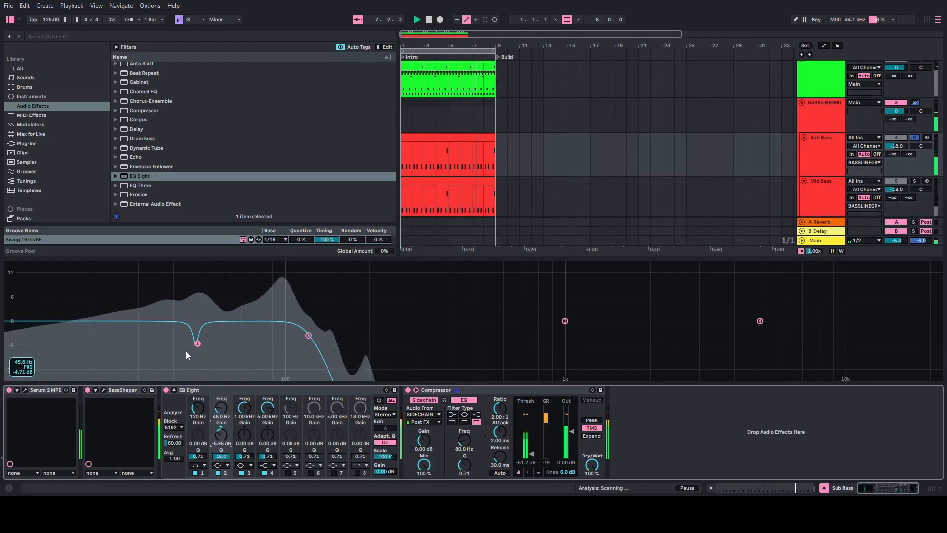
click(174, 390)
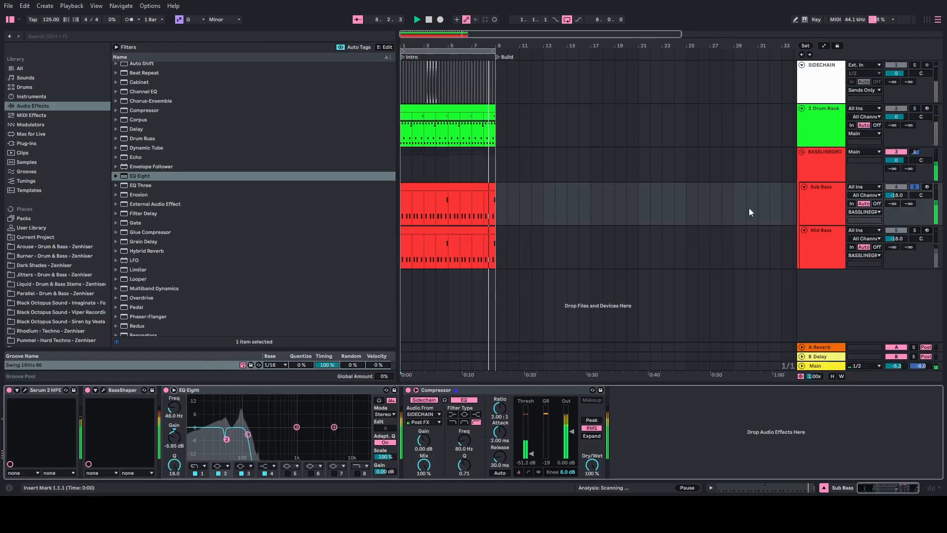
click(821, 206)
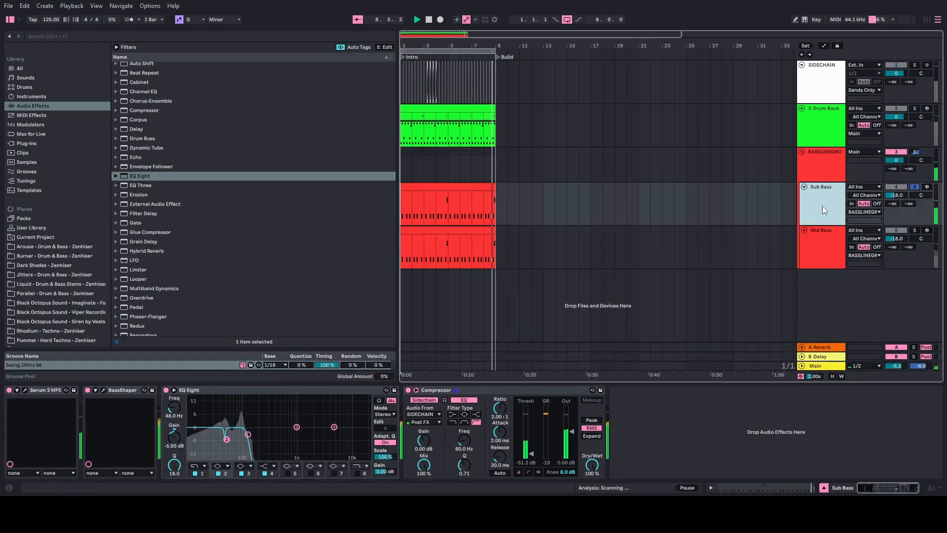
click(915, 153)
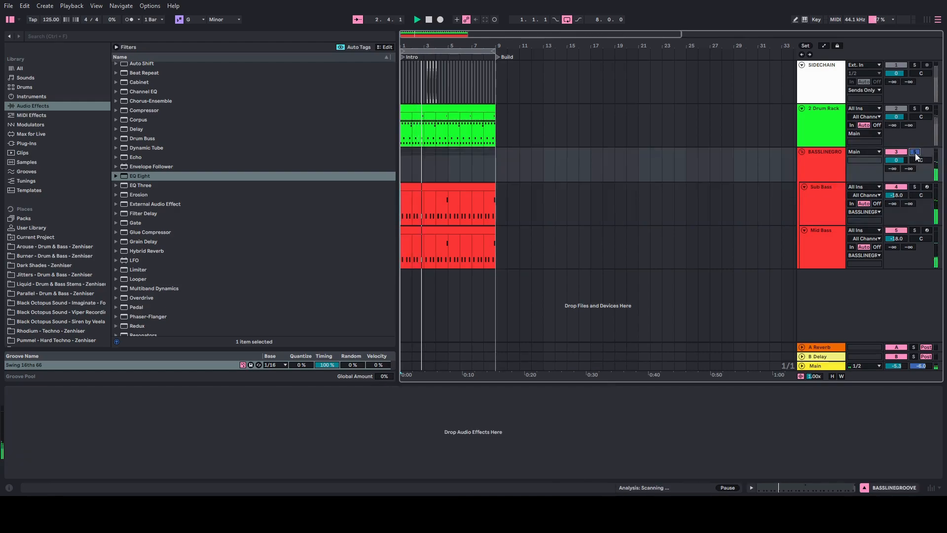
click(140, 176)
drag(812, 263, 813, 263)
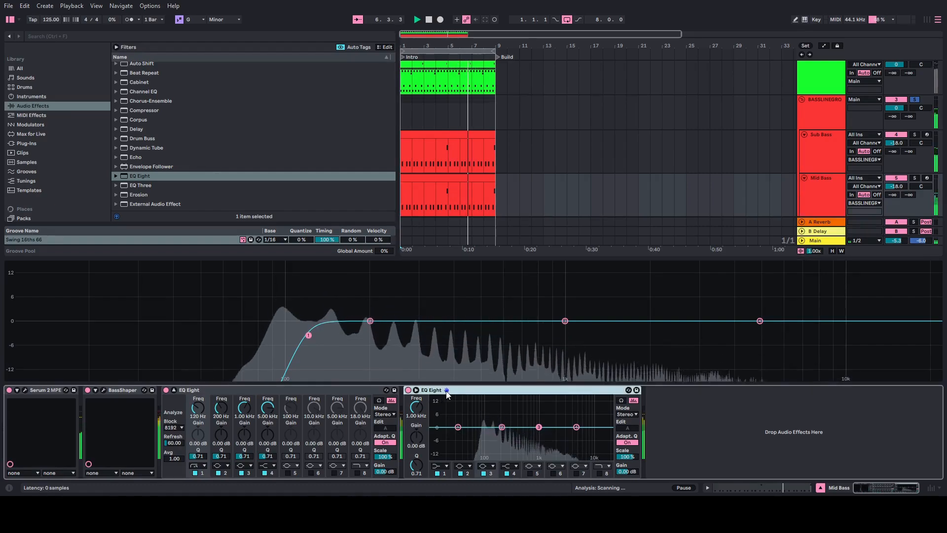
click(173, 389)
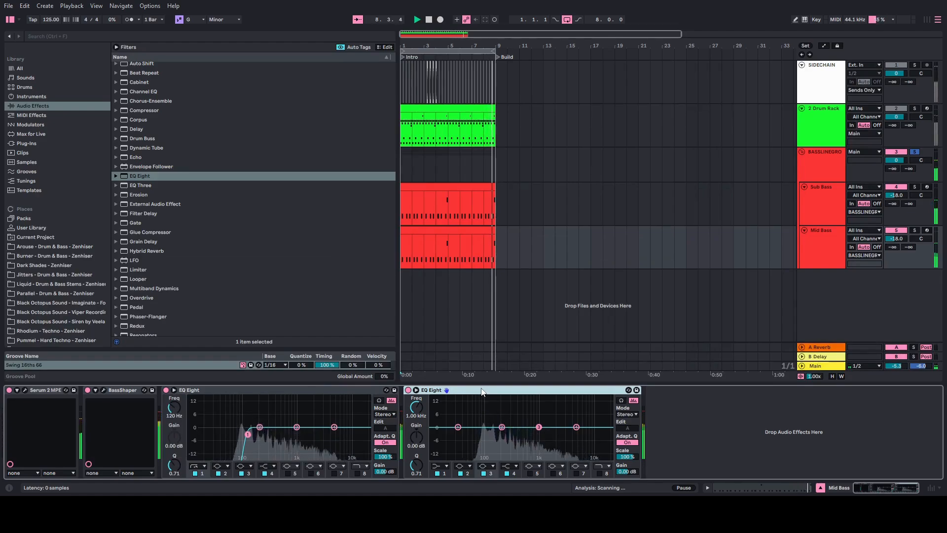
key(Delete)
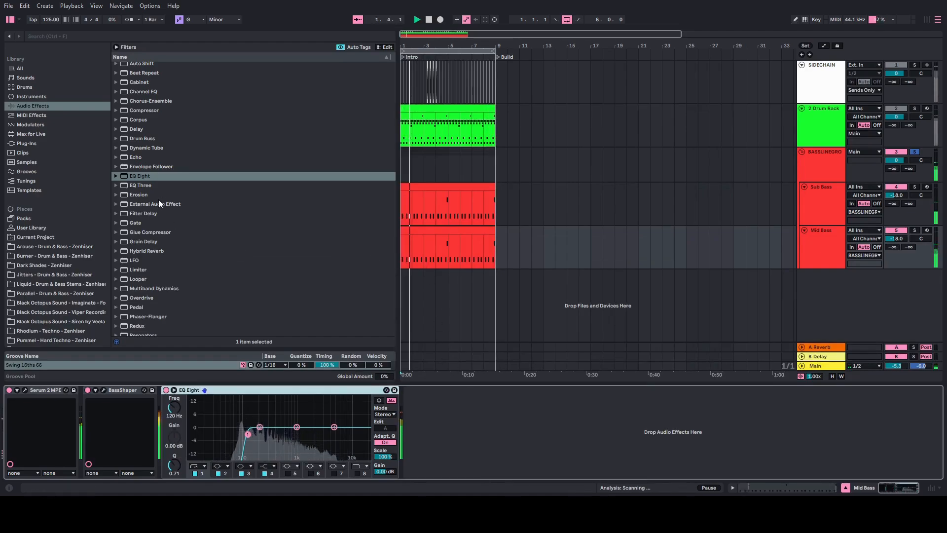
Add a Compressor after the EQ Eight on the Mid Bass track.
click(142, 110)
key(Return)
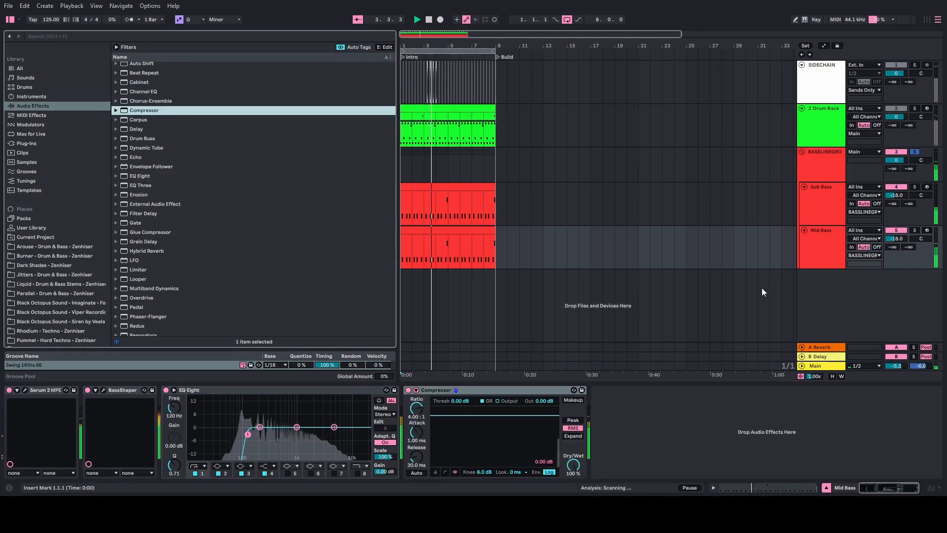
Set the Mid Bass Compressor to a 2:1 ratio, 2 ms attack and -18.3 dB threshold, using its level-meter view.
click(416, 416)
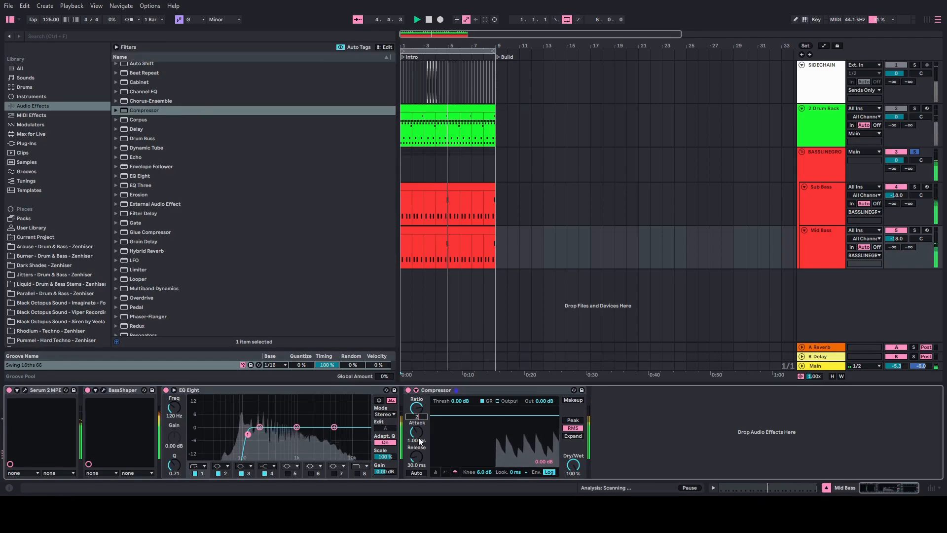
text(2)
click(435, 472)
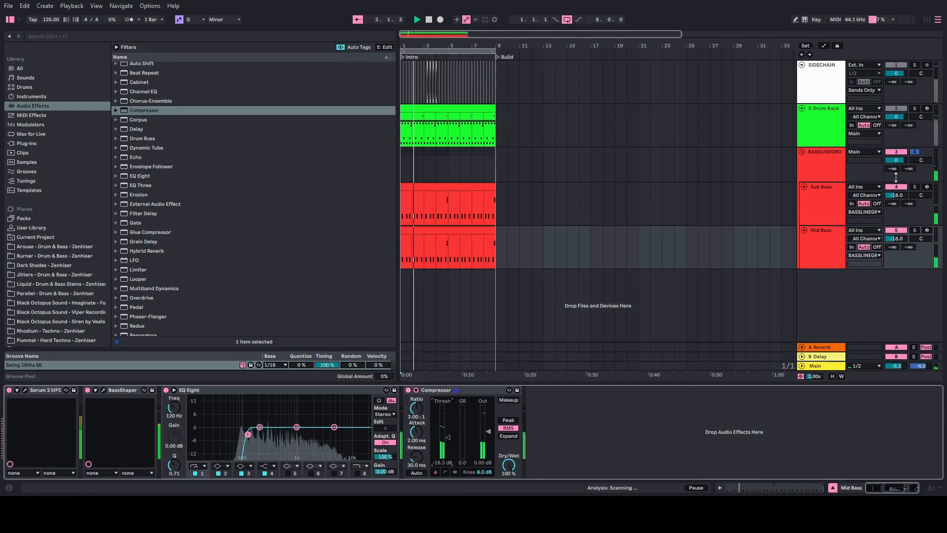
Add a Compressor to the BASSLINEGROOVE group with a 2:1 ratio and 2 ms attack.
click(832, 178)
click(141, 111)
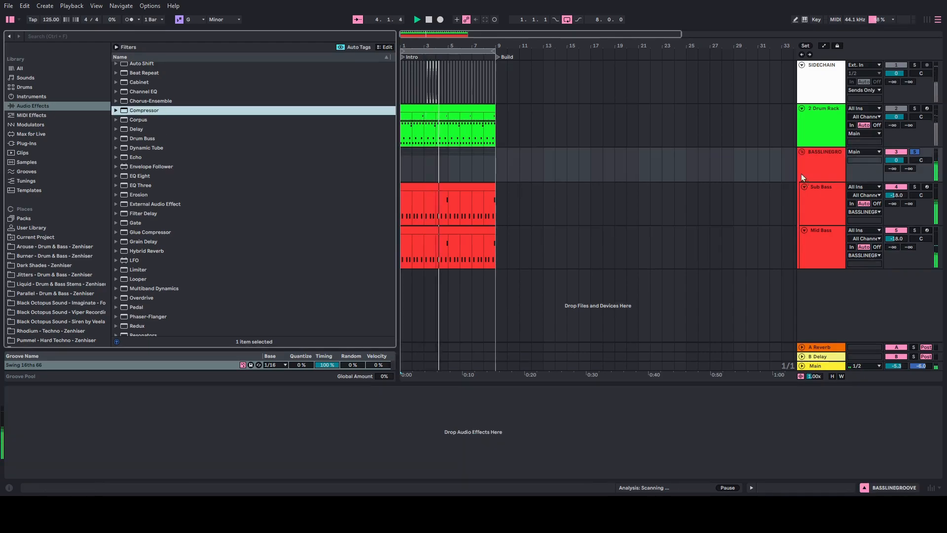
key(Return)
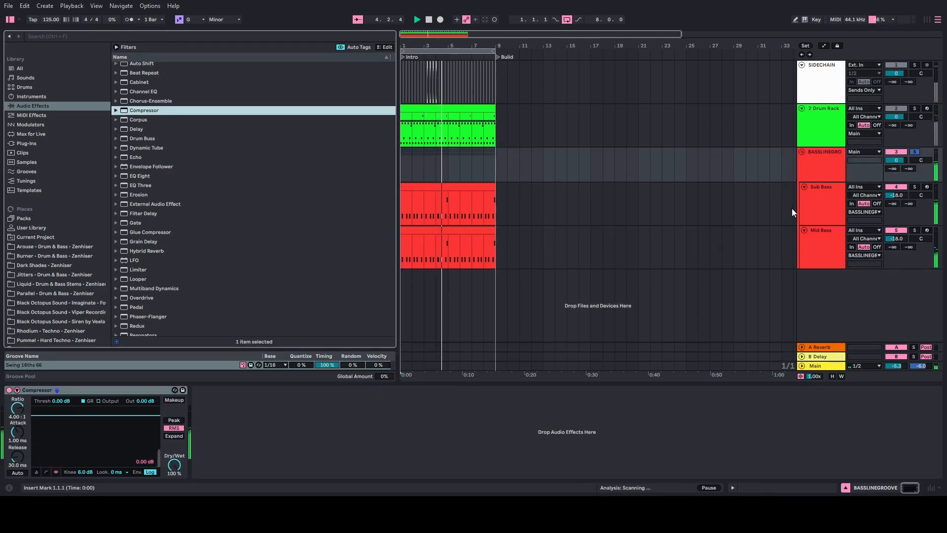
click(16, 399)
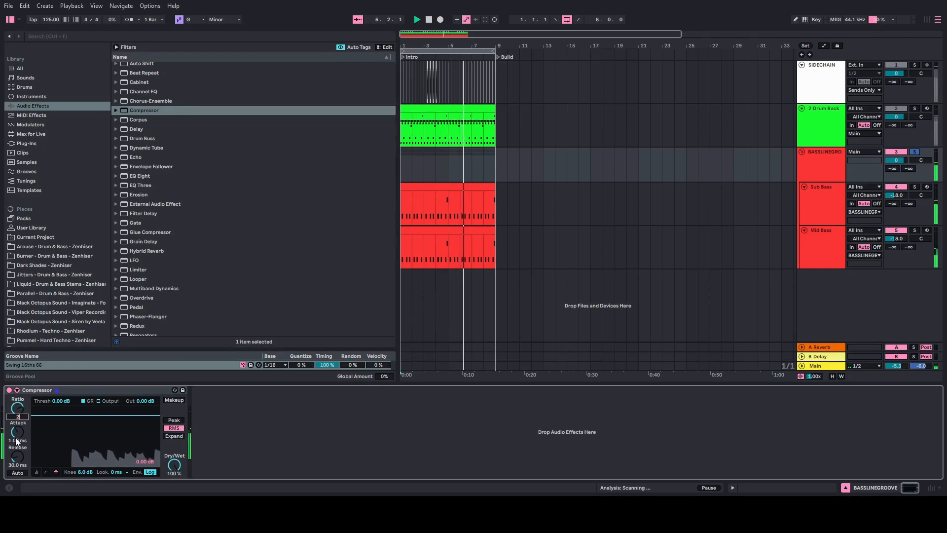
text(2)
Feed the group Compressor's sidechain input from the SIDECHAIN track and set its threshold to -27.6 dB in the level-meter view.
click(17, 390)
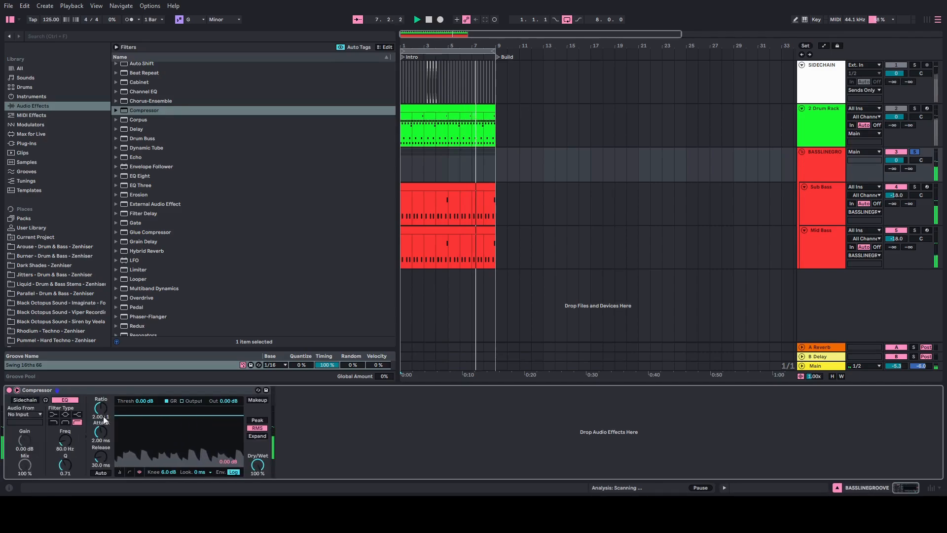
click(31, 411)
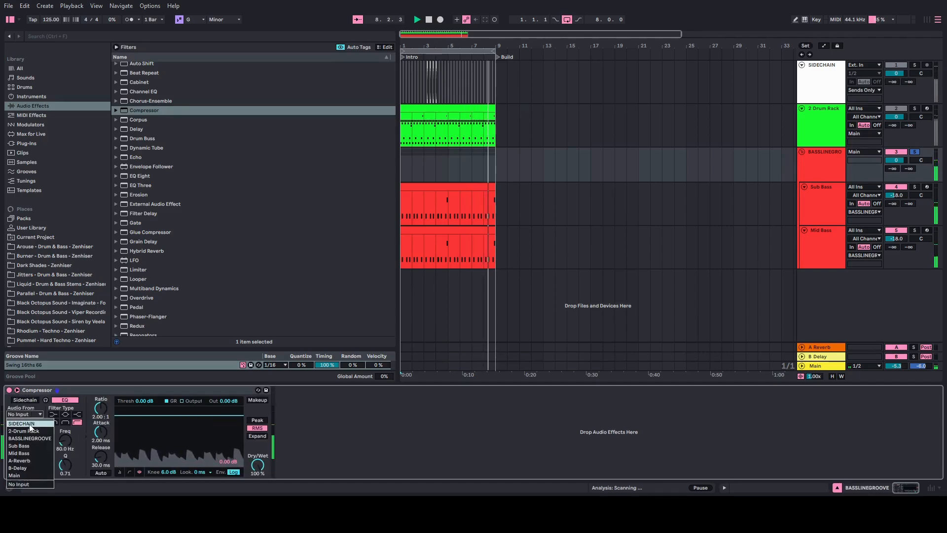
click(33, 425)
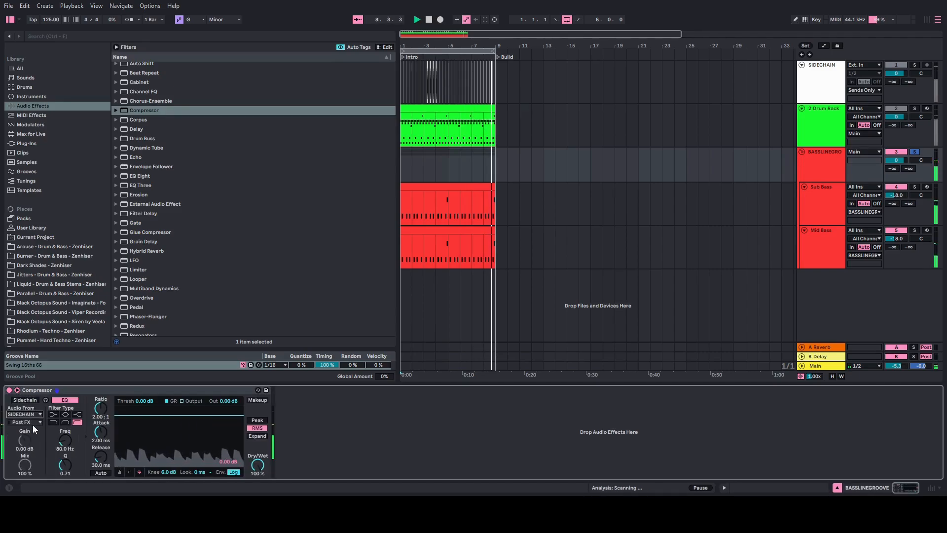
click(118, 472)
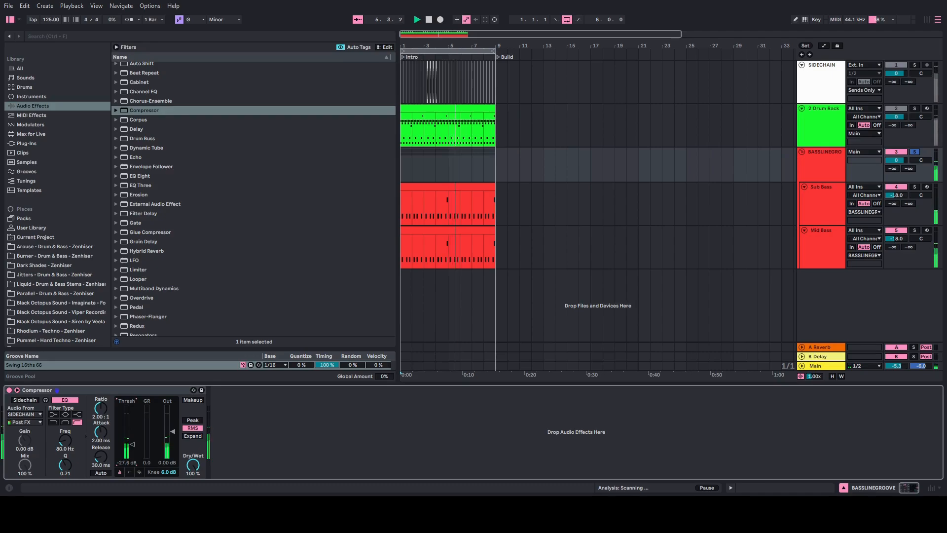
Unsolo the BASSLINEGROOVE group and fold the Sub Bass and Mid Bass tracks and the group itself.
click(914, 152)
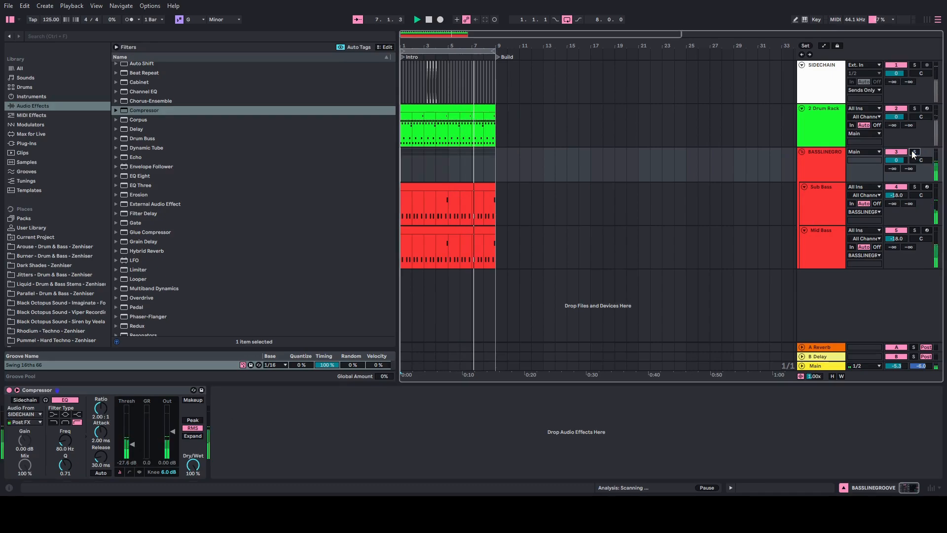
click(804, 187)
click(803, 197)
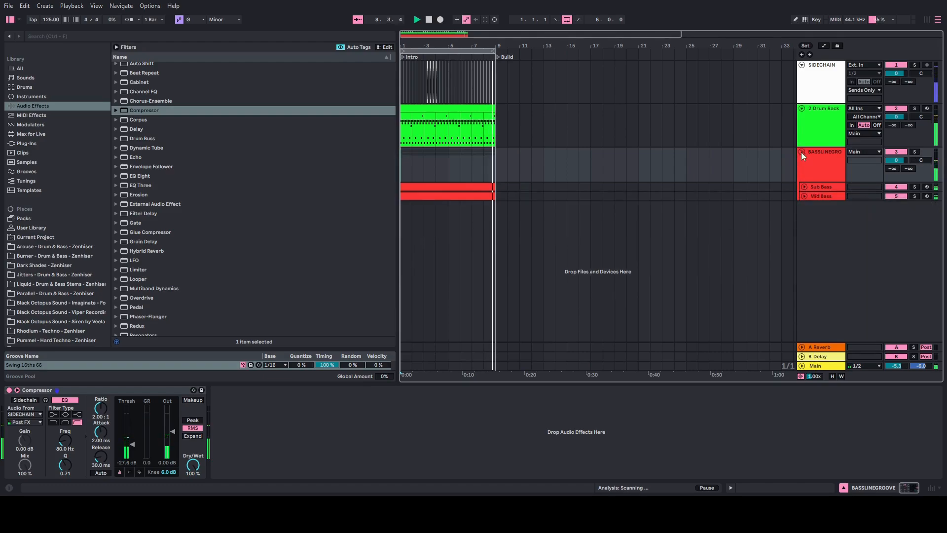
click(801, 151)
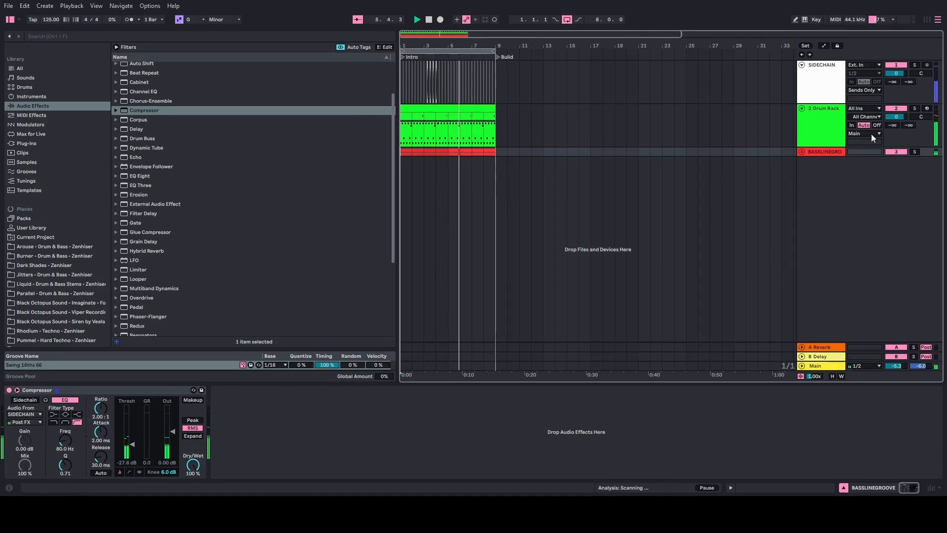
Open the Drum Rack track's devices and collapse the large spectrum display of the kick's EQ Eight.
click(809, 128)
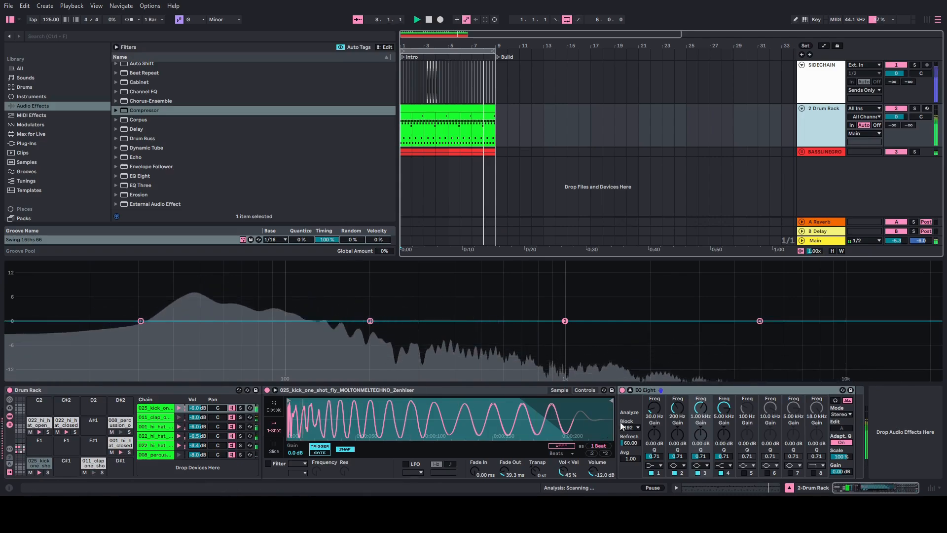
click(630, 389)
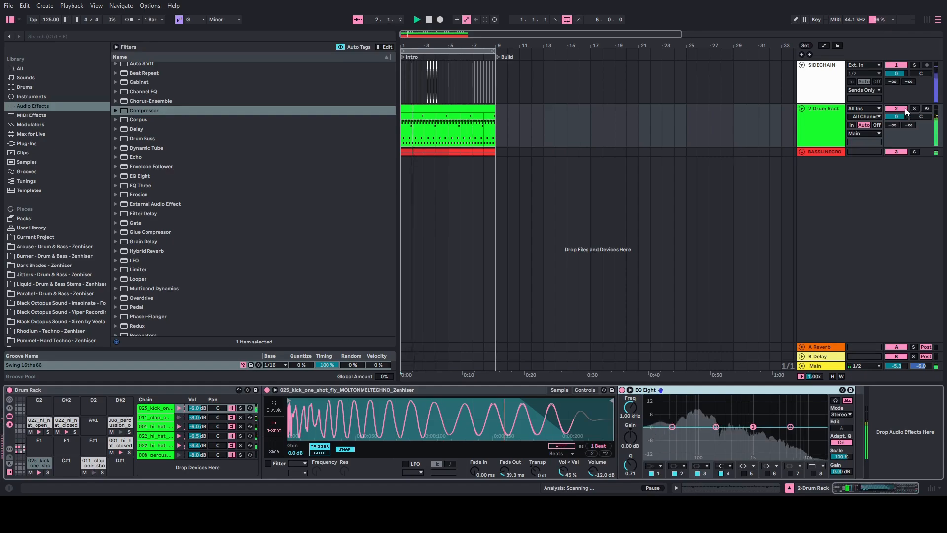
click(824, 123)
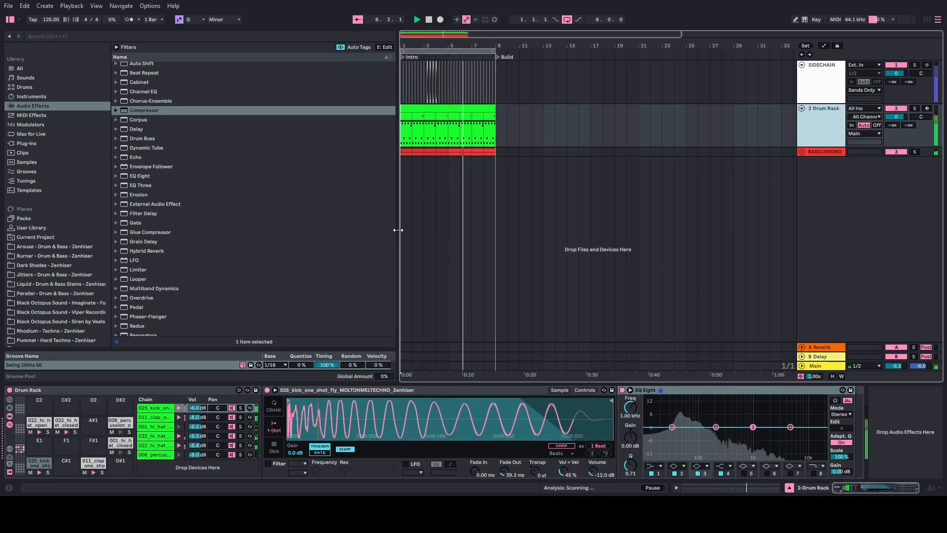
Solo the BASSLINEGROOVE group briefly, switch the solo to the Drum Rack track and select its kick pad.
click(860, 149)
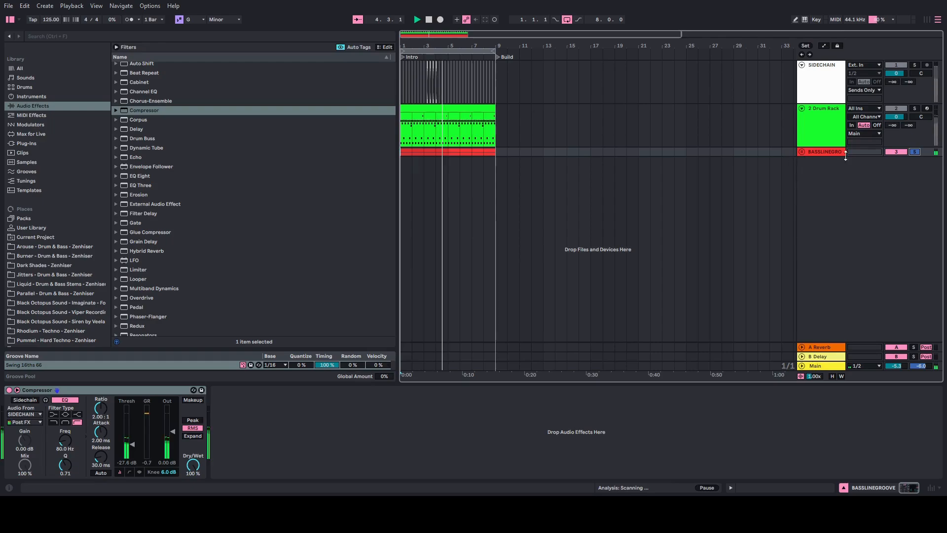
click(915, 109)
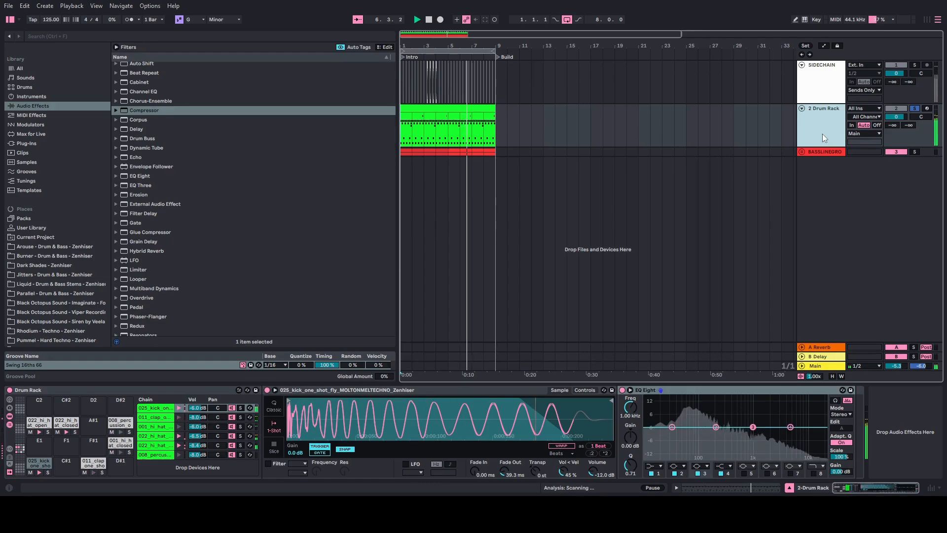
click(37, 464)
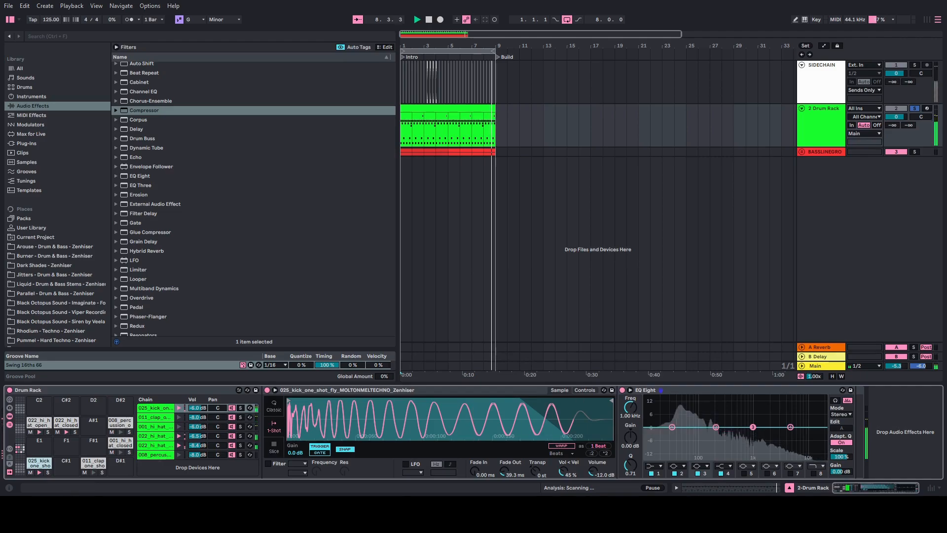
Make band 1 of the kick's EQ Eight a low cut and boost band 2 by 2.62 dB at 46.9 Hz.
click(655, 465)
click(653, 406)
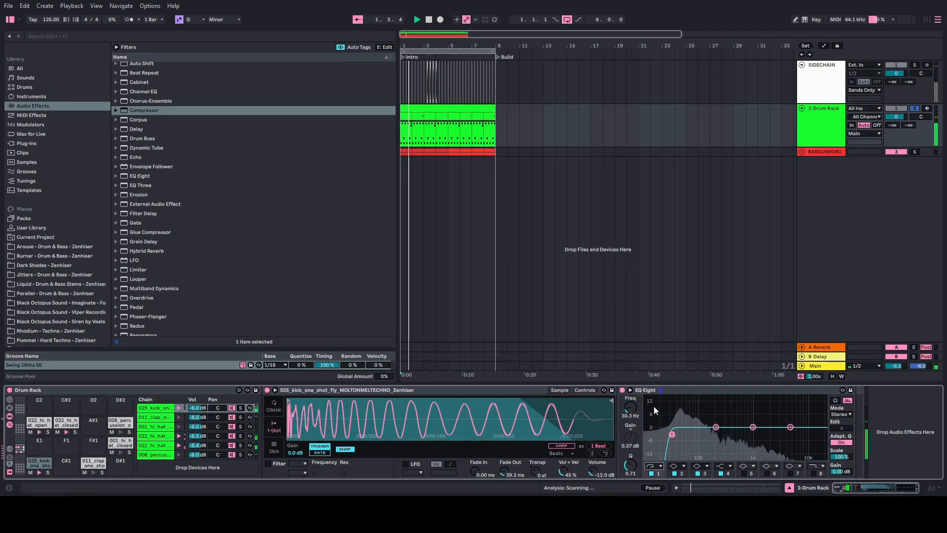
drag(629, 409, 630, 431)
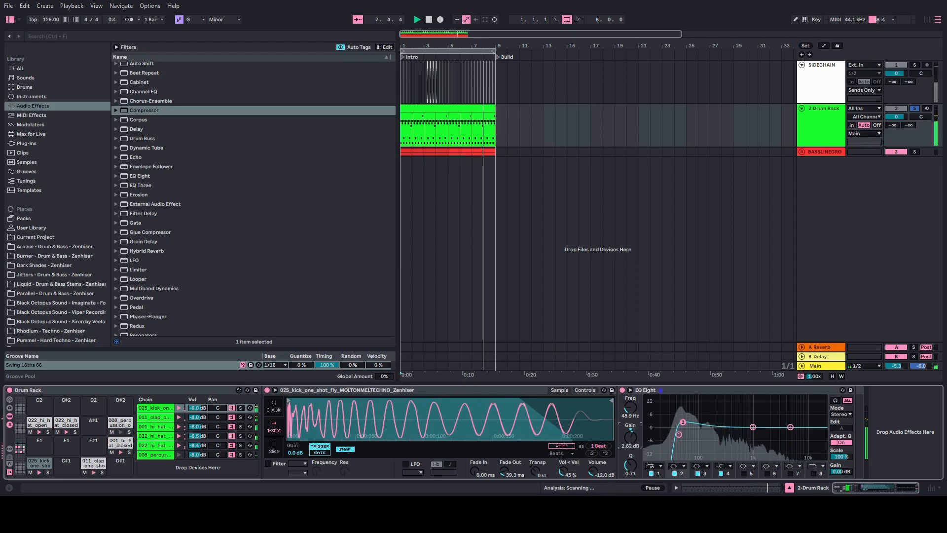
Lower band 3 of the kick's EQ Eight to -3.57 dB at 240 Hz and solo the kick chain.
click(752, 426)
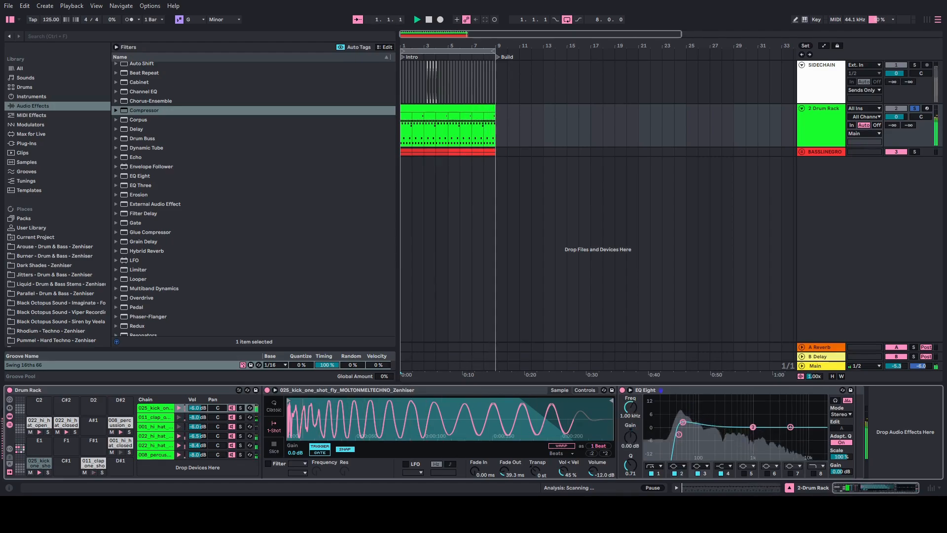
drag(631, 407, 631, 442)
drag(630, 407, 630, 401)
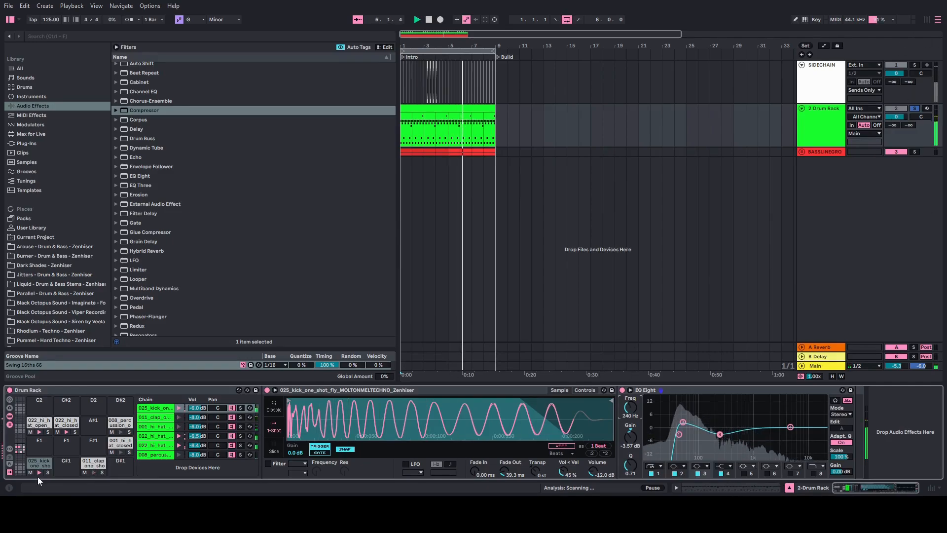
click(240, 407)
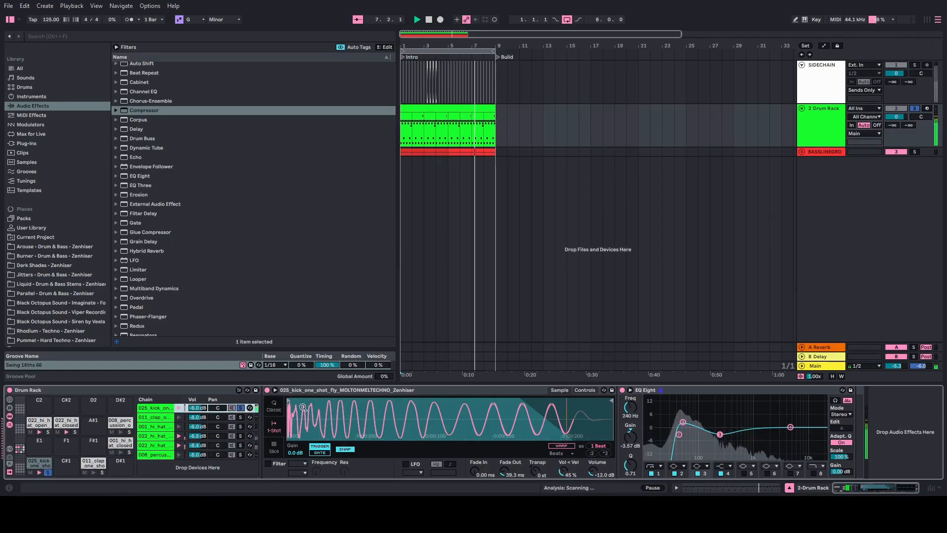
Try lowering band 4 of the kick's EQ Eight to -6.19 dB at 10.6 kHz as a shelf.
click(792, 425)
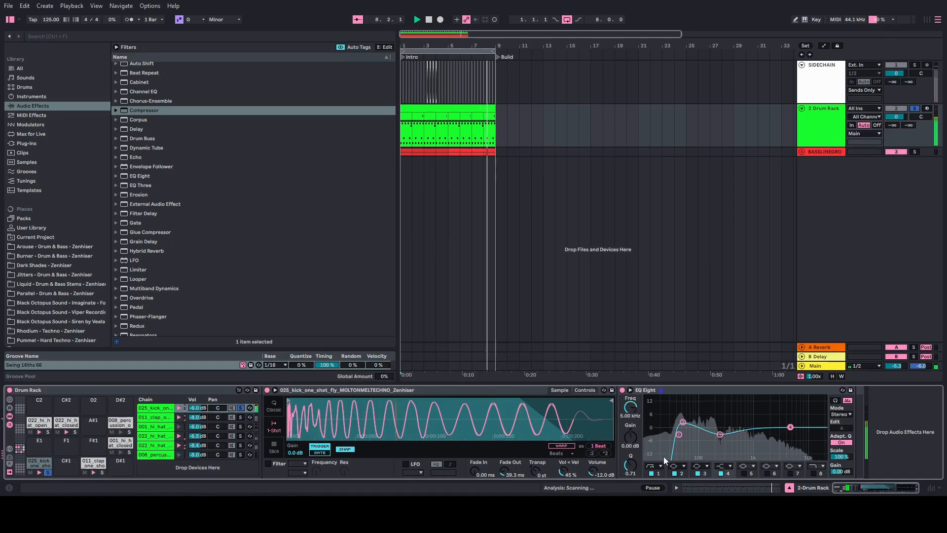
drag(632, 406, 631, 457)
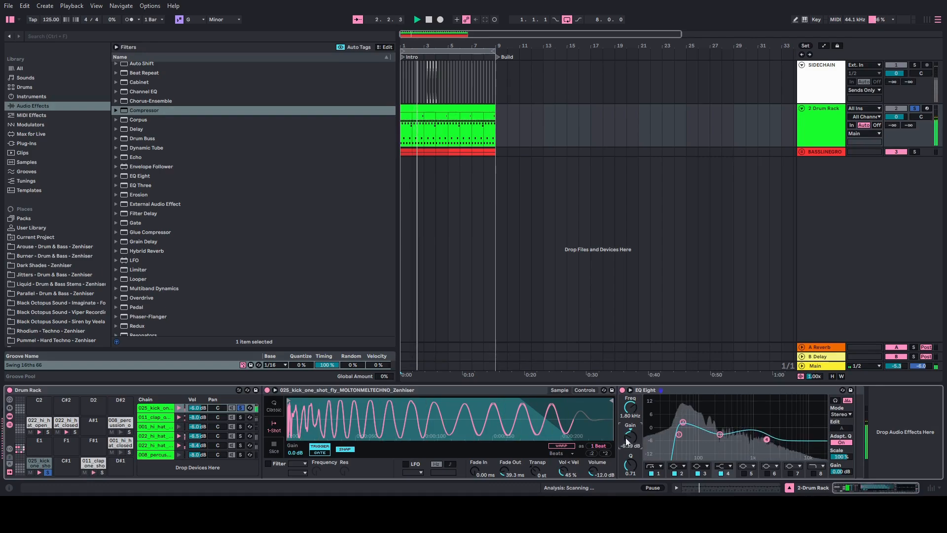
drag(631, 407, 630, 400)
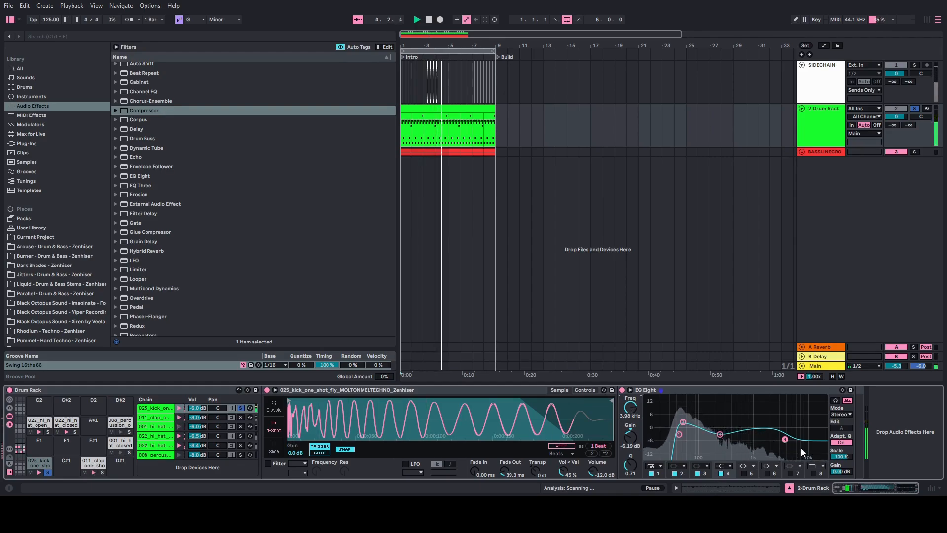
drag(785, 439, 808, 439)
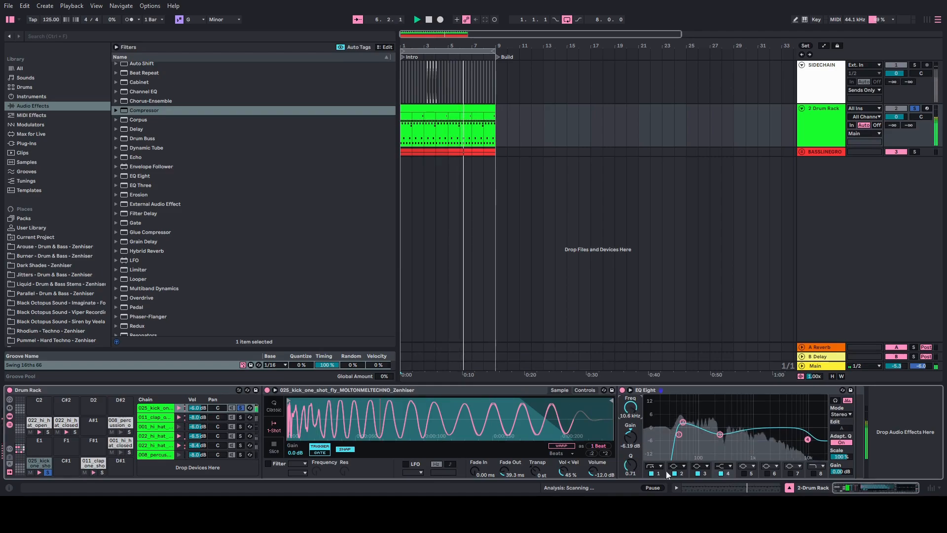
Change band 4 of the kick's EQ Eight to a high cut at 7.33 kHz with its gain at -2.86 dB.
click(728, 466)
click(725, 461)
drag(637, 417, 638, 434)
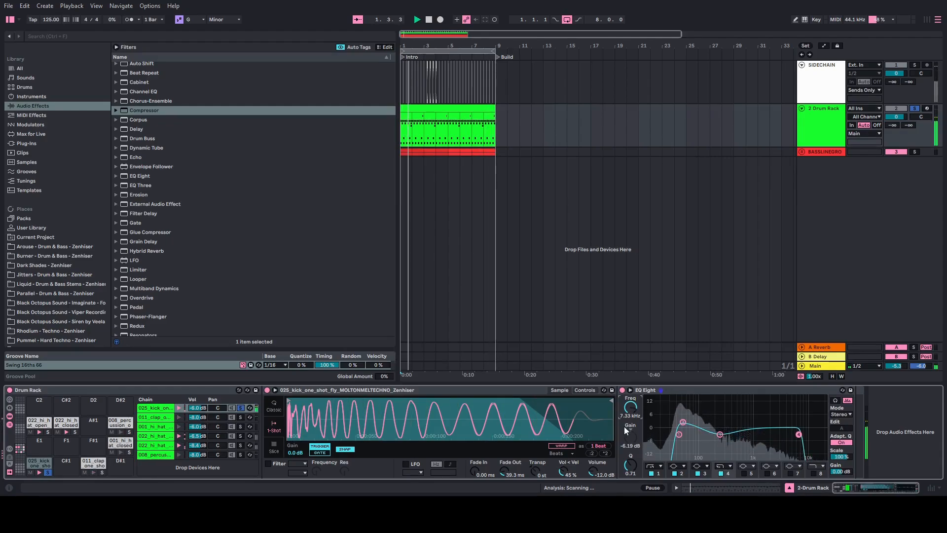
drag(629, 437, 631, 428)
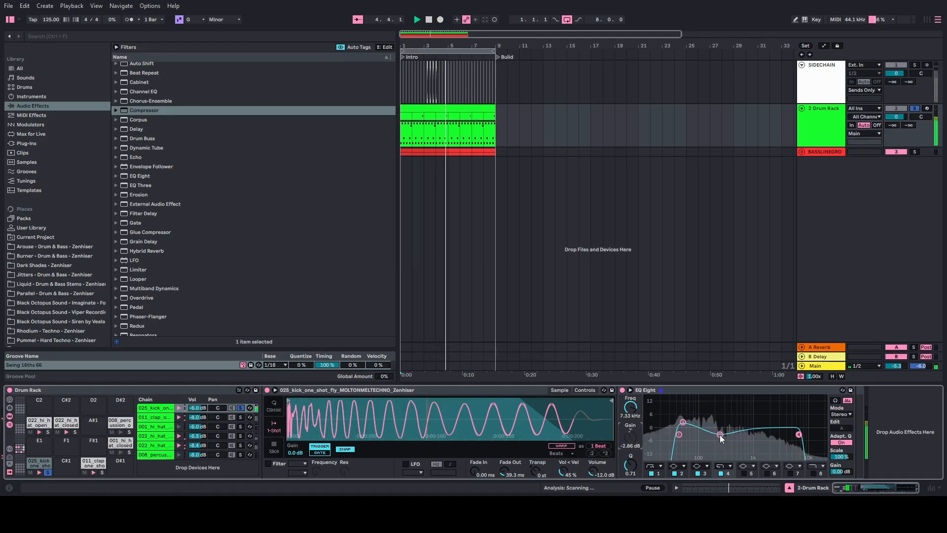
Raise band 2 of the kick's EQ Eight to 5.24 dB and set band 3 to -2.62 dB at 156 Hz.
click(683, 421)
drag(631, 430, 632, 423)
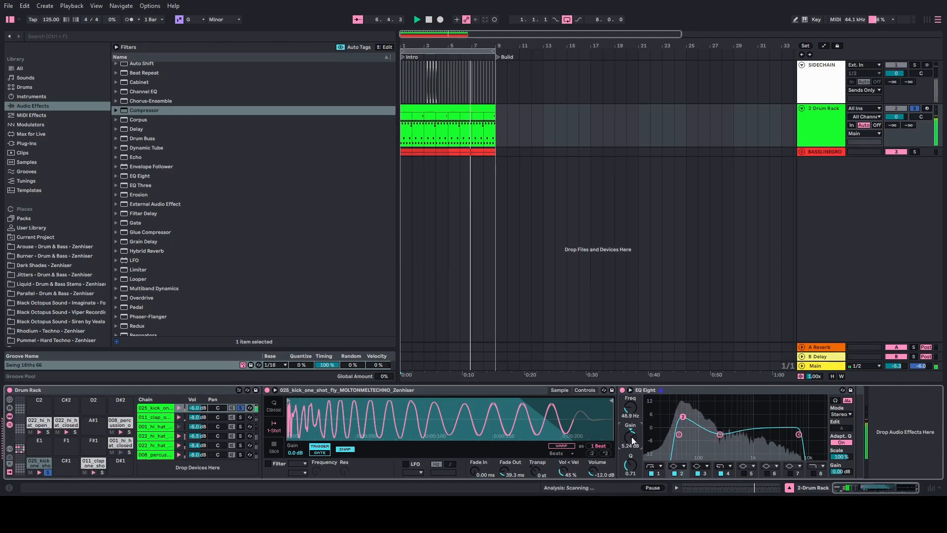
click(718, 434)
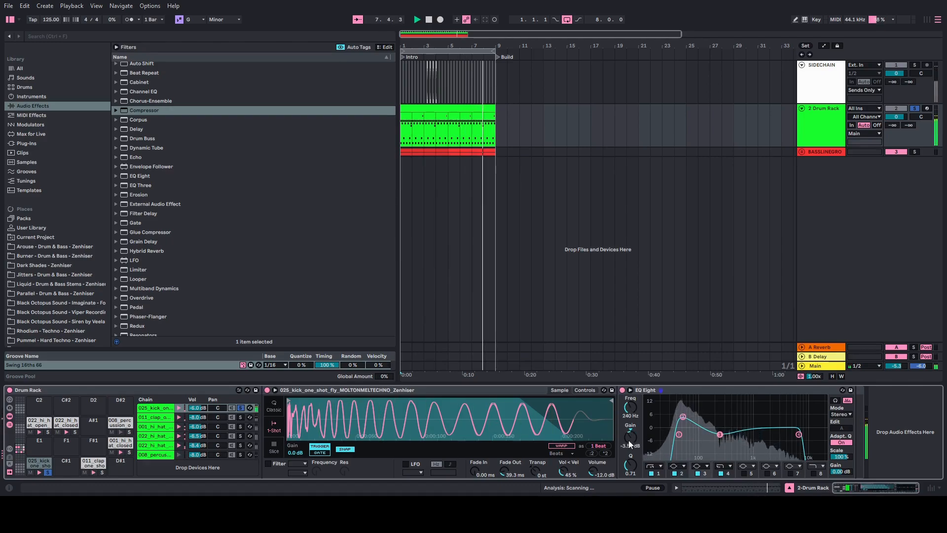
drag(629, 440, 630, 411)
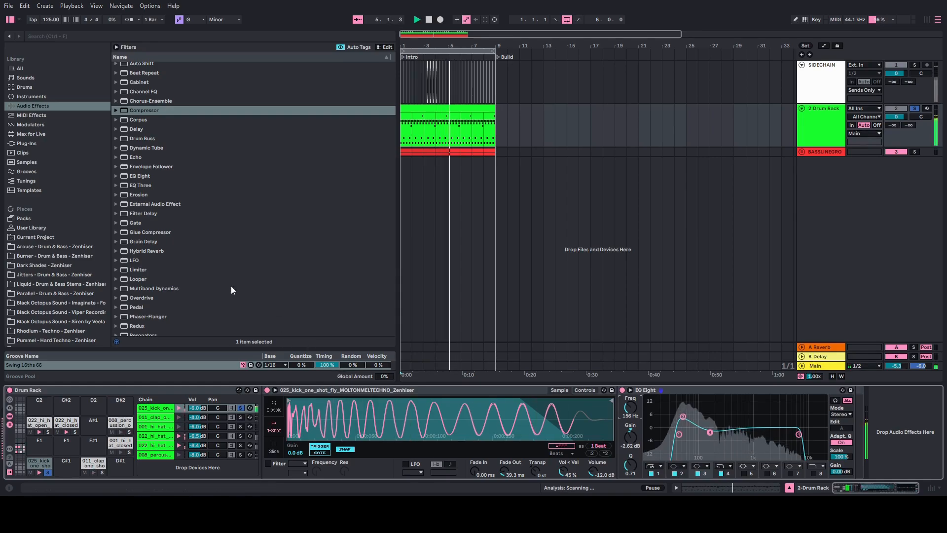
Add a Saturator after the EQ Eight on the kick chain and set its curve to Medium Curve.
scroll(170, 250, down, 3)
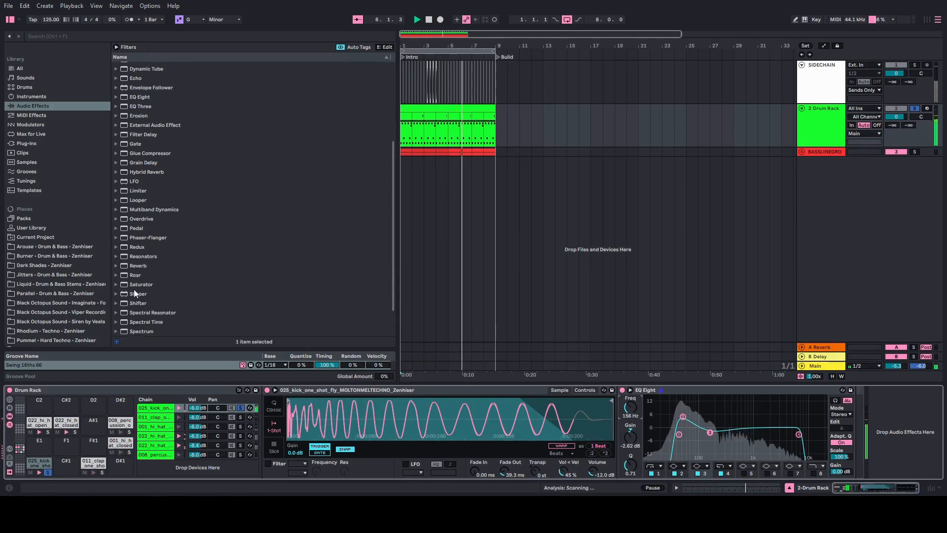
drag(135, 286, 842, 447)
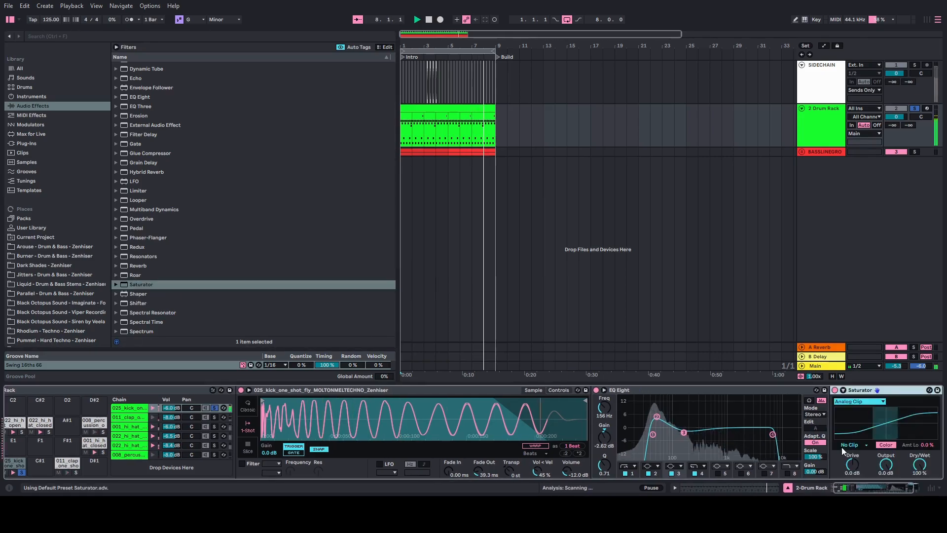
click(849, 401)
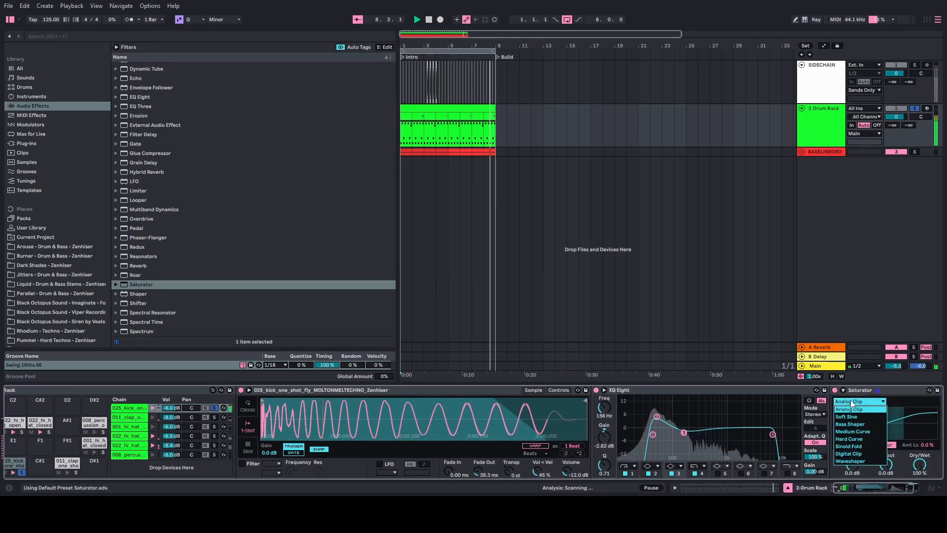
click(843, 432)
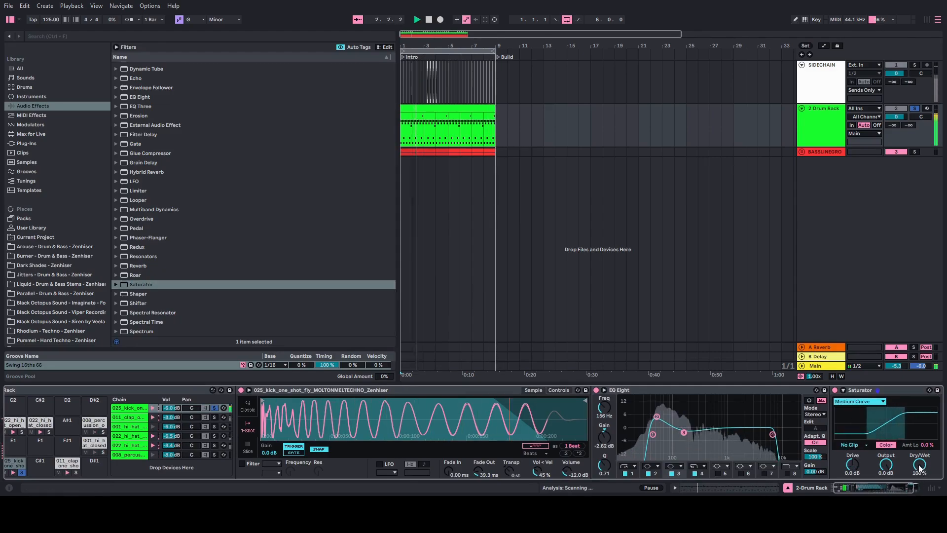
Move the kick's Saturator in front of the EQ Eight and set its Dry/Wet to 72%.
drag(919, 464, 919, 483)
click(876, 391)
drag(876, 393, 599, 413)
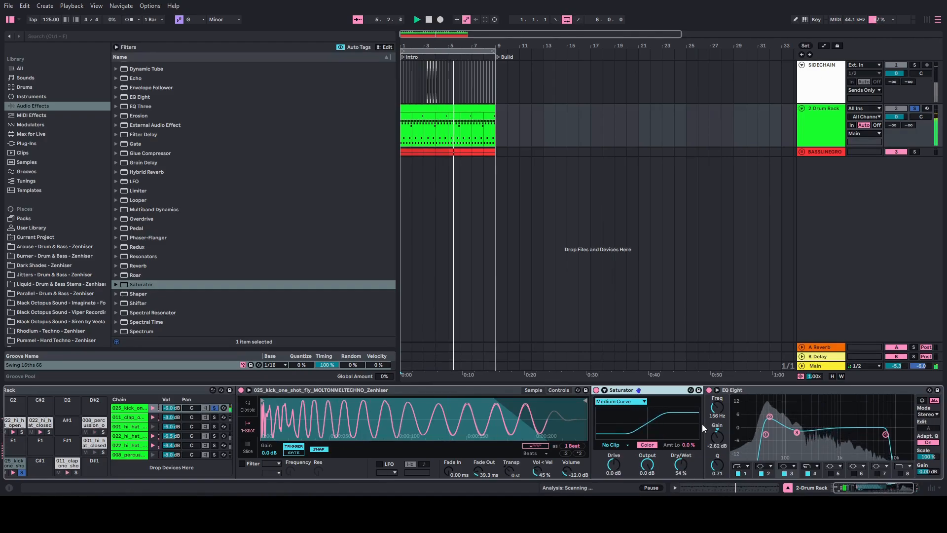
drag(684, 467, 684, 462)
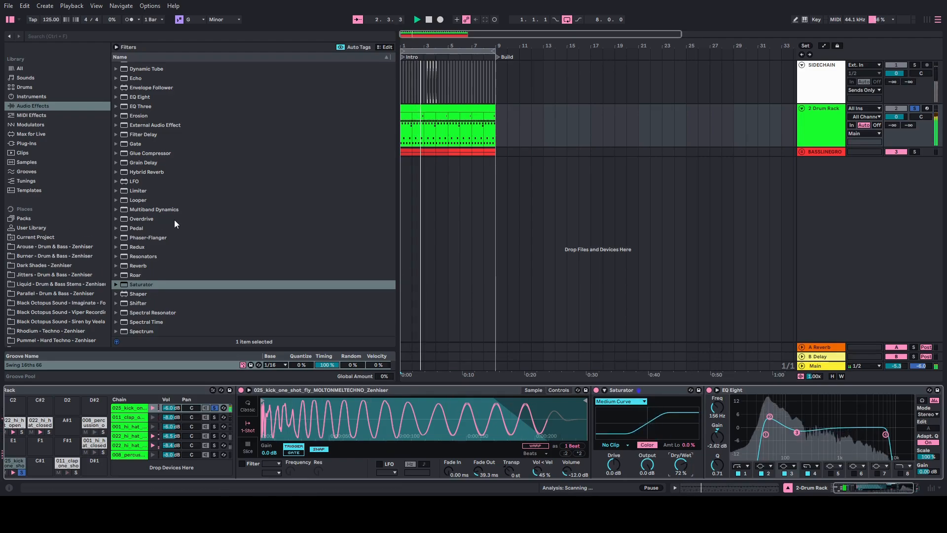
Solo every Drum Rack chain except the kick: the clap, the three hi-hats and the percussion.
scroll(164, 196, up, 2)
scroll(167, 197, up, 1)
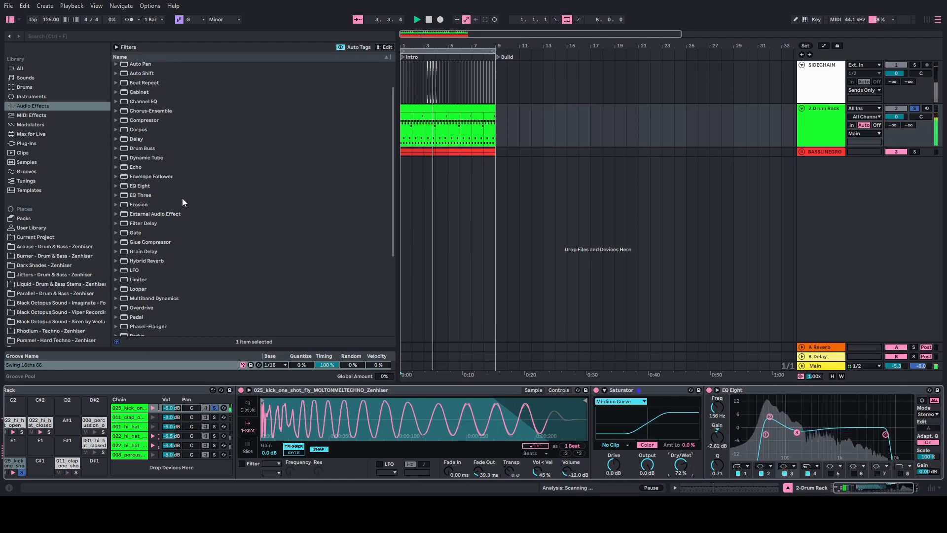
click(15, 424)
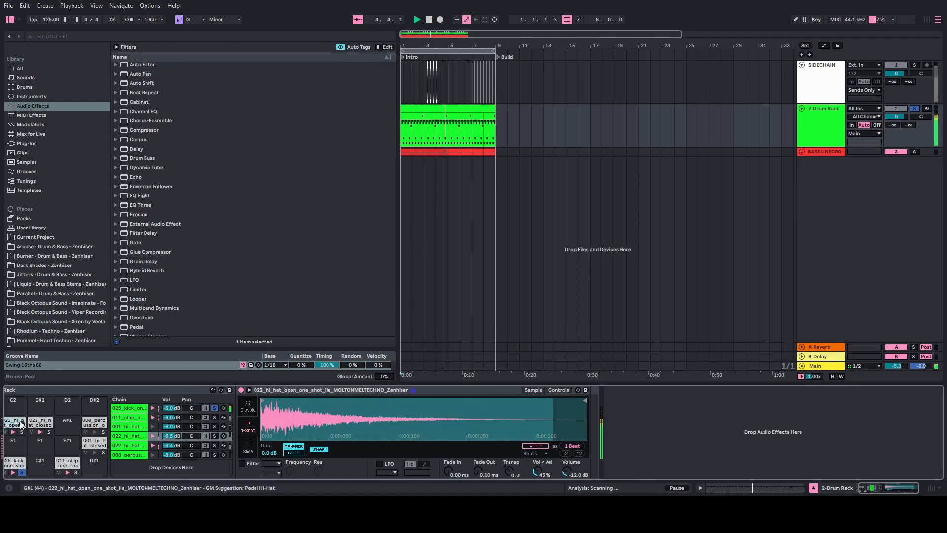
click(214, 436)
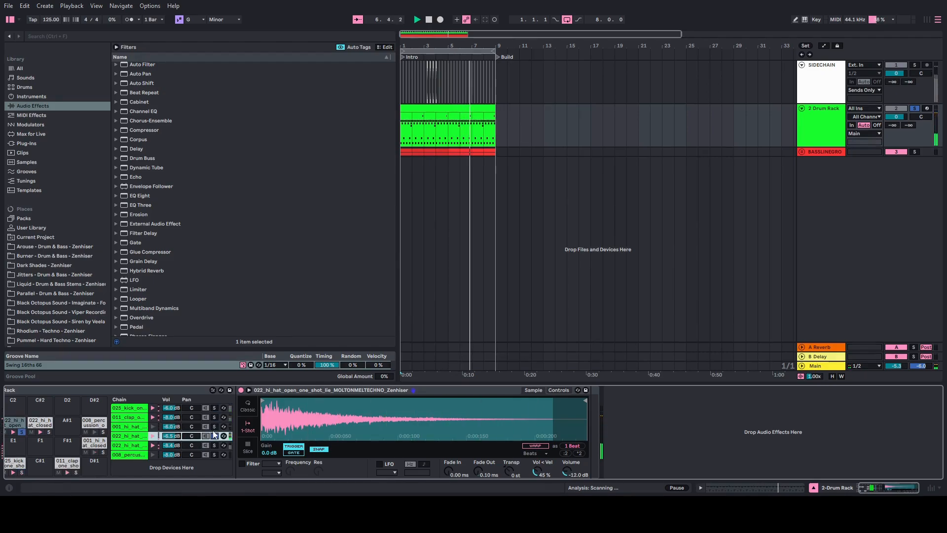
ctrl+click(212, 425)
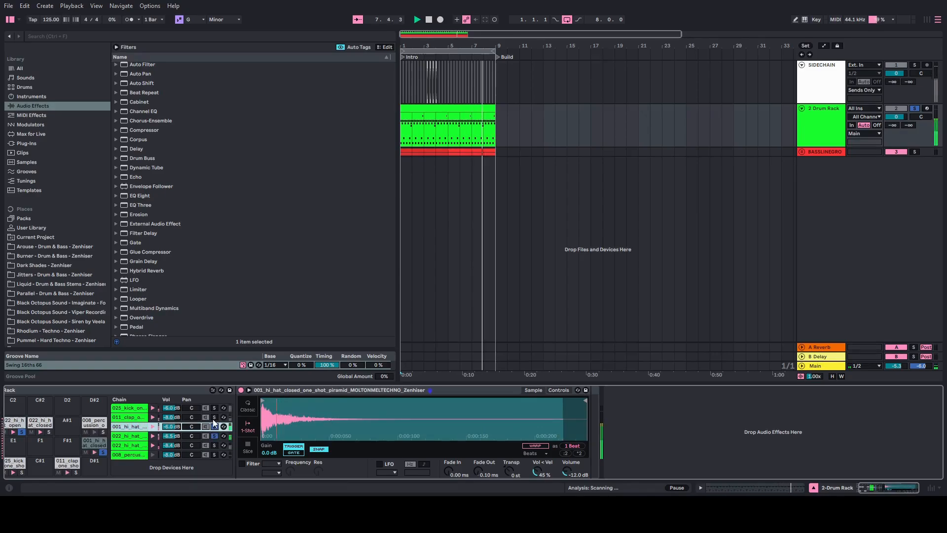
ctrl+click(212, 417)
ctrl+click(212, 445)
ctrl+click(212, 454)
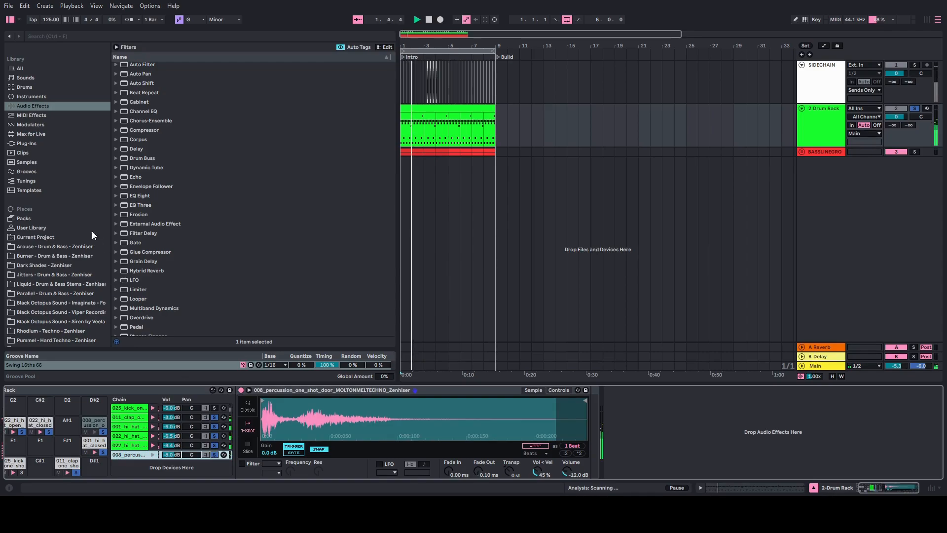
Find the ADRKT_HatsEnhancer.adv preset in the ADRKT_RoarPresets folder of Audio Reakt Racks.
scroll(127, 210, up, 3)
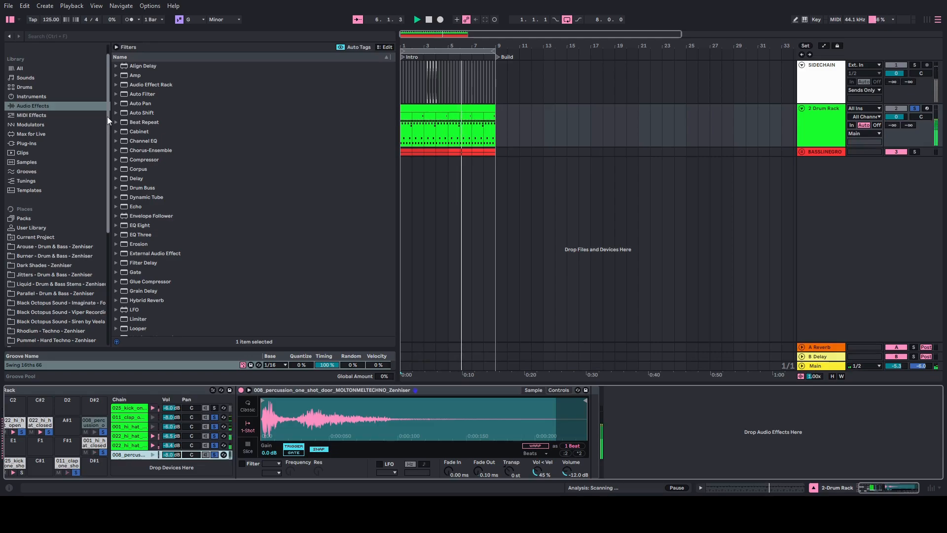
click(31, 144)
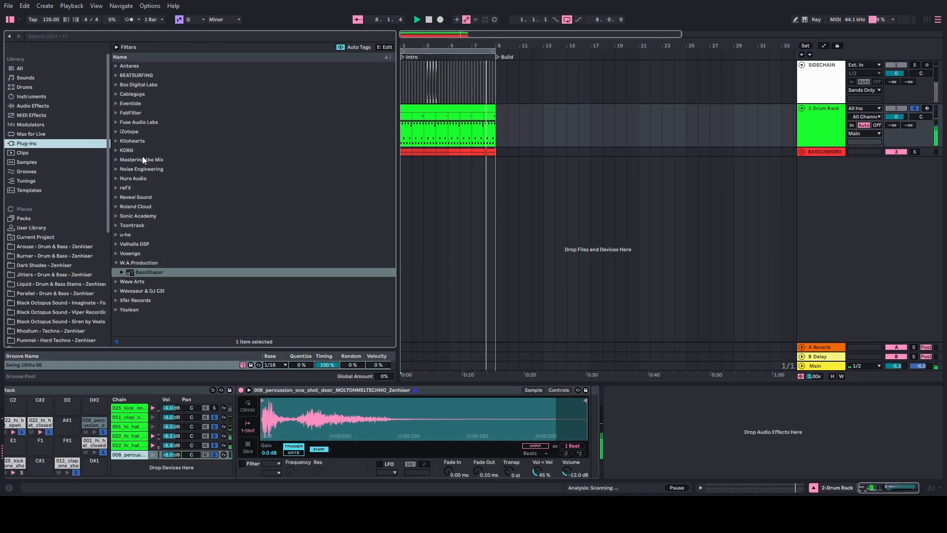
click(33, 106)
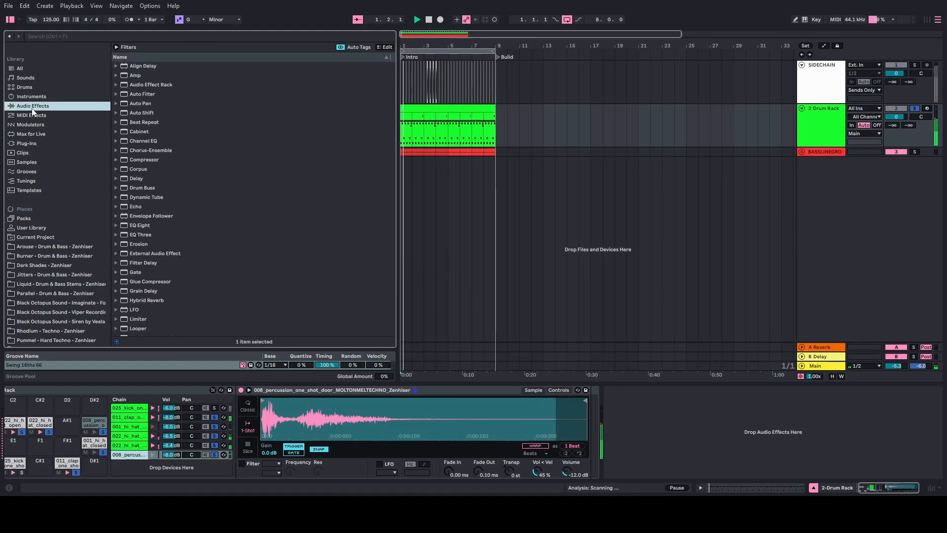
scroll(153, 260, down, 5)
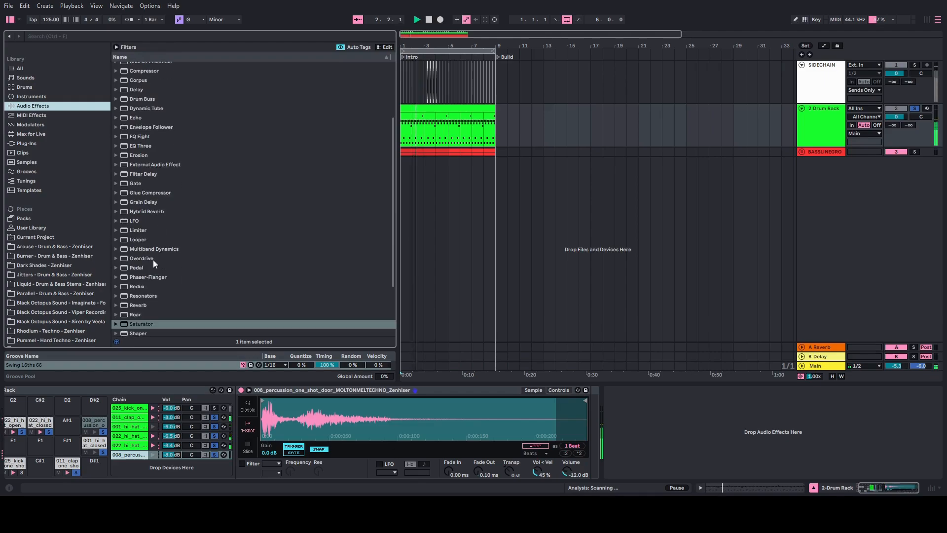
scroll(63, 283, down, 1)
scroll(69, 237, down, 8)
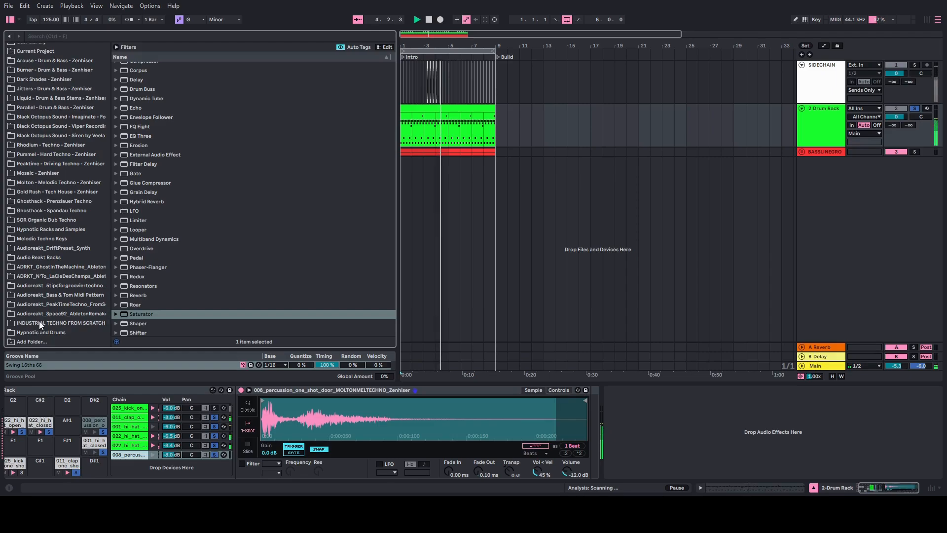
click(40, 254)
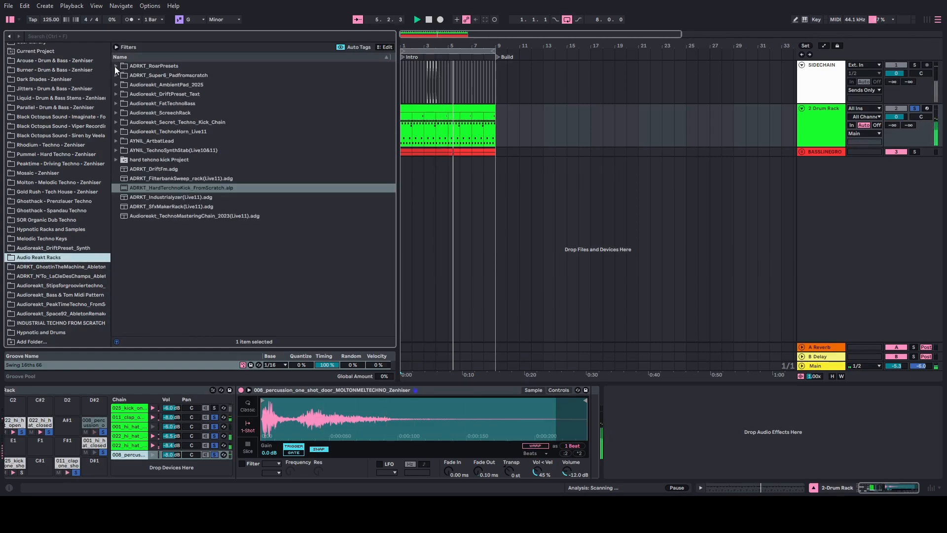
click(116, 66)
click(123, 84)
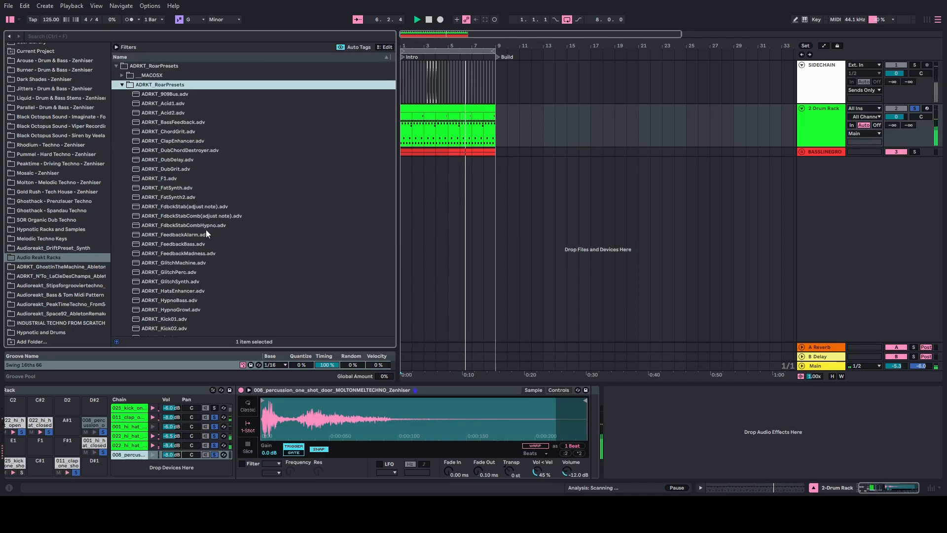
scroll(205, 229, down, 5)
scroll(205, 256, down, 3)
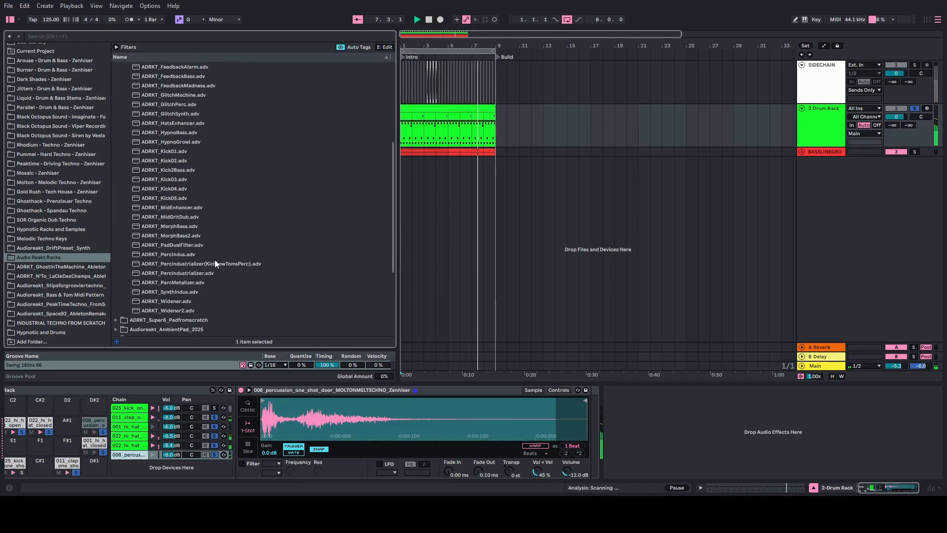
scroll(175, 286, up, 2)
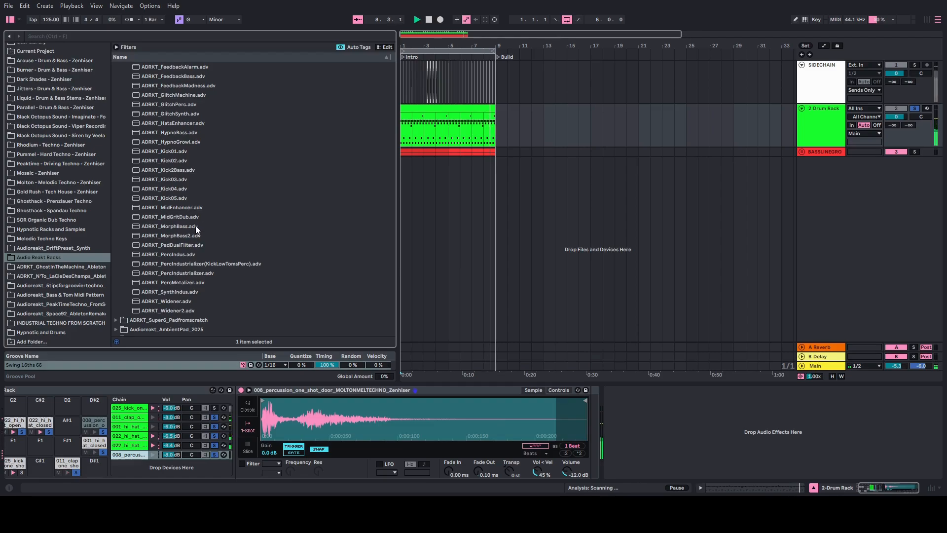
click(171, 165)
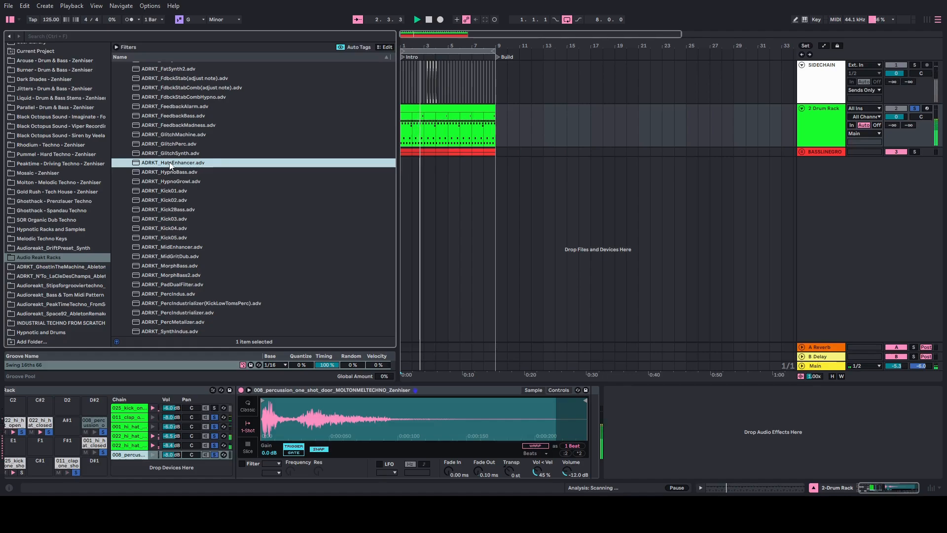
Audition the two 022 hi-hat chains, the 001 closed hi-hat and the clap in solo.
click(215, 444)
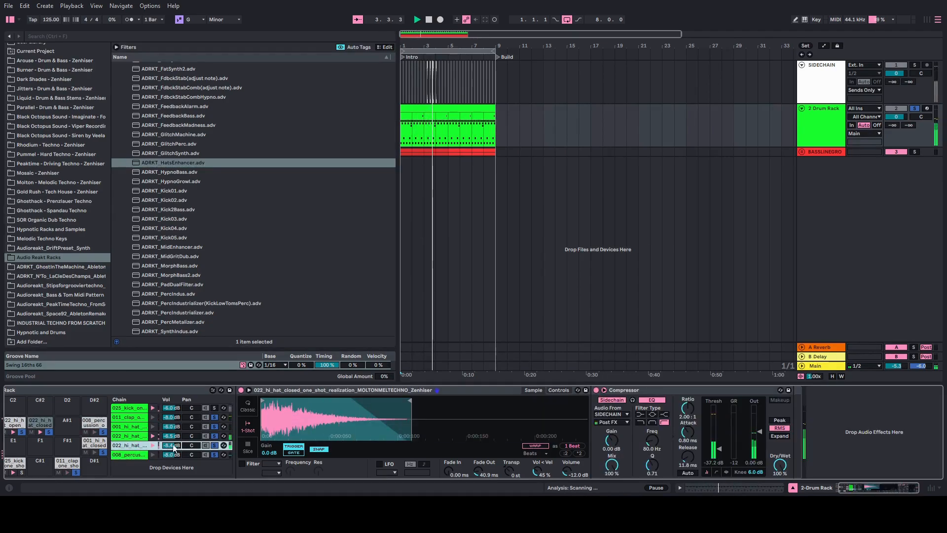
click(215, 437)
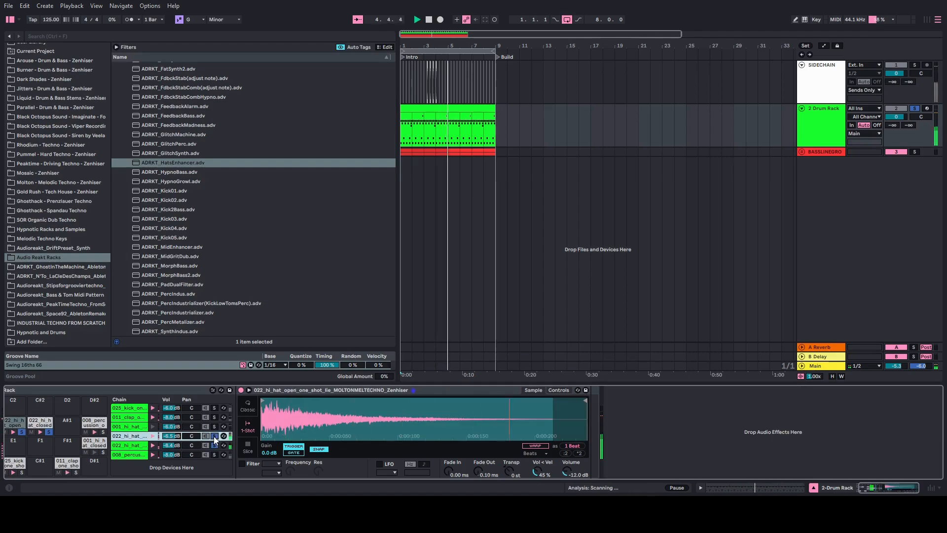
click(134, 446)
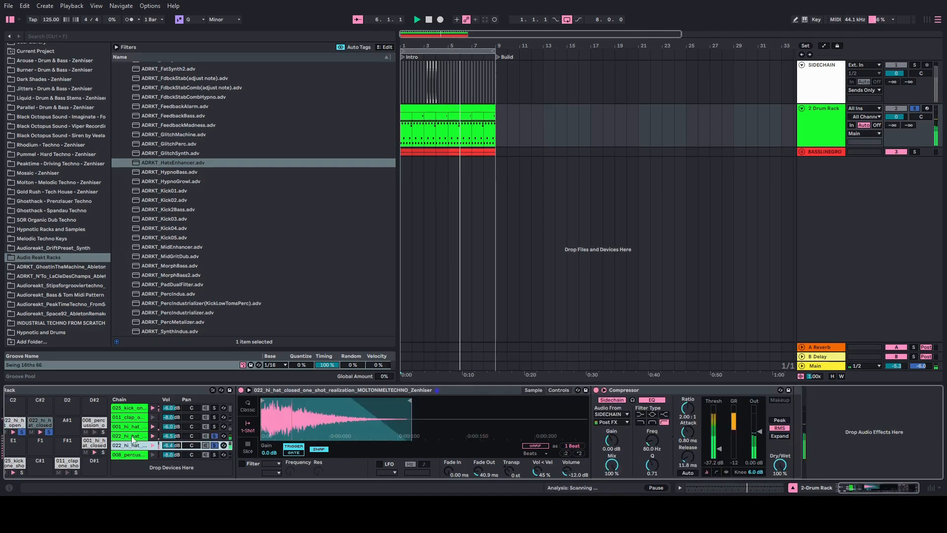
click(214, 427)
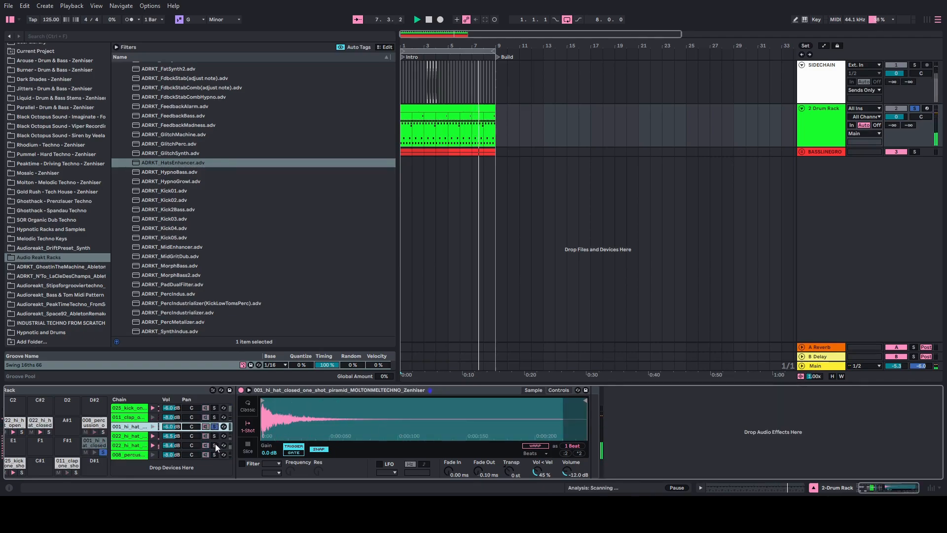
click(214, 418)
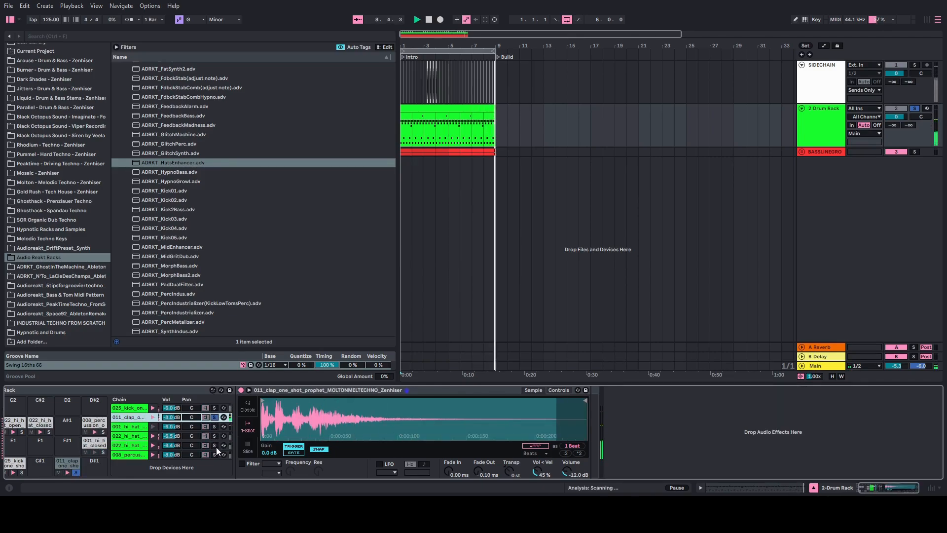
Solo the open and closed 022 hi-hat chains together and group them into one chain.
click(215, 446)
ctrl+click(214, 435)
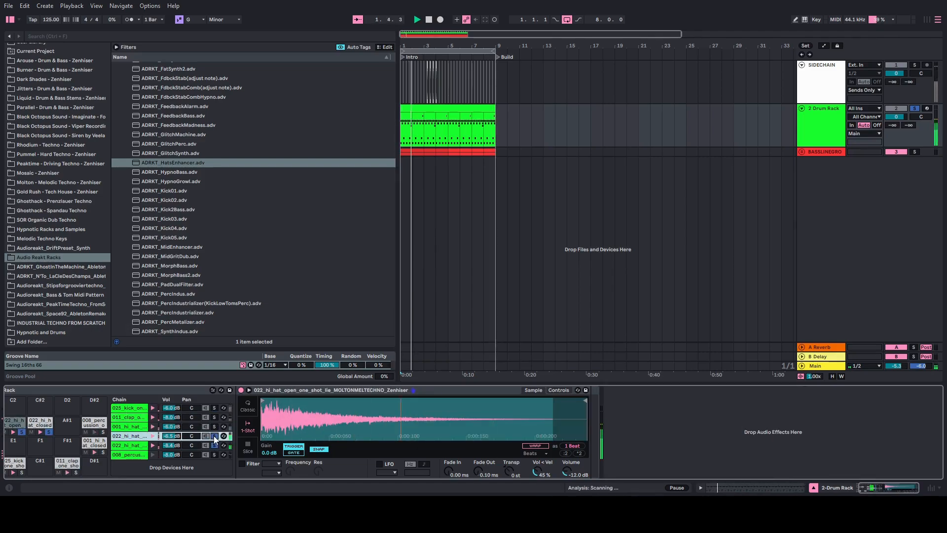
ctrl+click(137, 442)
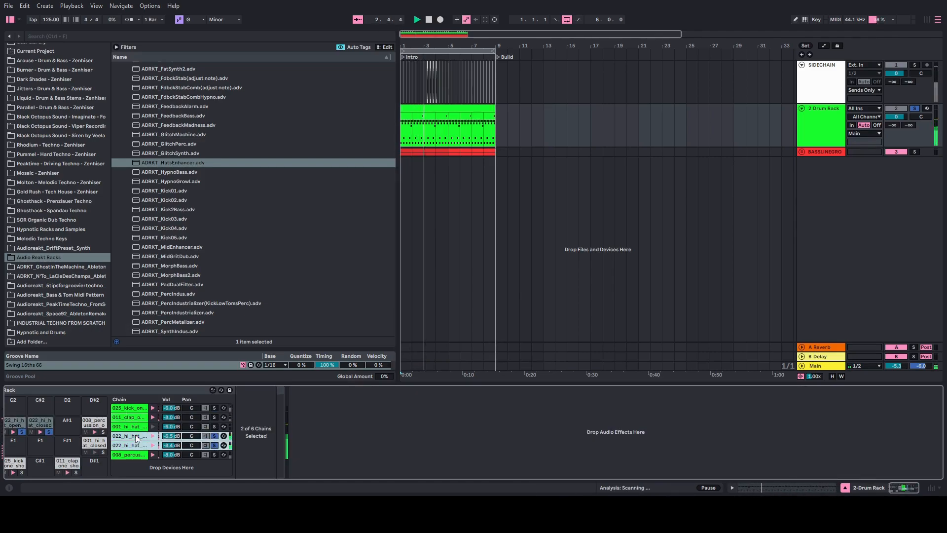
key(ctrl+g)
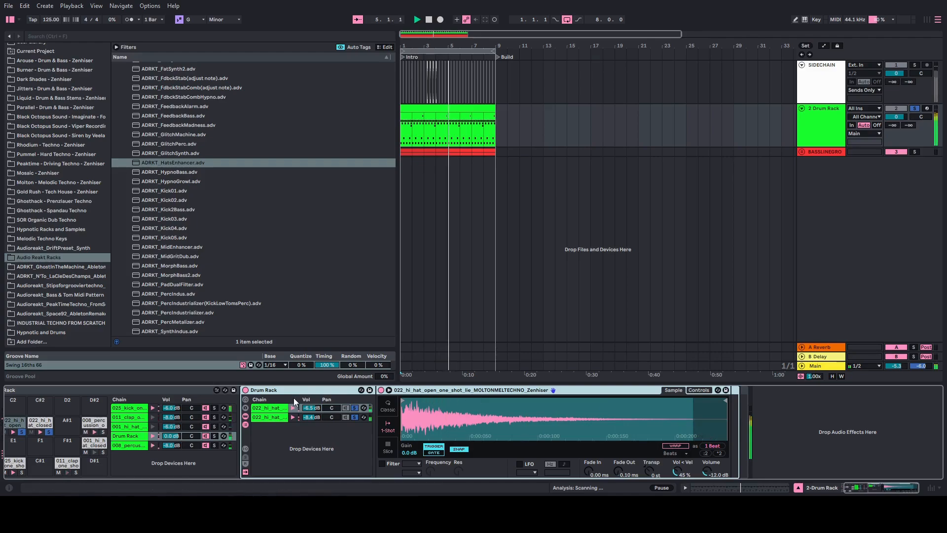
Rename the grouped hi-hat chain as HH.
click(124, 439)
right_click(125, 438)
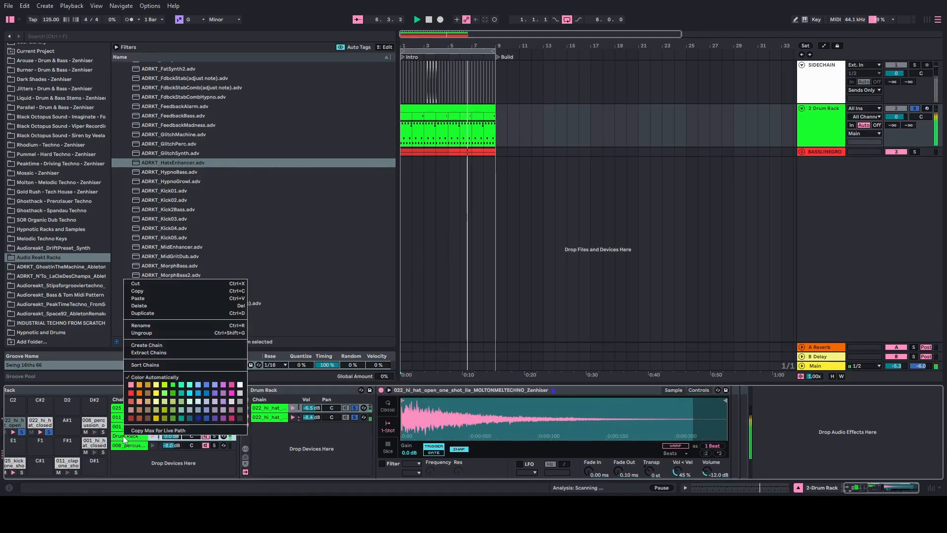
click(146, 323)
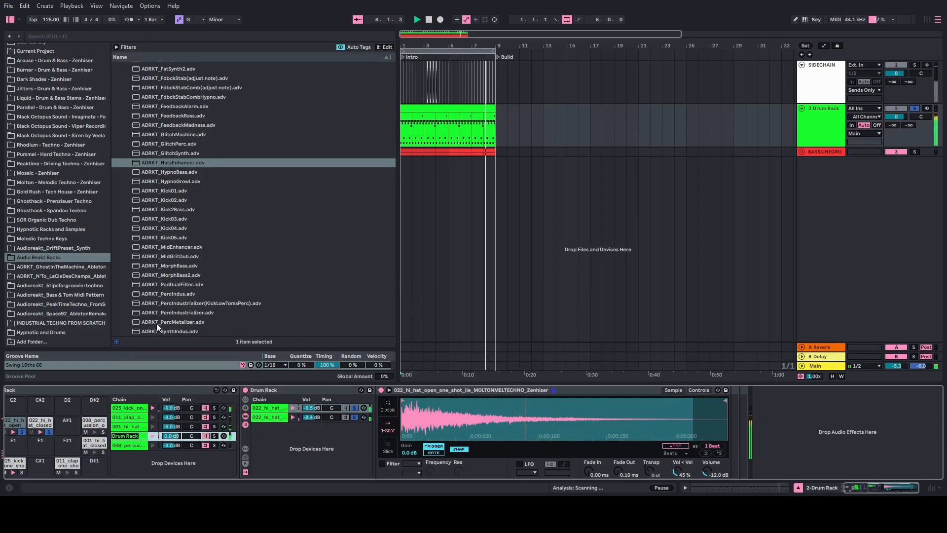
text(HH)
key(Return)
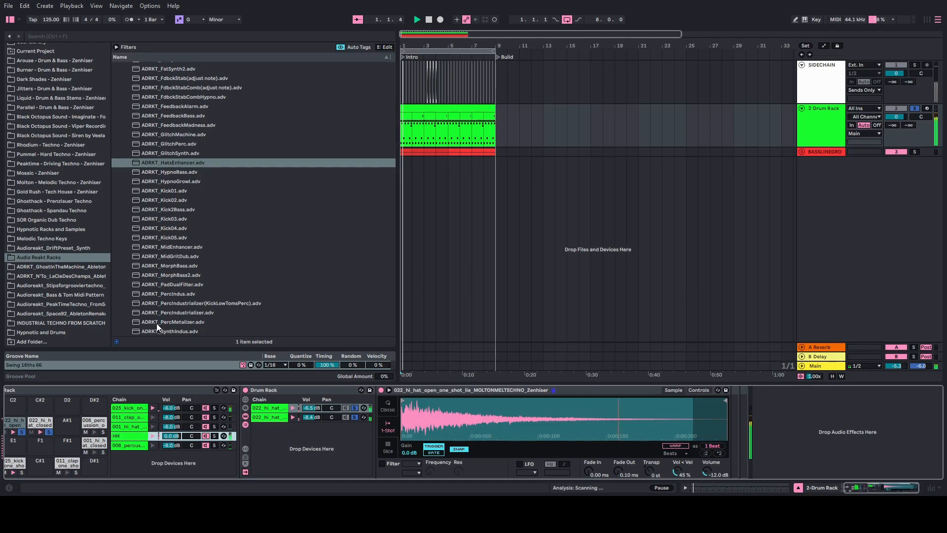
Solo the HH chain and load the ADRKT_HatsEnhancer preset after its nested drum rack.
click(215, 427)
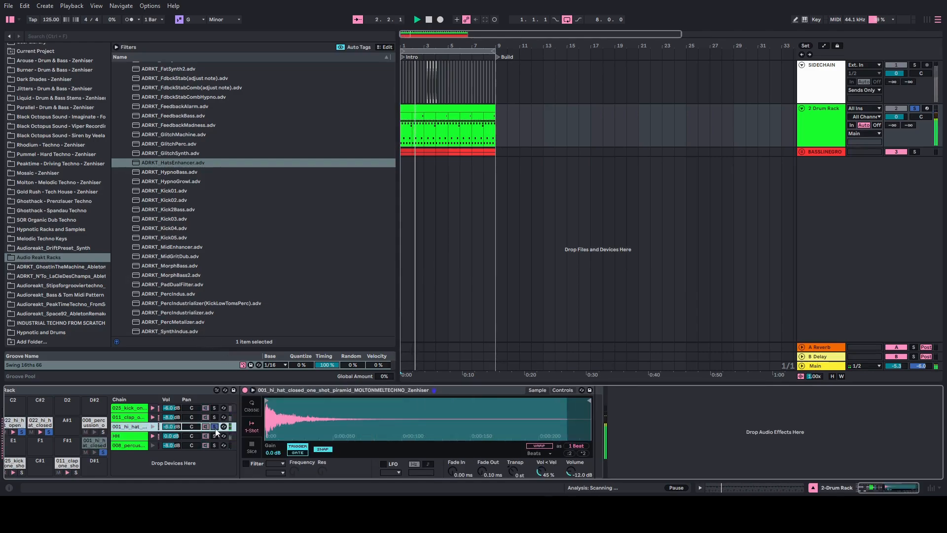
click(213, 436)
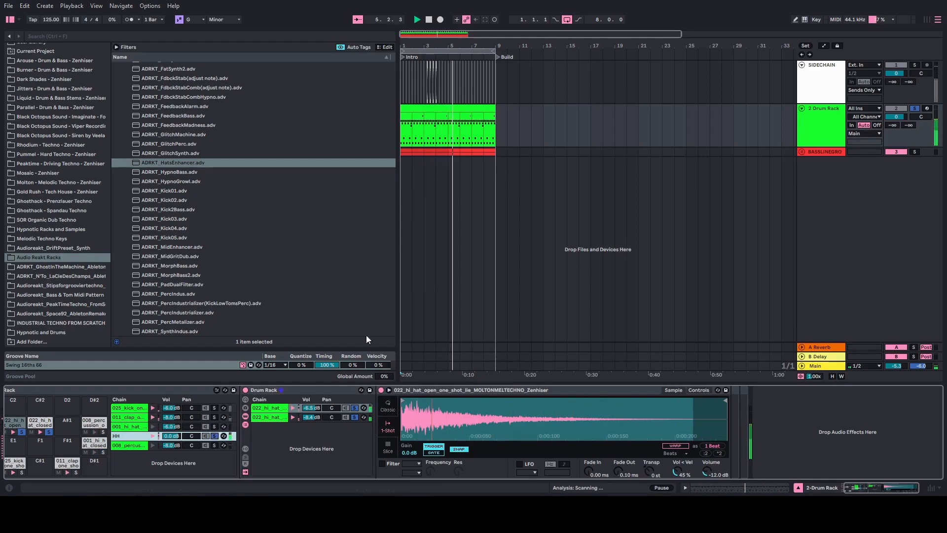
click(188, 162)
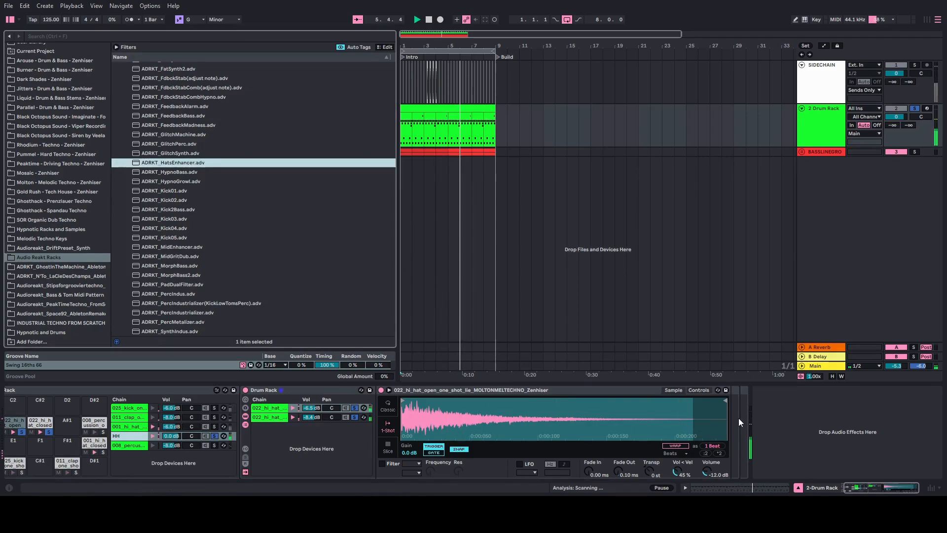
drag(739, 418, 739, 419)
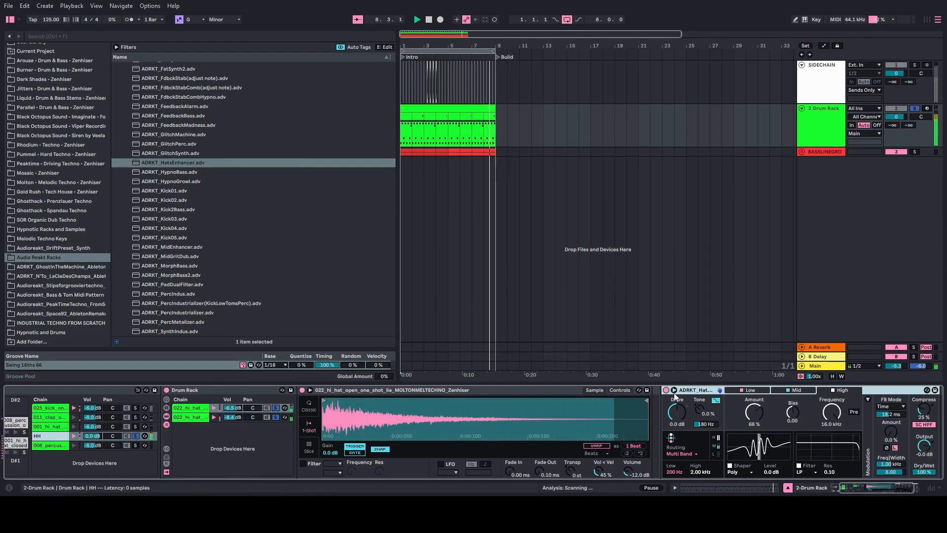
drag(687, 393, 651, 398)
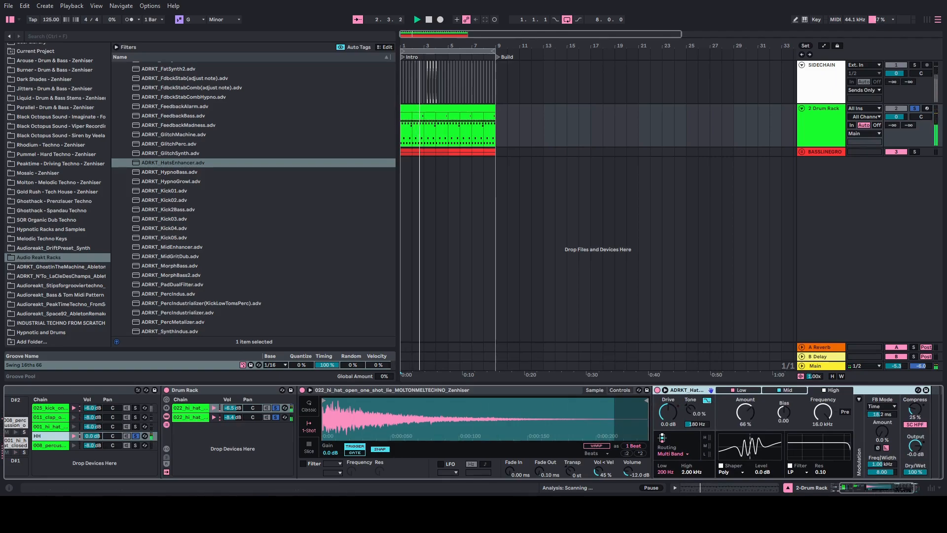
Set the HatsEnhancer's Dry/Wet to 27 % and the HH chain's volume to -4.8 dB.
click(880, 487)
drag(881, 487, 883, 488)
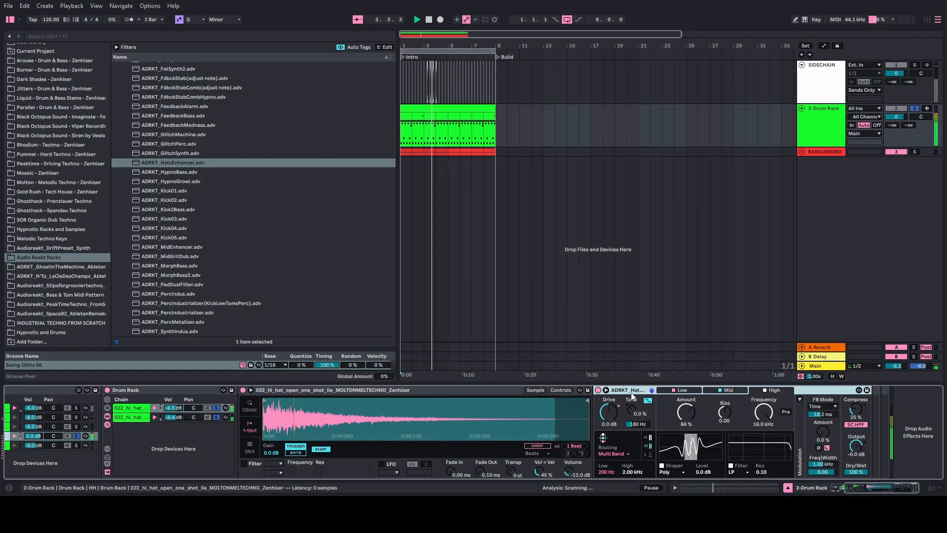
drag(819, 390, 883, 411)
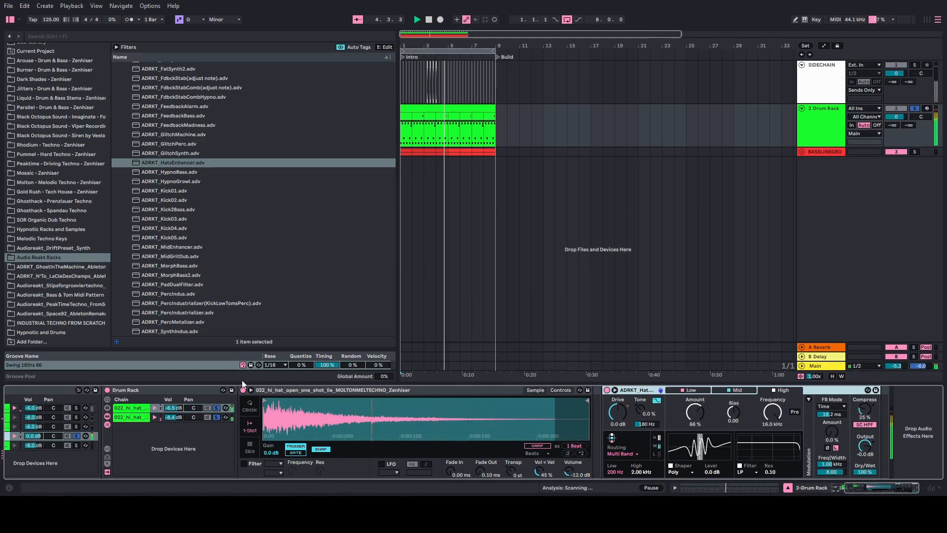
mouse_move(869, 477)
mouse_down()
mouse_move(869, 485)
mouse_move(866, 473)
mouse_up()
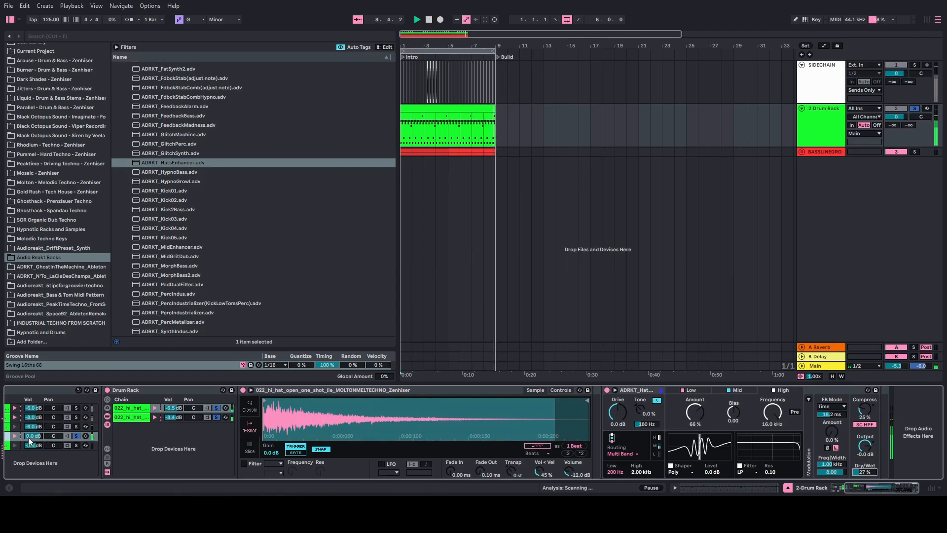
drag(28, 437, 28, 446)
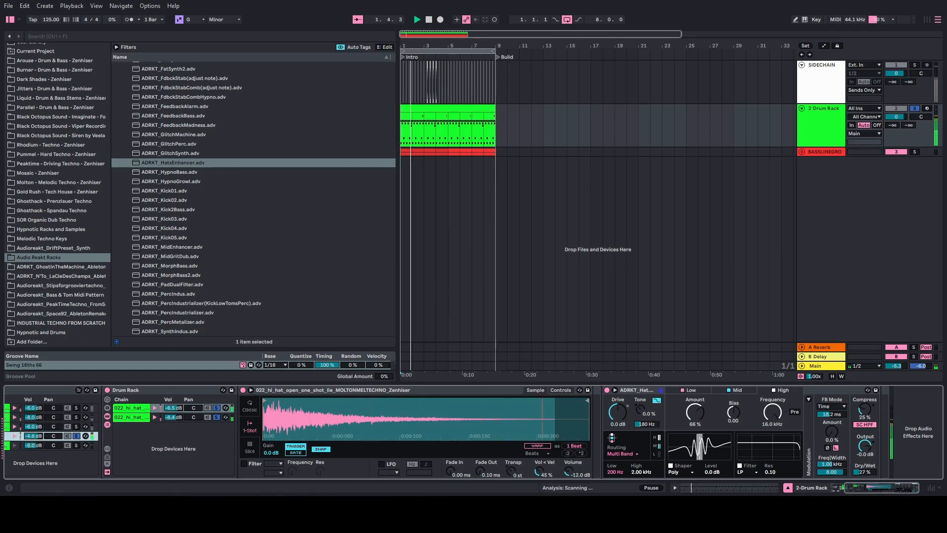
Clear the solo on the hi-hat chains and leave only the Drum Rack track soloed.
click(914, 108)
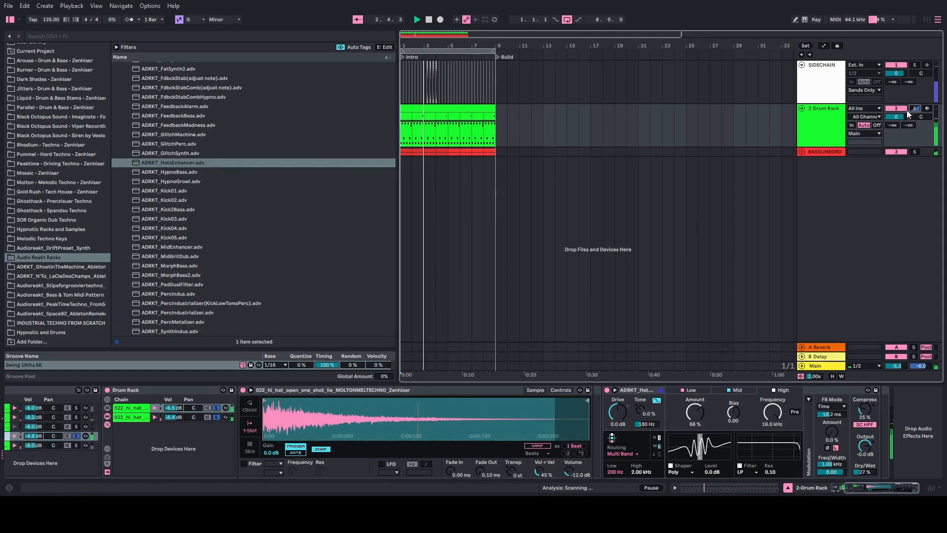
click(914, 110)
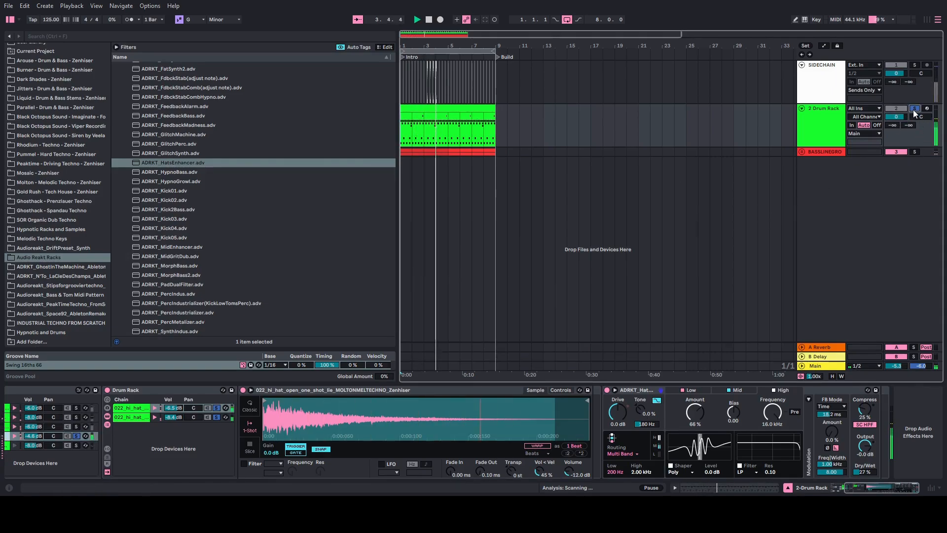
click(915, 109)
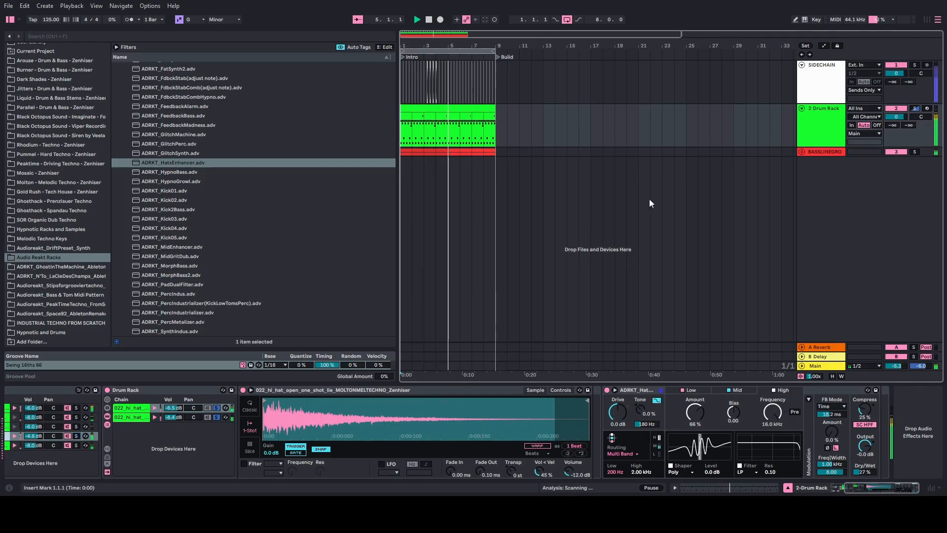
click(217, 409)
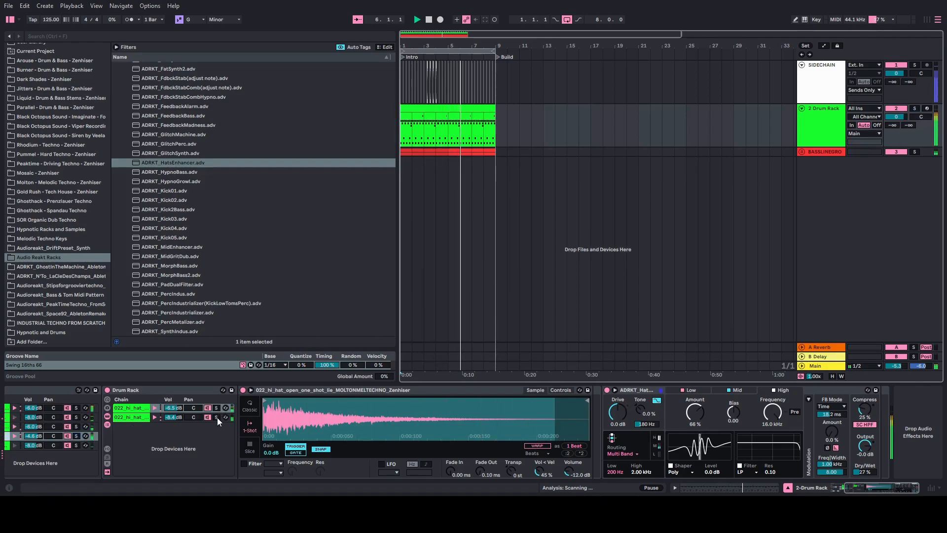
drag(862, 487, 834, 489)
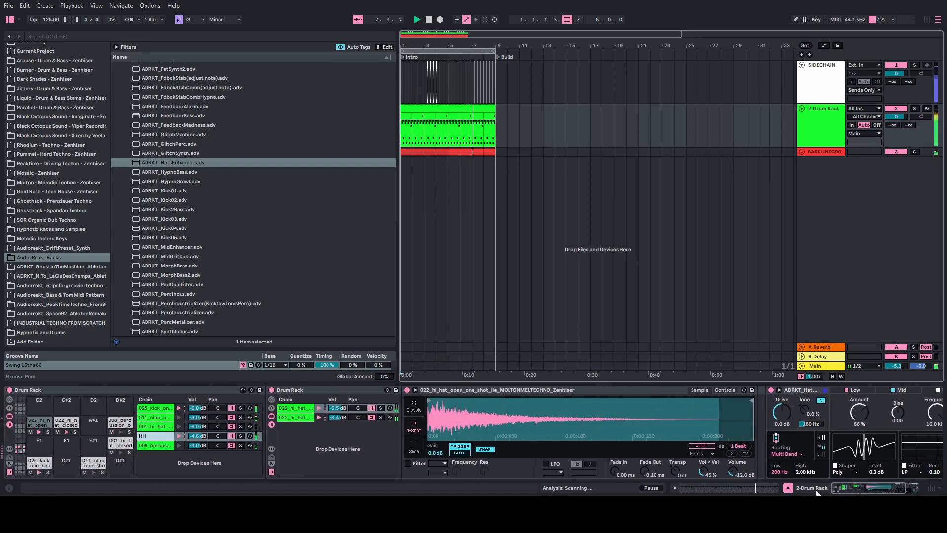
click(915, 108)
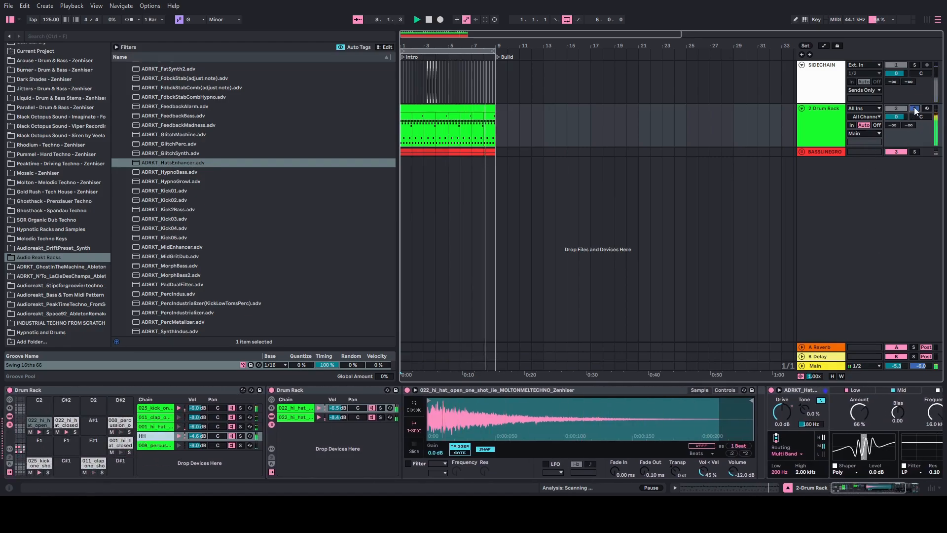
Bypass and re-enable the HatsEnhancer on the HH chain repeatedly to compare the hi-hat sound.
click(771, 390)
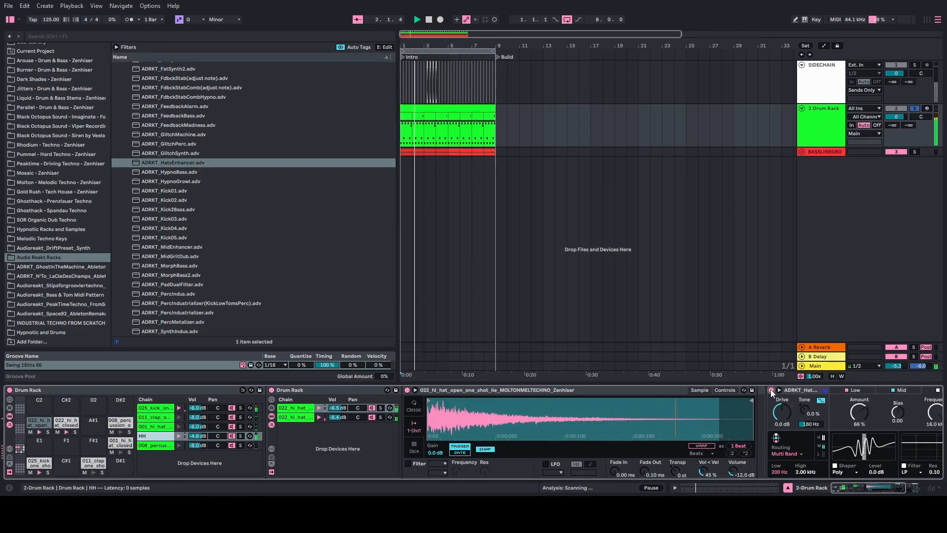
click(771, 389)
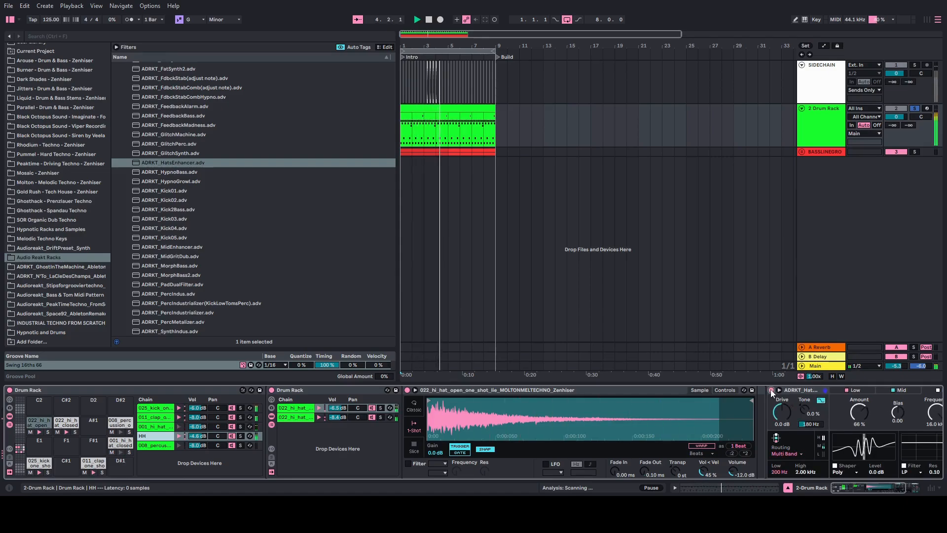
click(771, 390)
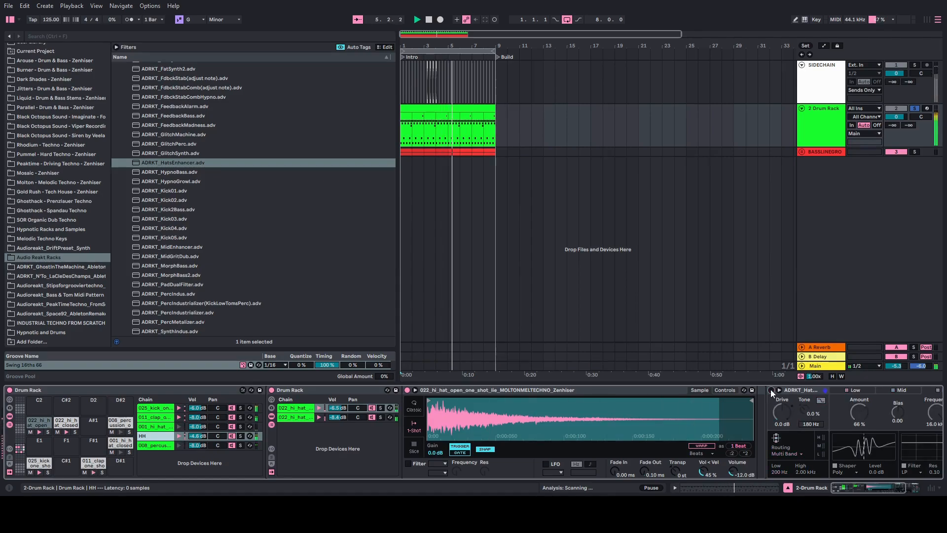
click(771, 389)
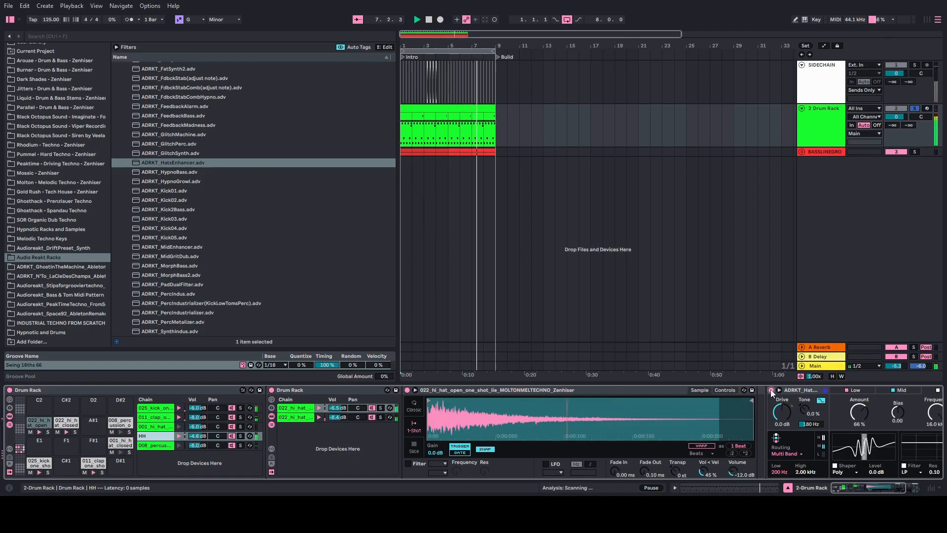
click(771, 390)
click(770, 390)
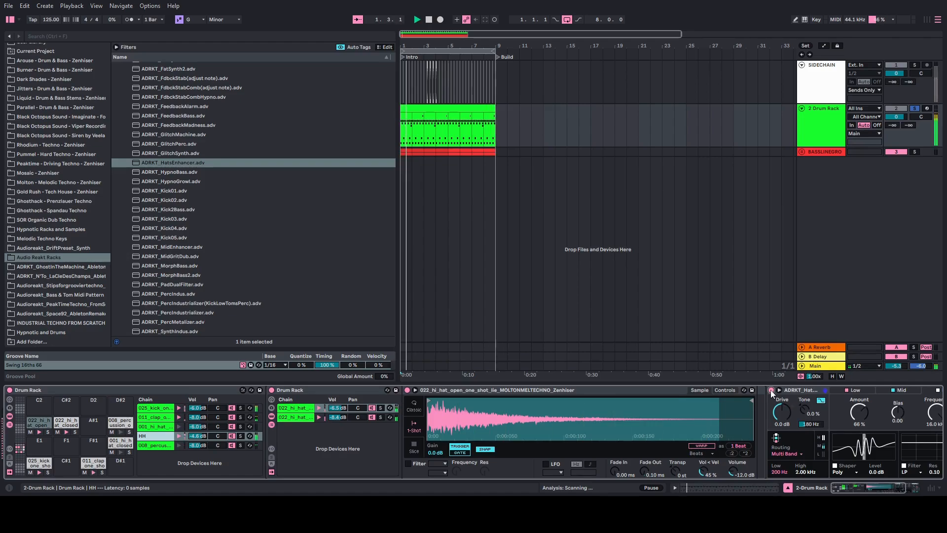
Compare the Drum Rack track's peak level in Session View with the HatsEnhancer off and on.
click(826, 120)
key(Tab)
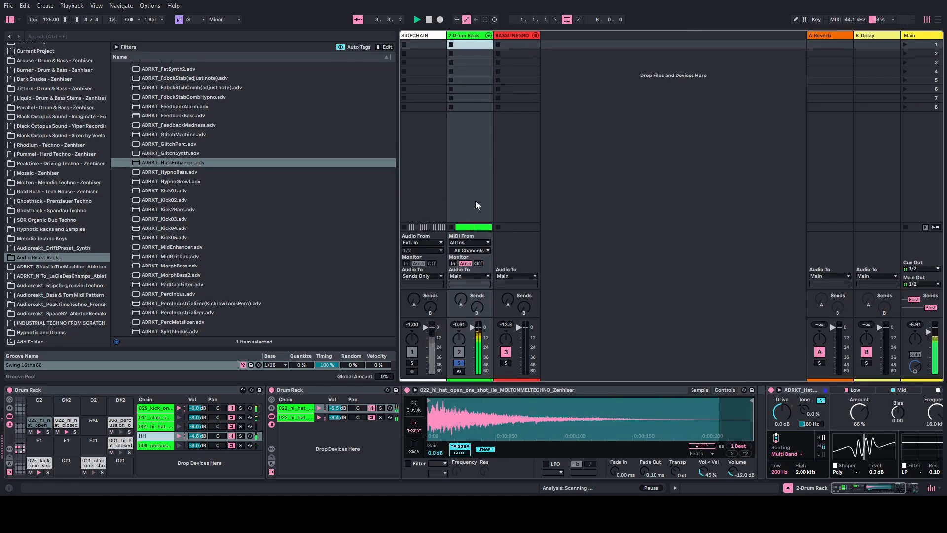
drag(460, 324, 461, 329)
click(771, 390)
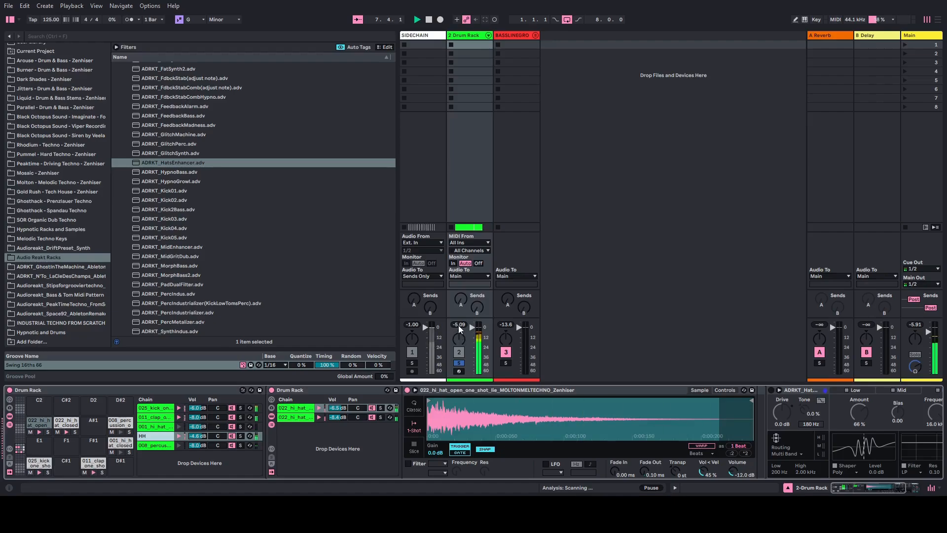
click(770, 390)
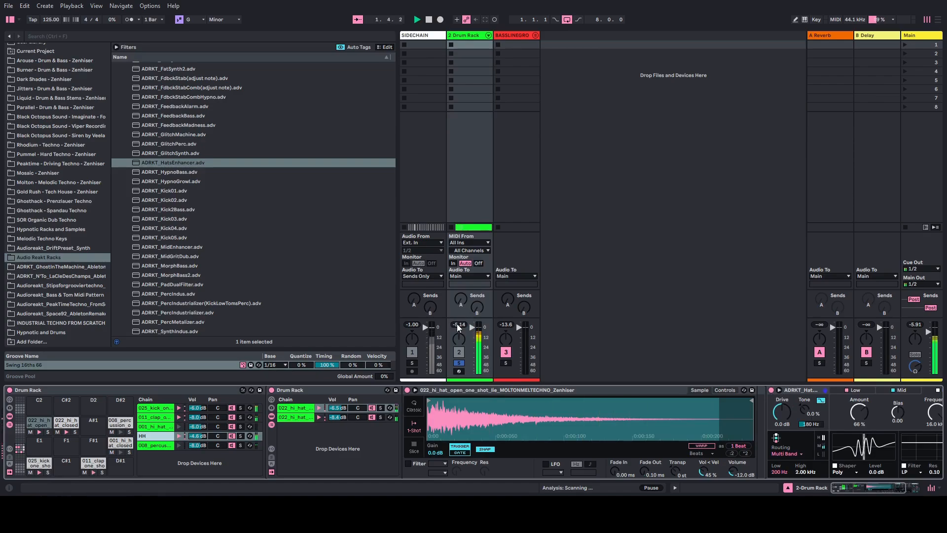
key(Tab)
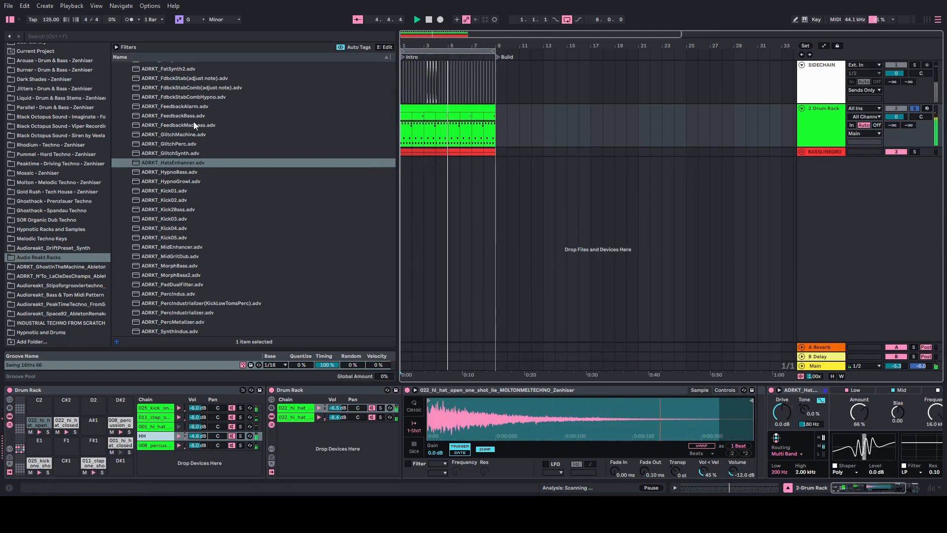
Add a Drum Buss audio effect after the EQ Eight on the 025 kick chain.
scroll(182, 192, up, 3)
click(811, 127)
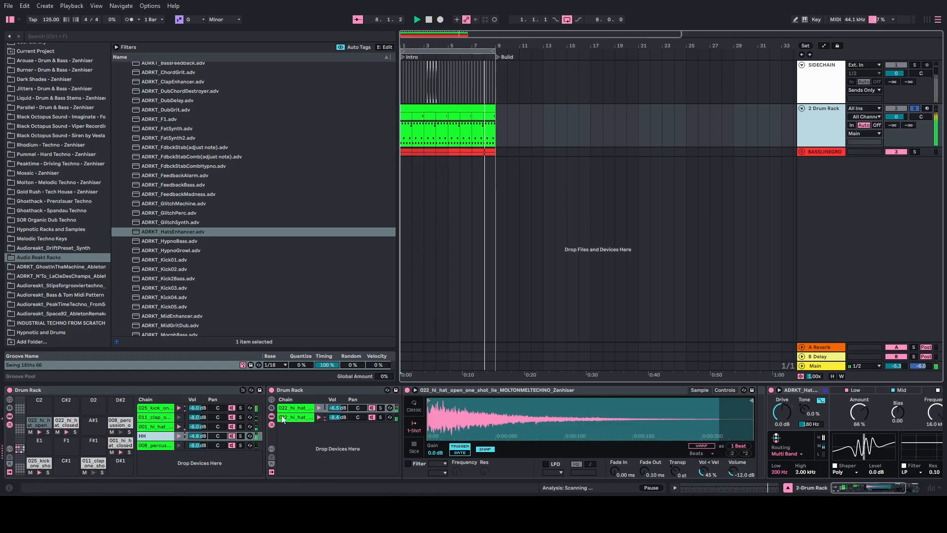
click(152, 446)
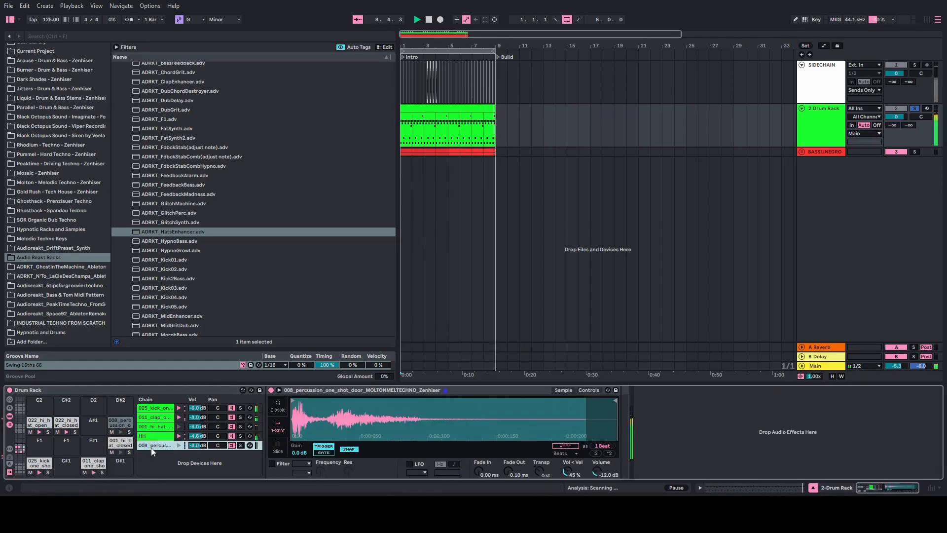
click(158, 409)
drag(875, 488, 893, 494)
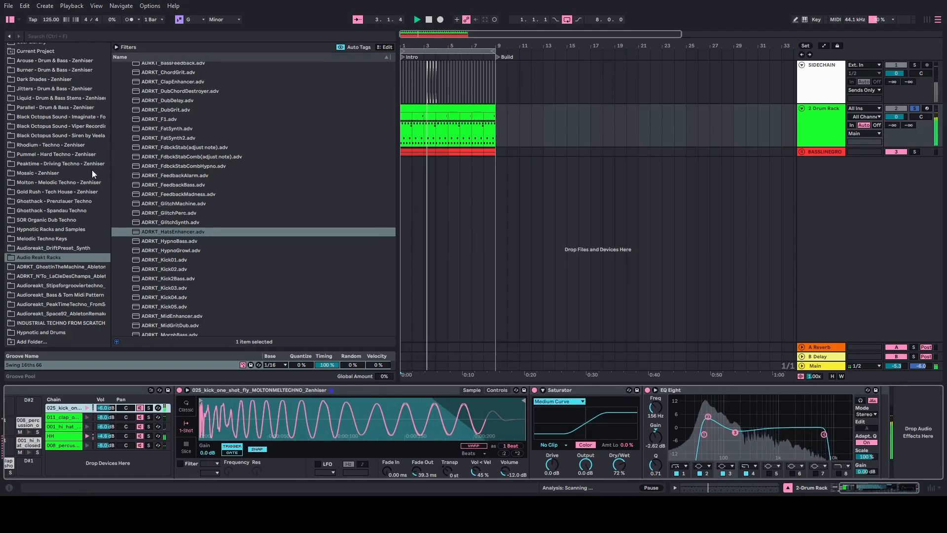
scroll(91, 170, up, 1)
drag(108, 193, 110, 44)
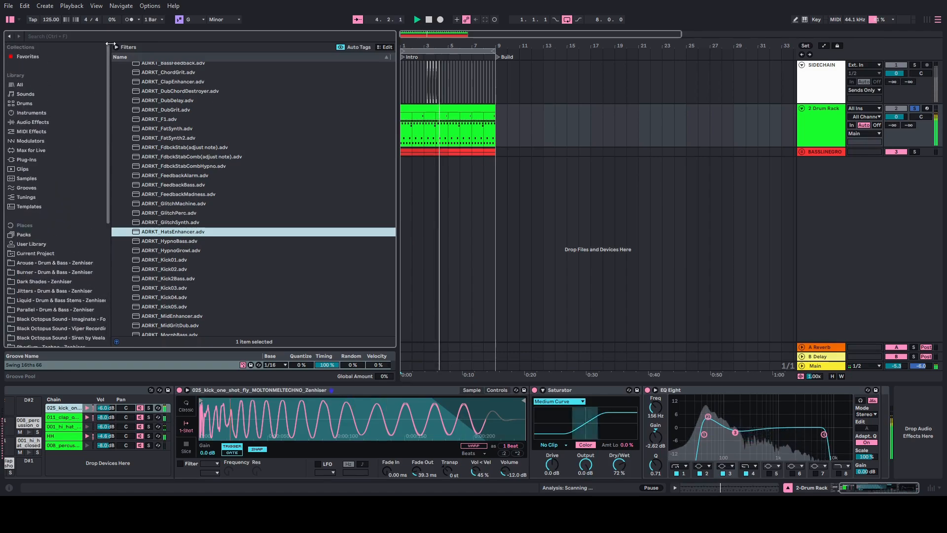
click(29, 122)
click(134, 109)
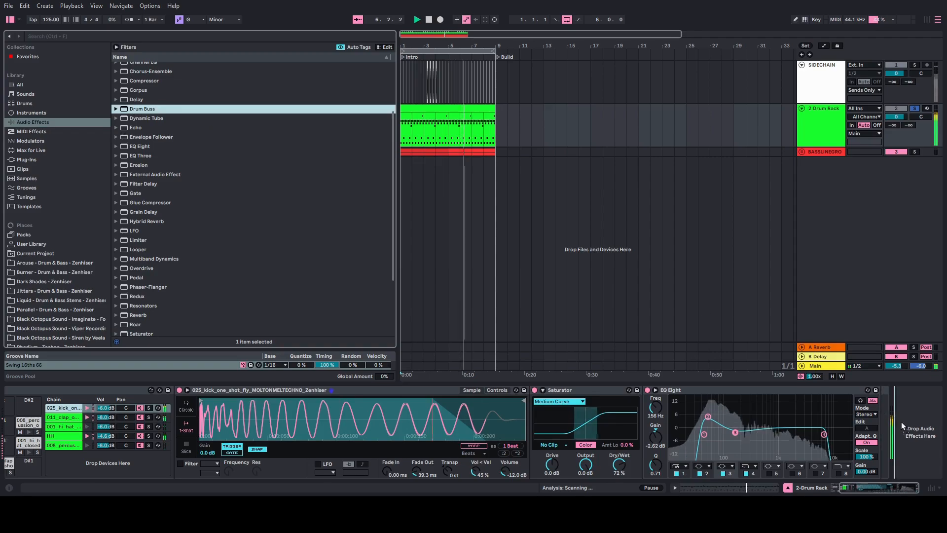
drag(901, 422, 897, 415)
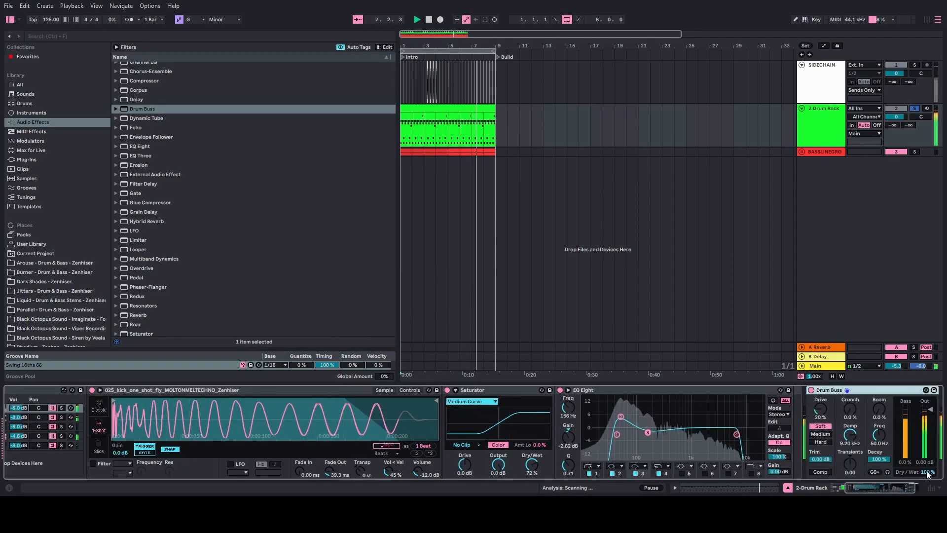
Set the kick's Drum Buss to 9.4 % Dry/Wet and 13 % Drive.
drag(927, 472, 927, 492)
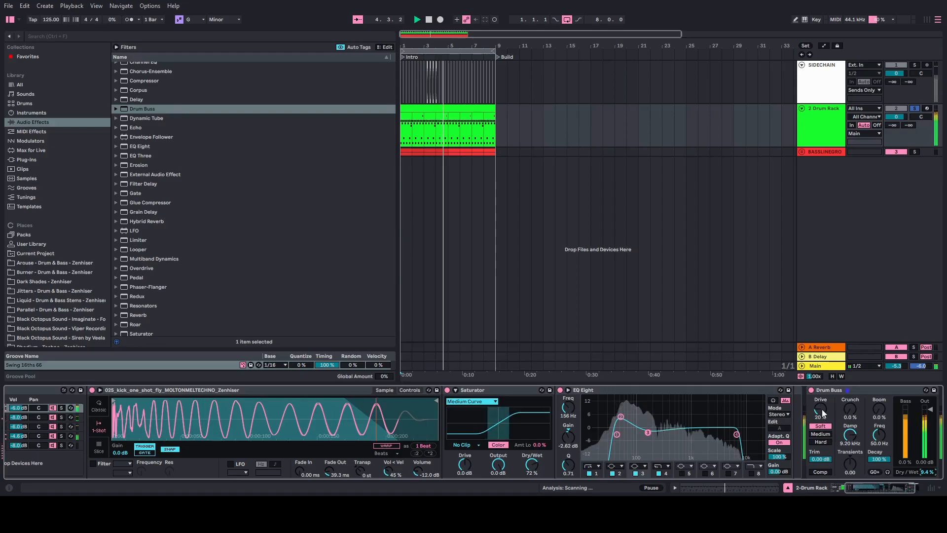
drag(822, 409, 822, 412)
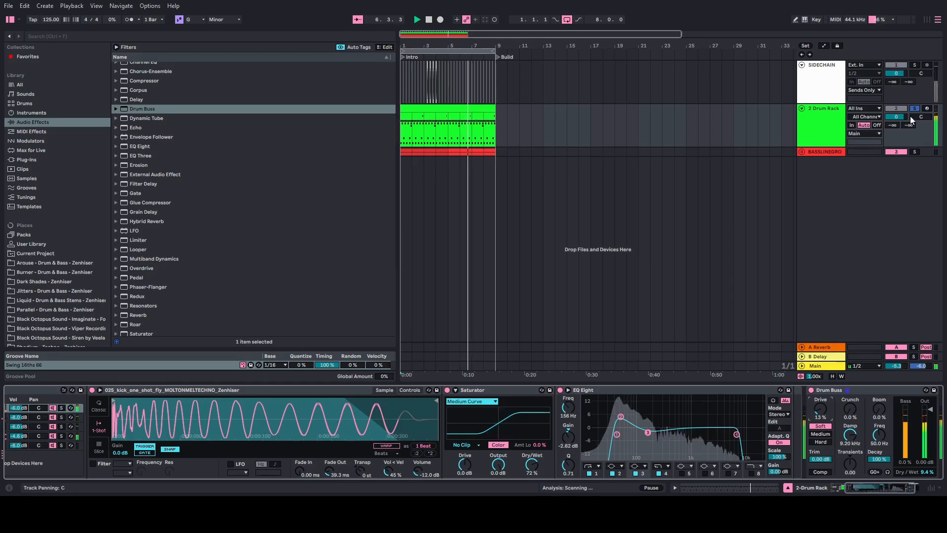
Check the Drum Rack track's peak level in Session View and lower the track's volume slightly.
click(821, 135)
key(Tab)
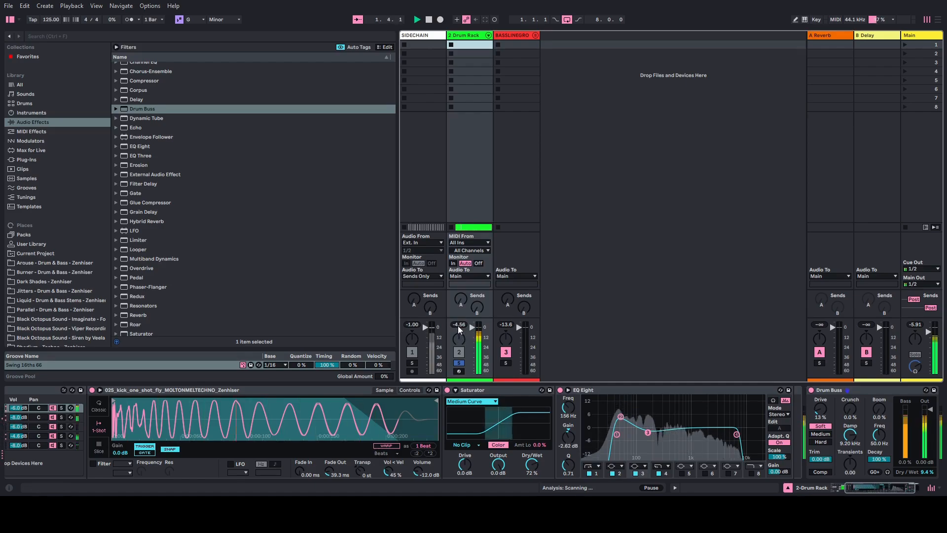
key(Tab)
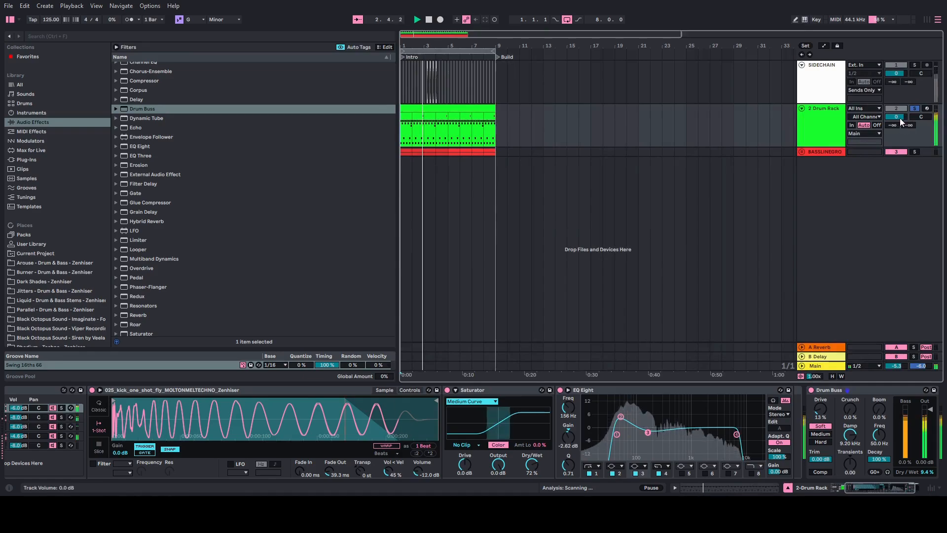
drag(899, 117, 899, 125)
key(Tab)
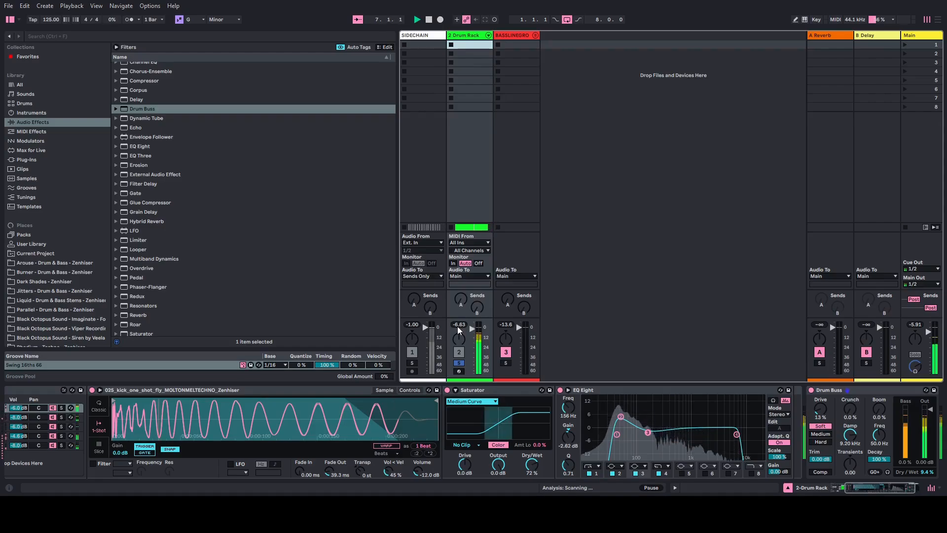
Set the Drum Rack track's volume to -1.5 dB, check its peak level in Session View and unsolo the track.
key(Tab)
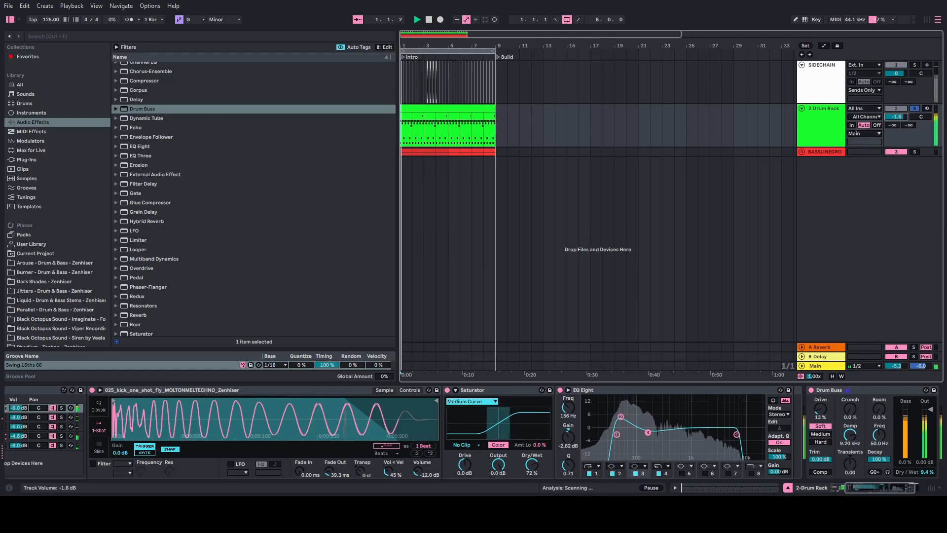
key(Tab)
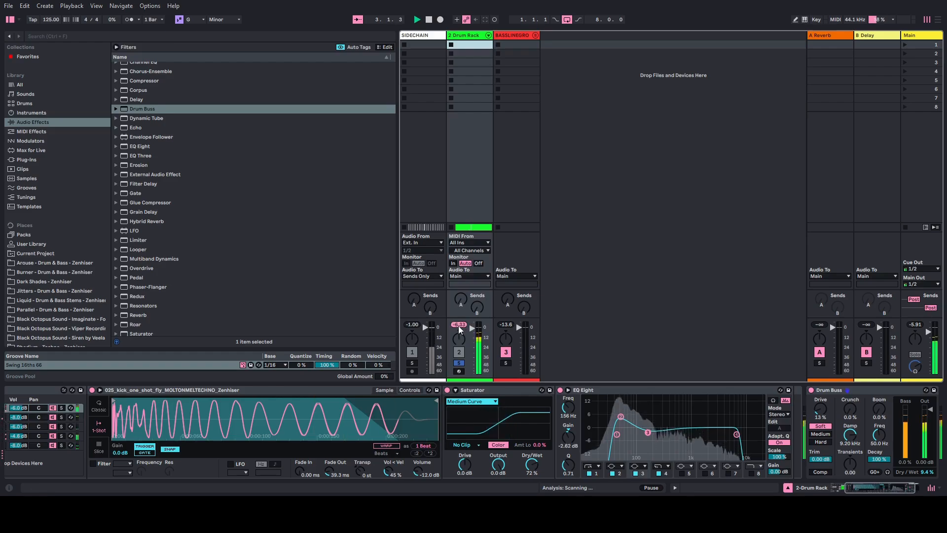
key(Tab)
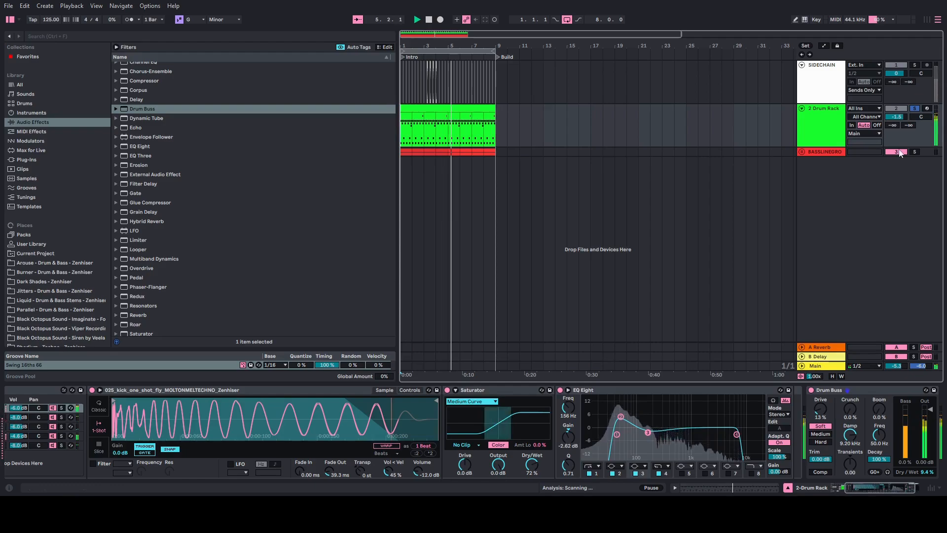
click(915, 108)
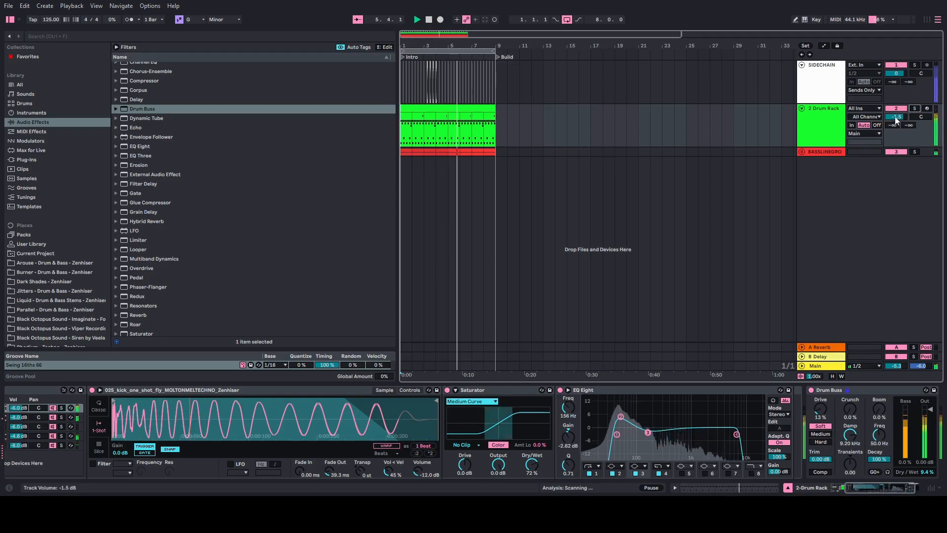
Check the tracks inside the bassline group and play the full intro loop from the start.
click(800, 153)
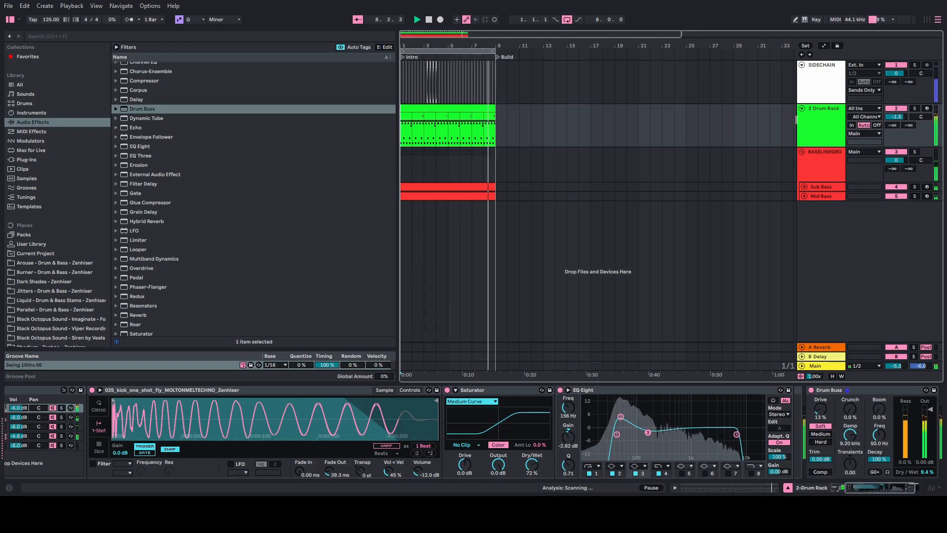
click(800, 153)
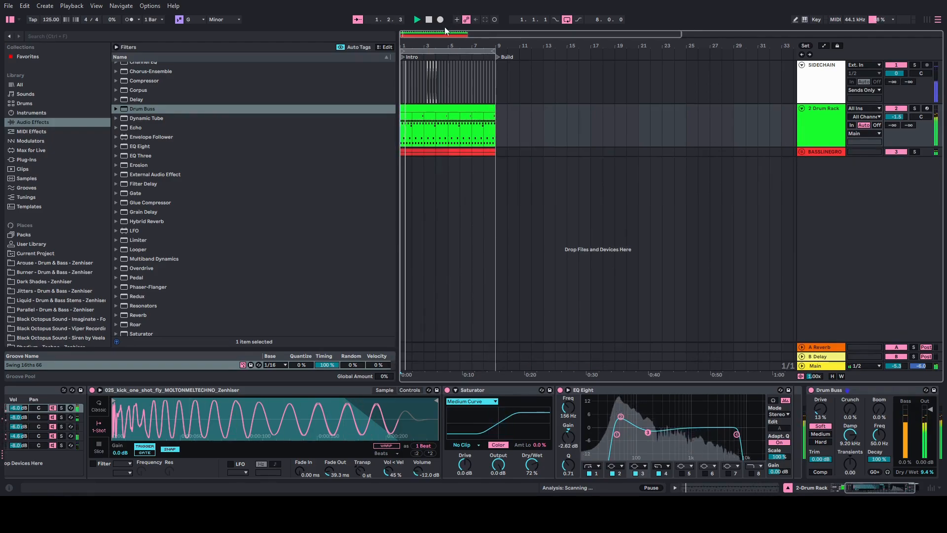
click(428, 20)
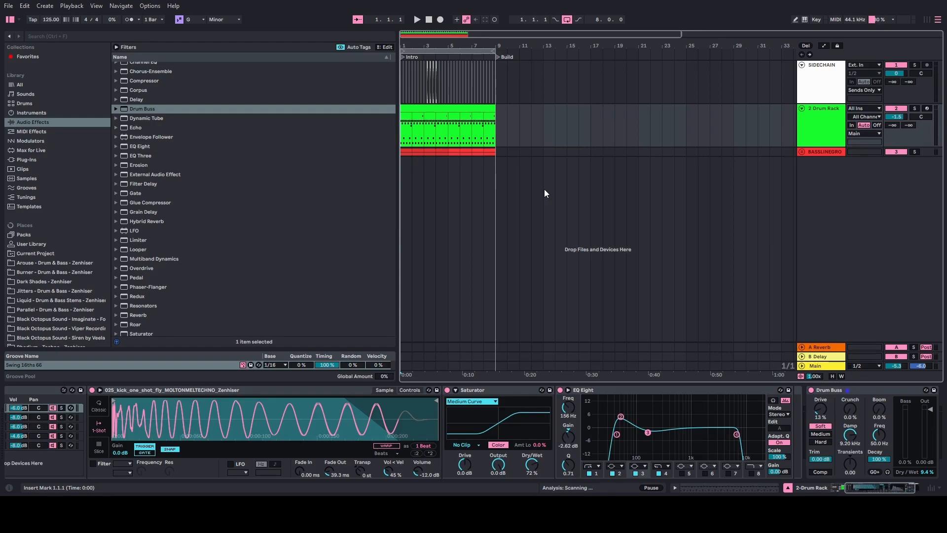
key(space)
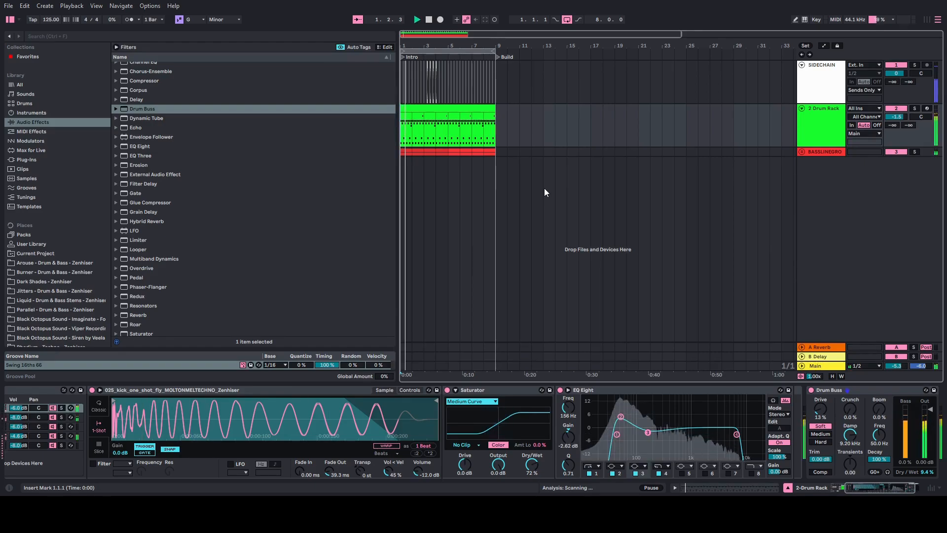